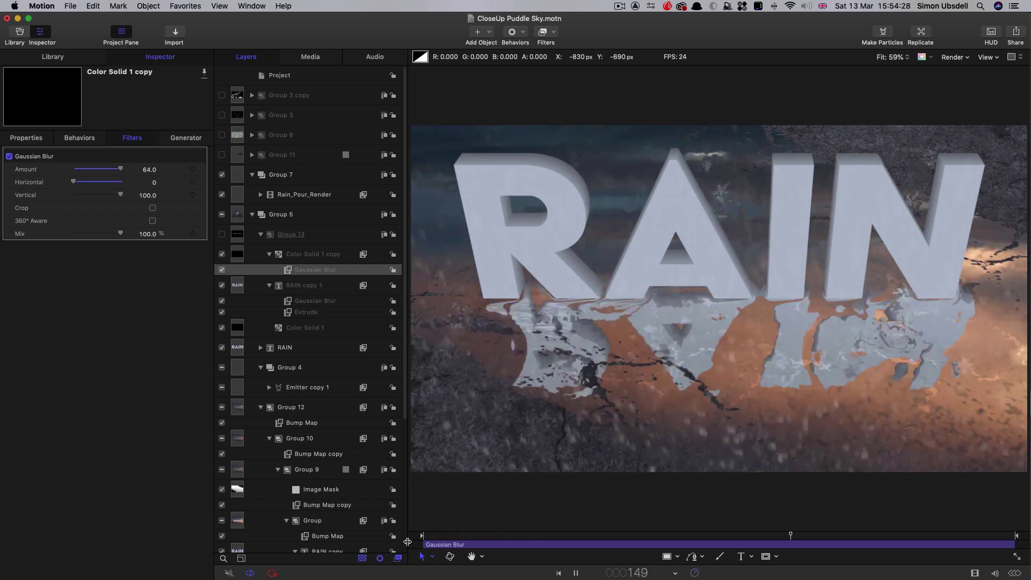
pyautogui.press('space')
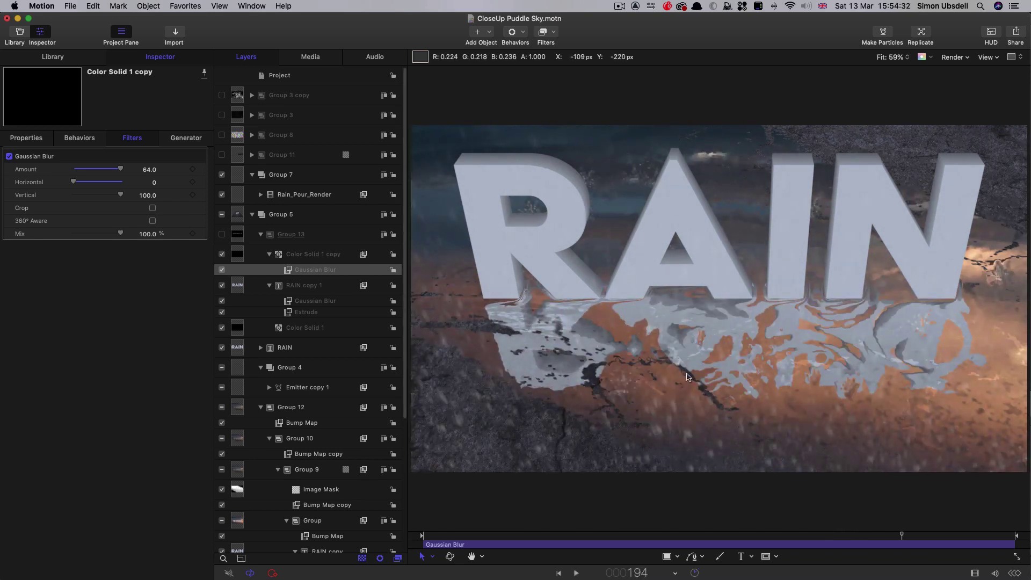
pyautogui.moveTo(672, 535); pyautogui.dragTo(716, 543)
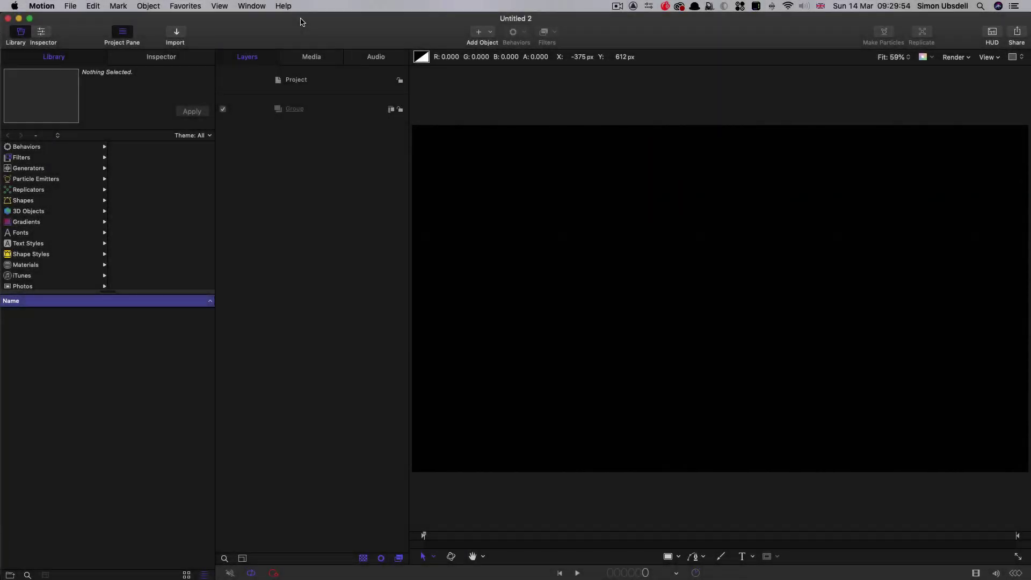
# Import the pexels street photo with file number 1134166 into the empty group
pyautogui.press('super+3')
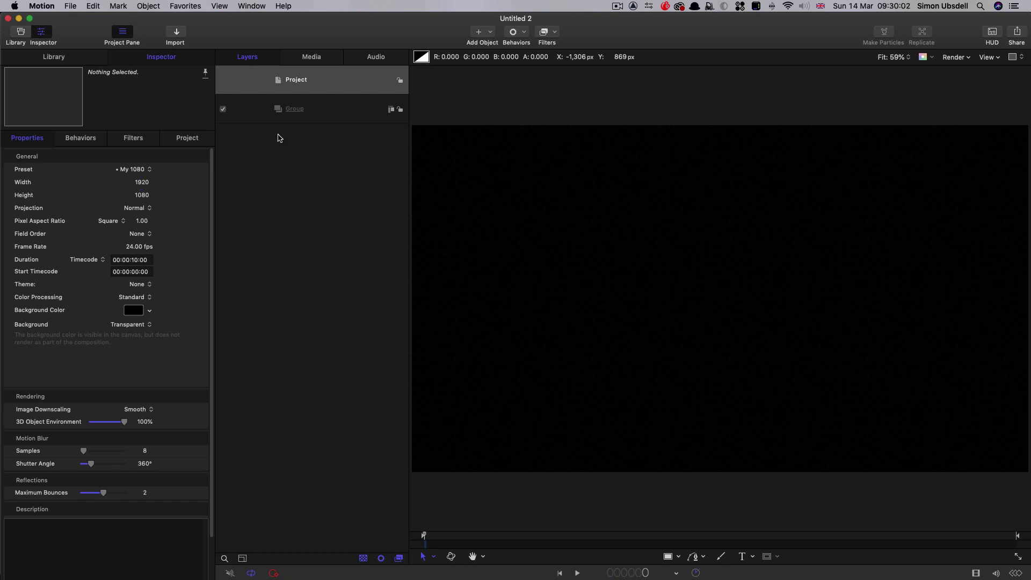
pyautogui.click(330, 112)
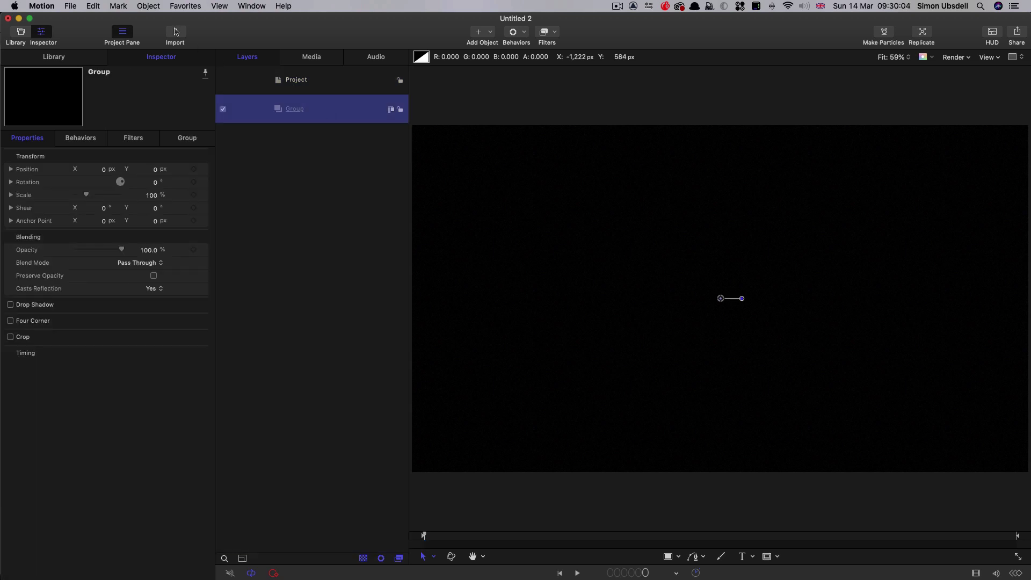
pyautogui.click(176, 32)
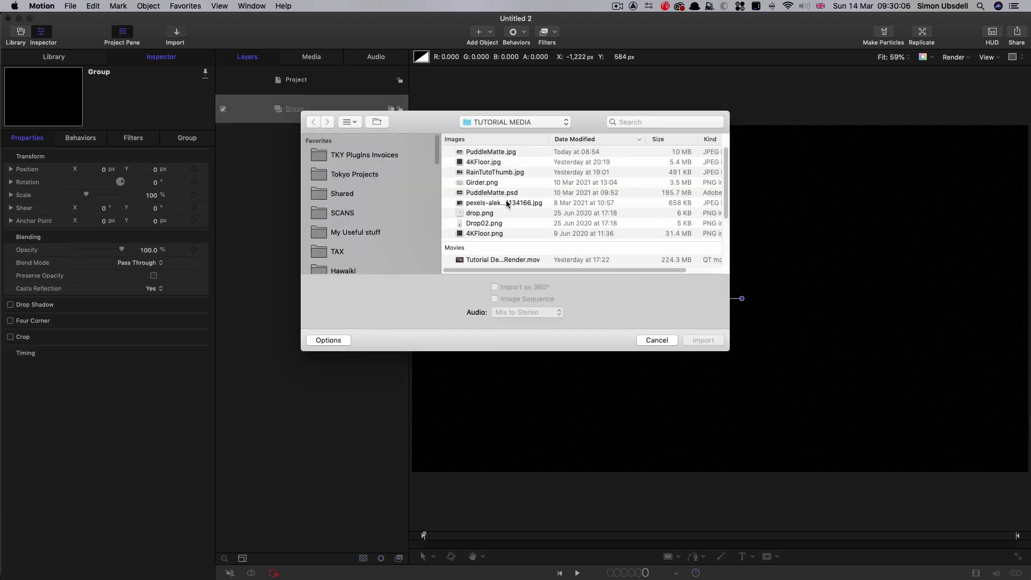
pyautogui.click(507, 204)
pyautogui.click(703, 340)
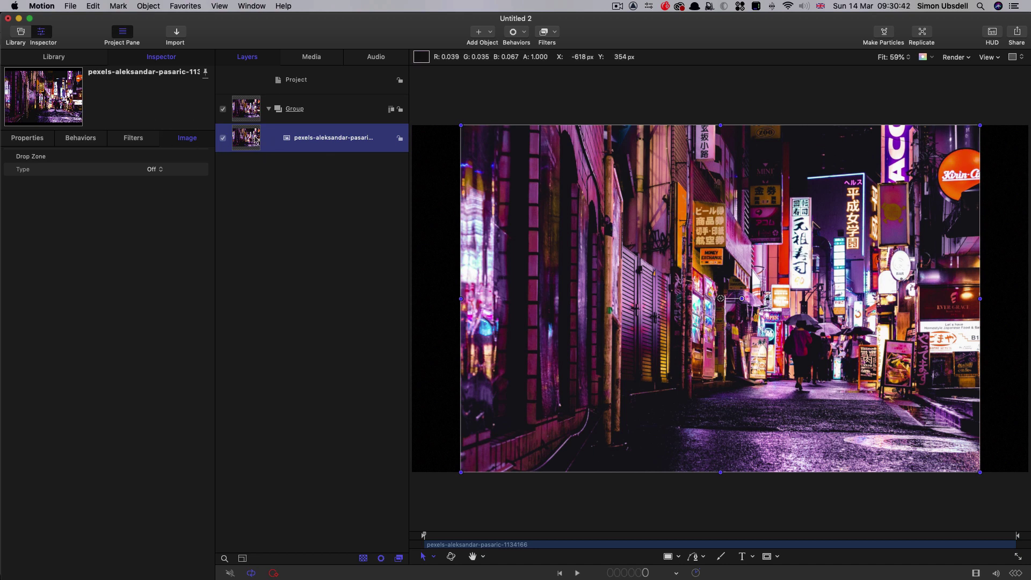
# Set the street photo's scale to 210% and its Z position to -1000 px
pyautogui.click(37, 138)
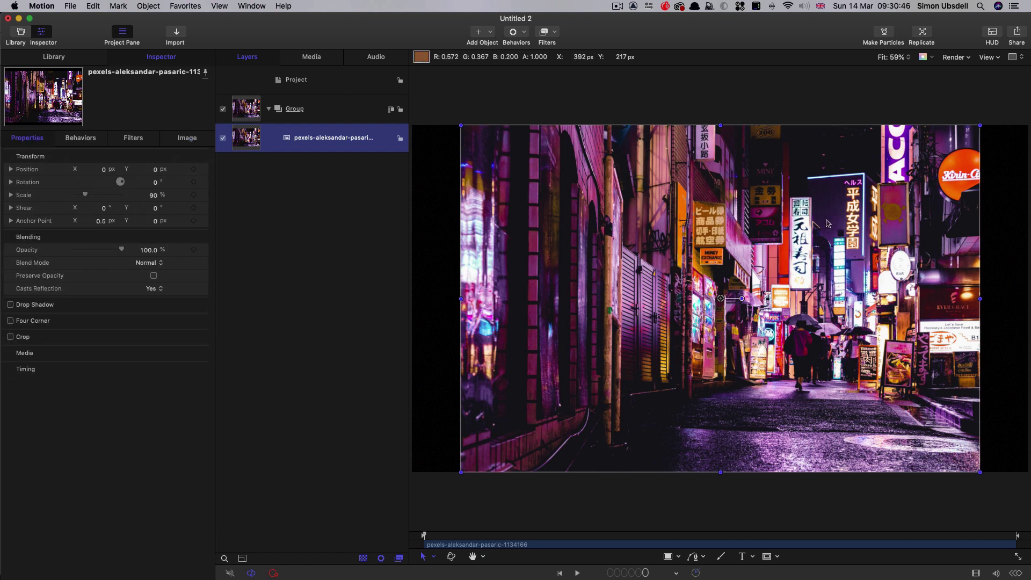
pyautogui.click(153, 196)
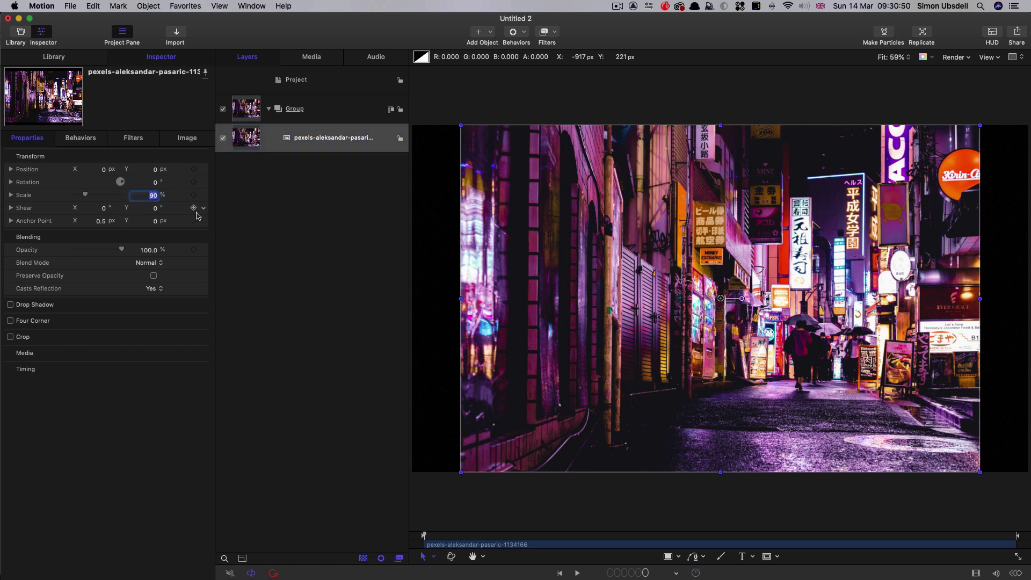
pyautogui.write('210')
pyautogui.press('Return')
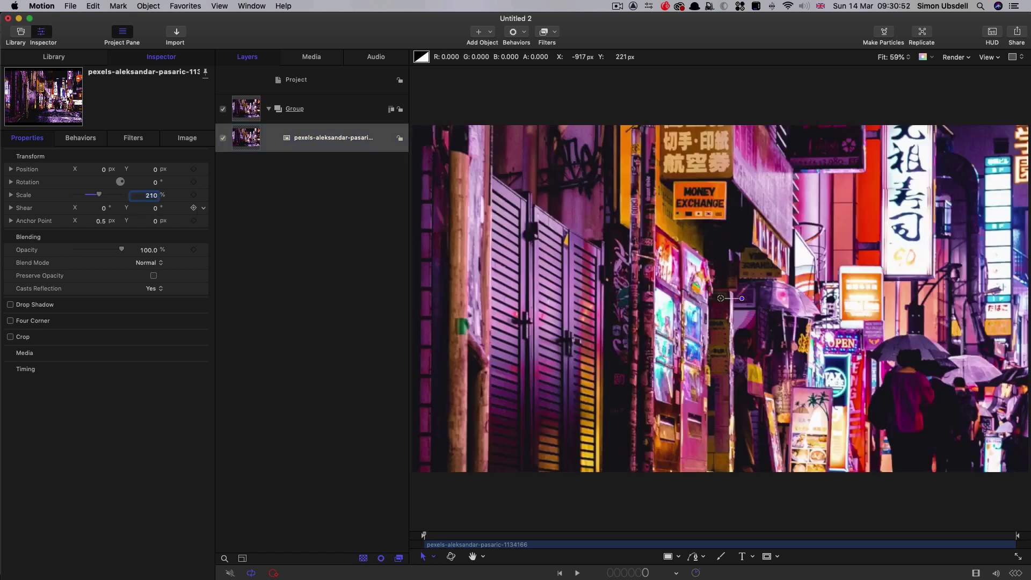
pyautogui.click(9, 169)
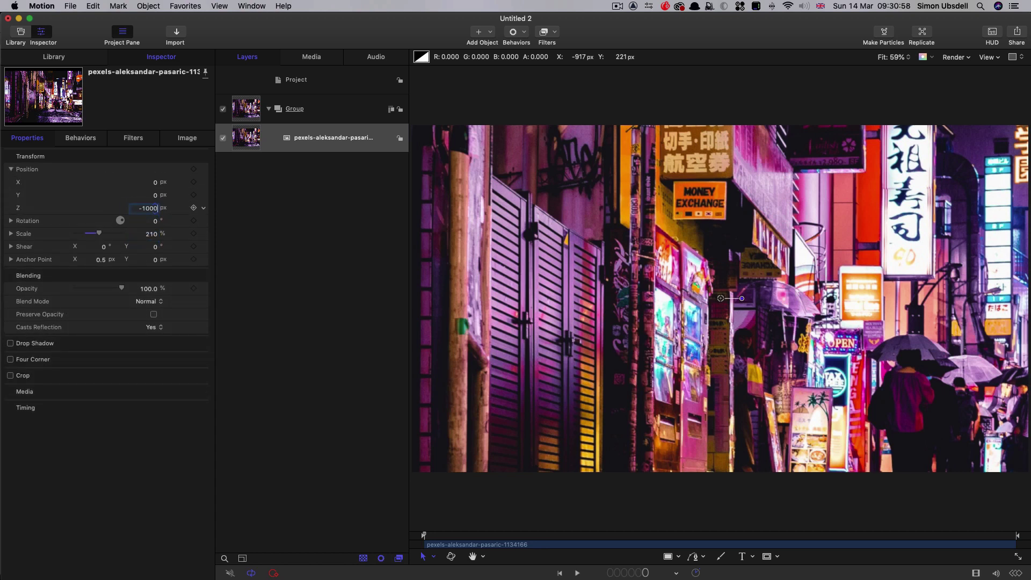
pyautogui.press('Return')
# Create a new group at the project level and import 4KFloor.png into it
pyautogui.click(308, 85)
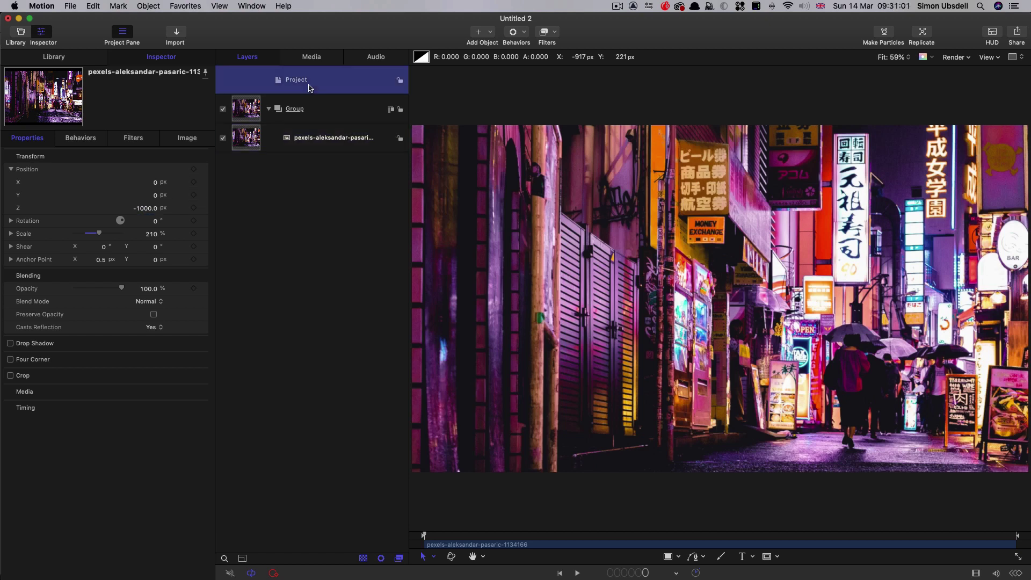
pyautogui.press('super+shift+n')
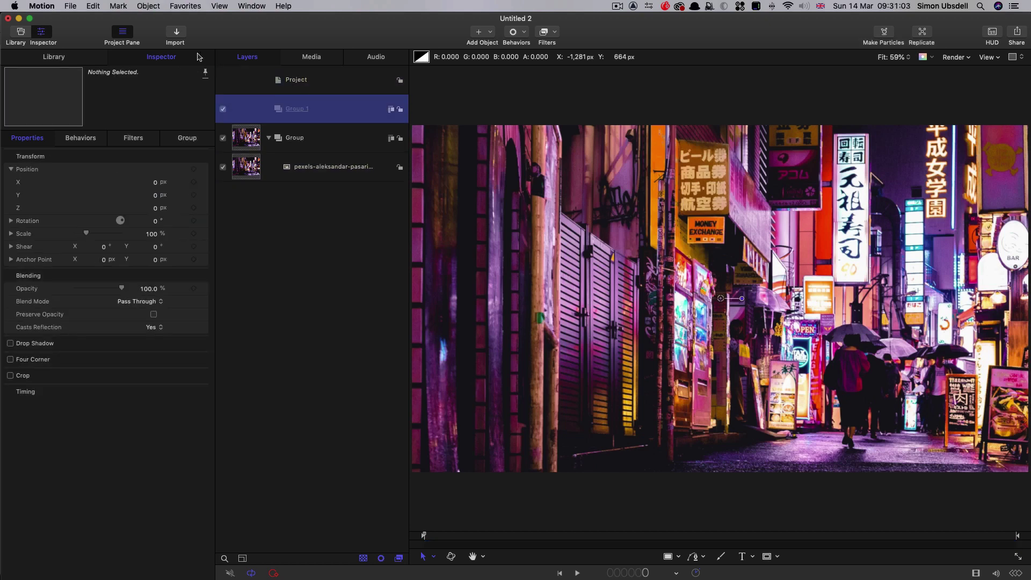
pyautogui.click(176, 33)
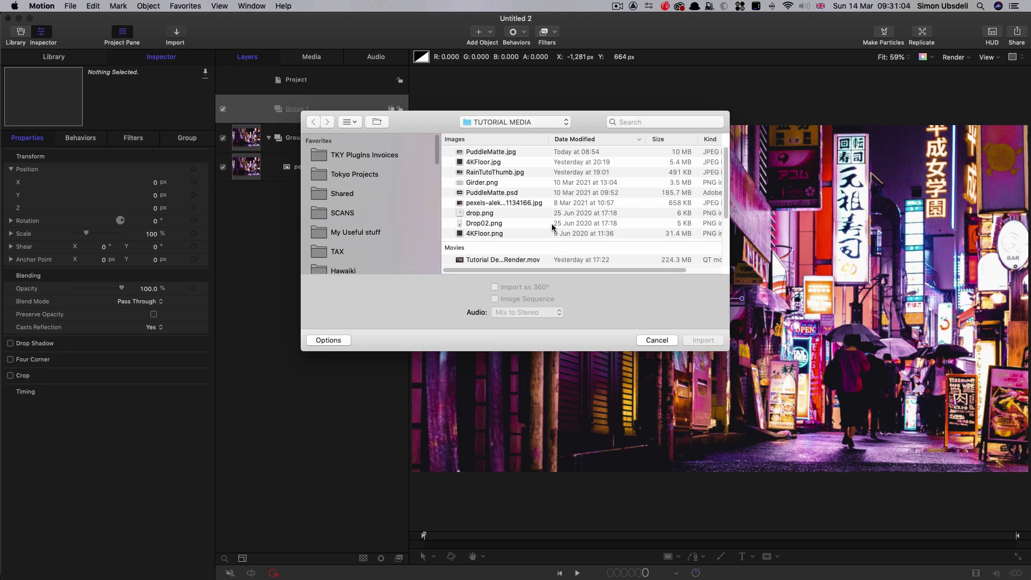
pyautogui.click(484, 235)
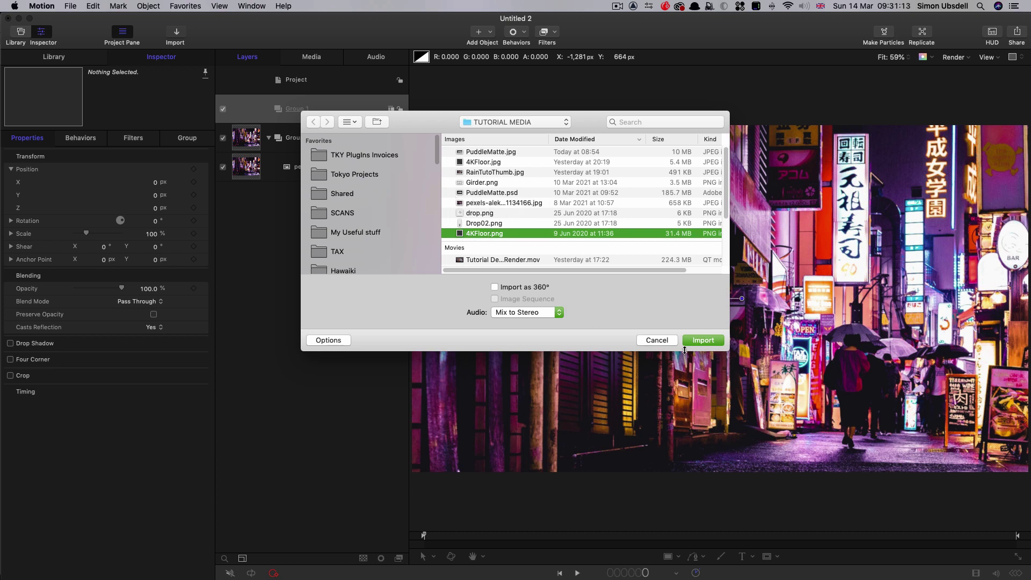
pyautogui.click(708, 341)
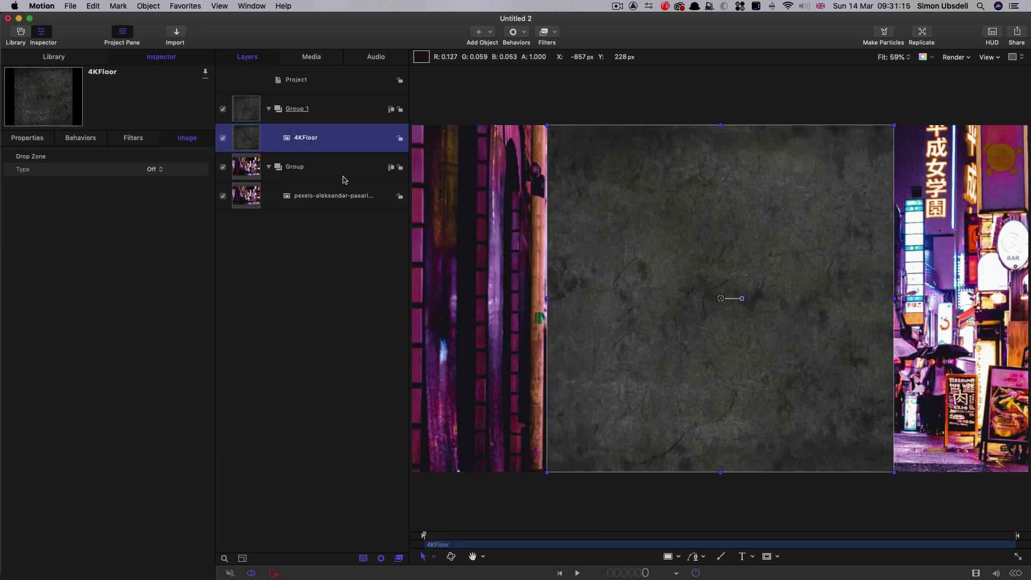
# Scale the 4KFloor image to 50% and rotate it -90° about X so it lies flat
pyautogui.click(23, 139)
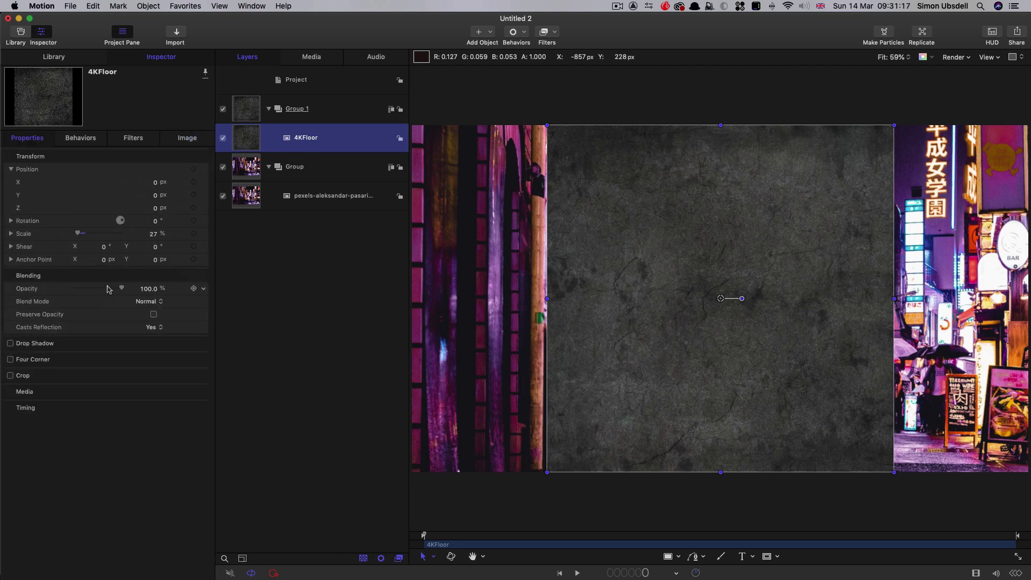
pyautogui.click(155, 234)
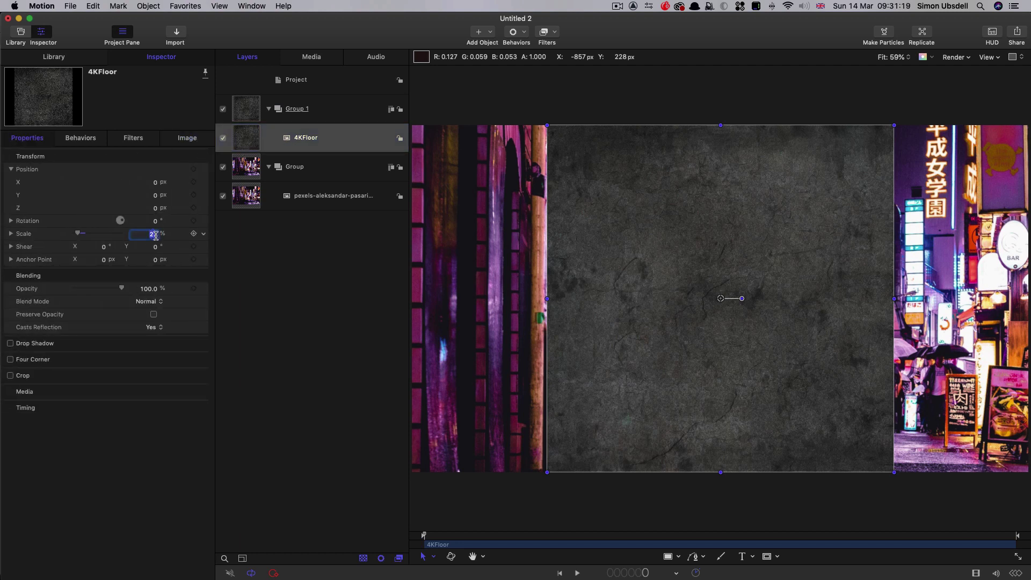
pyautogui.write('50')
pyautogui.press('Return')
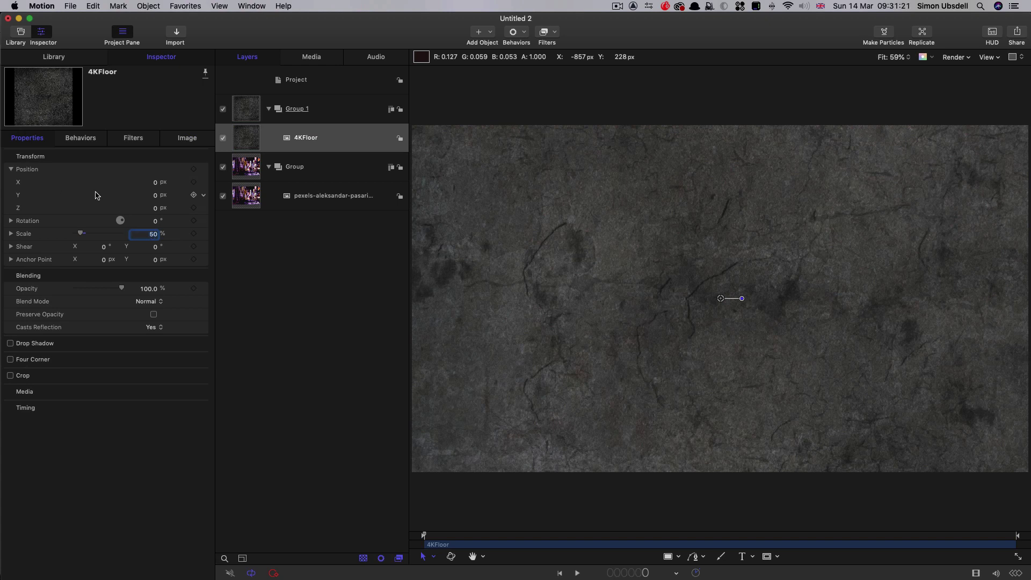
pyautogui.click(156, 196)
pyautogui.click(11, 221)
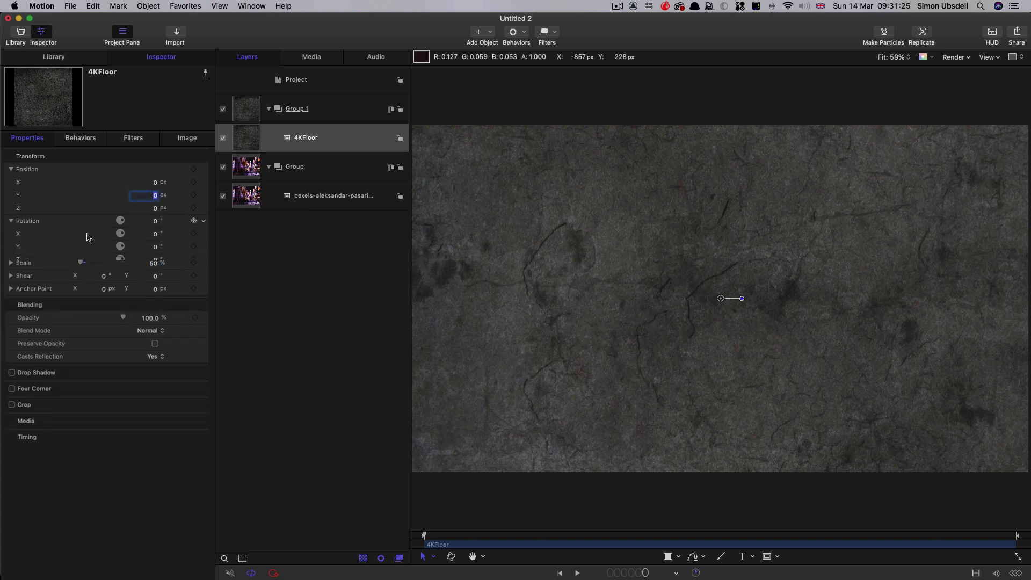
pyautogui.click(154, 235)
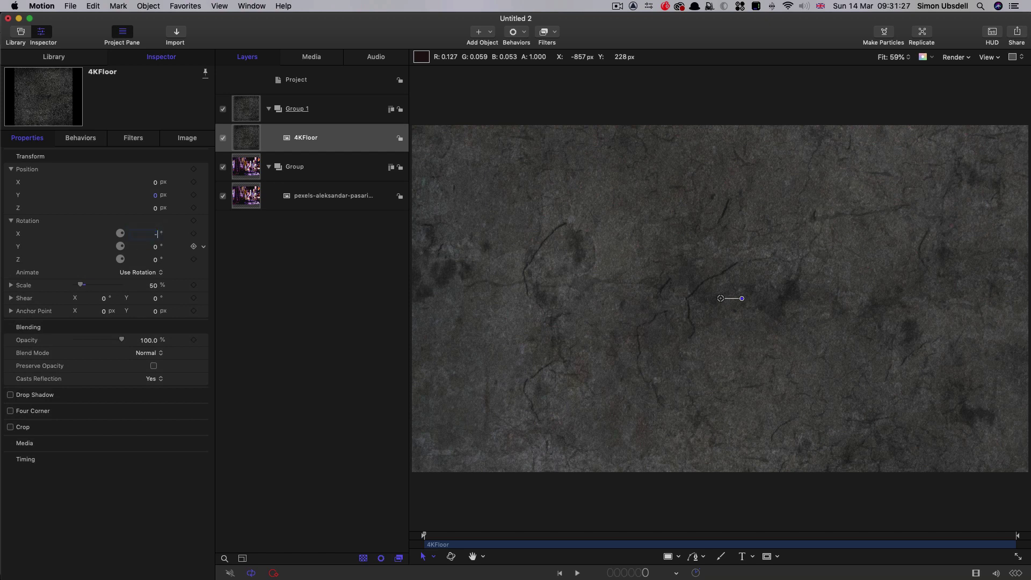
pyautogui.press('Return')
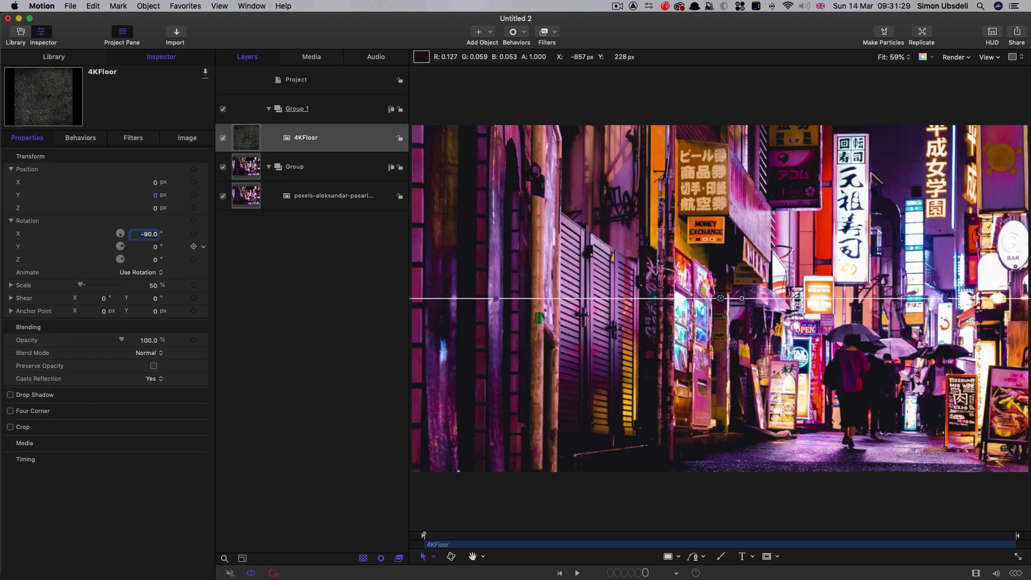
# Set the 4KFloor position to Y -100 px and Z 1000 px, and hide the canvas overlays
pyautogui.click(155, 195)
pyautogui.press('Return')
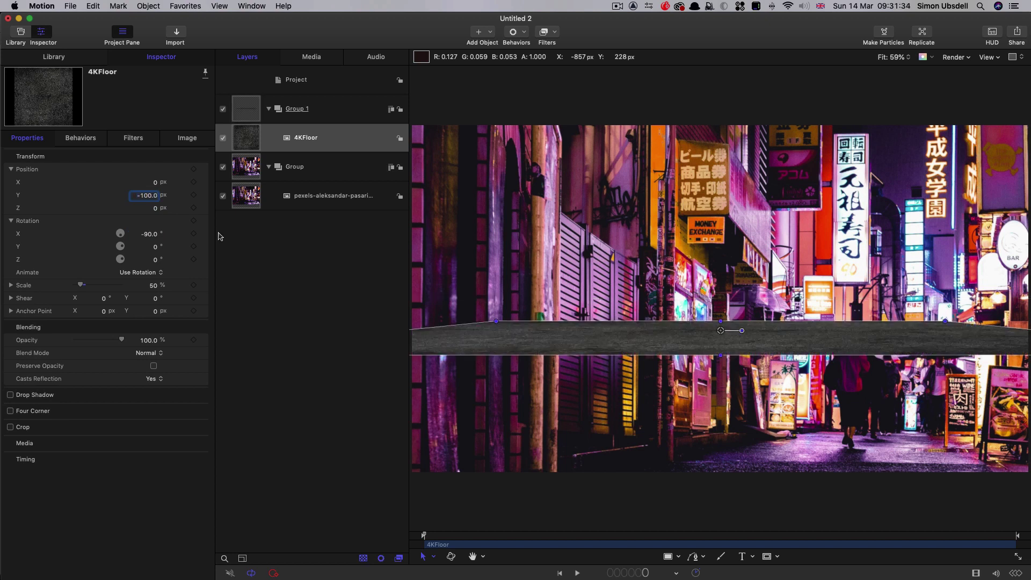
pyautogui.click(155, 209)
pyautogui.write('1000')
pyautogui.press('Return')
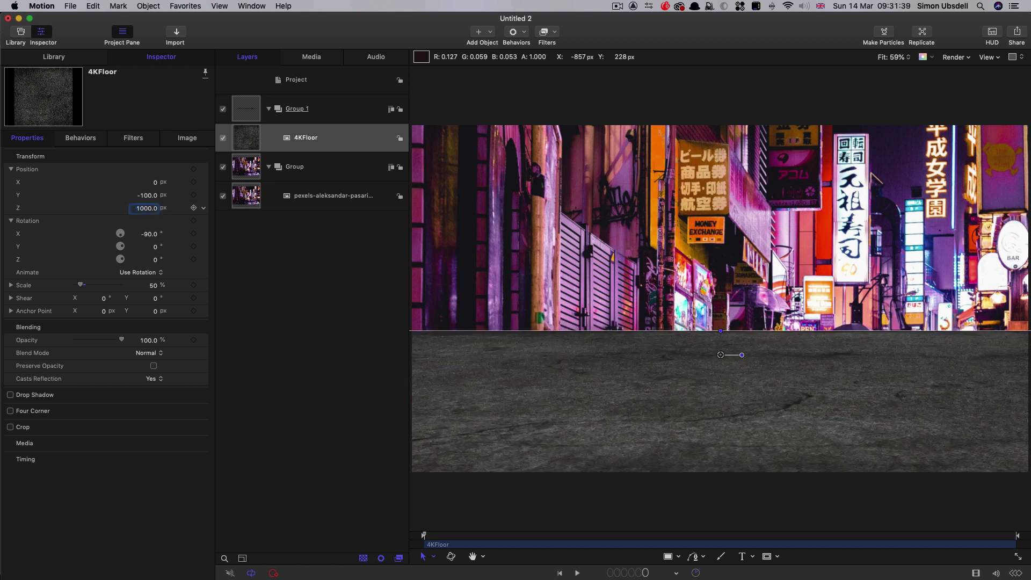
pyautogui.press('super+slash')
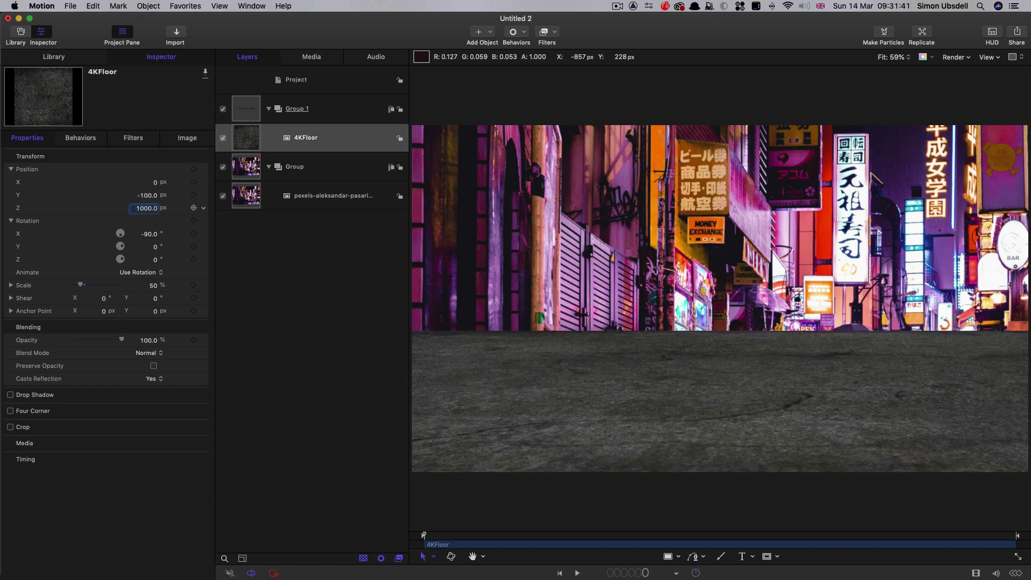
# Duplicate the street photo's group and move the copy above the floor group
pyautogui.click(247, 171)
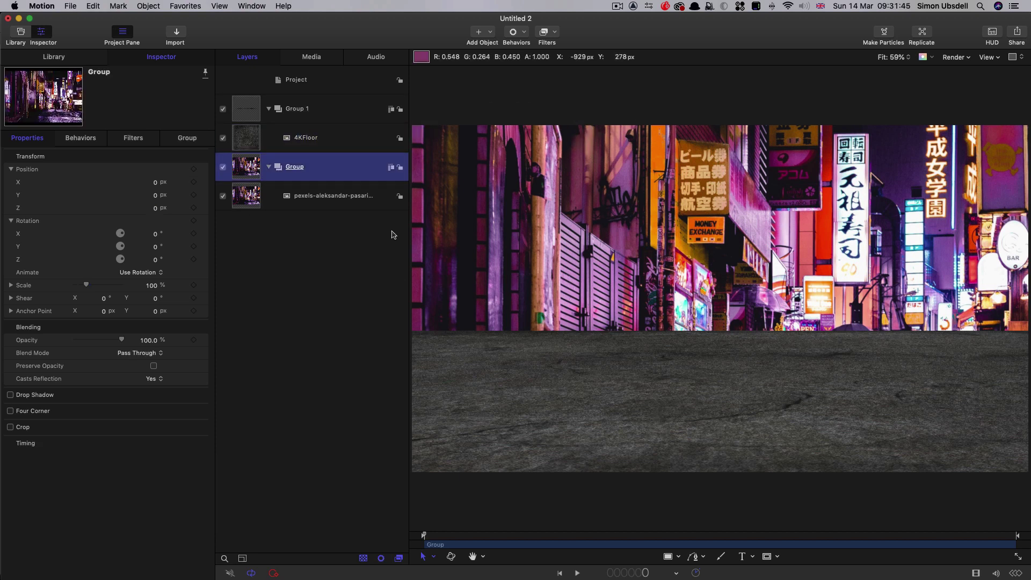
pyautogui.rightClick(246, 165)
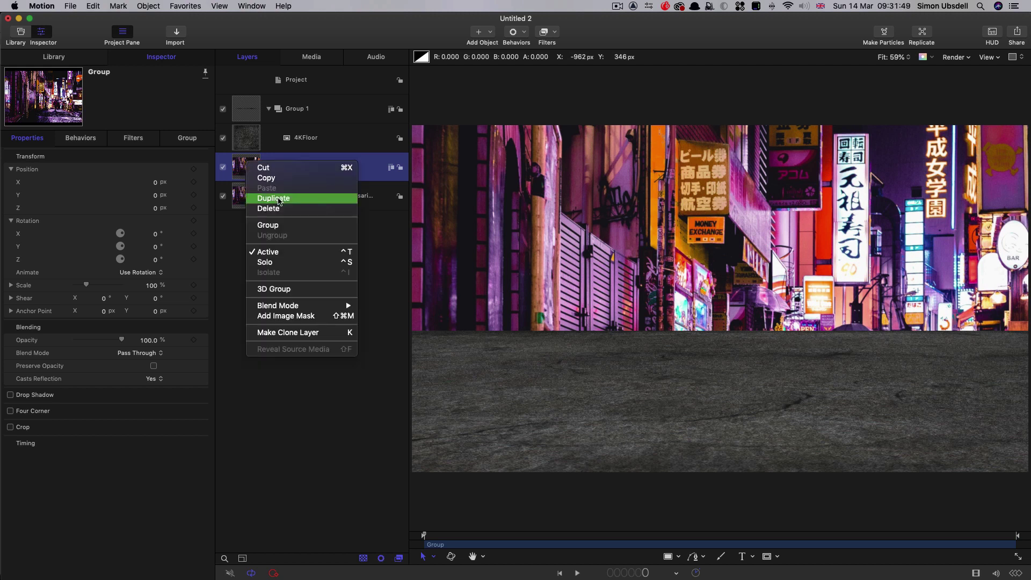
pyautogui.click(274, 198)
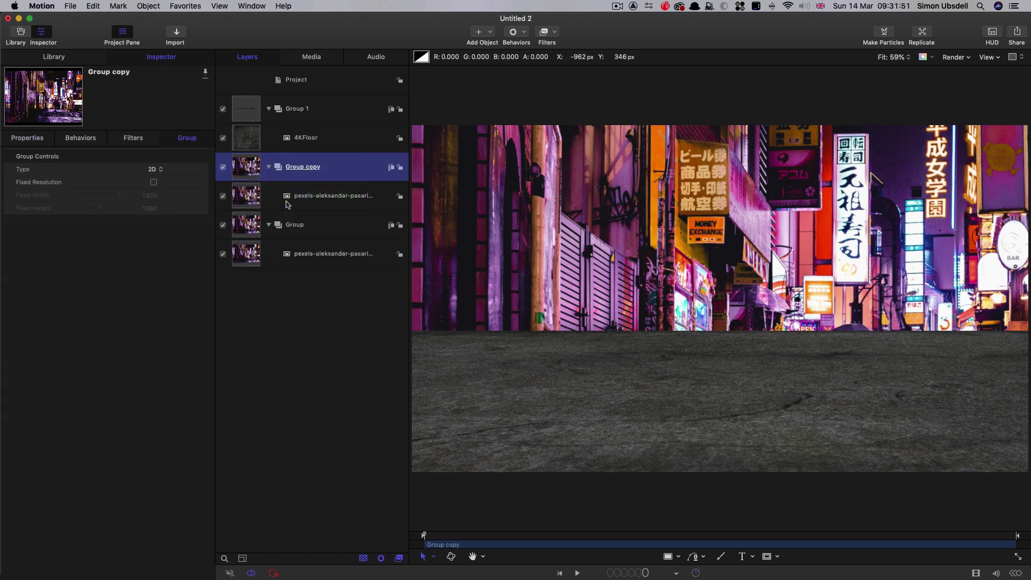
pyautogui.press('super+bracketright')
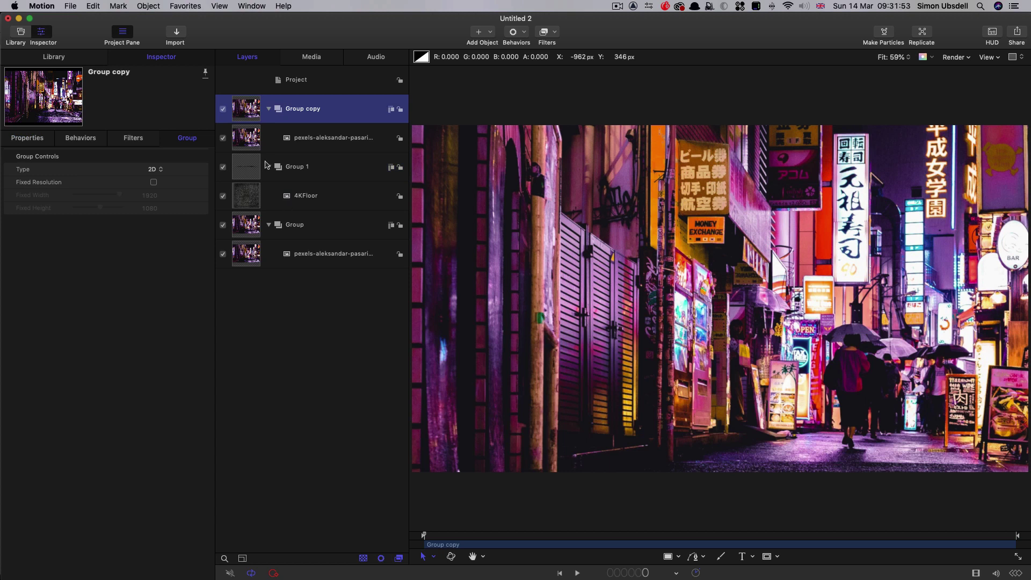
# Set the X rotation of the street photo in the copied group to 180° to turn it upside down
pyautogui.click(245, 136)
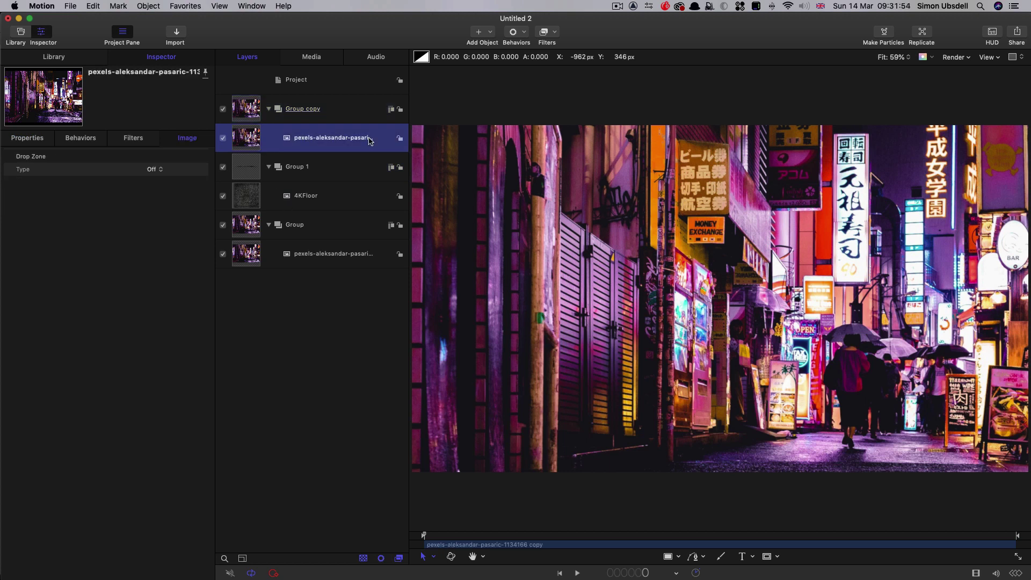
pyautogui.click(33, 138)
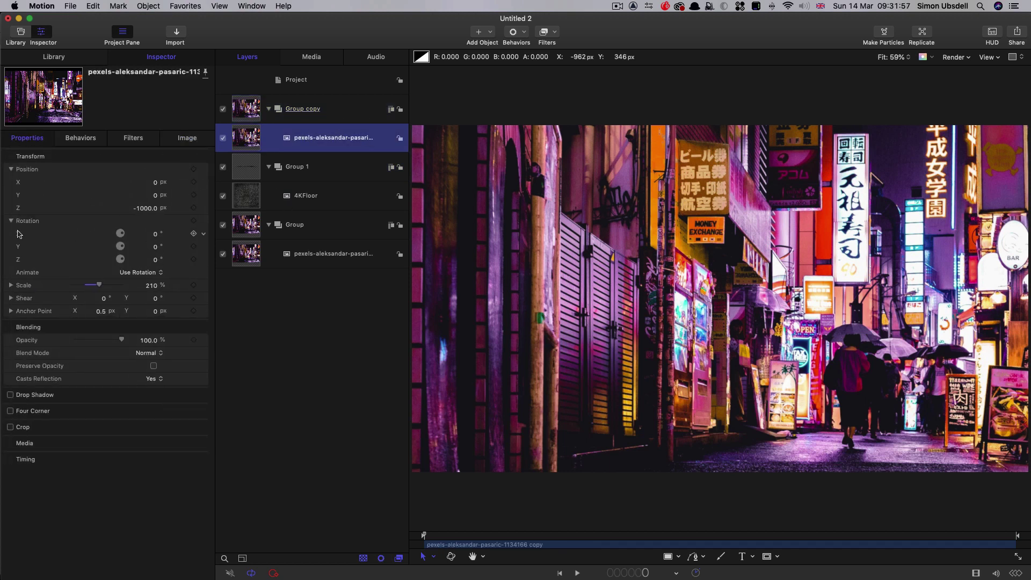
pyautogui.click(155, 234)
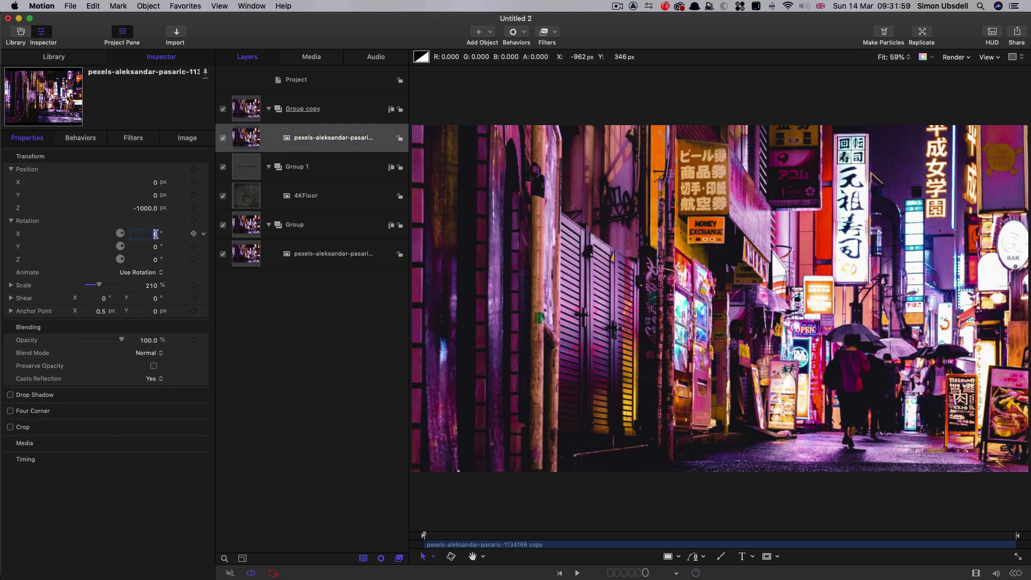
pyautogui.write('180')
pyautogui.press('Return')
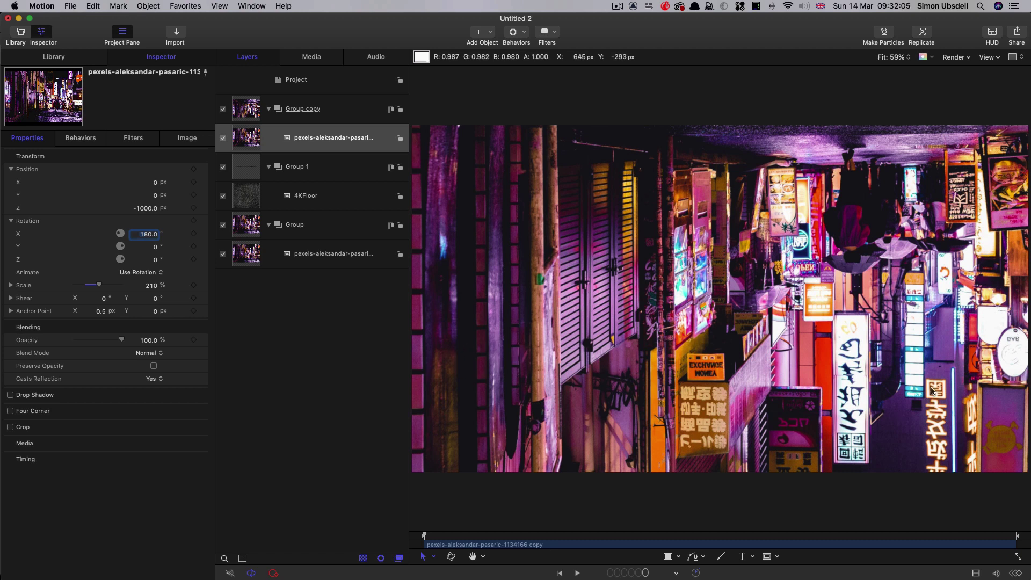
# Add a new empty group at the project level, above the flipped street photo's group
pyautogui.click(323, 84)
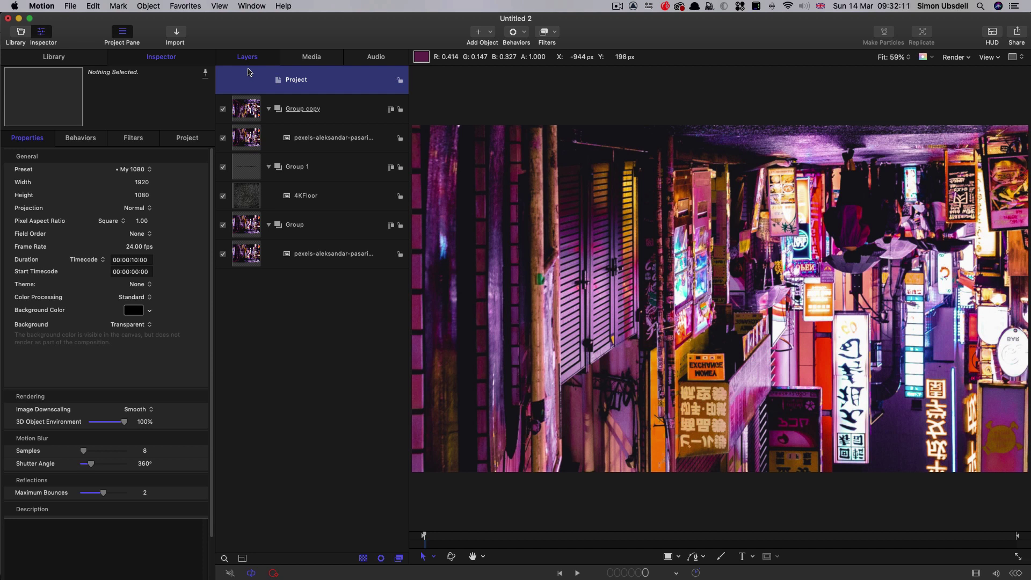
pyautogui.press('shift+super+n')
pyautogui.click(153, 4)
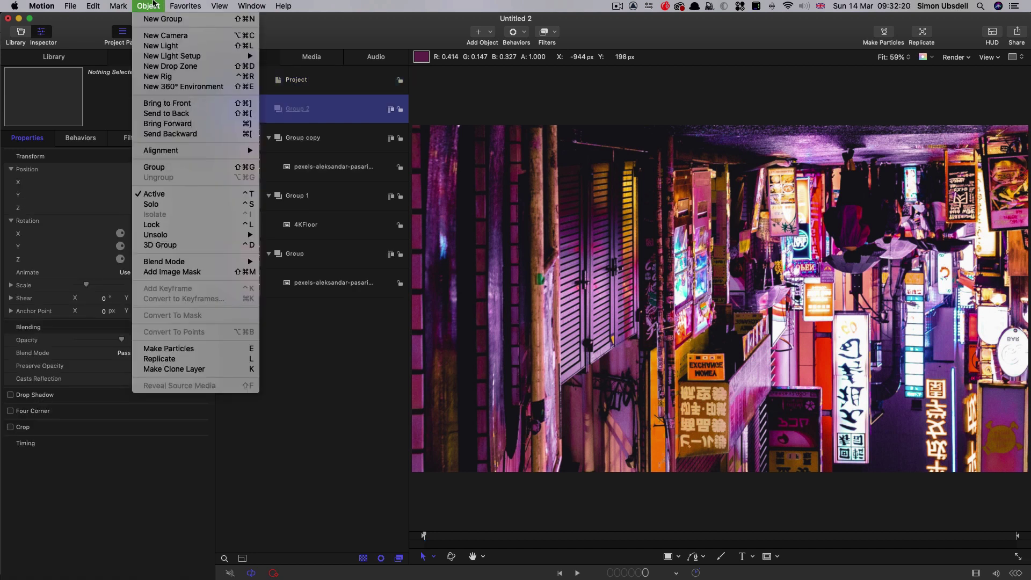
pyautogui.click(365, 116)
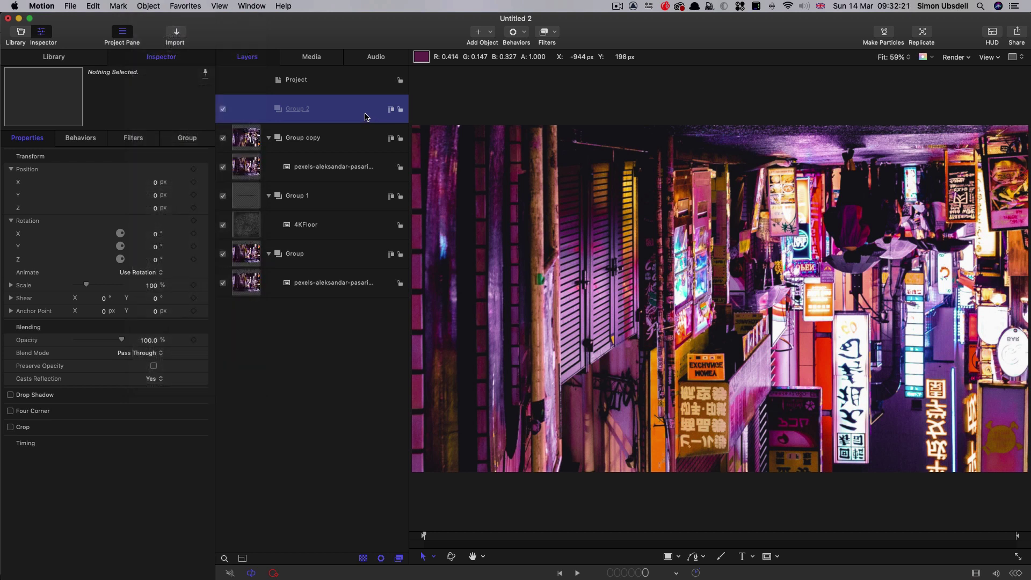
# Import the PuddleMatte.jpg image into the new empty group
pyautogui.click(177, 36)
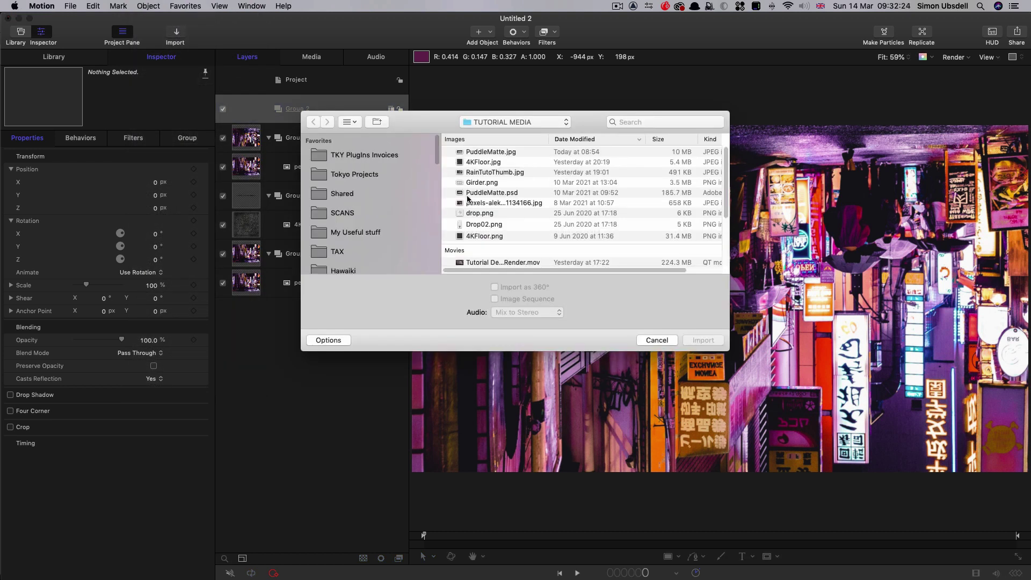
pyautogui.click(494, 152)
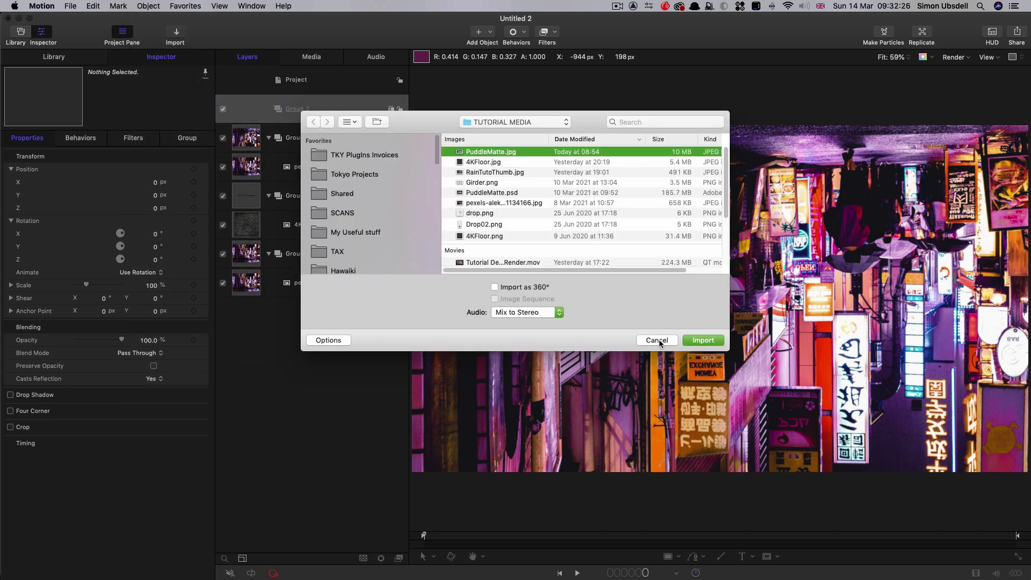
pyautogui.click(693, 340)
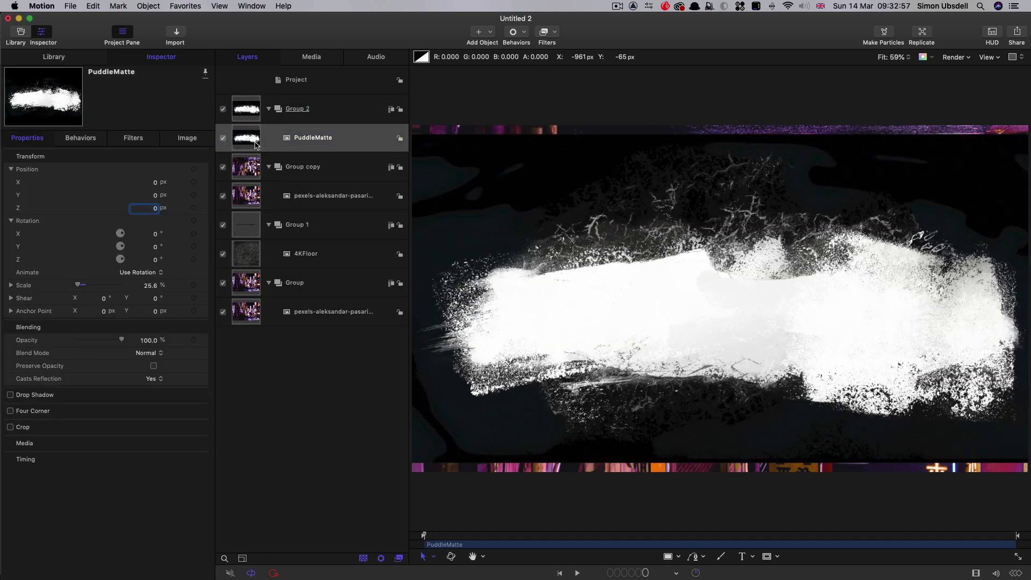
# Move PuddleMatte's anchor point straight up to the image's upper edge and set its Y value to exactly 2000 px
pyautogui.click(257, 144)
pyautogui.click(435, 557)
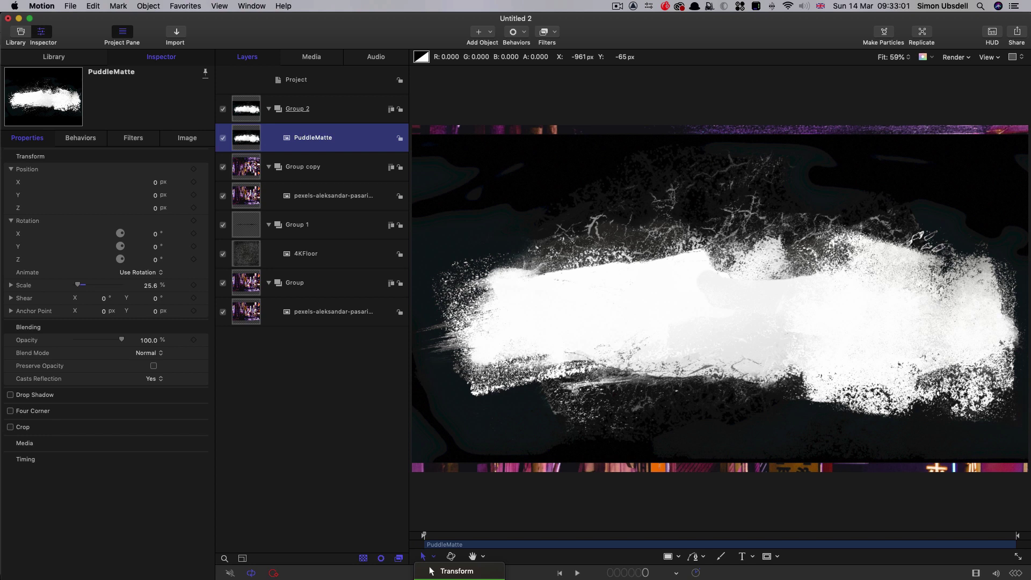
pyautogui.click(432, 571)
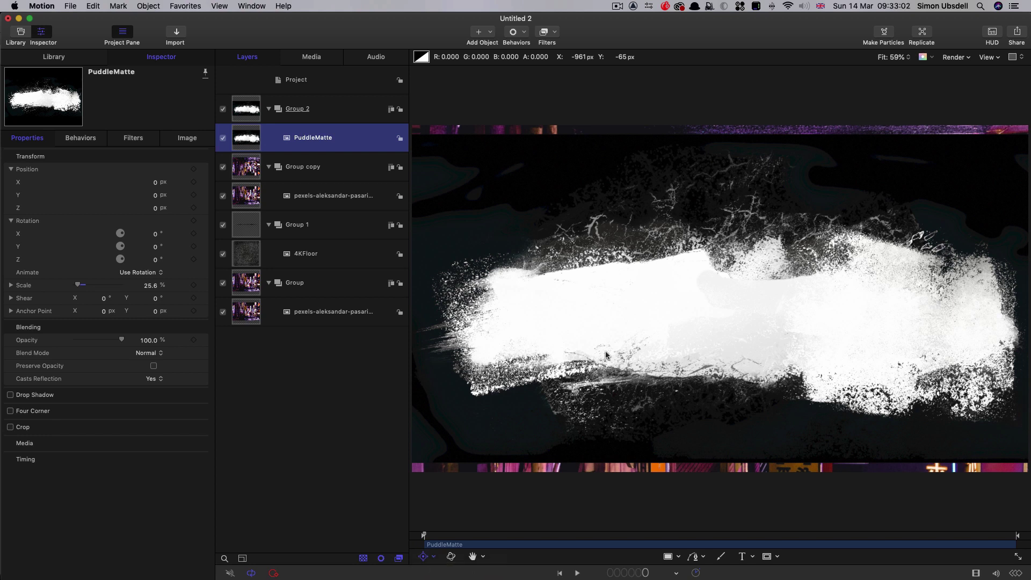
pyautogui.click(660, 287)
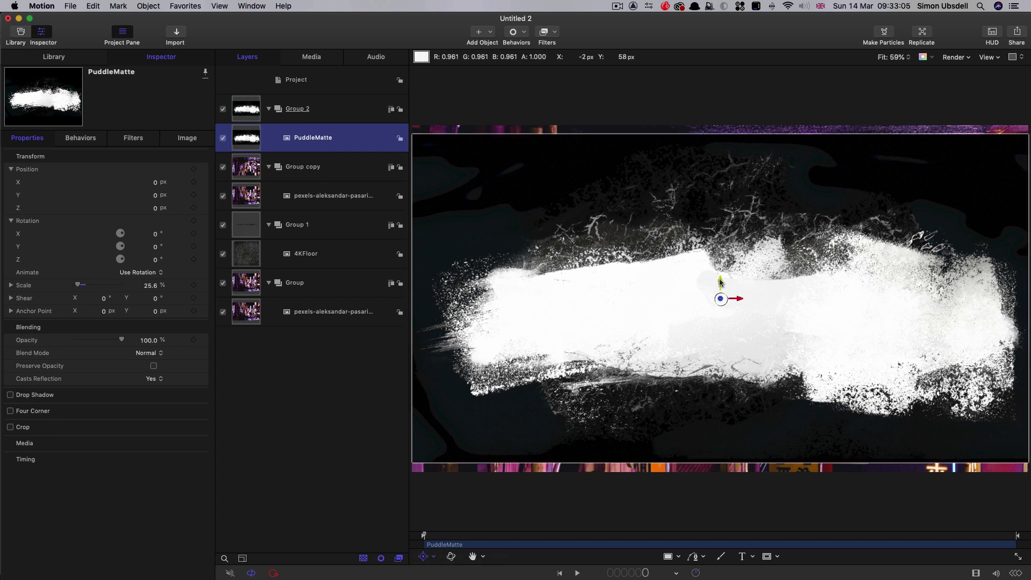
pyautogui.moveTo(720, 280); pyautogui.dragTo(728, 118)
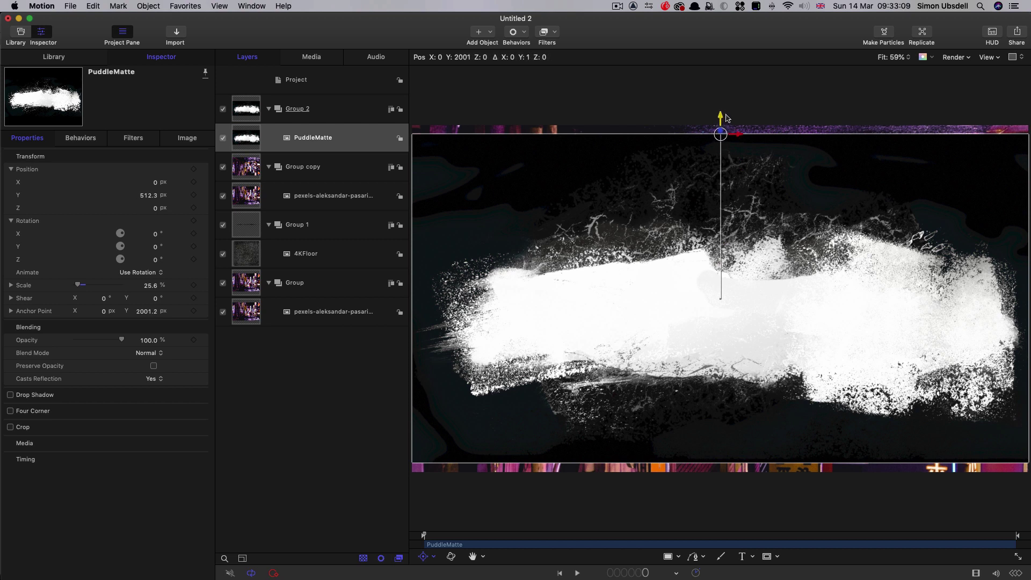
pyautogui.click(153, 313)
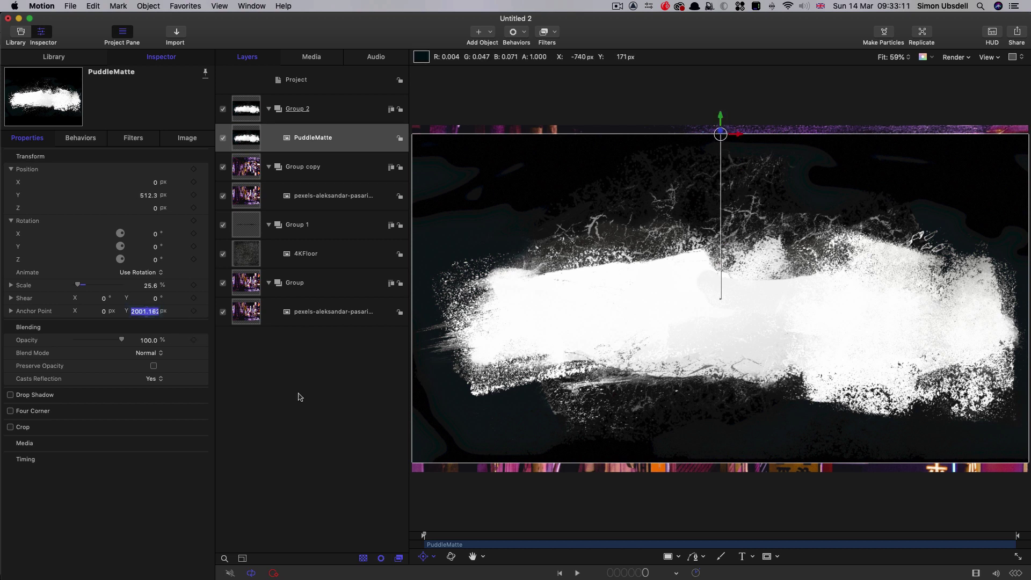
pyautogui.write('2000')
pyautogui.press('Return')
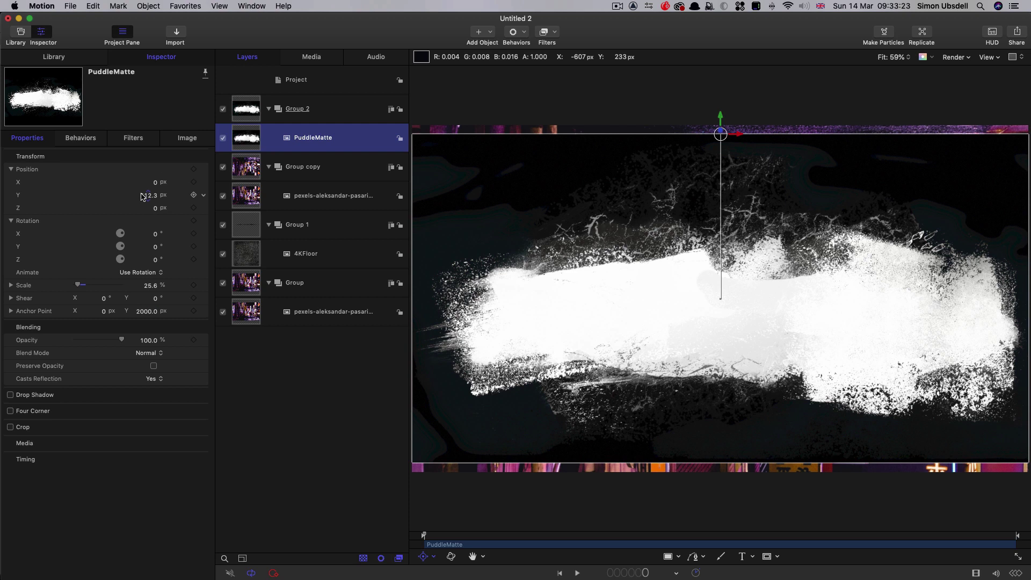
# Set PuddleMatte's position to Y -100 px and Z 1000 px, and its X rotation to -90° to lay it flat
pyautogui.click(148, 196)
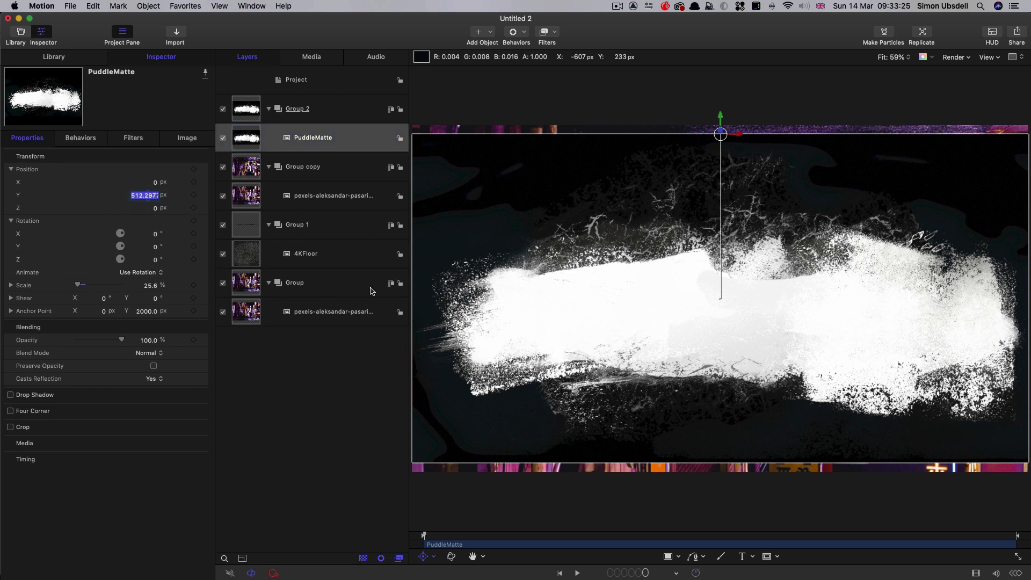
pyautogui.write('-100')
pyautogui.press('Return')
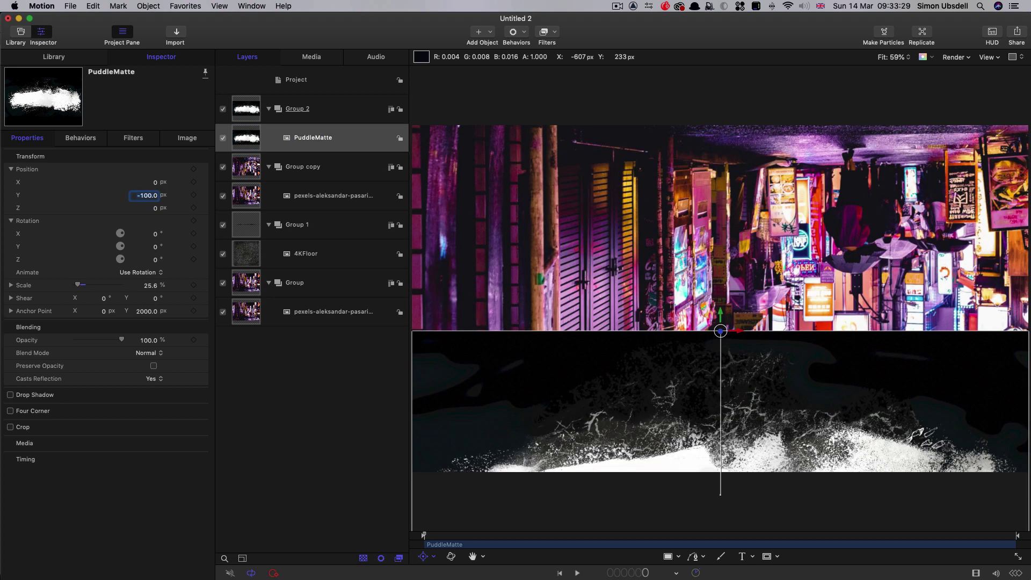
pyautogui.click(154, 208)
pyautogui.write('1000')
pyautogui.press('Return')
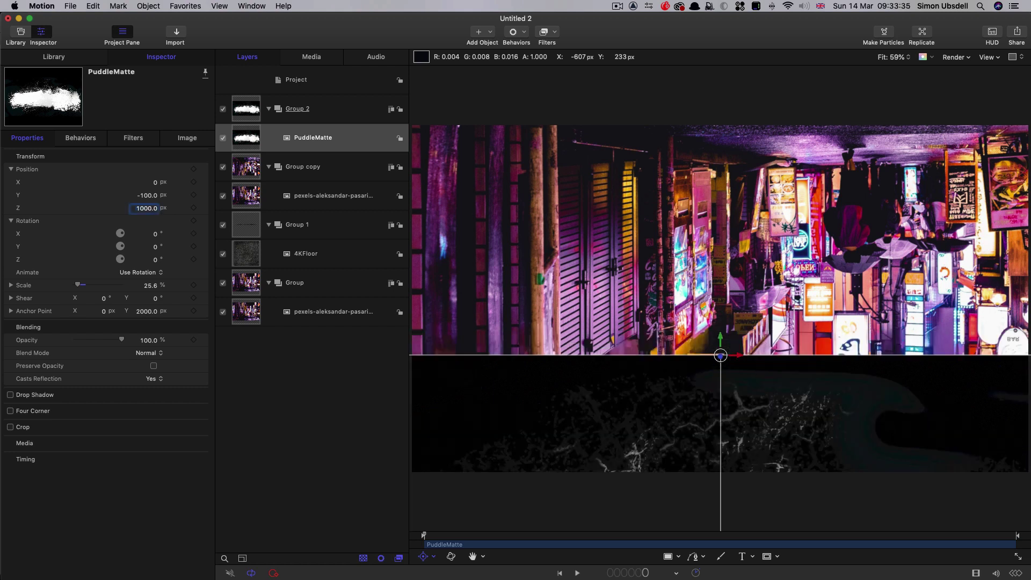
pyautogui.click(155, 233)
pyautogui.write('-90')
pyautogui.press('Return')
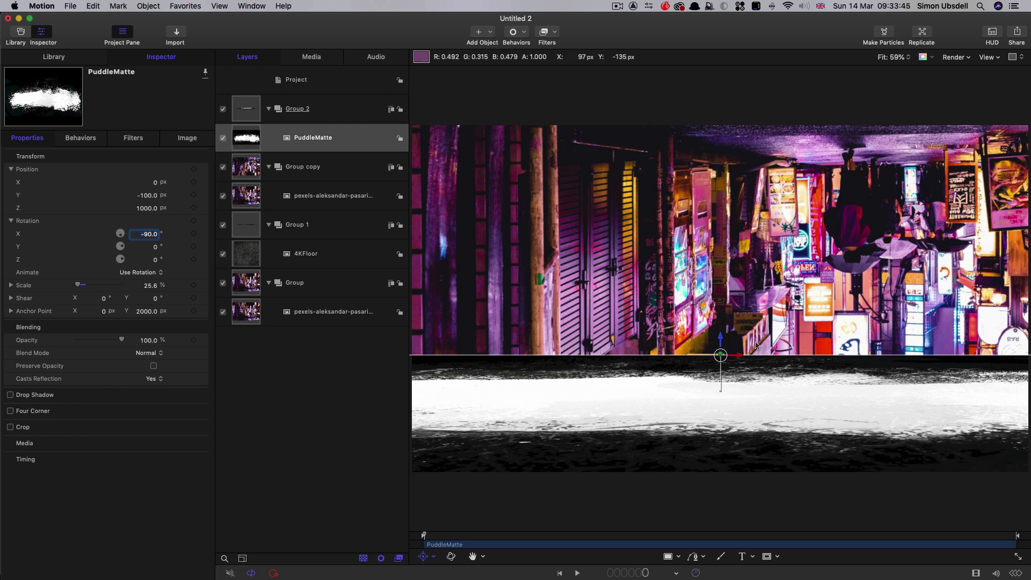
# Add an image mask to the flipped photo's group, with the PuddleMatte group as mask source and Luminance as source channel
pyautogui.click(247, 166)
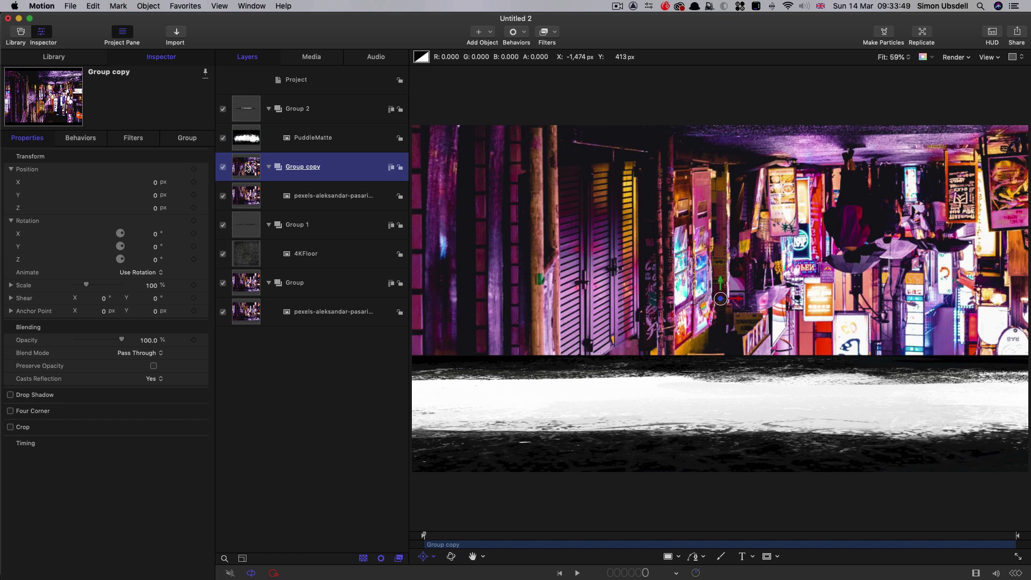
pyautogui.press('super+shift+m')
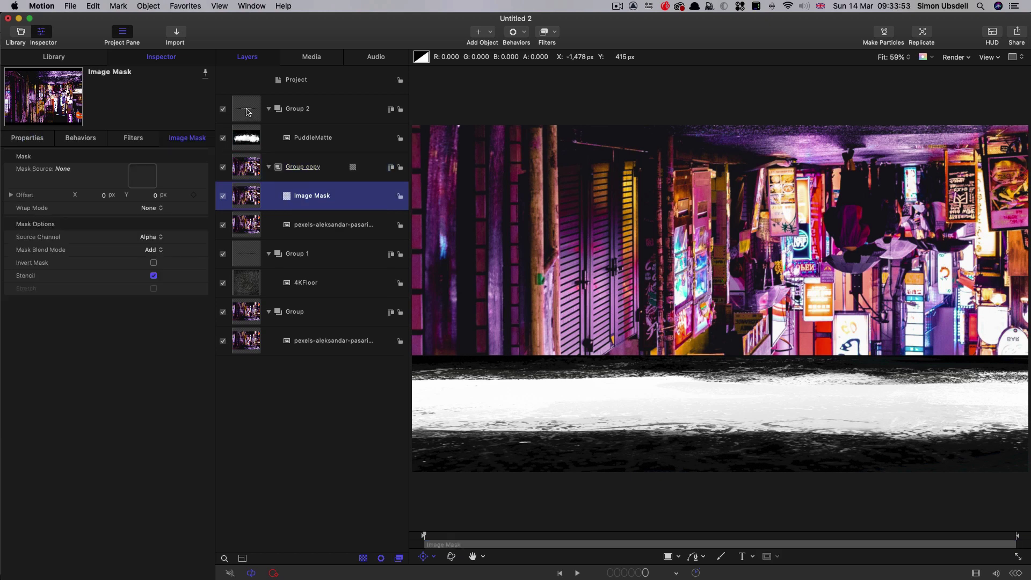
pyautogui.moveTo(234, 111); pyautogui.dragTo(134, 175)
pyautogui.click(150, 237)
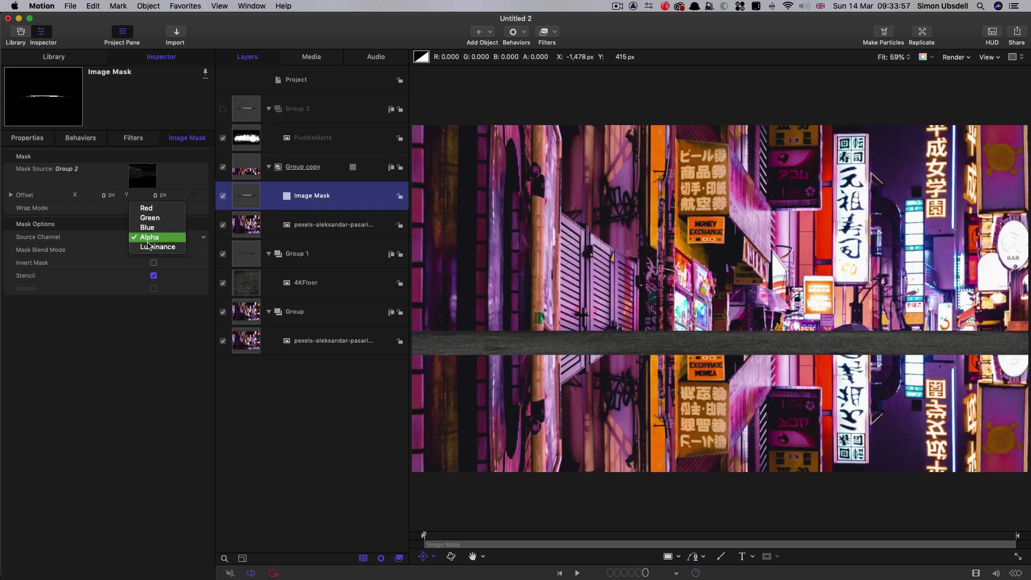
pyautogui.click(148, 248)
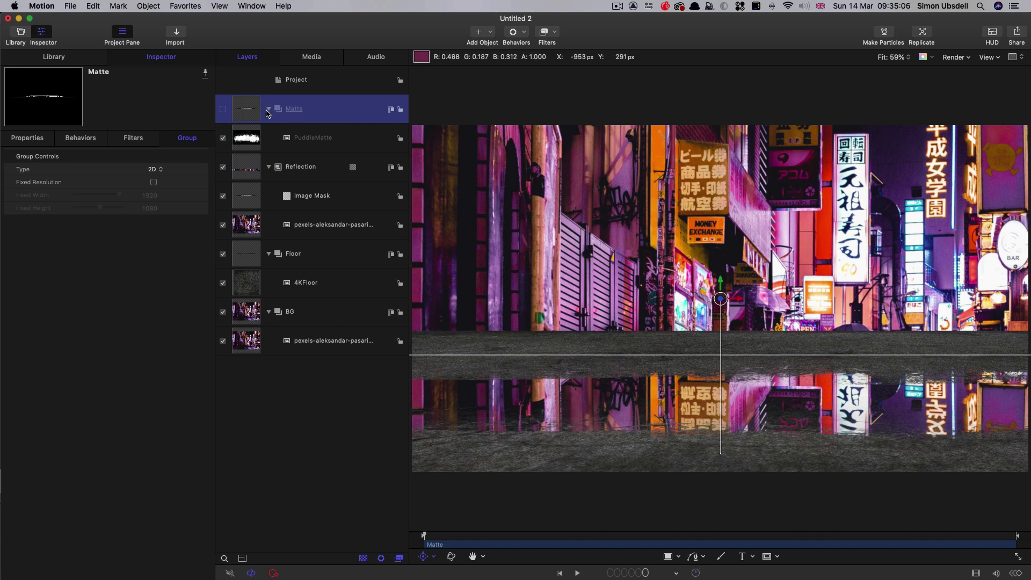
# Add a new project-level group above the Matte group and import RainRender.mov into it
pyautogui.click(249, 139)
pyautogui.click(322, 83)
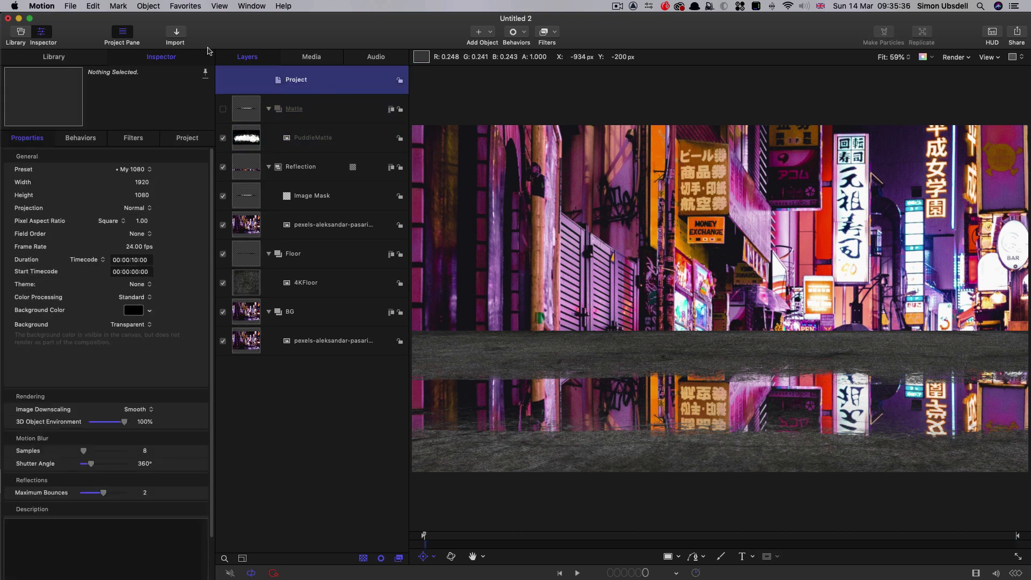
pyautogui.press('super+shift+n')
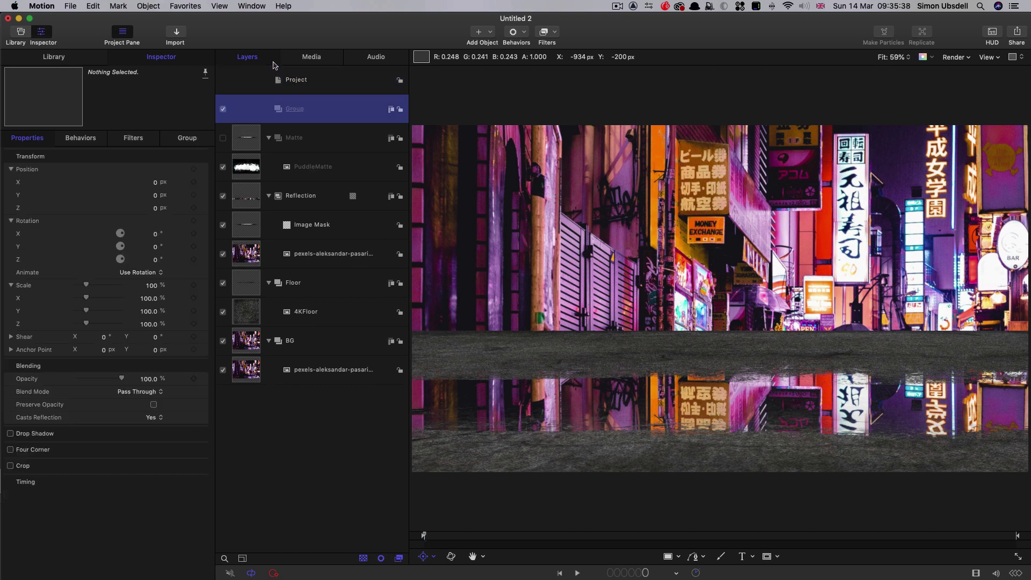
pyautogui.click(177, 34)
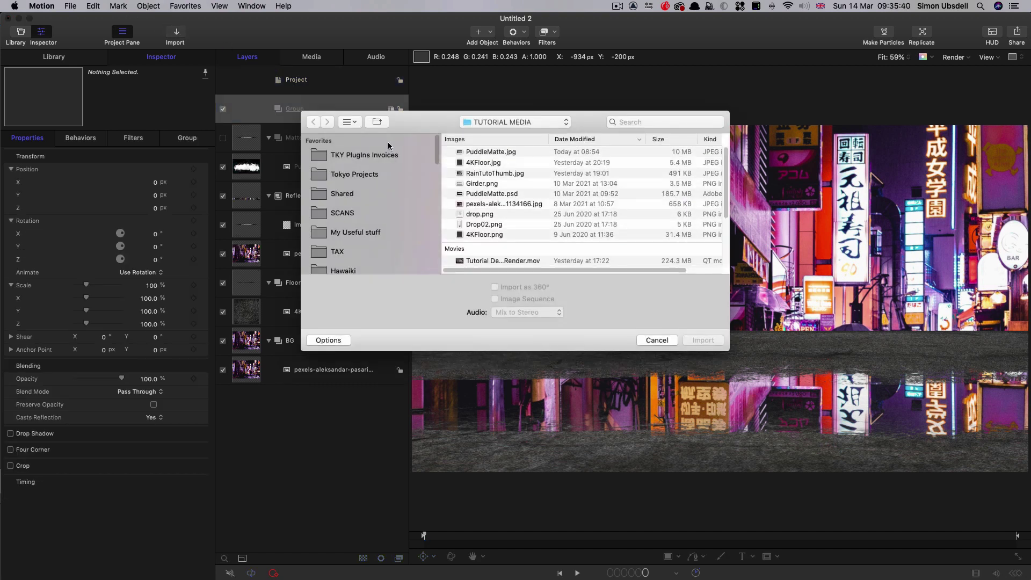
pyautogui.scroll(-5, 528, 200)
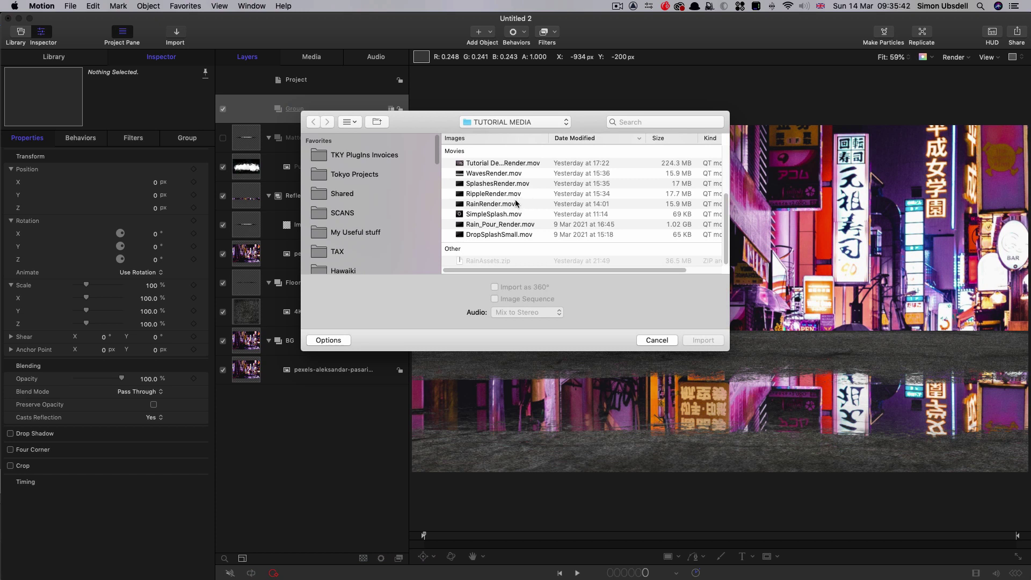
pyautogui.click(486, 203)
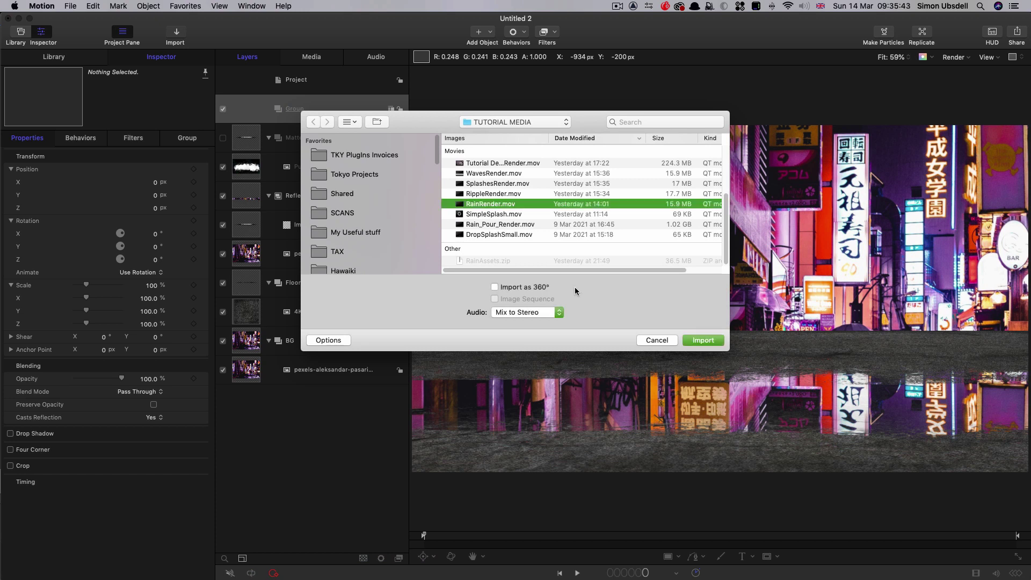
pyautogui.click(703, 341)
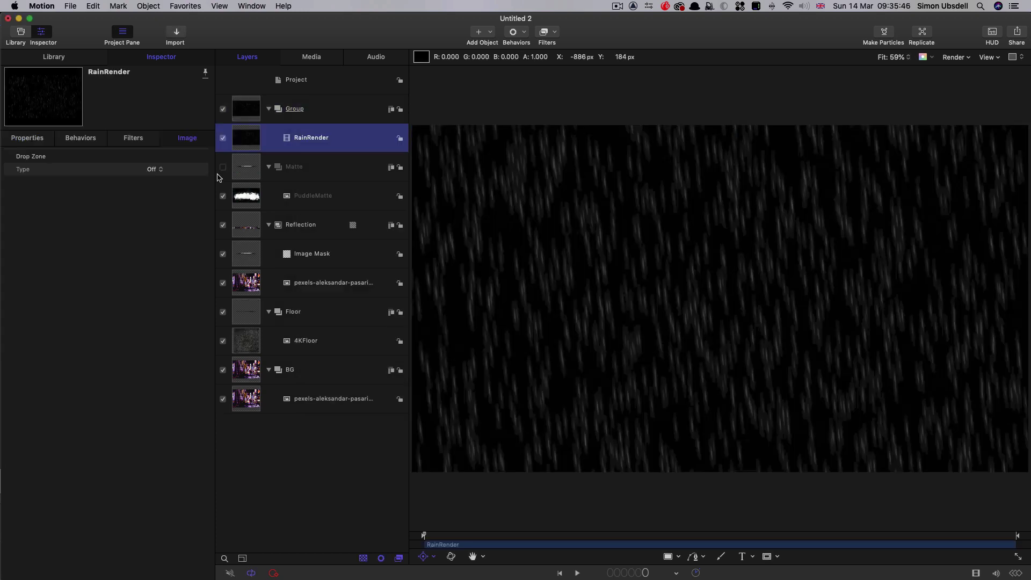
# Set the RainRender clip's blend mode to Screen and play back the rain over the scene
pyautogui.click(31, 141)
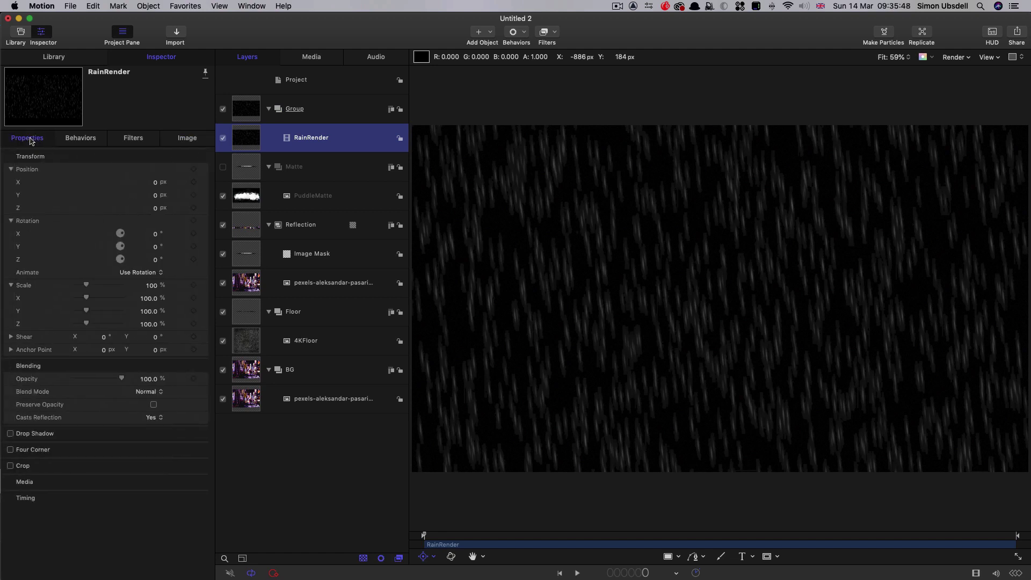
pyautogui.click(146, 392)
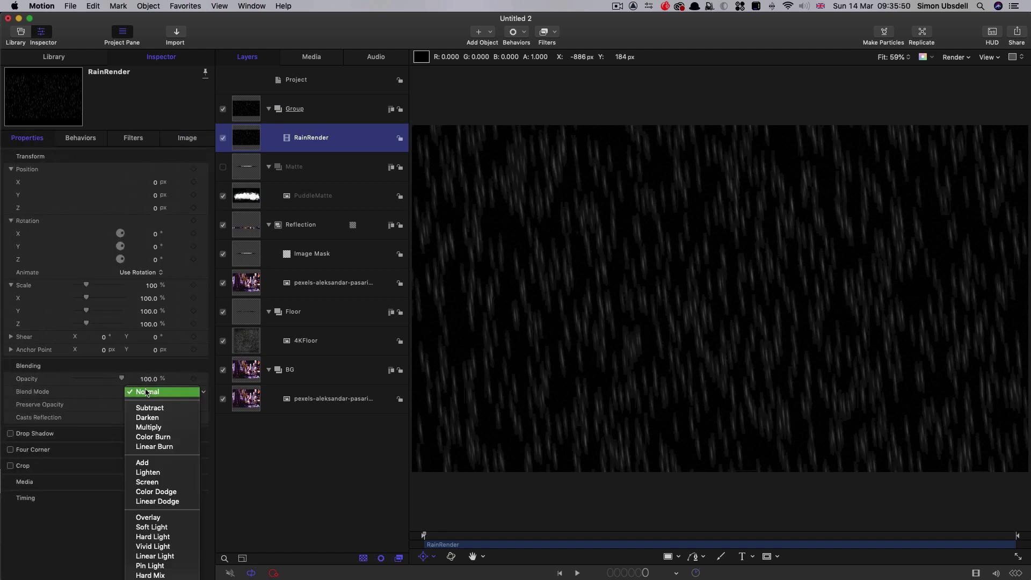
pyautogui.click(155, 482)
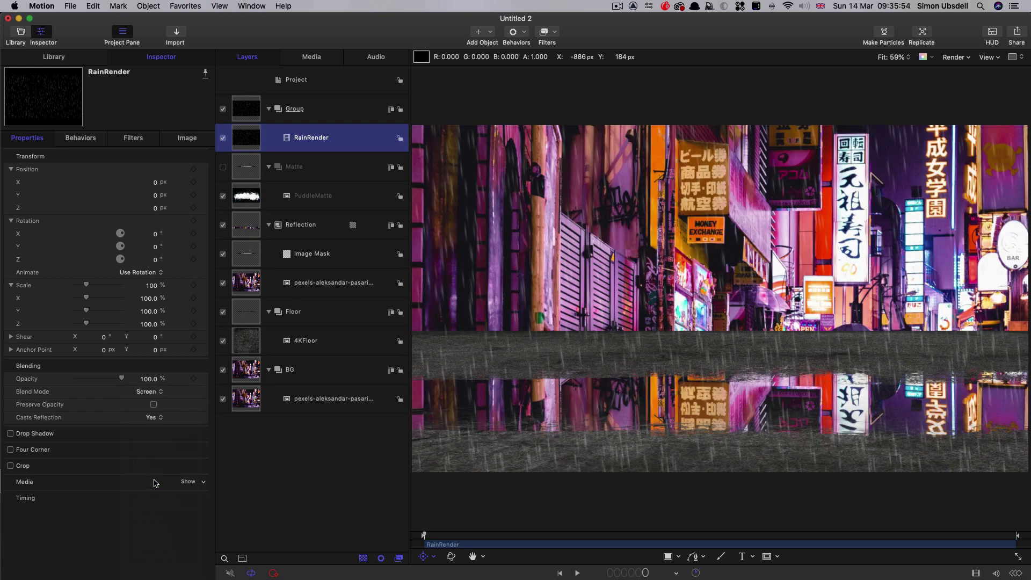
pyautogui.press('space')
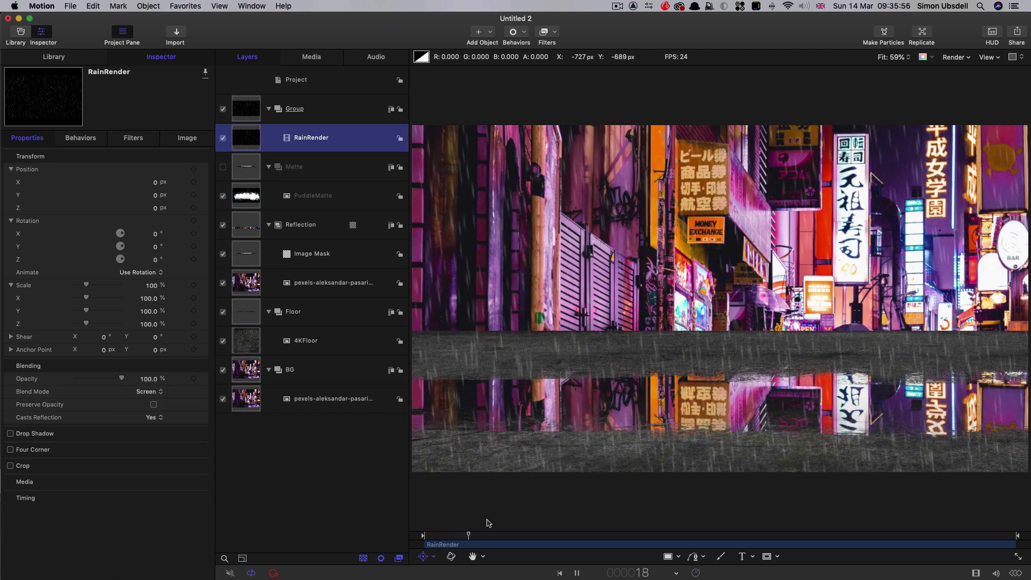
pyautogui.press('space')
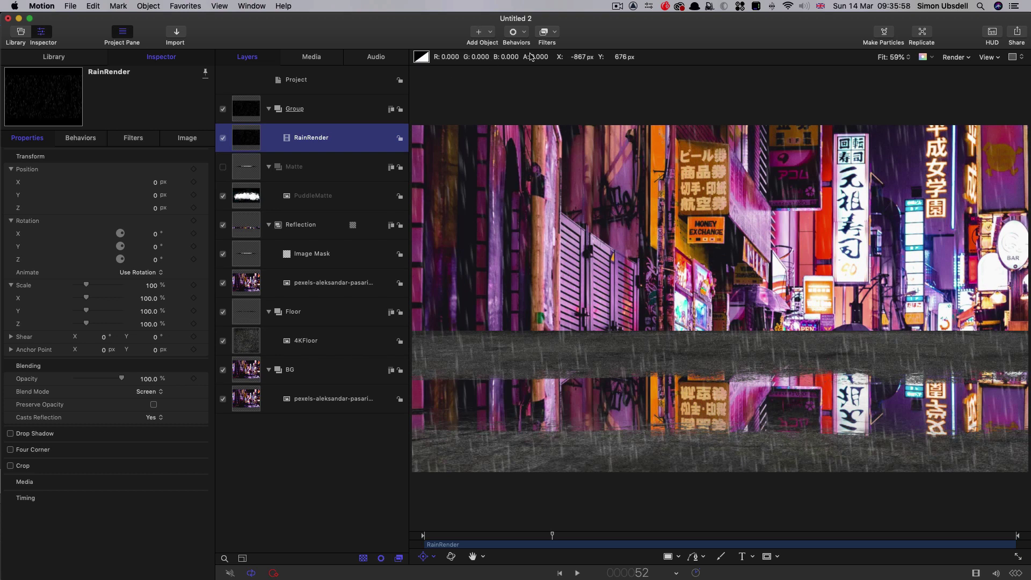
# Add a Levels filter to RainRender, raising the input black point slightly and lowering the input white point during playback
pyautogui.click(544, 33)
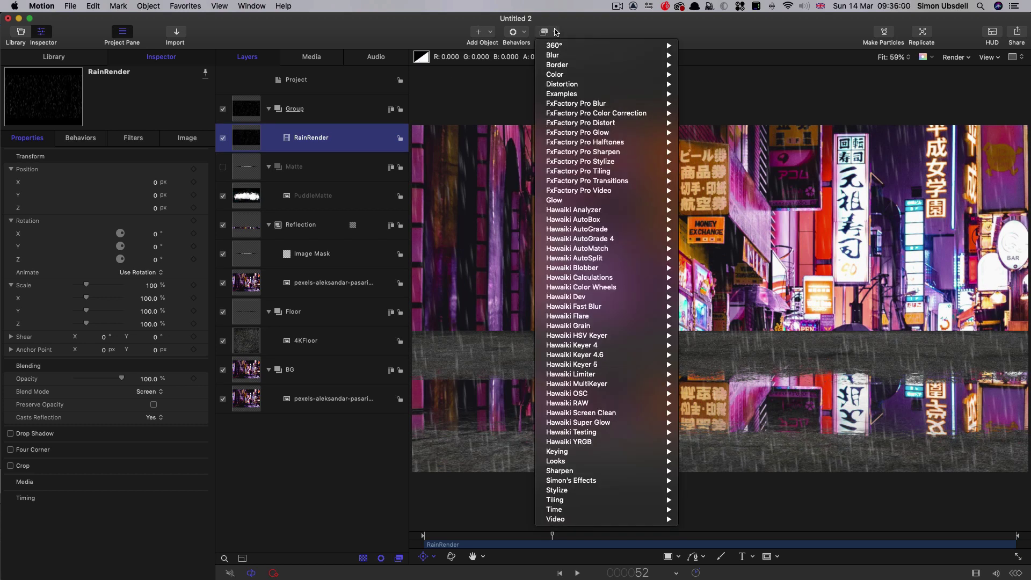
pyautogui.moveTo(556, 76)
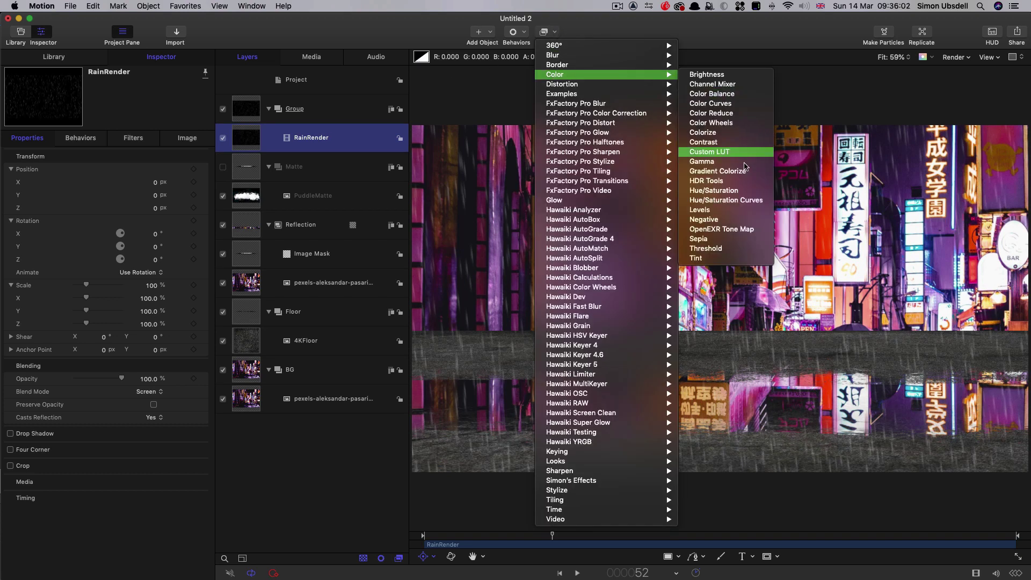
pyautogui.click(700, 209)
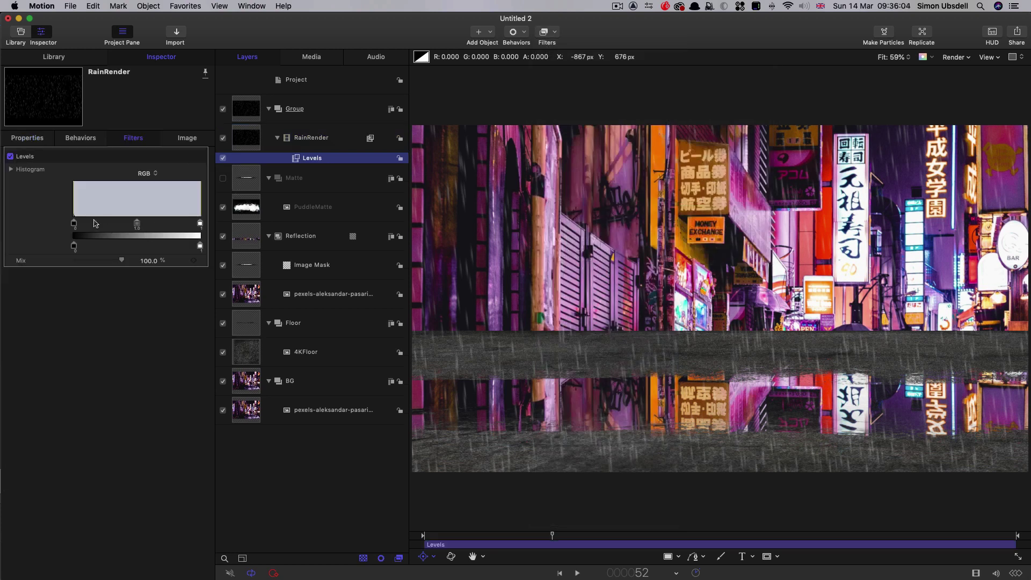
pyautogui.moveTo(74, 225); pyautogui.dragTo(84, 227)
pyautogui.press('space')
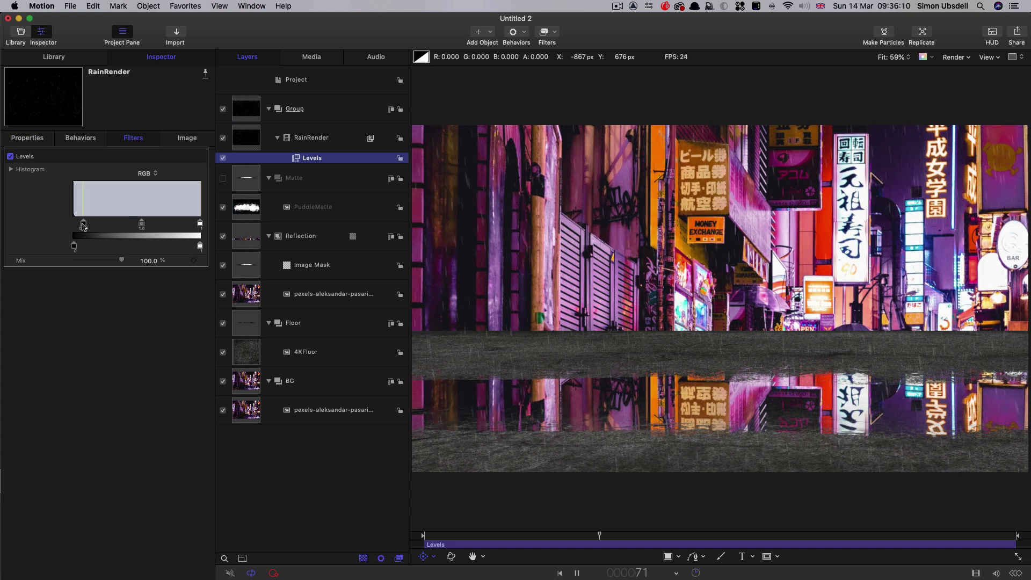
pyautogui.moveTo(83, 227); pyautogui.dragTo(83, 226)
pyautogui.moveTo(200, 227)
pyautogui.mouseDown()
pyautogui.moveTo(149, 226)
pyautogui.moveTo(184, 227)
pyautogui.mouseUp()
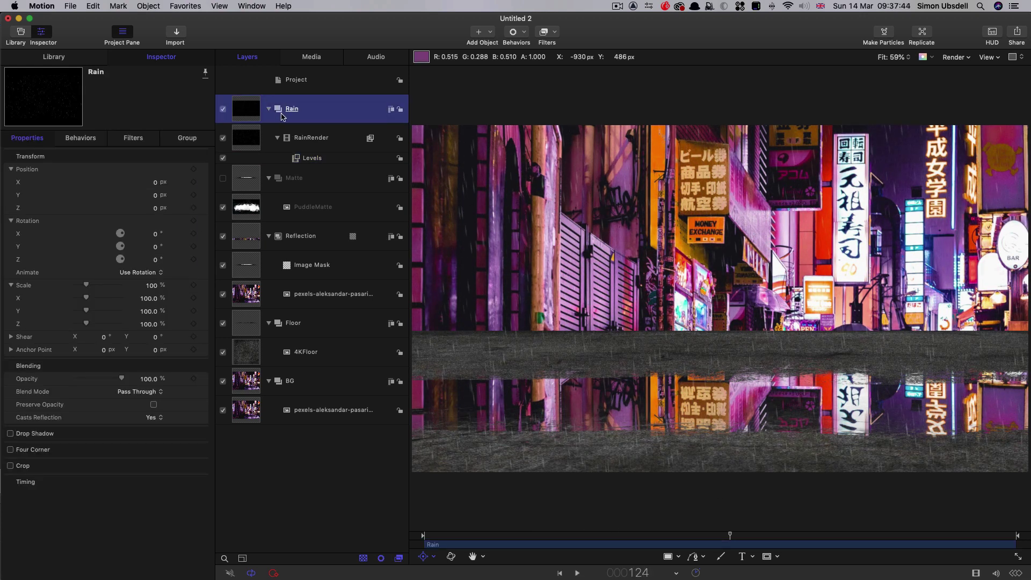
# Collapse the Rain group and play back the rain composite without any layer selected
pyautogui.click(269, 109)
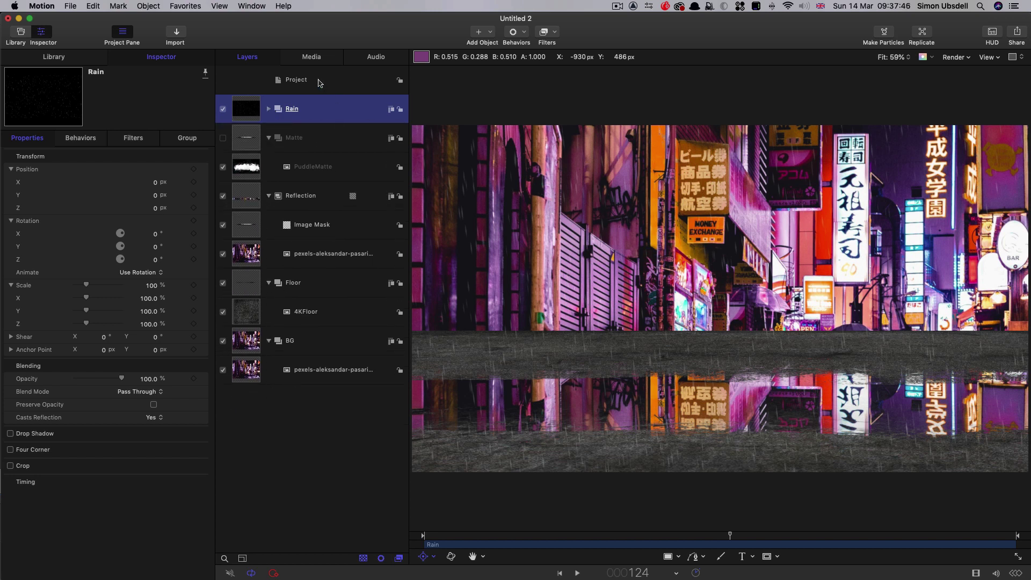
pyautogui.click(319, 82)
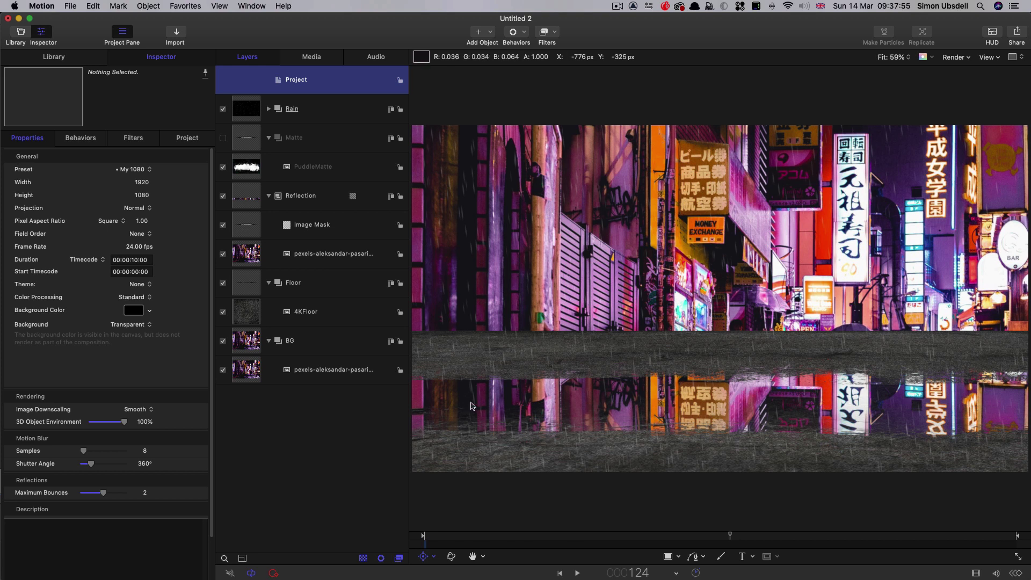
pyautogui.click(522, 535)
pyautogui.press('space')
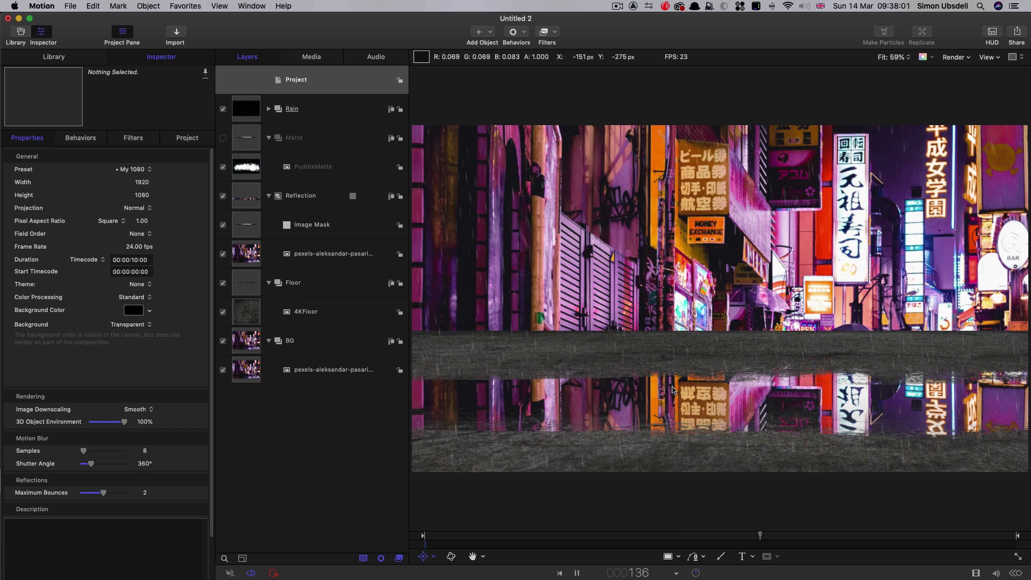
pyautogui.press('space')
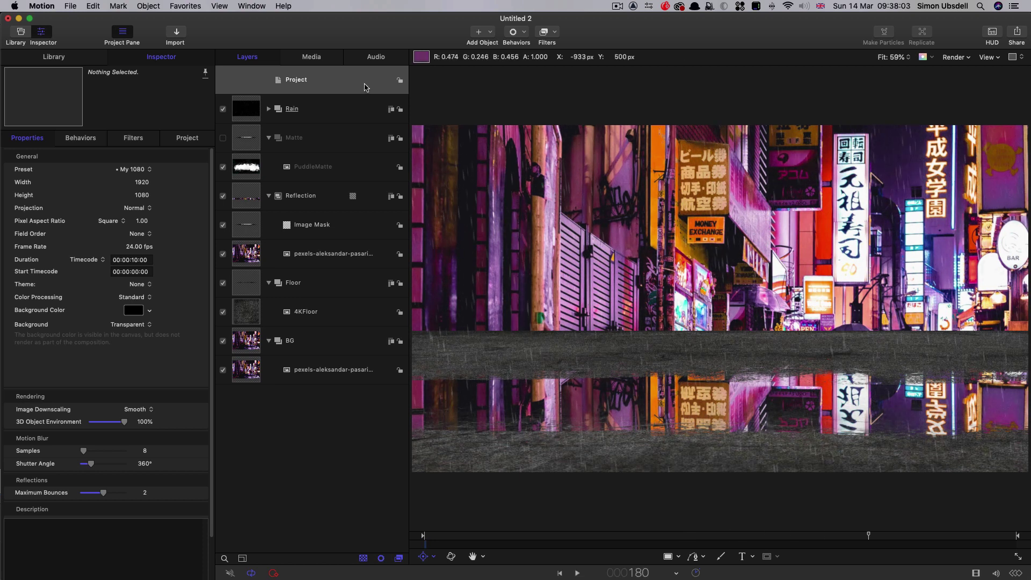
# Add a new project-level group above the Rain group and import SimpleSplash.mov into it
pyautogui.click(341, 83)
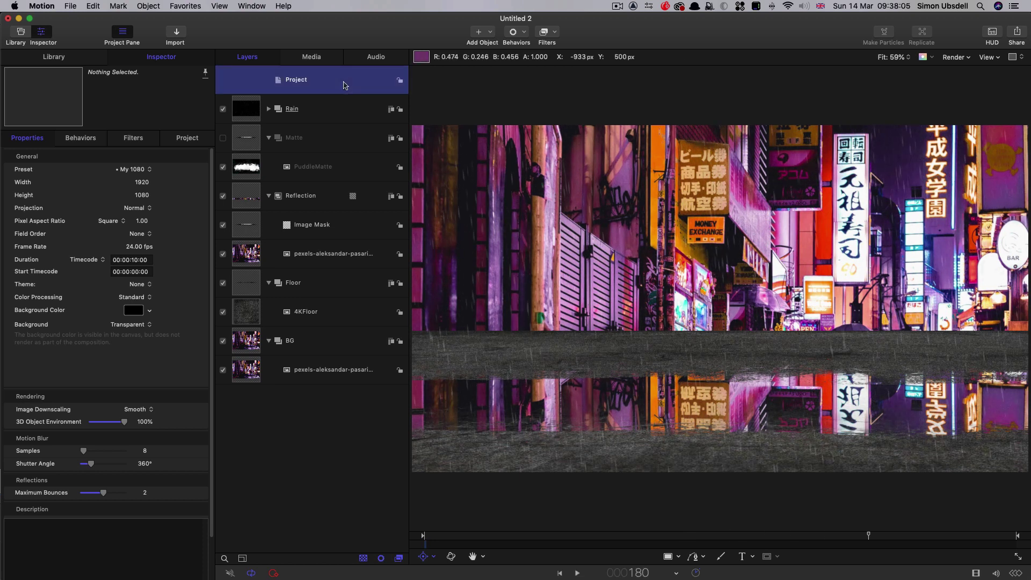
pyautogui.press('super+shift+n')
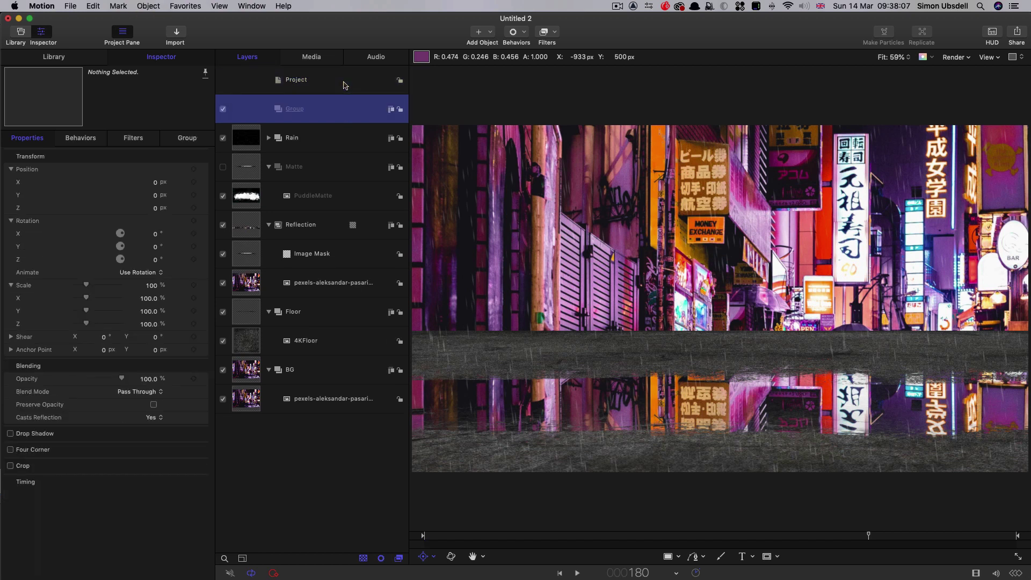
pyautogui.click(176, 33)
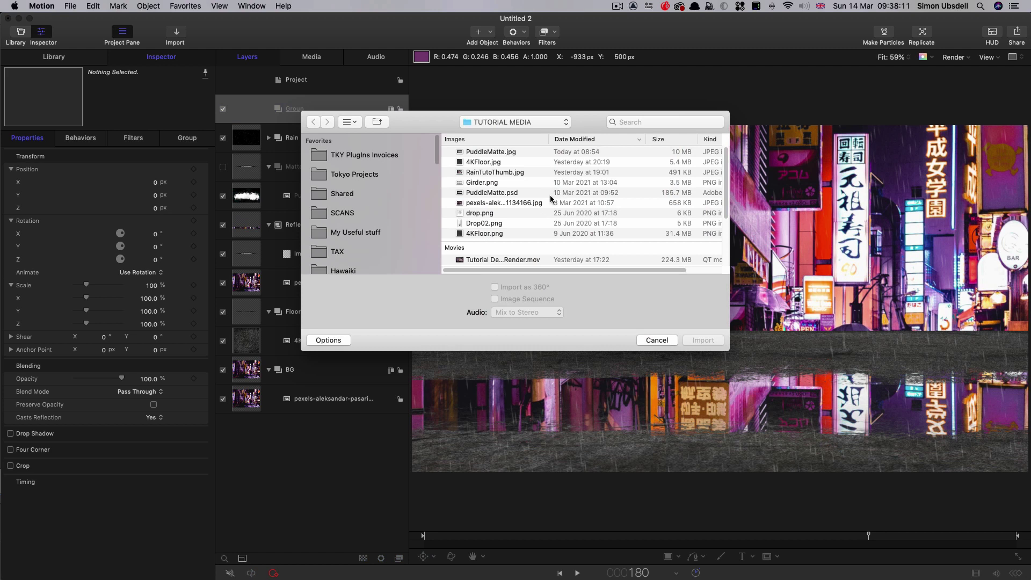
pyautogui.scroll(-5, 543, 214)
pyautogui.click(461, 215)
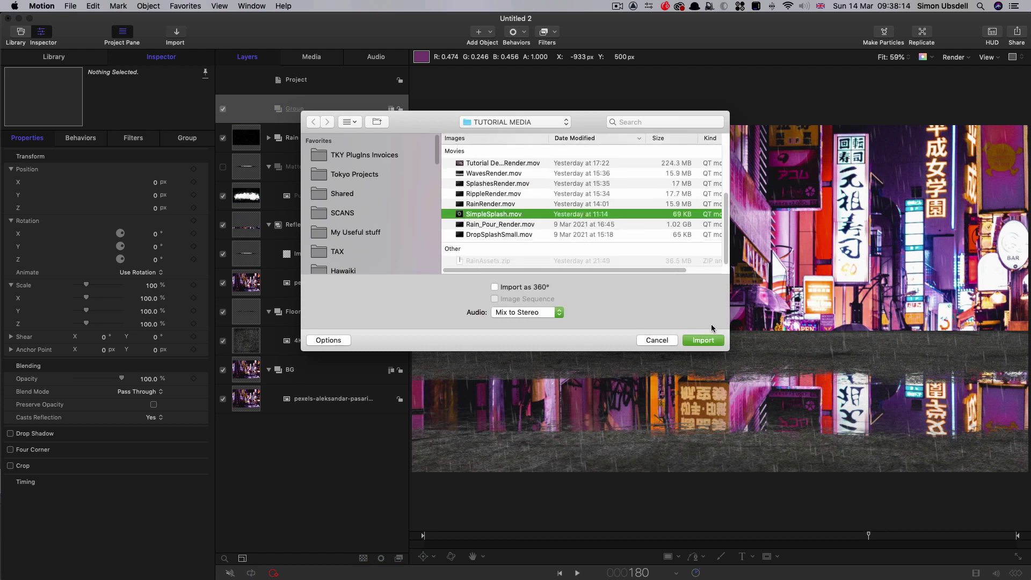
pyautogui.click(702, 343)
# Play the SimpleSplash clip from the start and scrub to frame 18 to examine its rings
pyautogui.moveTo(568, 536); pyautogui.dragTo(422, 540)
pyautogui.press('space')
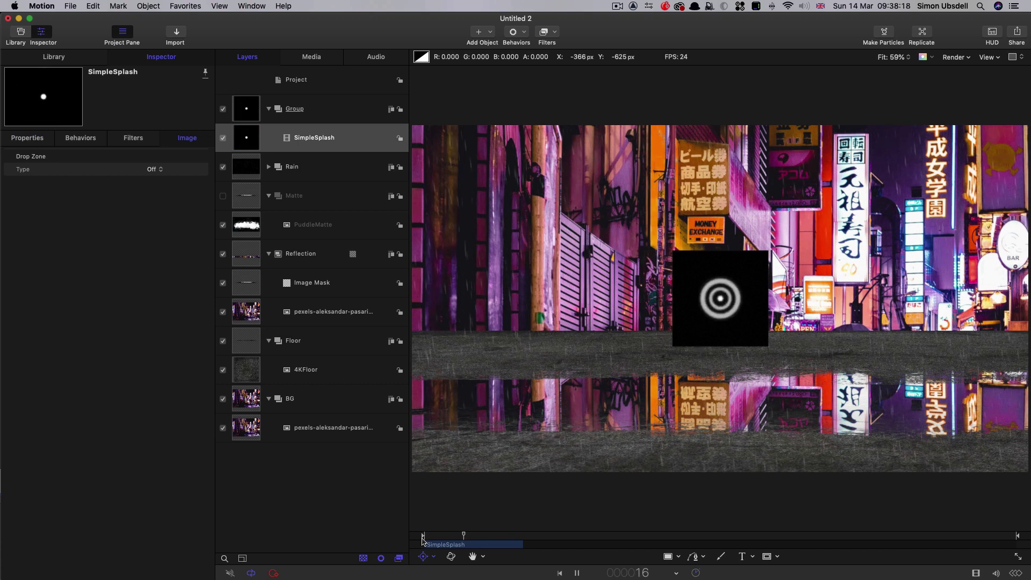
pyautogui.moveTo(502, 535); pyautogui.dragTo(468, 542)
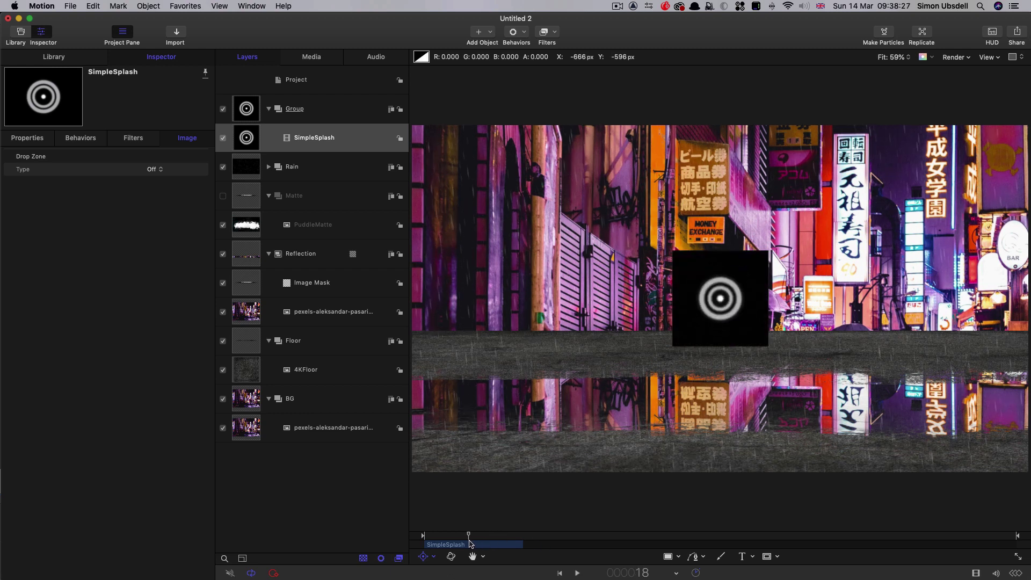
# Make a particle emitter from the SimpleSplash clip
pyautogui.click(245, 138)
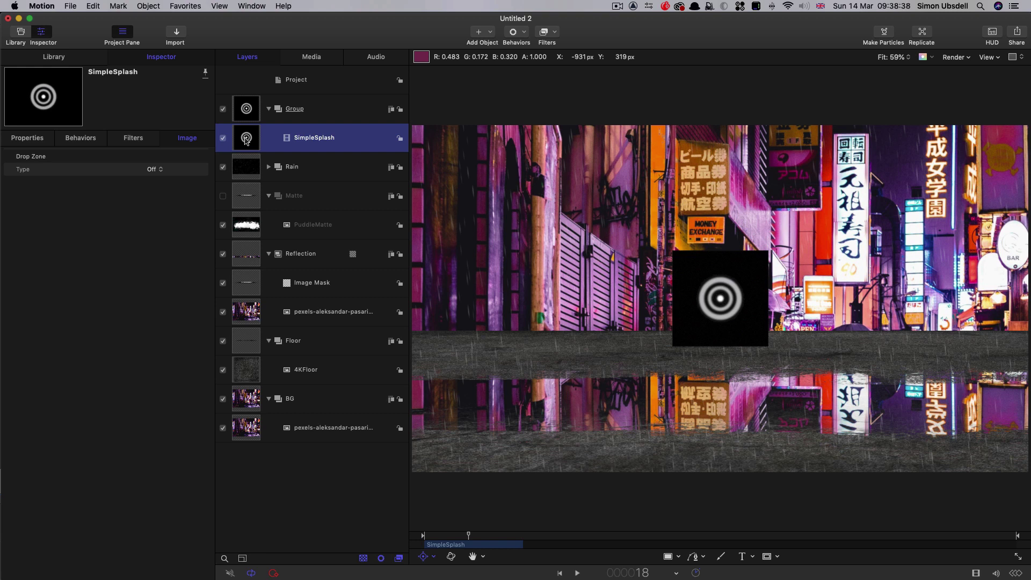
pyautogui.click(148, 5)
pyautogui.click(169, 349)
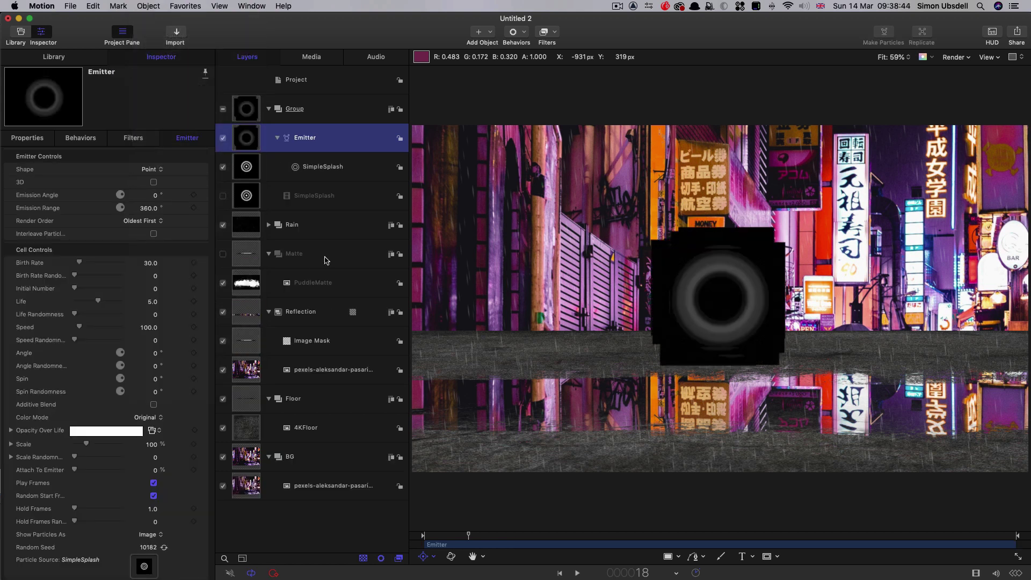
# Enable Additive Blend and disable Random Start Frame on the emitter, then check the particles at frame 68
pyautogui.click(154, 405)
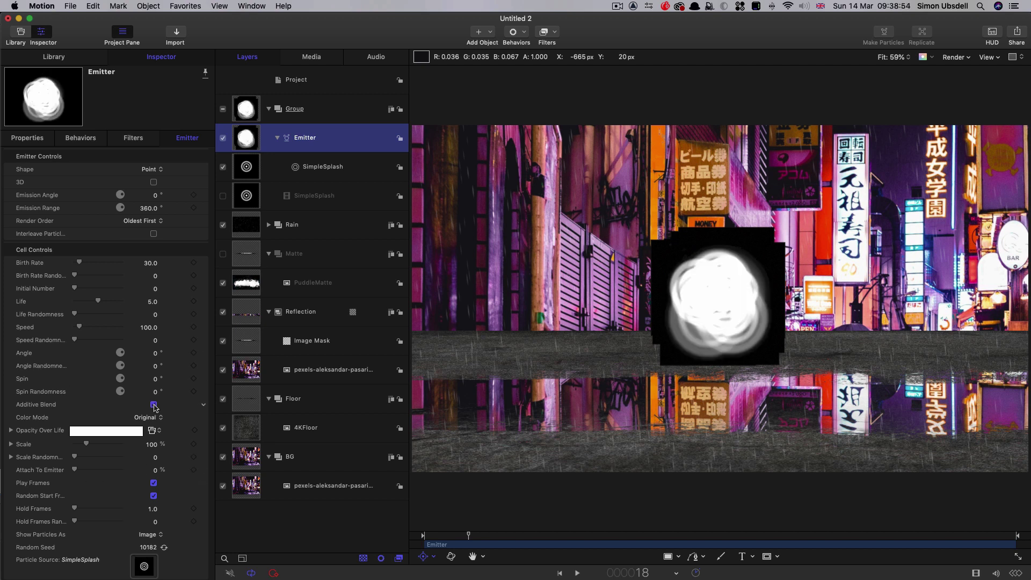
pyautogui.click(154, 496)
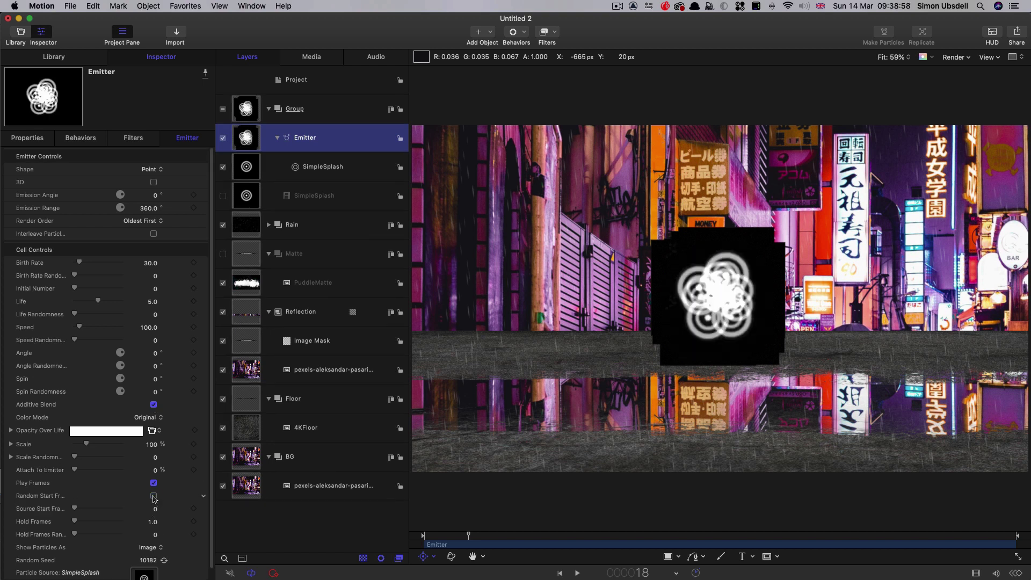
pyautogui.moveTo(468, 536); pyautogui.dragTo(592, 536)
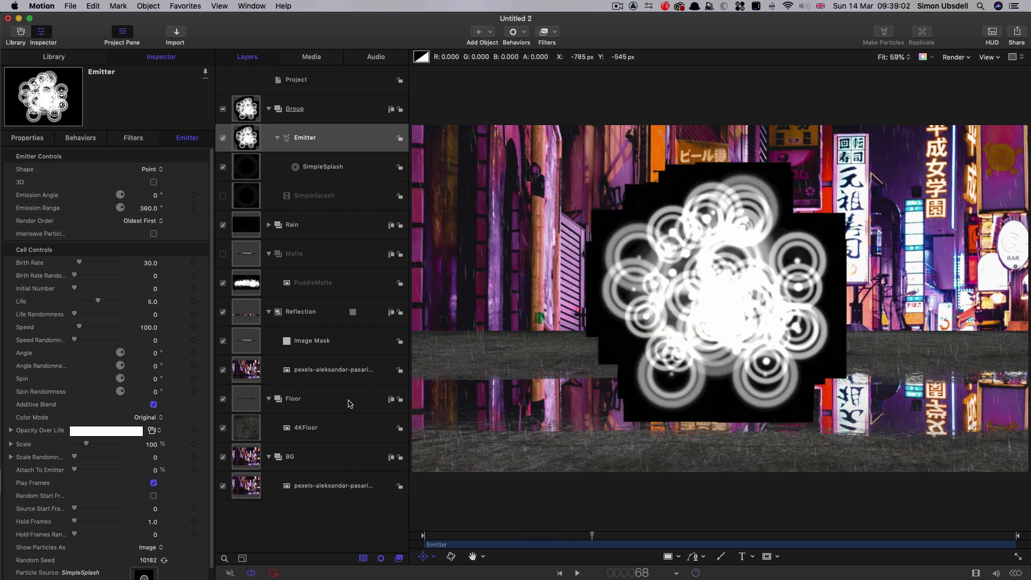
# Set the emitter's particle Speed to 0 and its Birth Rate to 500
pyautogui.scroll(-1, 192, 322)
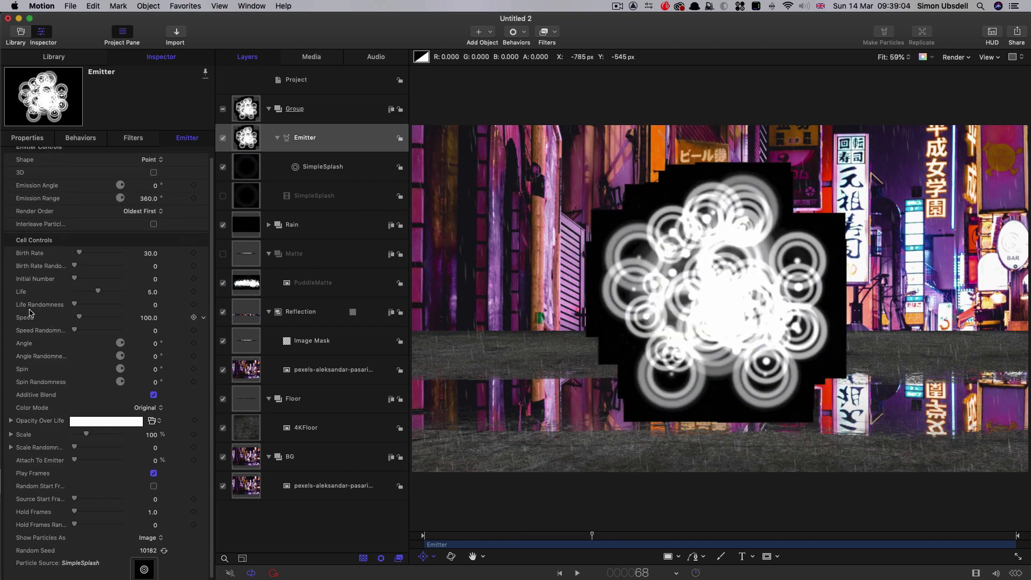
pyautogui.click(148, 318)
pyautogui.moveTo(148, 319); pyautogui.dragTo(188, 339)
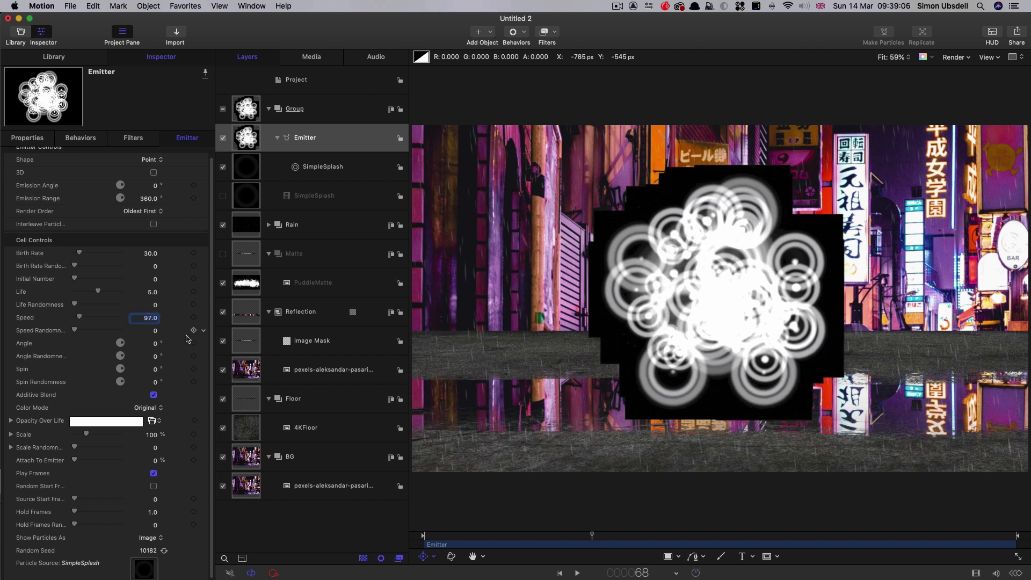
pyautogui.click(151, 318)
pyautogui.write('0')
pyautogui.press('Return')
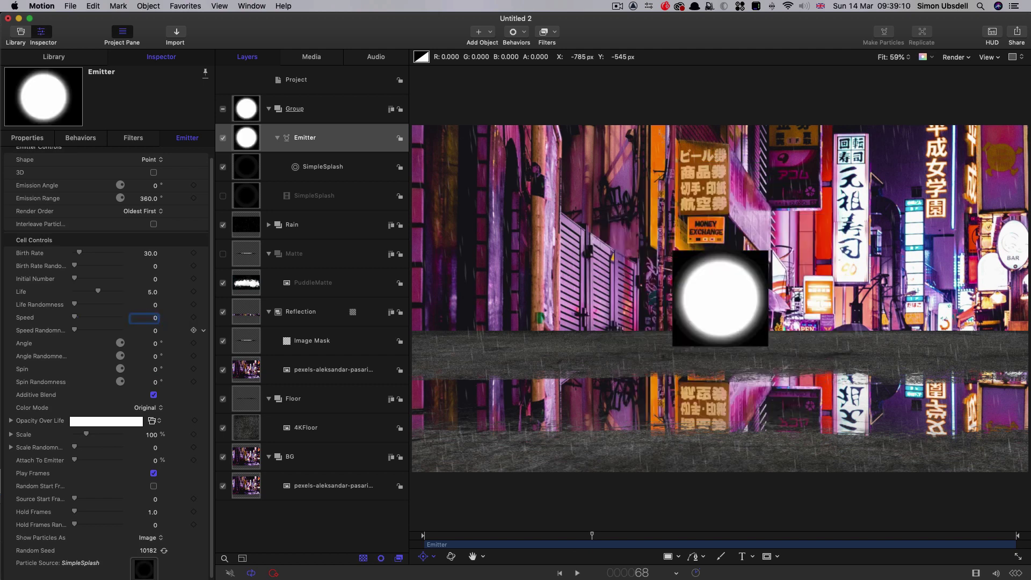
pyautogui.click(151, 254)
pyautogui.write('50')
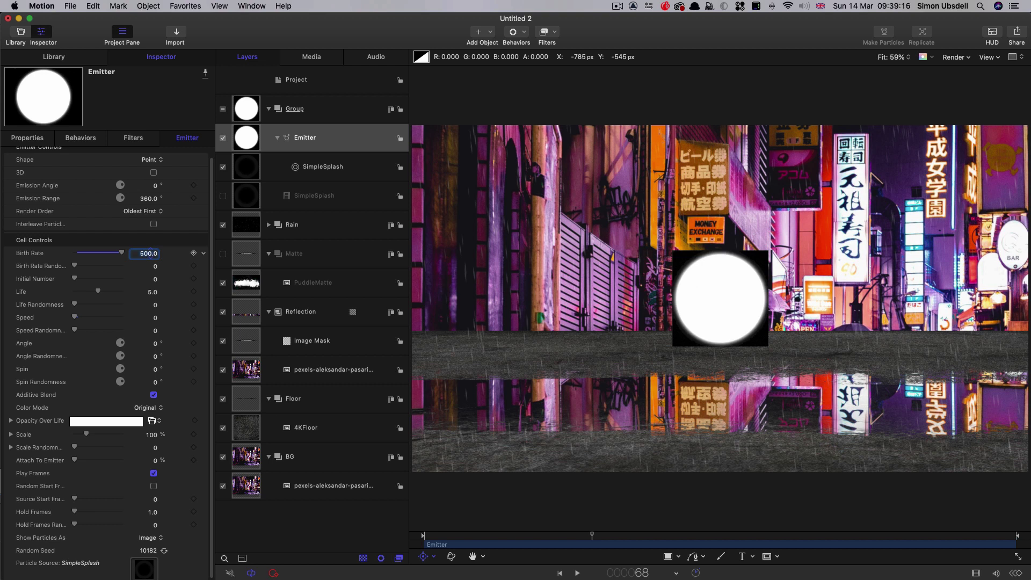
# Change the emitter shape to Rectangle with a Random Fill arrangement
pyautogui.scroll(2, 140, 204)
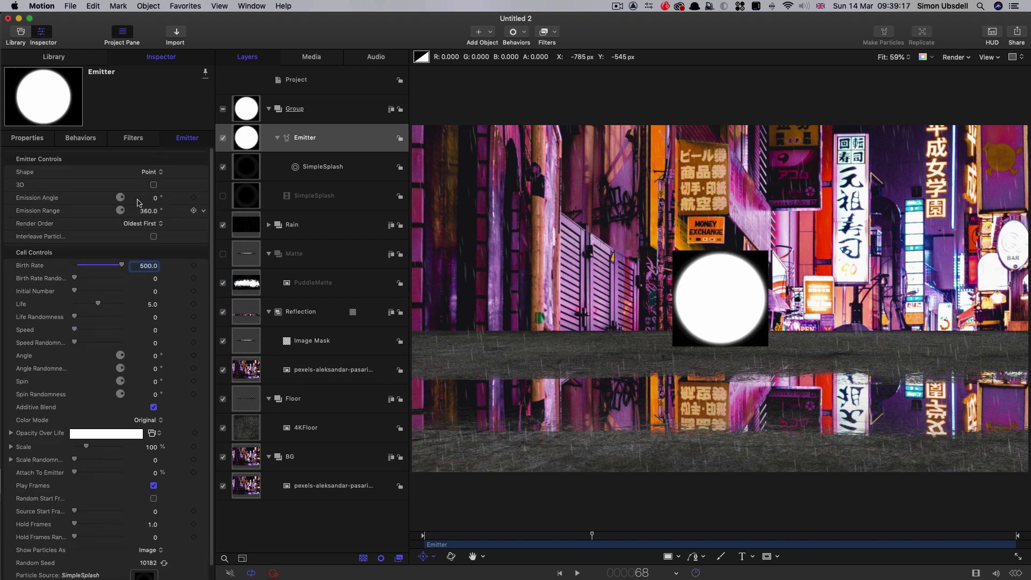
pyautogui.click(147, 171)
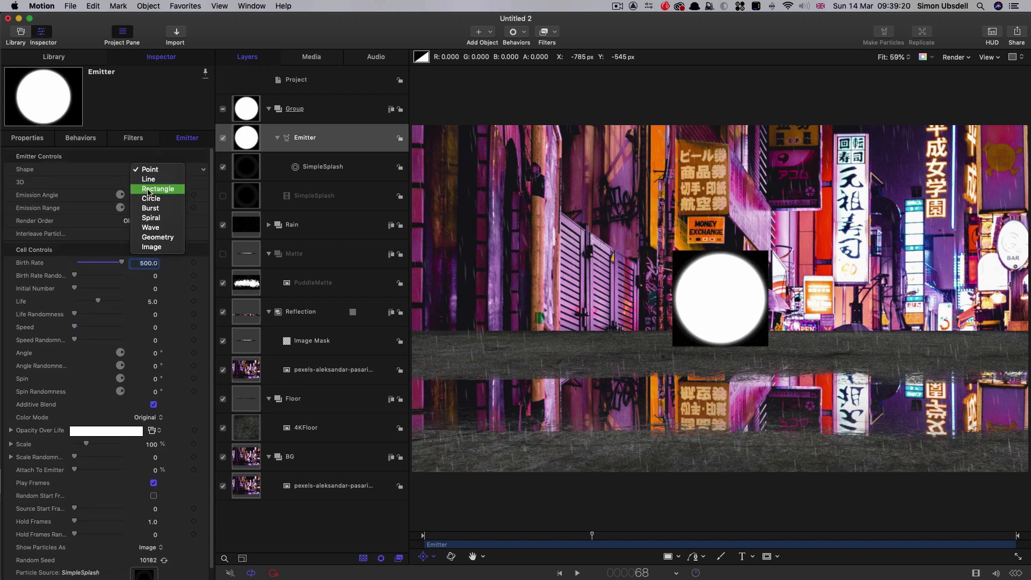
pyautogui.click(148, 189)
pyautogui.click(148, 183)
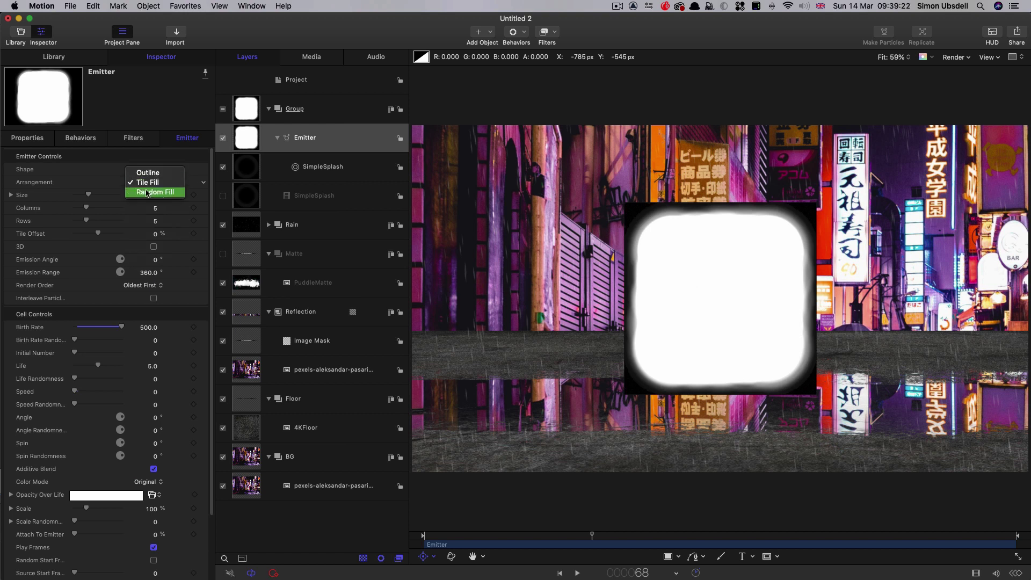
pyautogui.click(149, 193)
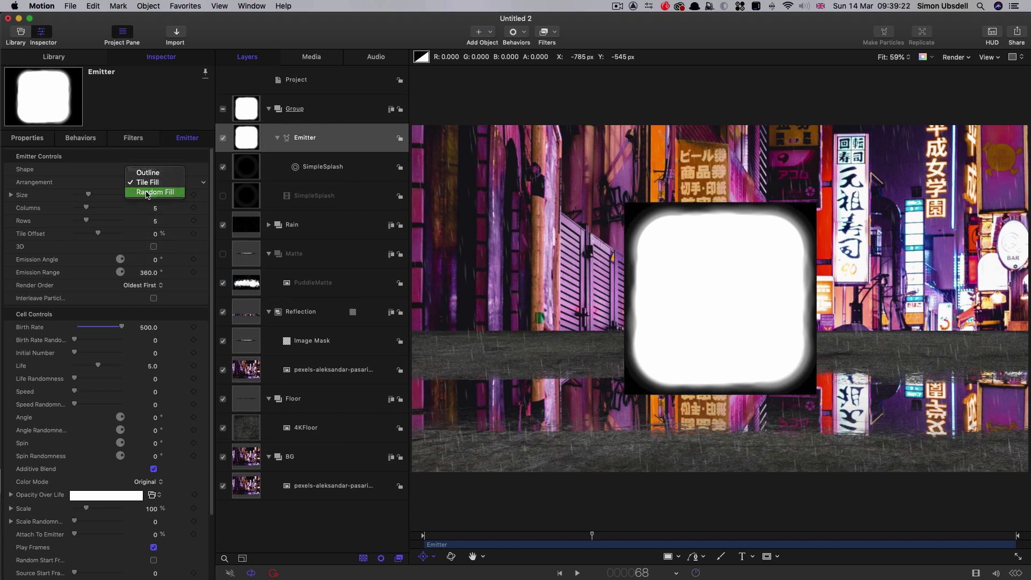
# Expand the emitter's Size parameters and set its Width to 2000 and Height to 4000
pyautogui.click(11, 195)
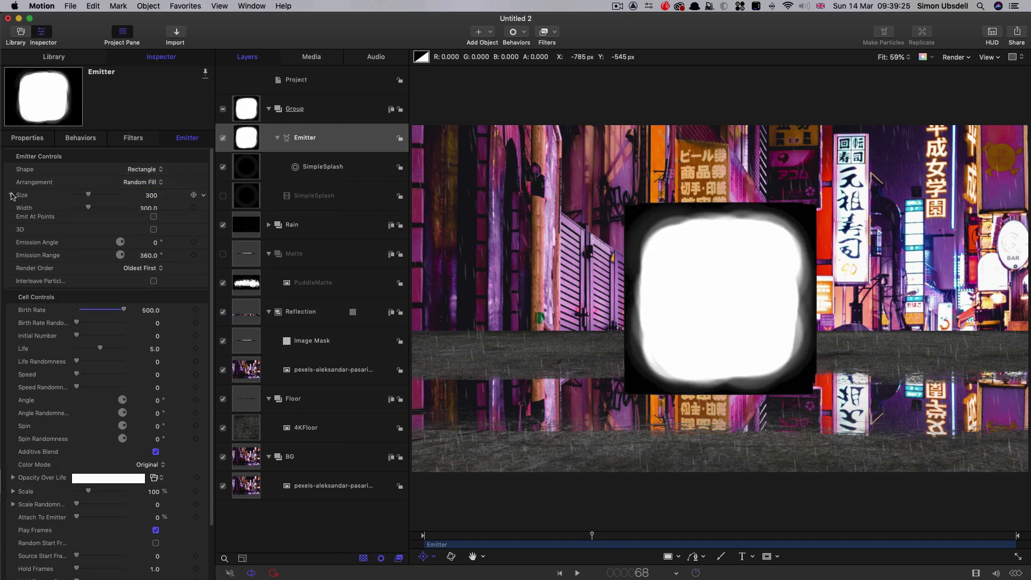
pyautogui.click(149, 208)
pyautogui.write('2')
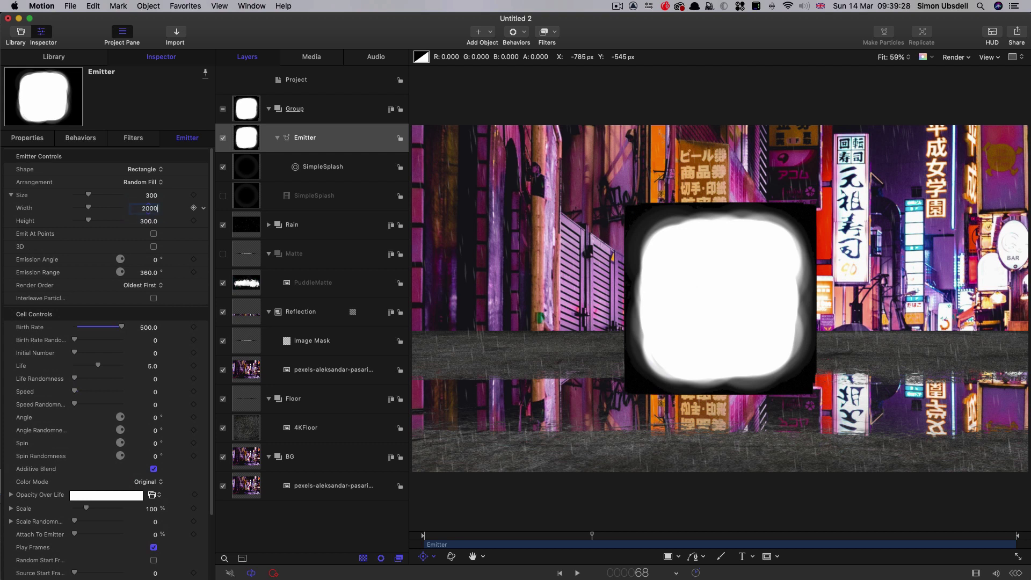
pyautogui.press('Tab')
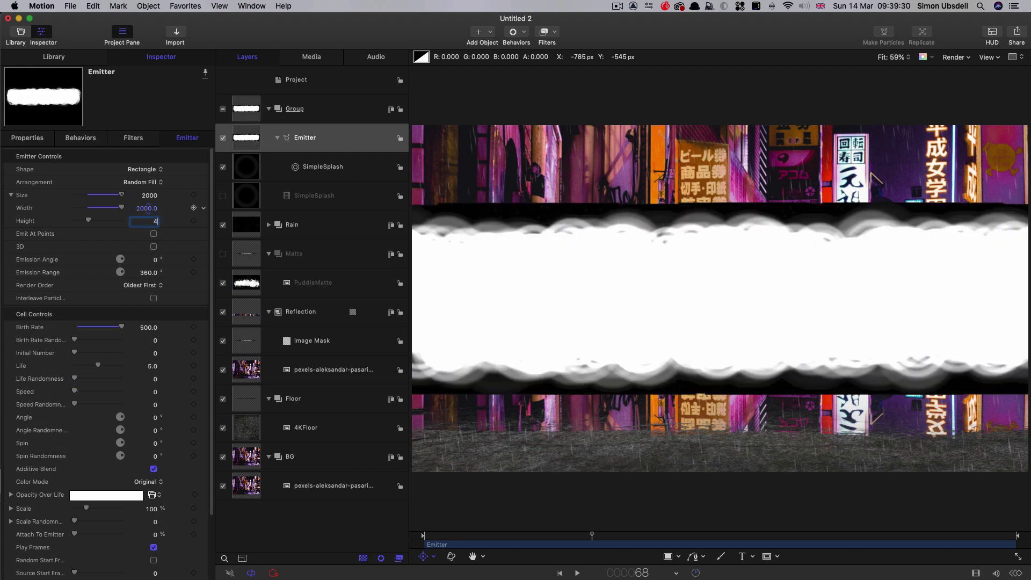
pyautogui.write('4000')
pyautogui.press('Return')
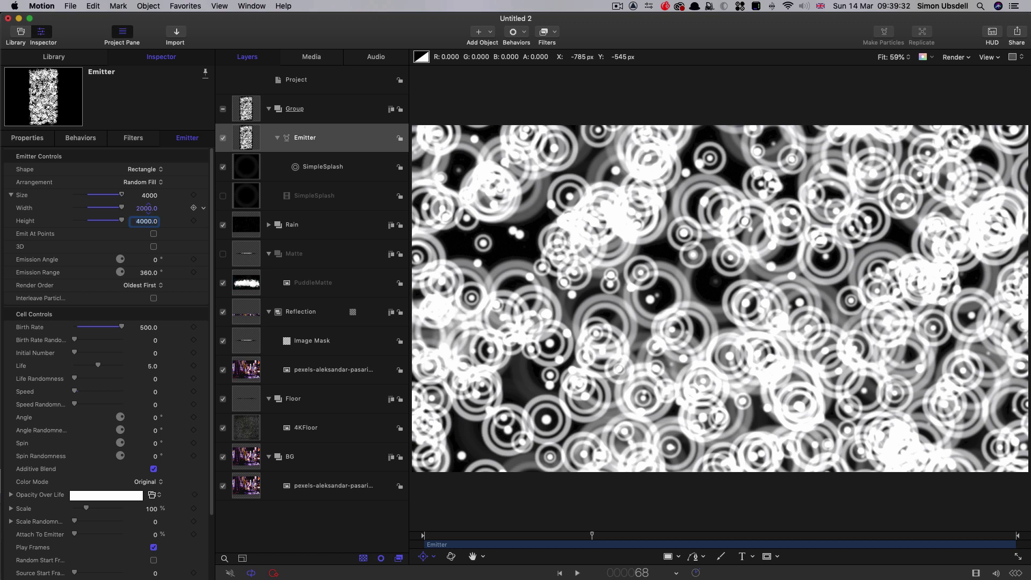
# Rotate the emitter -90° around X so that it lies flat like the floor
pyautogui.click(35, 141)
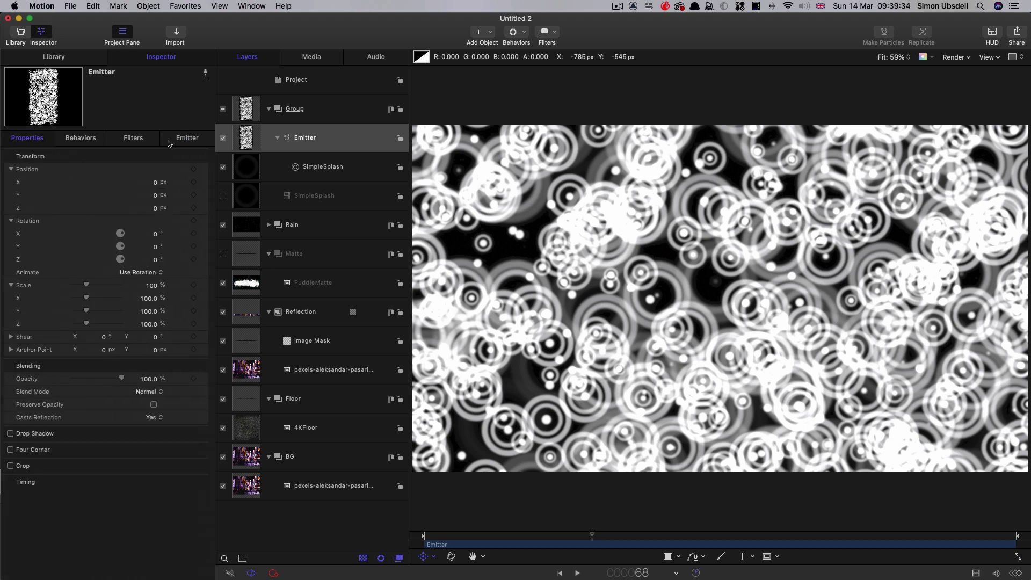
pyautogui.click(185, 140)
pyautogui.click(35, 138)
pyautogui.click(155, 234)
pyautogui.write('-90')
pyautogui.press('Return')
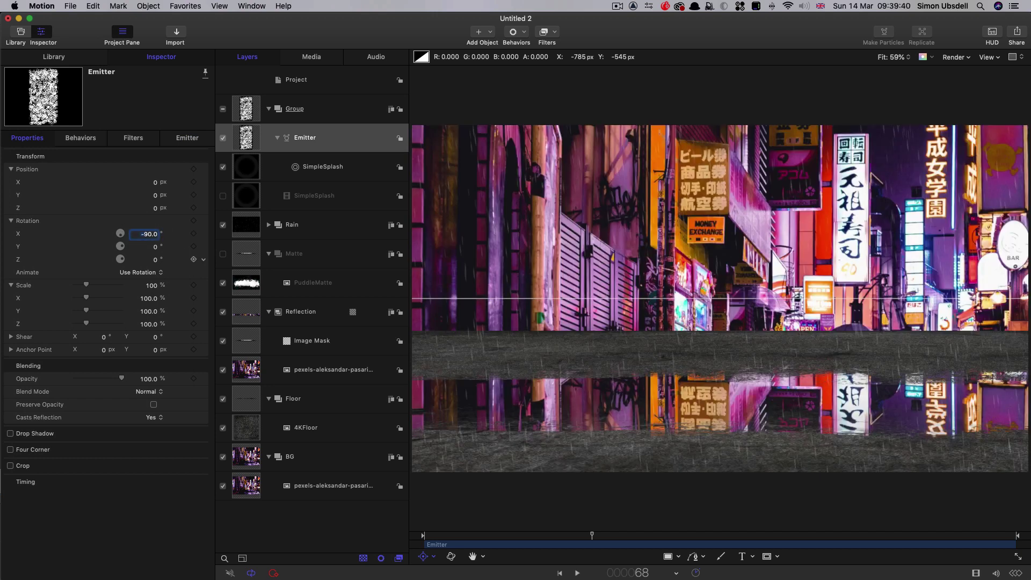
# Position the emitter over the floor at Y -100 px and Z 1000 px
pyautogui.click(156, 195)
pyautogui.press('Return')
pyautogui.click(155, 208)
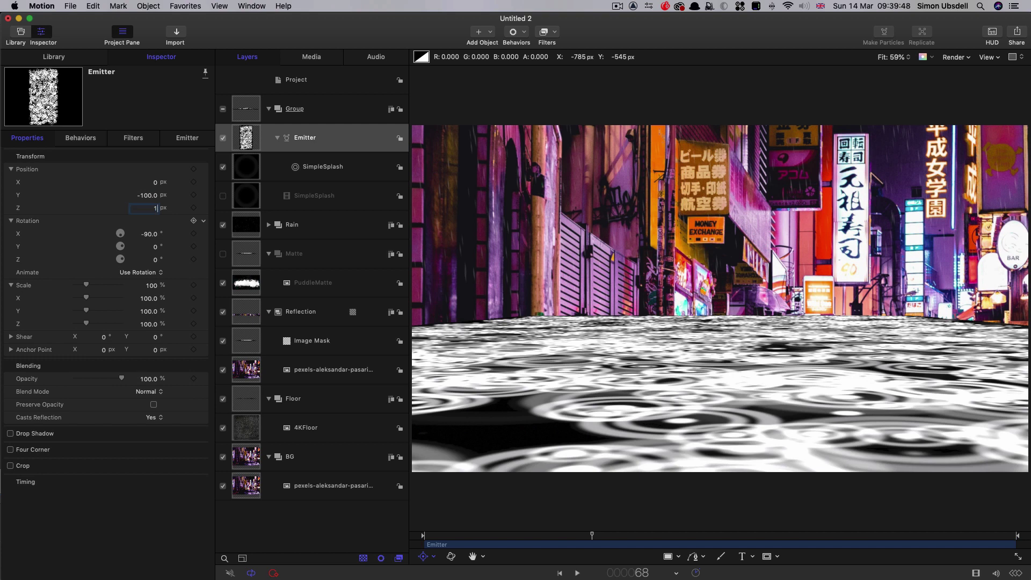
pyautogui.write('1000')
pyautogui.press('Return')
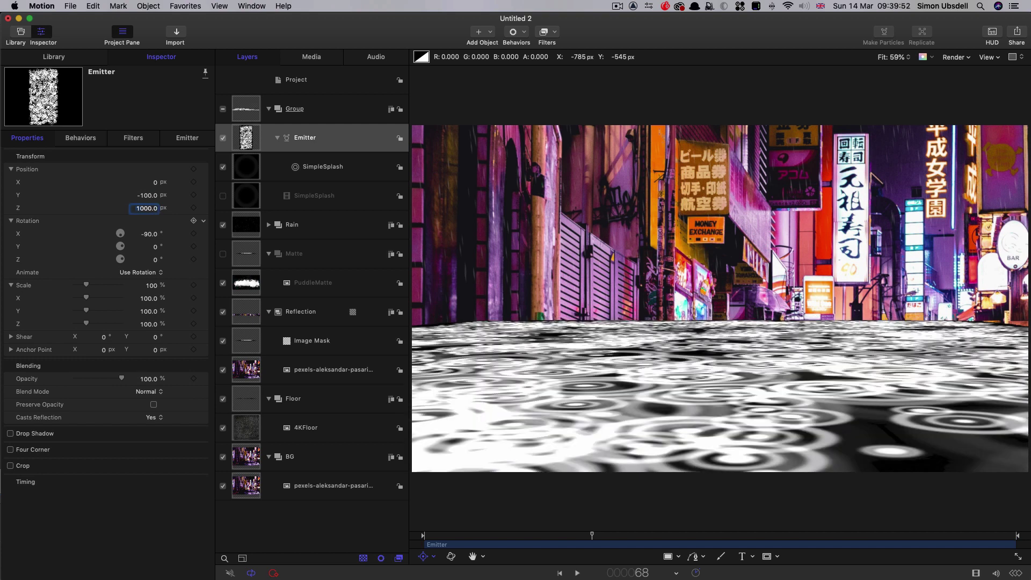
# Toggle the emitter's visibility to compare its coverage with the floor underneath
pyautogui.click(223, 139)
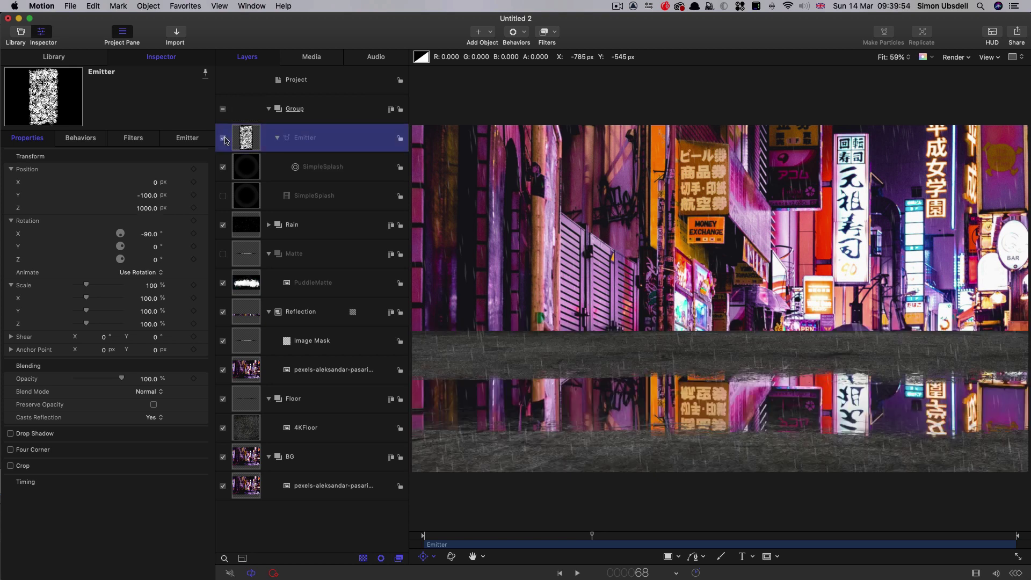
pyautogui.click(223, 139)
pyautogui.click(223, 138)
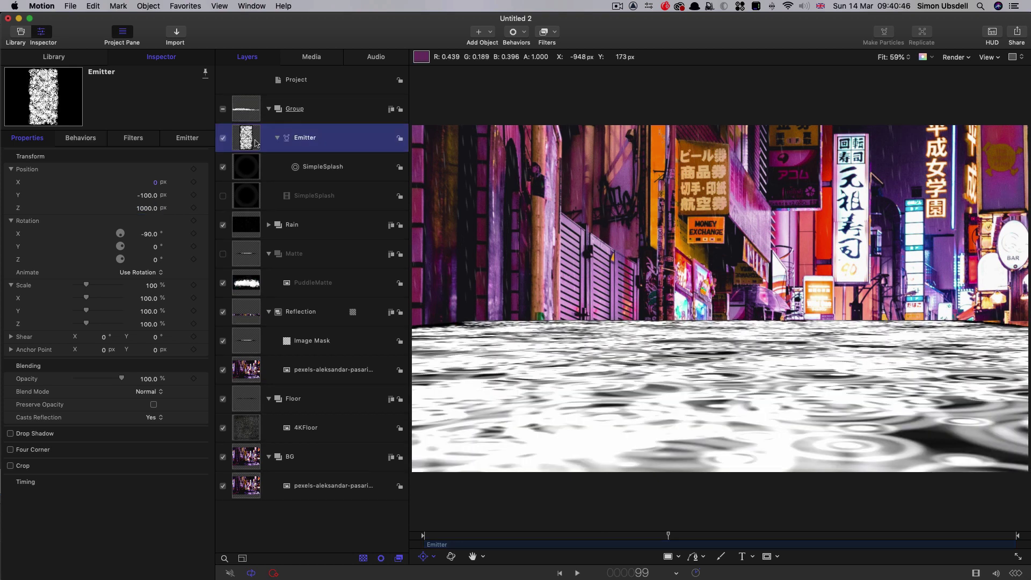
# Enable 3D in the splash emitter's controls
pyautogui.click(188, 138)
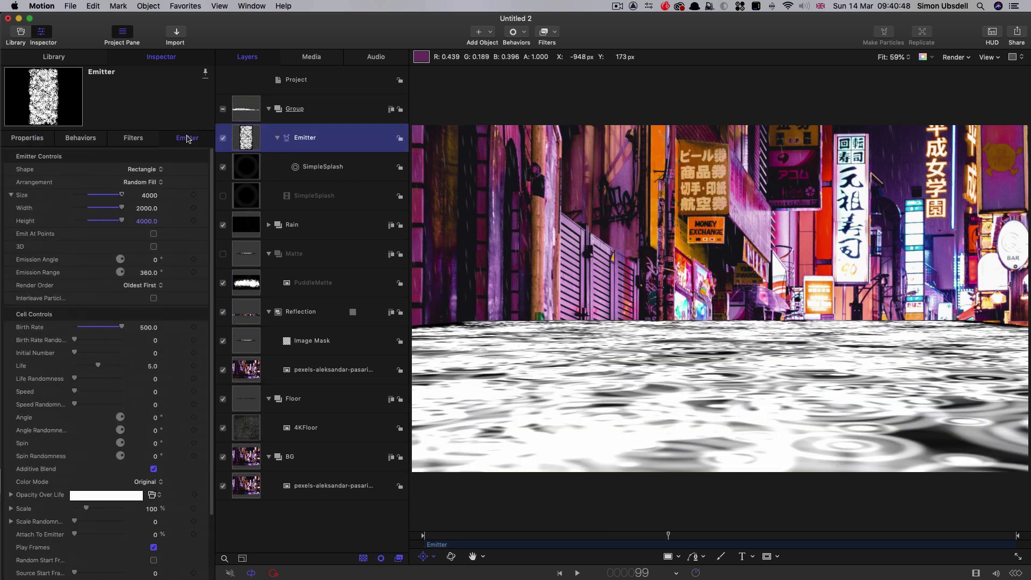
pyautogui.click(154, 247)
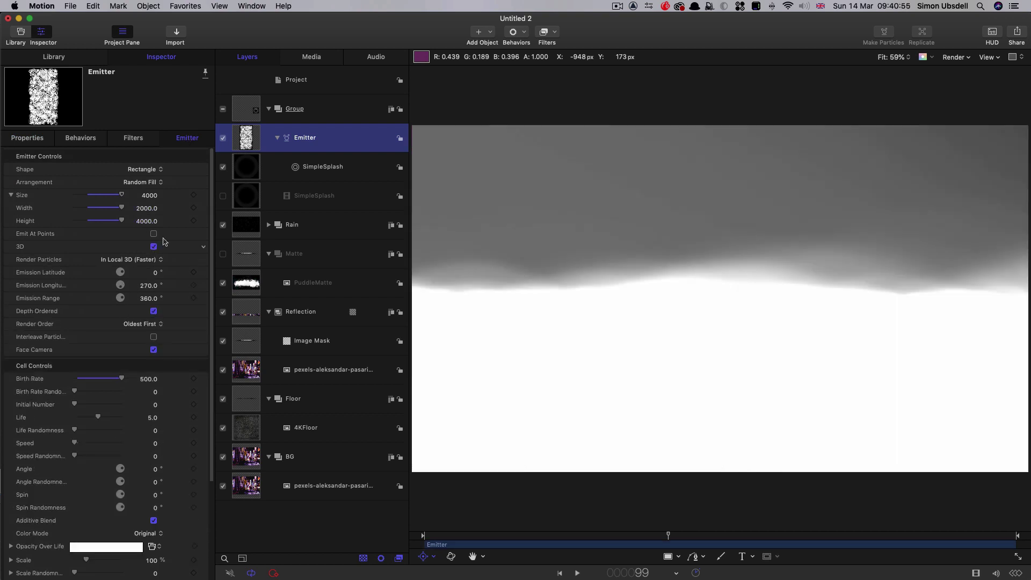
# Scale the hidden SimpleSplash source clip down to 20% so that the emitted splashes shrink
pyautogui.click(244, 202)
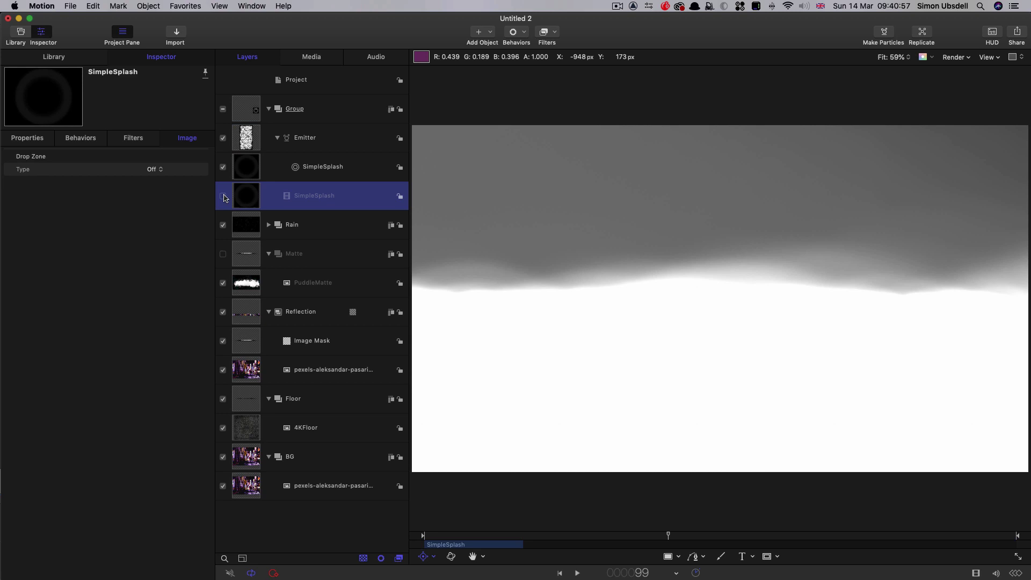
pyautogui.click(30, 138)
pyautogui.write('2')
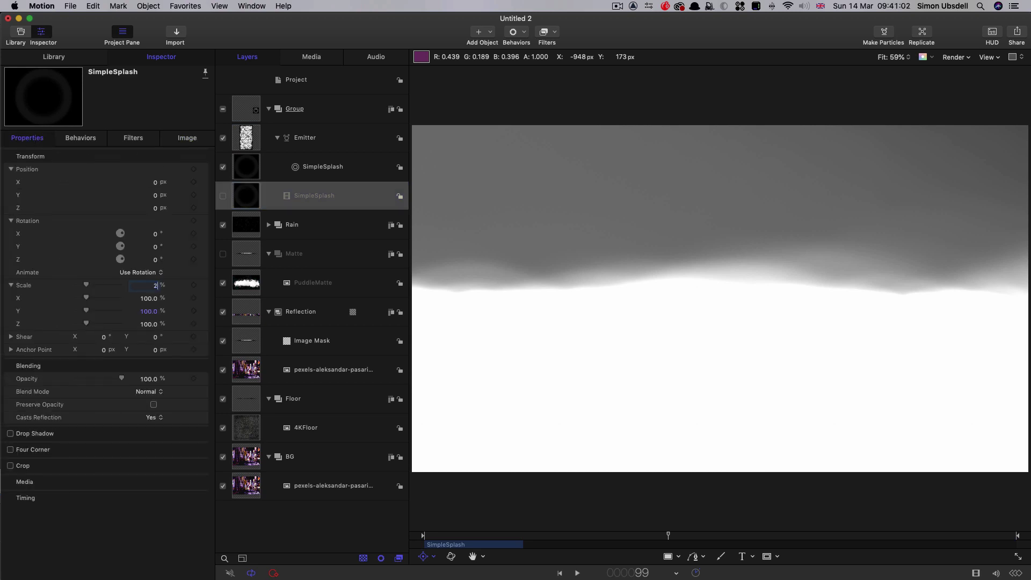
pyautogui.write('0')
pyautogui.press('Return')
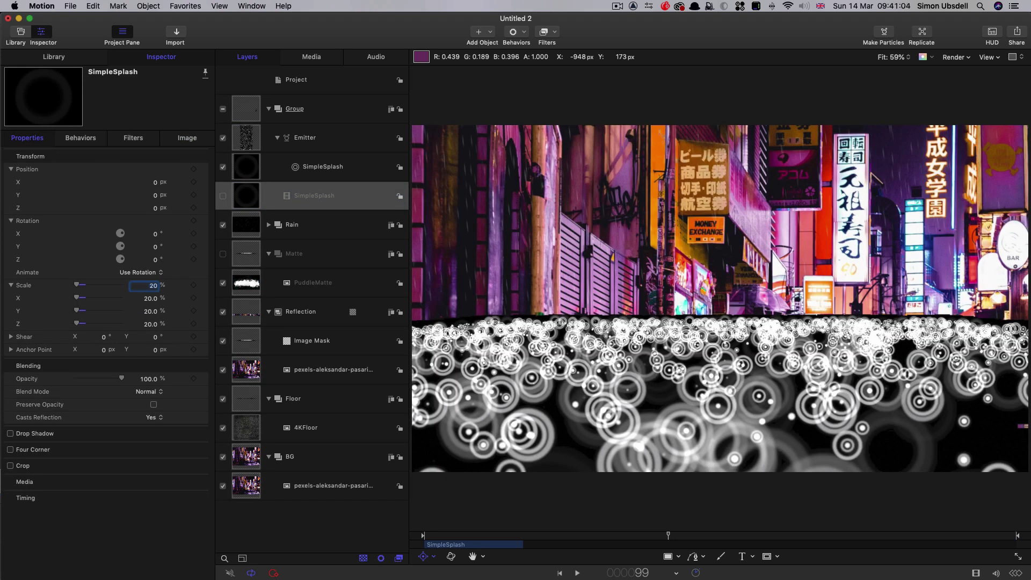
# Rotate the SimpleSplash source clip -90° around X and play back the flattened ripples
pyautogui.click(154, 235)
pyautogui.write('-90')
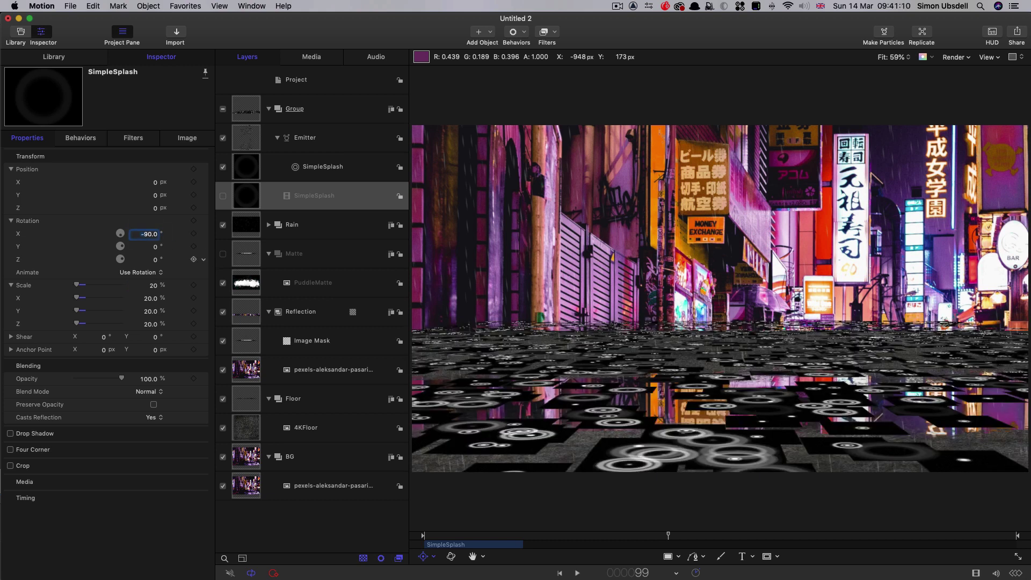
pyautogui.press('space')
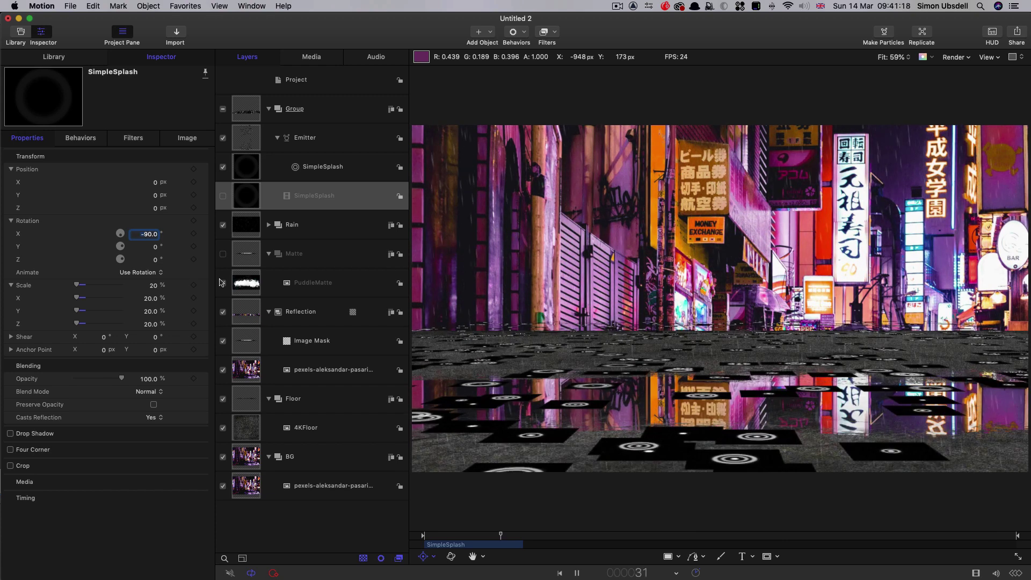
pyautogui.press('space')
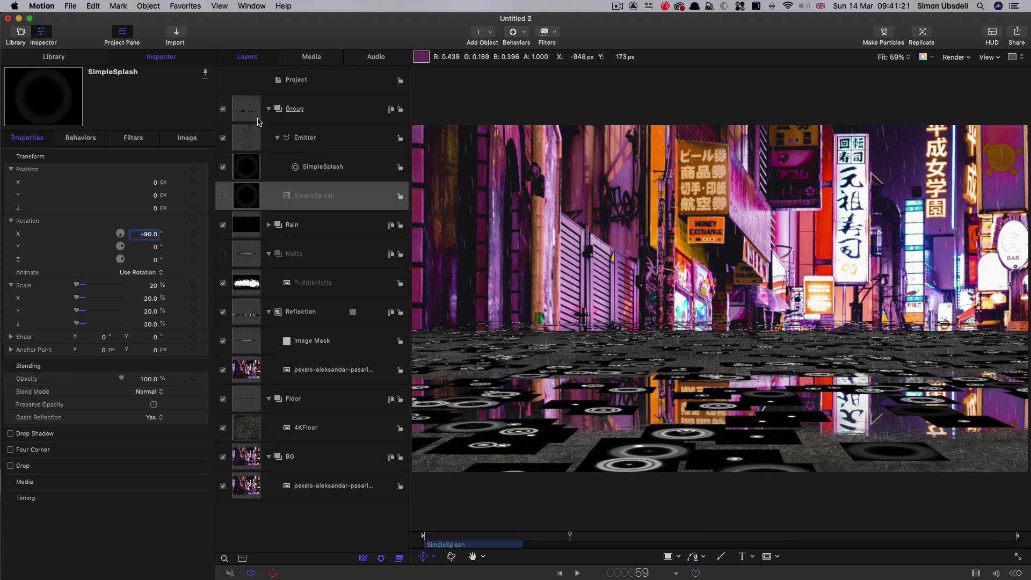
# Add a black Color Solid generator to the splash group and send it behind the emitter and splash clip
pyautogui.click(489, 33)
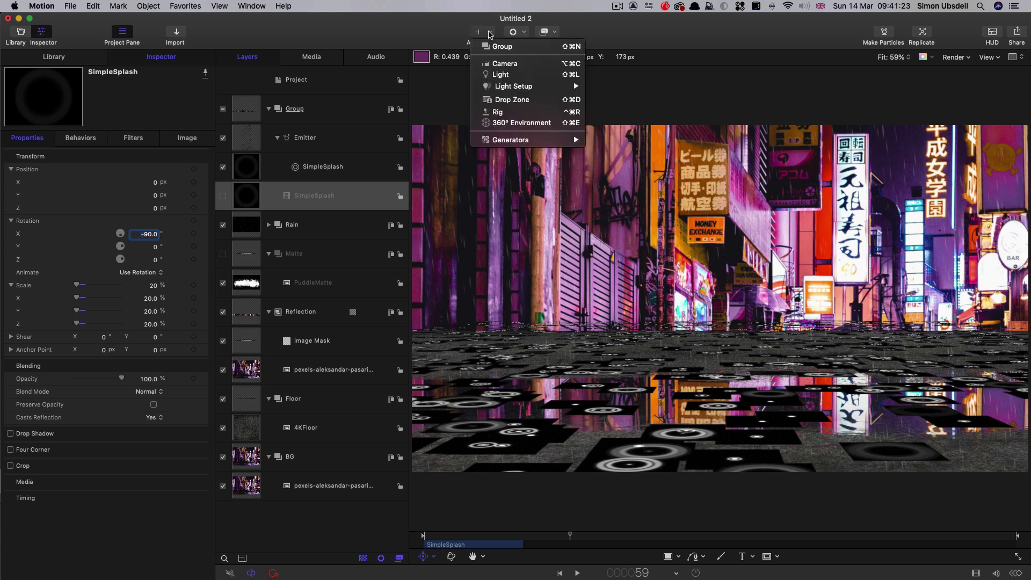
pyautogui.moveTo(510, 140)
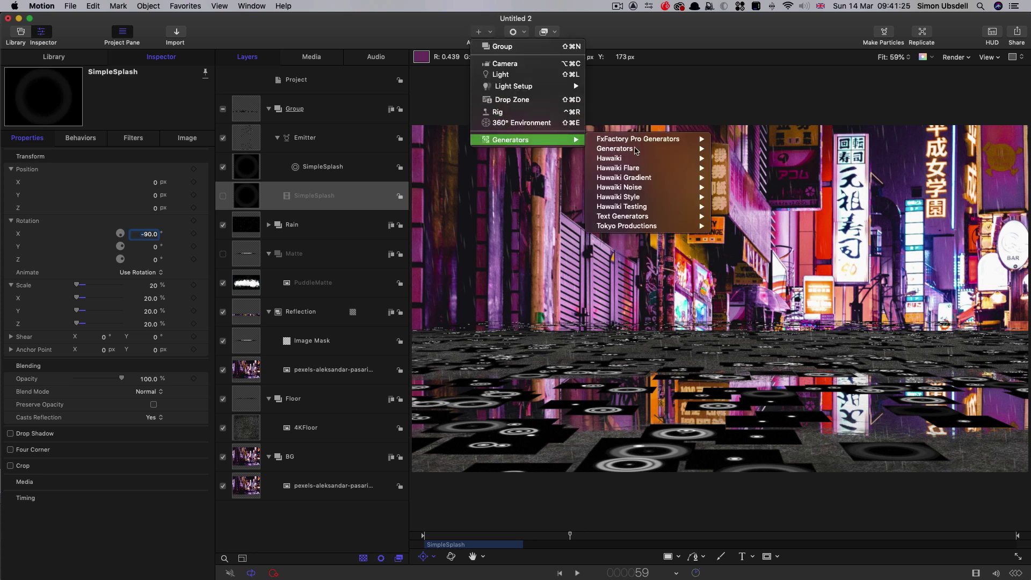
pyautogui.moveTo(657, 150)
pyautogui.click(762, 186)
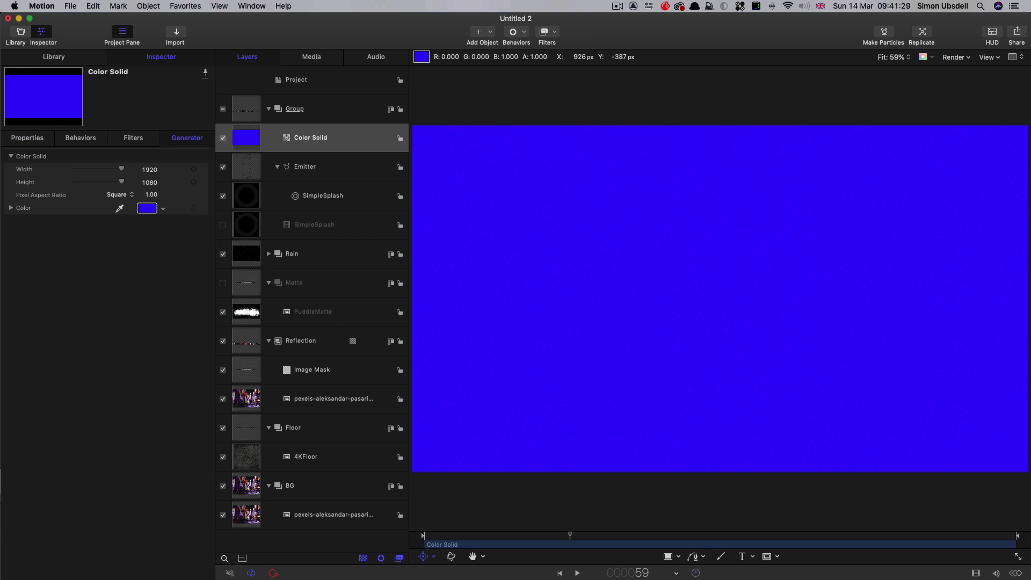
pyautogui.click(146, 208)
pyautogui.click(133, 292)
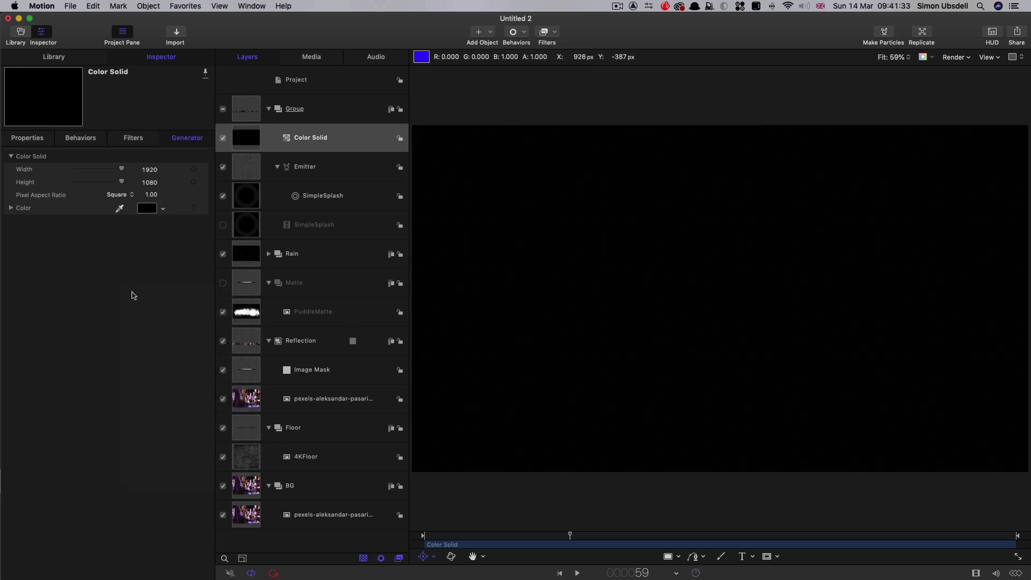
pyautogui.press('super+shift+bracketleft')
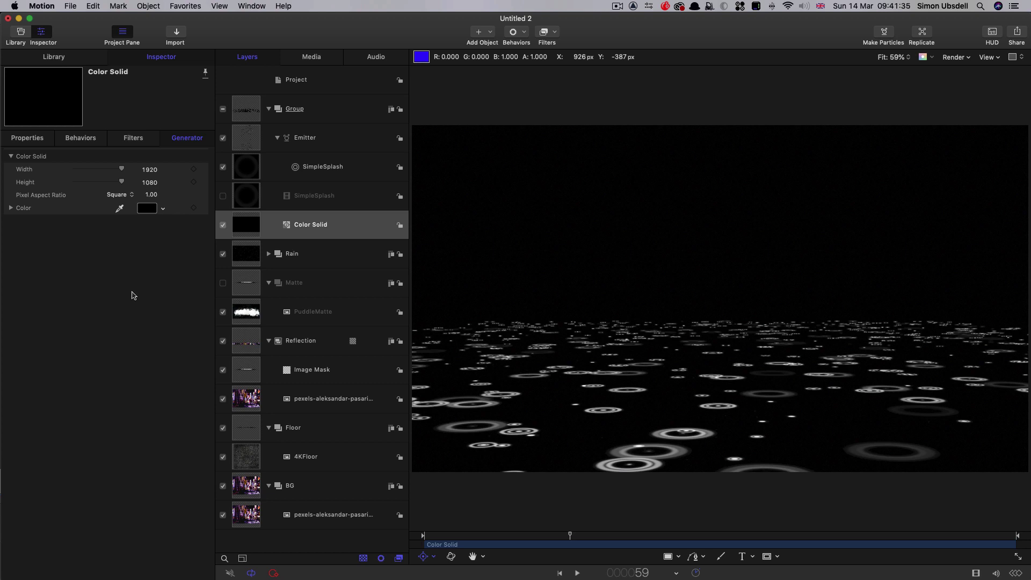
# Give the splash group a fixed resolution and hide it under the name Ripple Displace, with its contents collapsed
pyautogui.click(252, 105)
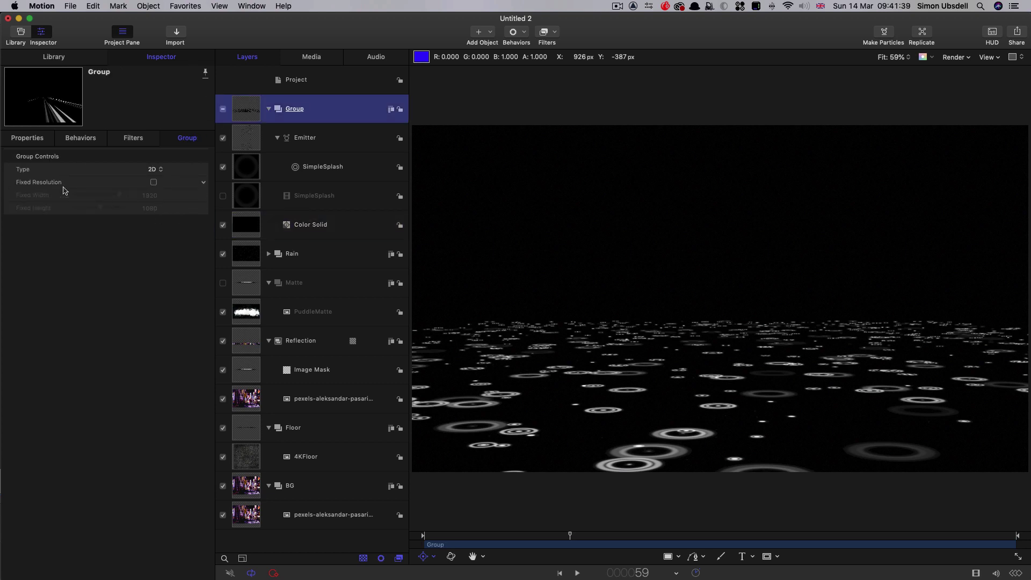
pyautogui.click(154, 183)
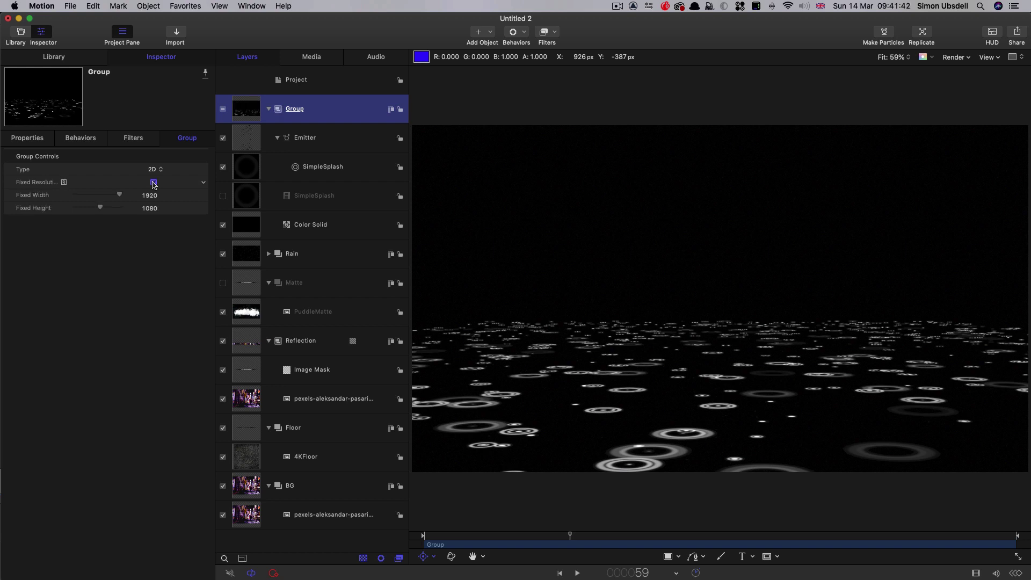
pyautogui.click(224, 111)
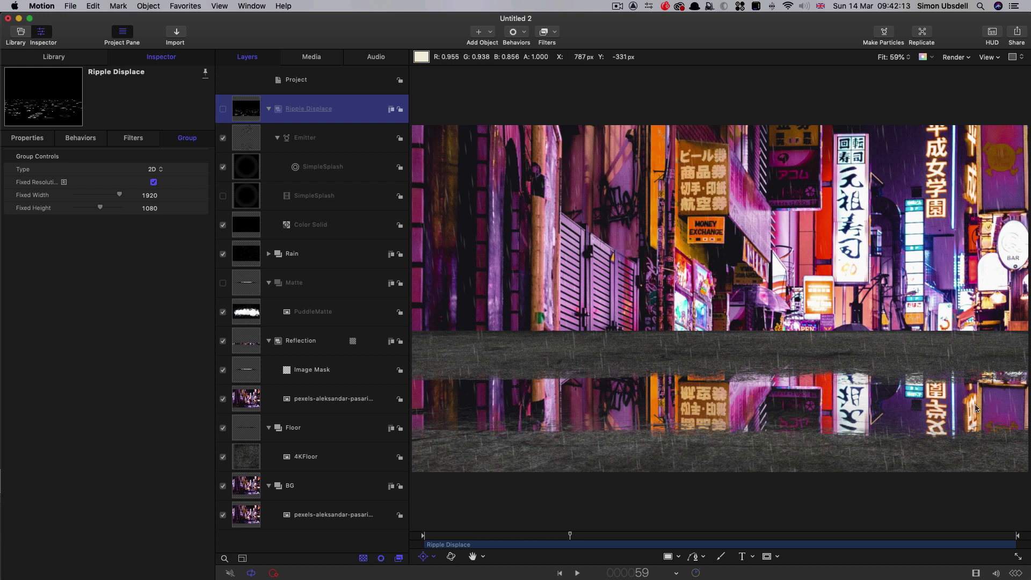
pyautogui.click(268, 109)
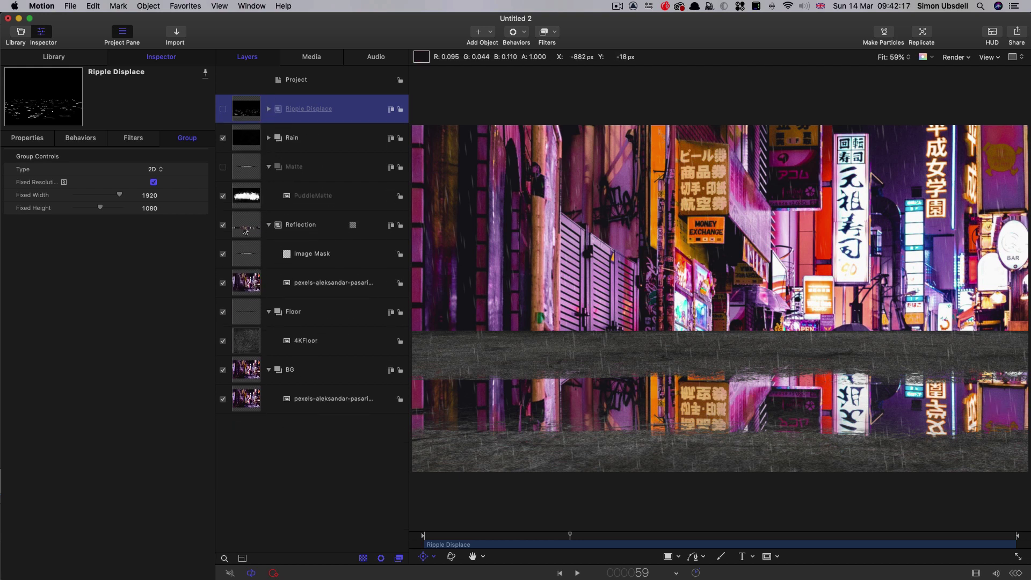
# Nest the street photo of the Reflection group inside a new group of its own
pyautogui.click(249, 288)
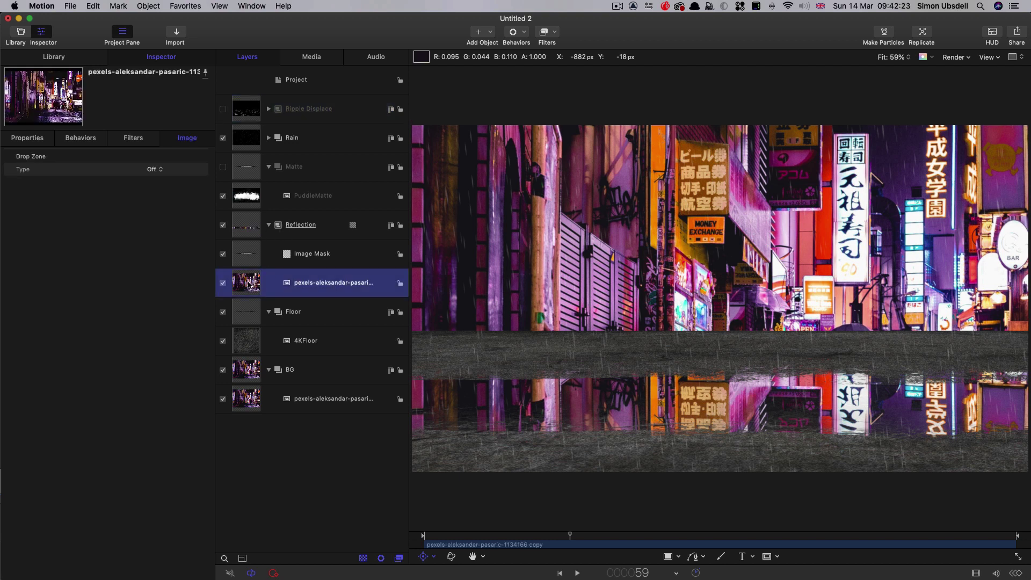
pyautogui.press('super+shift+g')
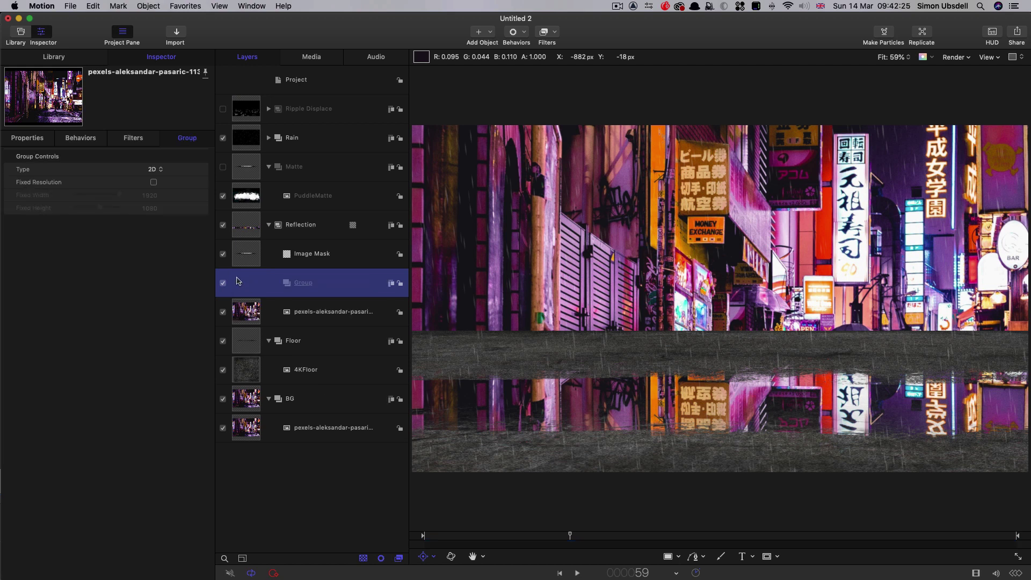
pyautogui.moveTo(238, 318); pyautogui.dragTo(330, 285)
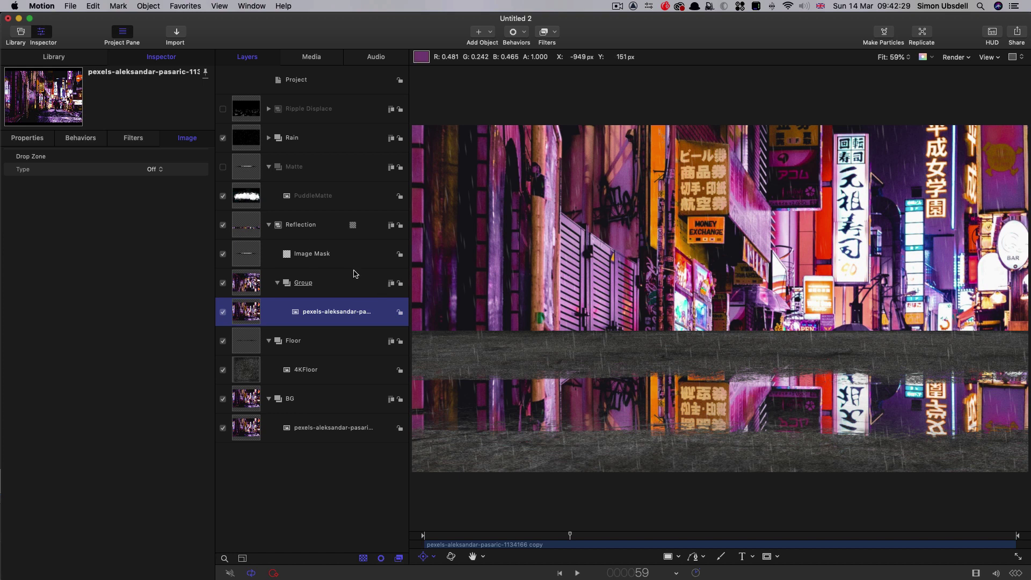
# Apply a Bump Map filter to the new group inside Reflection, using Ripple Displace as its map image
pyautogui.click(245, 292)
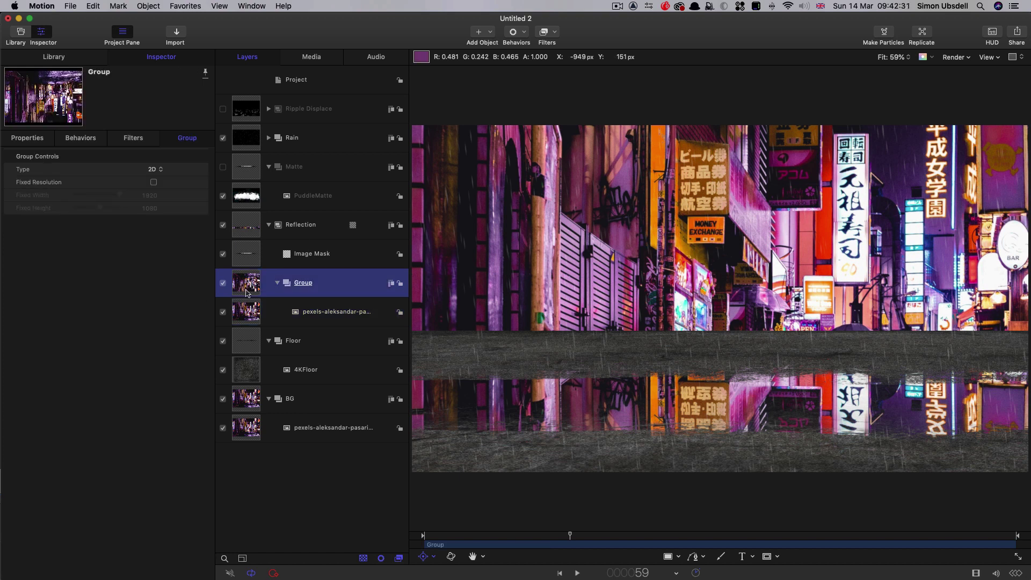
pyautogui.click(555, 32)
pyautogui.moveTo(559, 85)
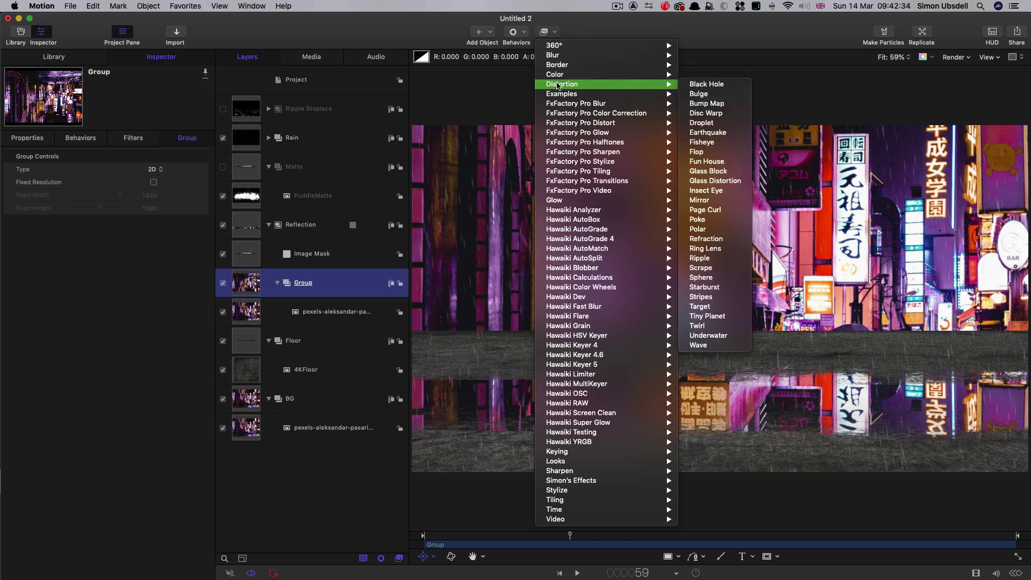
pyautogui.click(702, 105)
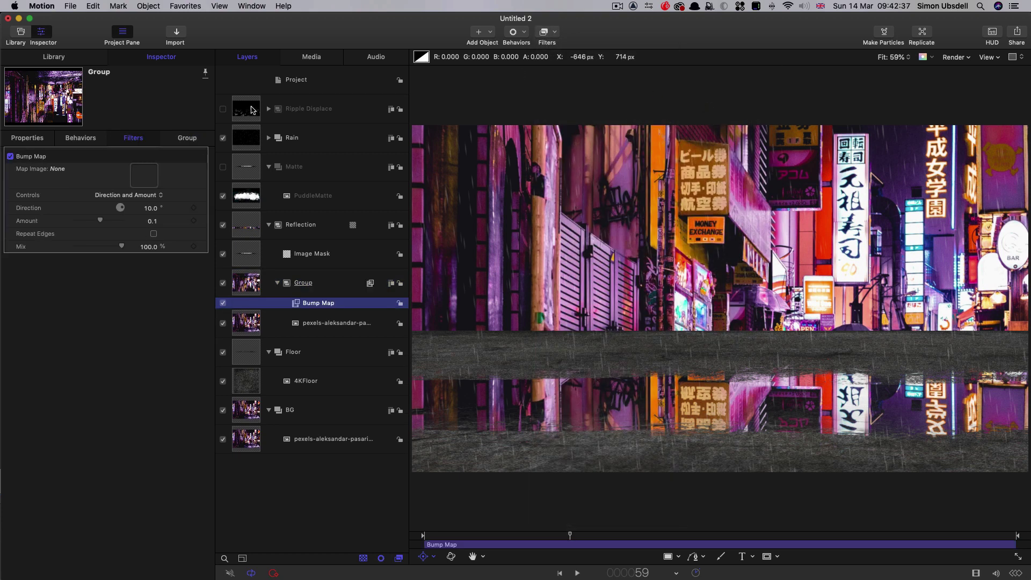
pyautogui.moveTo(248, 108); pyautogui.dragTo(143, 174)
# Play the scene and toggle the Bump Map filter off and on to compare its effect on the reflection
pyautogui.press('space')
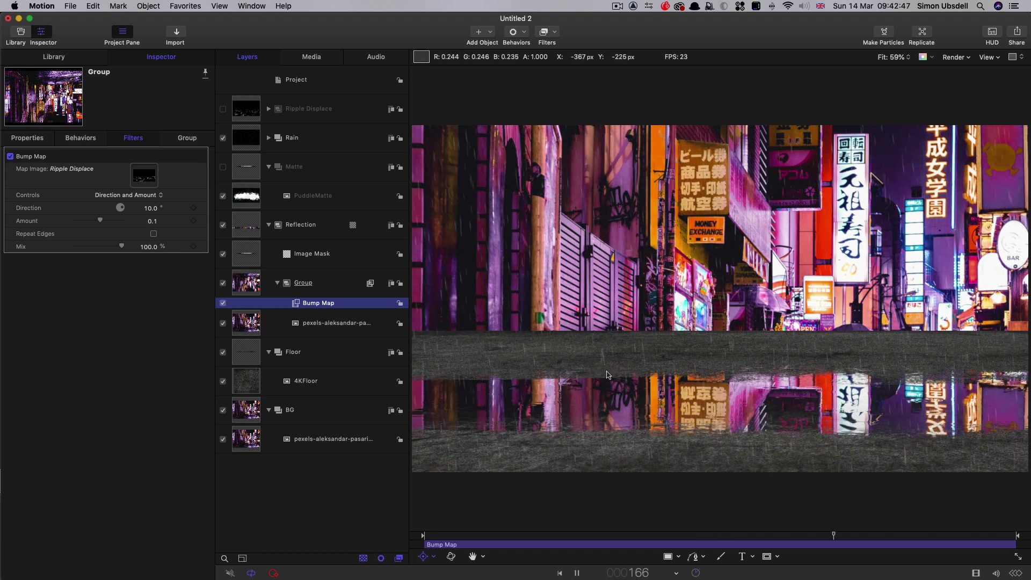
pyautogui.click(223, 303)
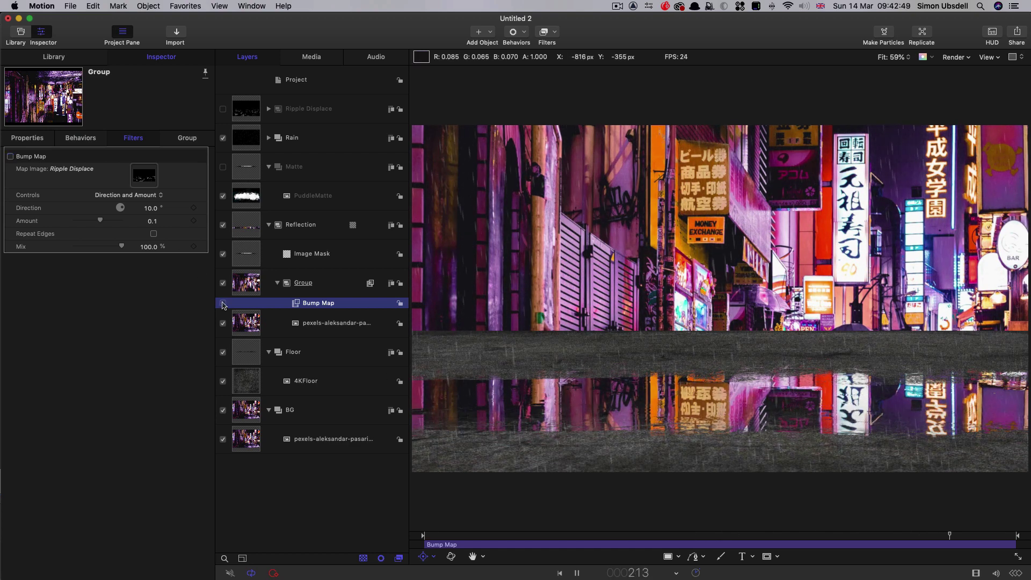
pyautogui.click(223, 303)
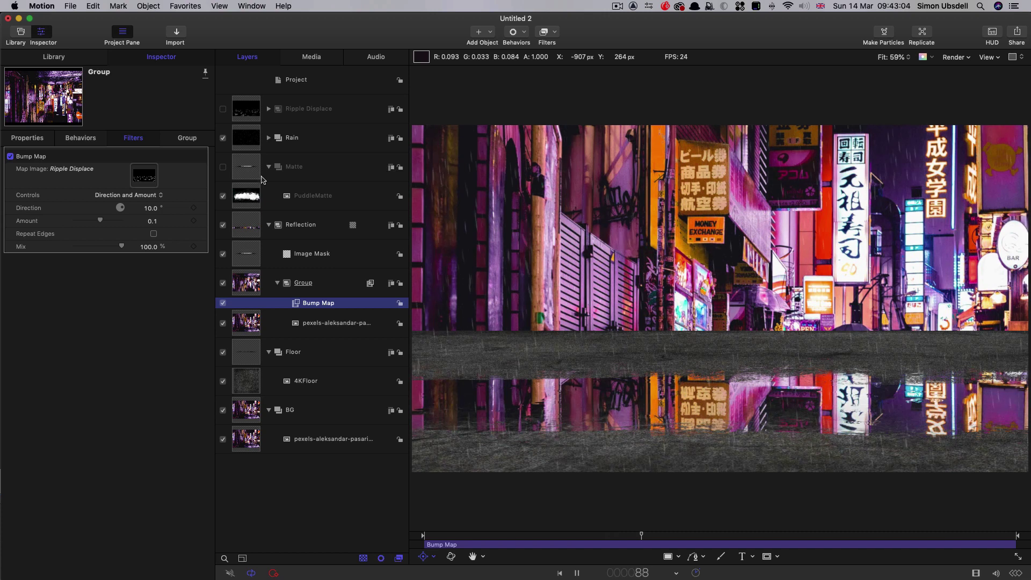
pyautogui.press('space')
# Raise the birth rate of the emitter in the Ripple Displace group to 750 and play the scene
pyautogui.click(249, 113)
pyautogui.click(268, 108)
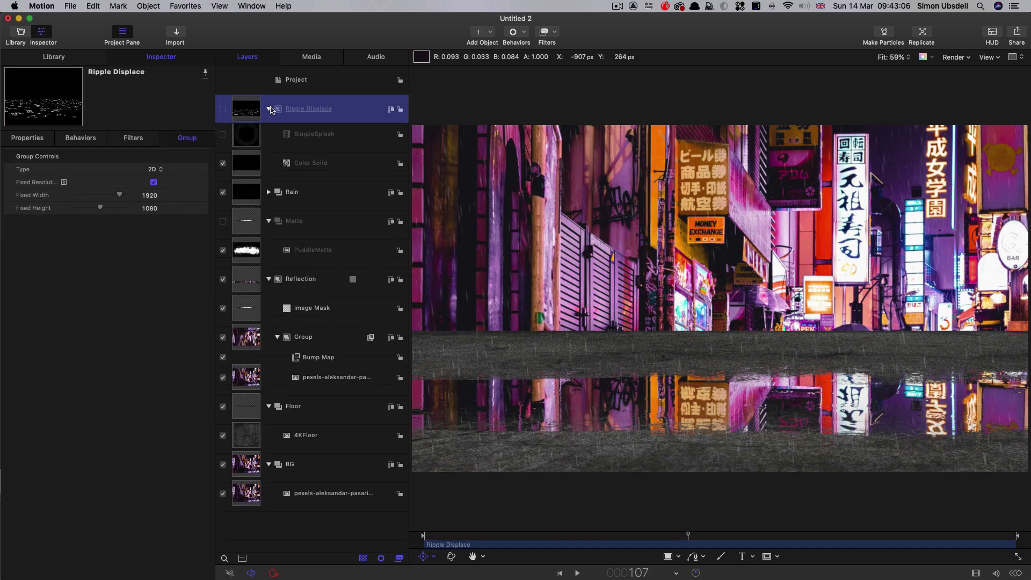
pyautogui.click(251, 140)
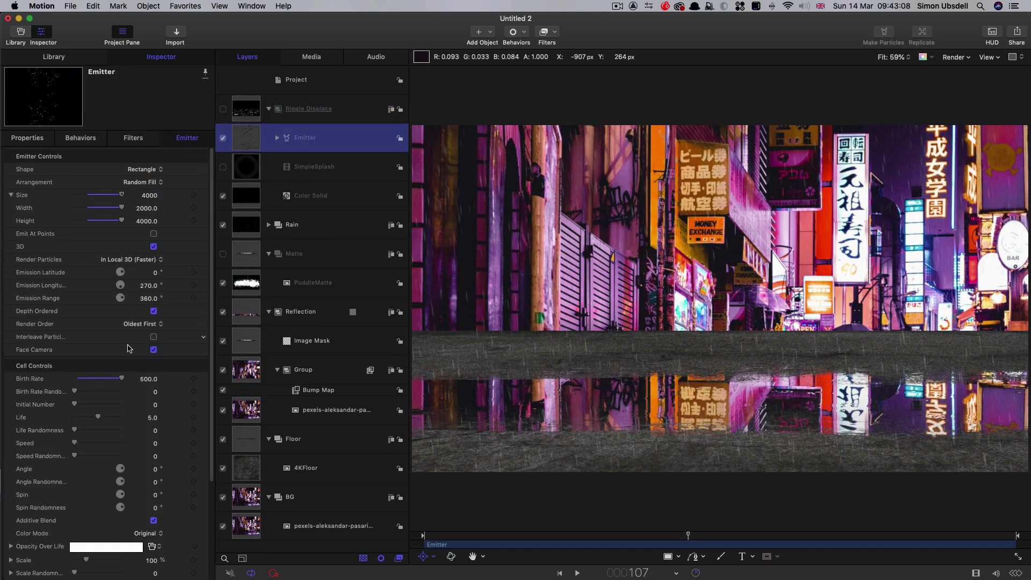
pyautogui.click(150, 380)
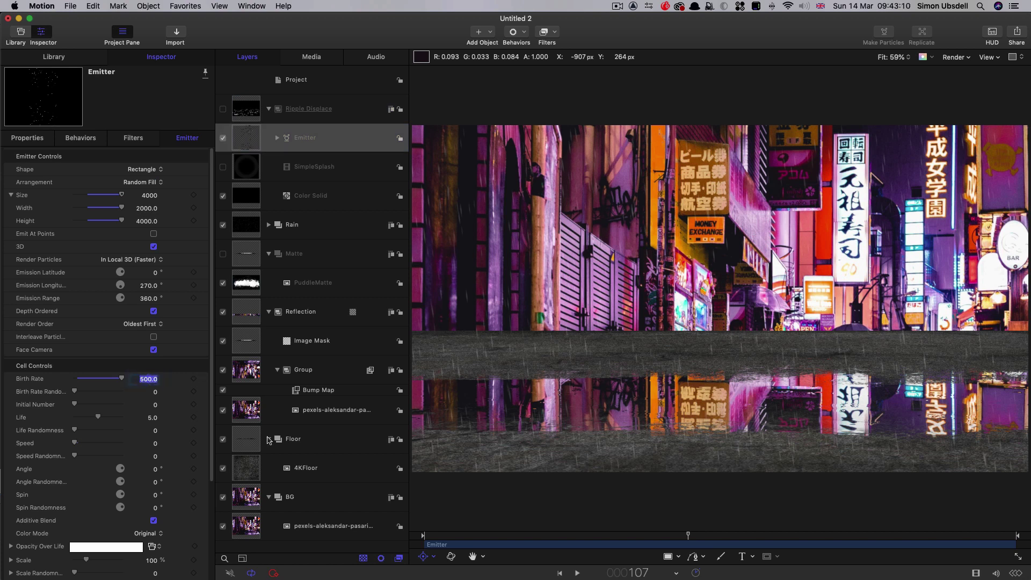
pyautogui.write('750')
pyautogui.press('Return')
pyautogui.press('space')
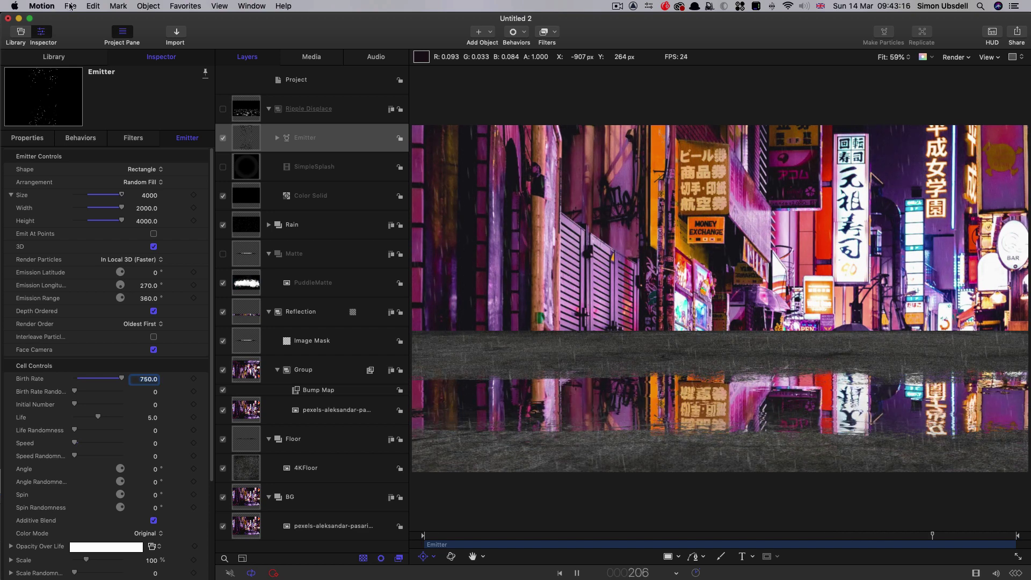
# Adjust the Bump Map filter's Amount, trying 1 and 0.4 before settling on 0.3
pyautogui.click(314, 390)
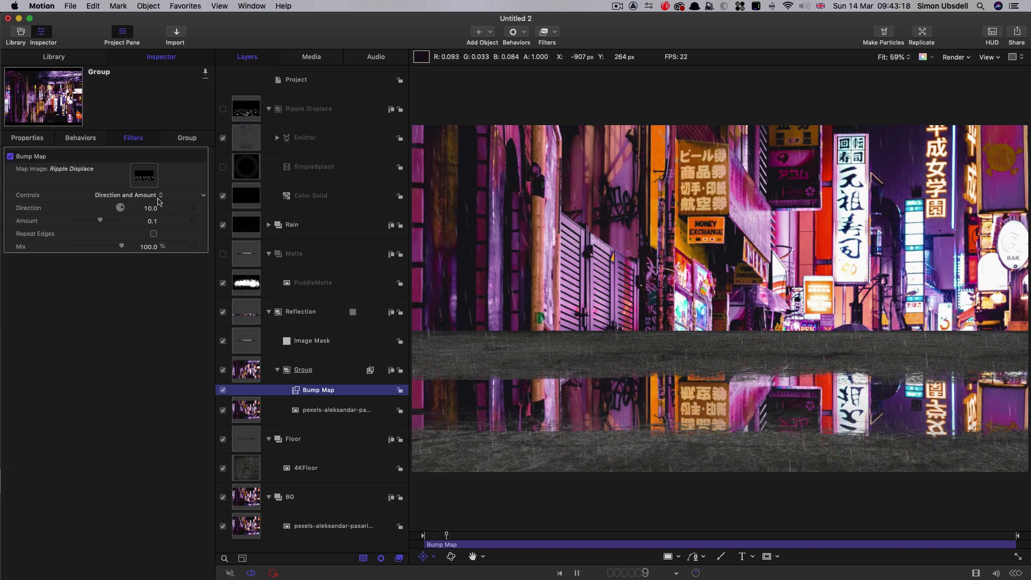
pyautogui.click(153, 221)
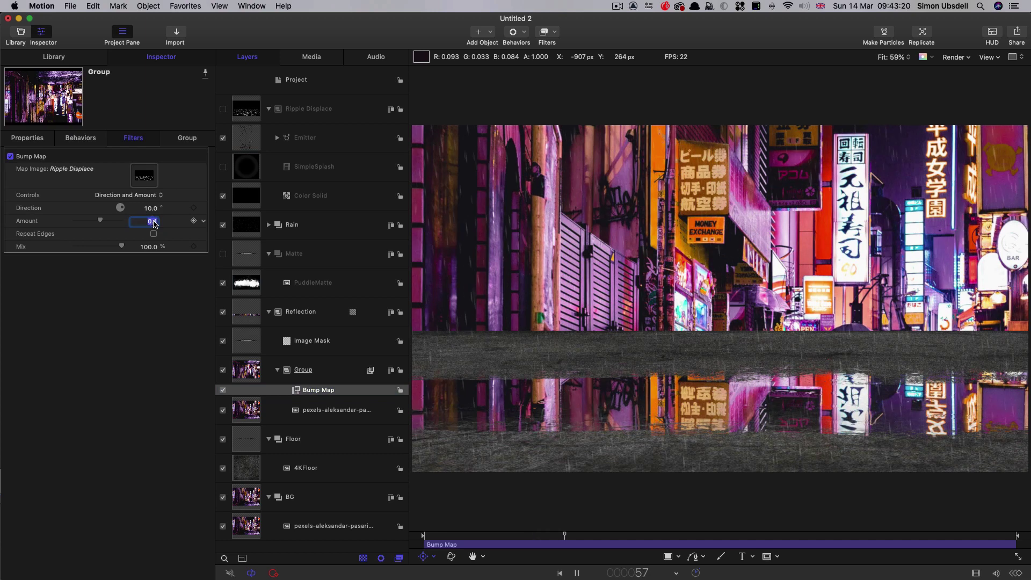
pyautogui.write('1')
pyautogui.press('Return')
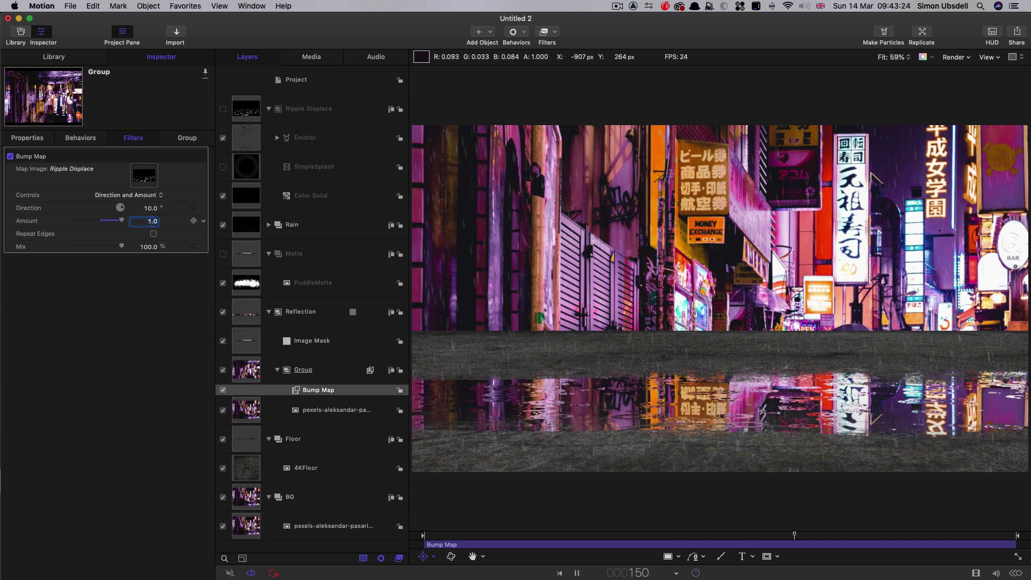
pyautogui.write('0.4')
pyautogui.press('Return')
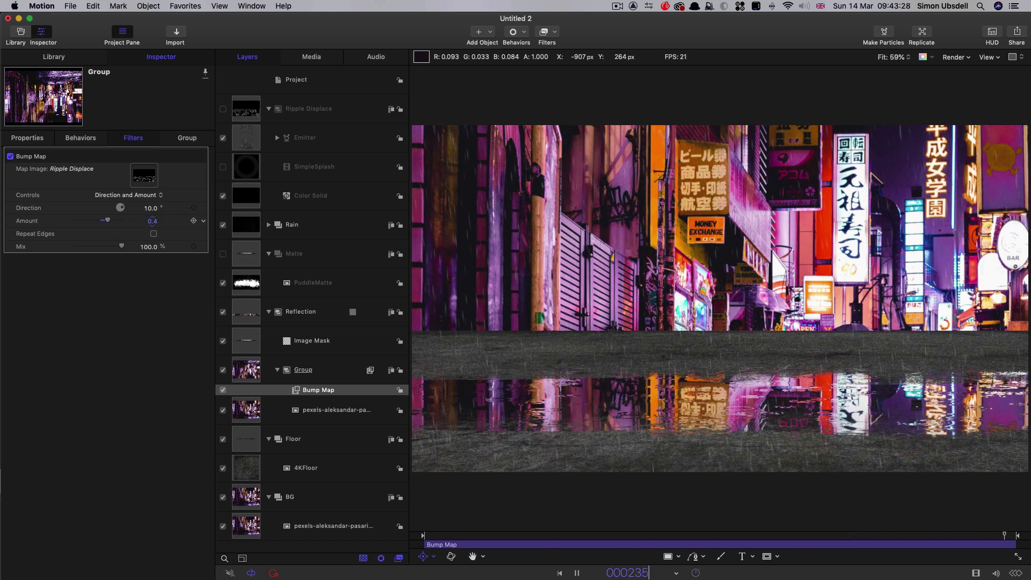
pyautogui.press('space')
# Play the scene from about frame 62 to review the rippling puddle reflection
pyautogui.click(576, 536)
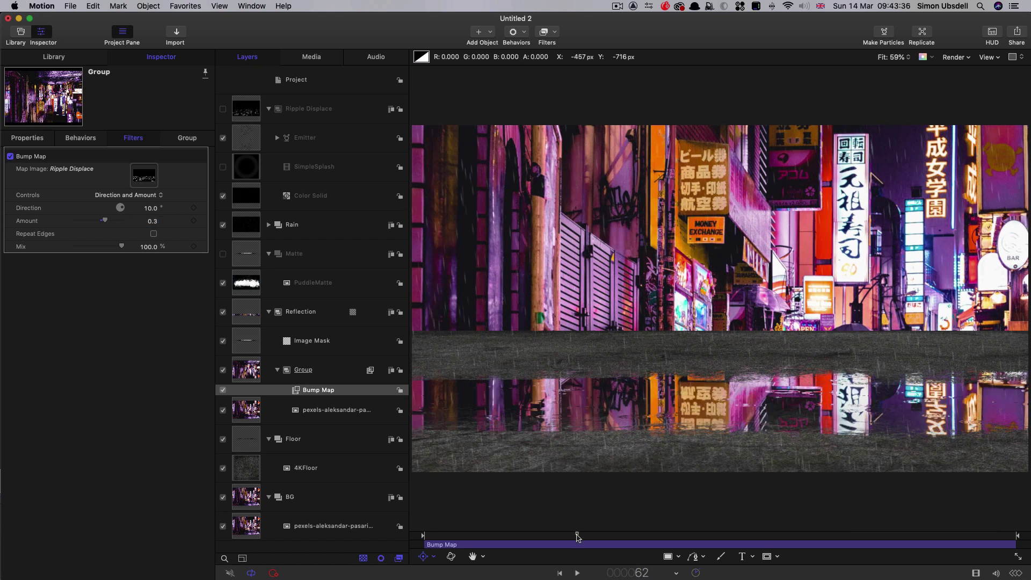
pyautogui.press('space')
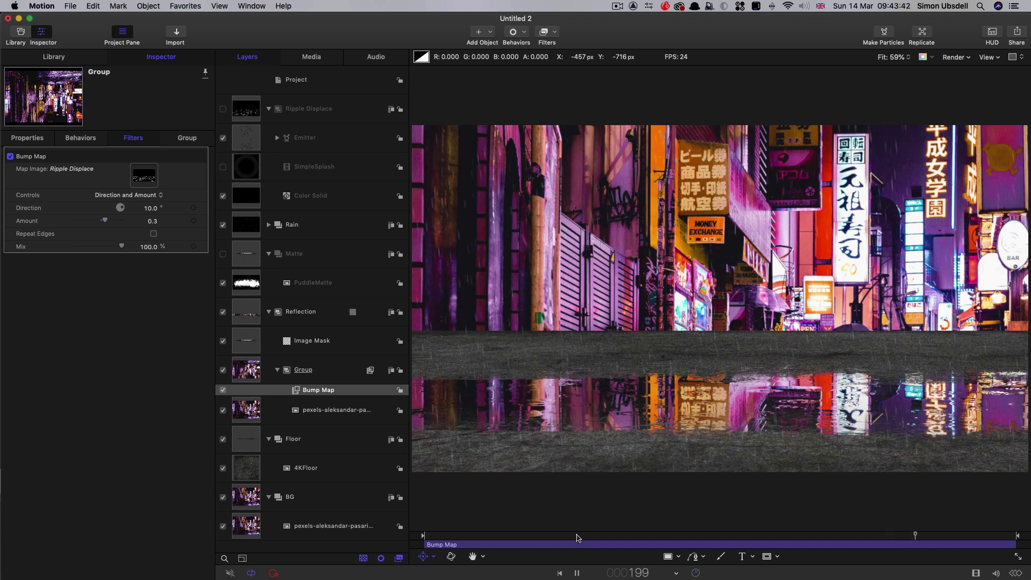
pyautogui.press('space')
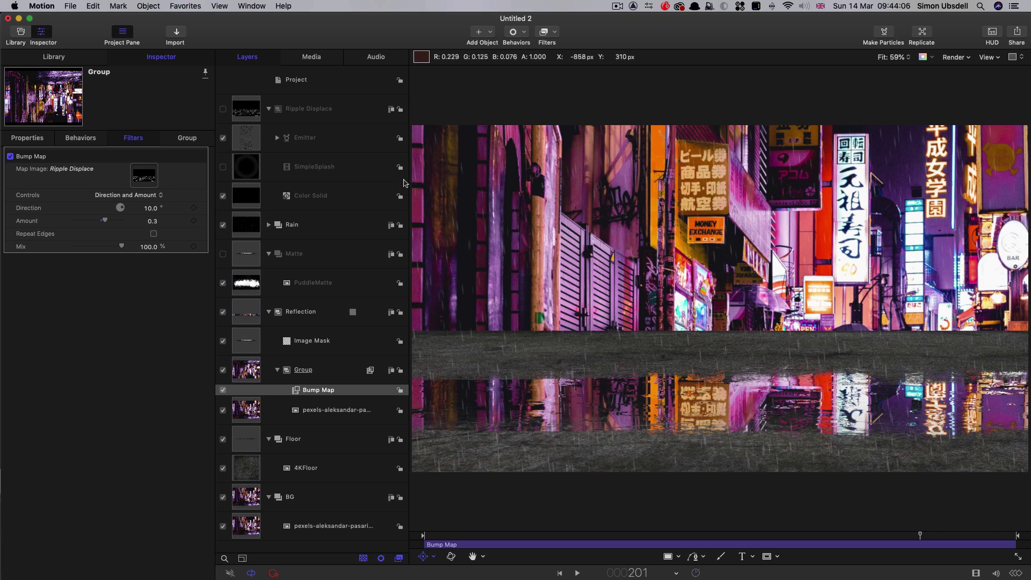
# Duplicate the Ripple Displace group, name the copy Splash Displace, and expand it in the layer list
pyautogui.click(245, 108)
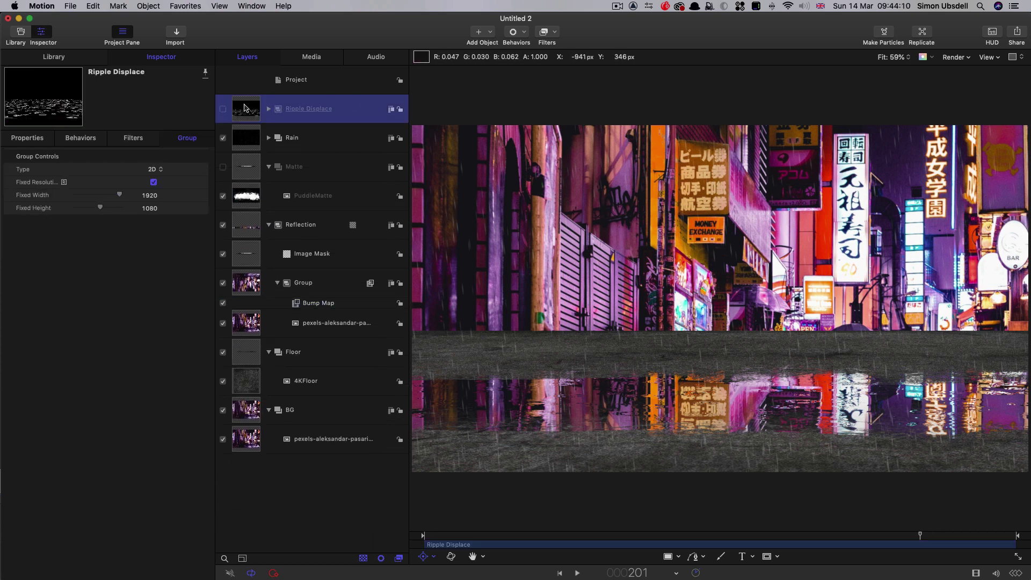
pyautogui.rightClick(244, 107)
pyautogui.click(274, 141)
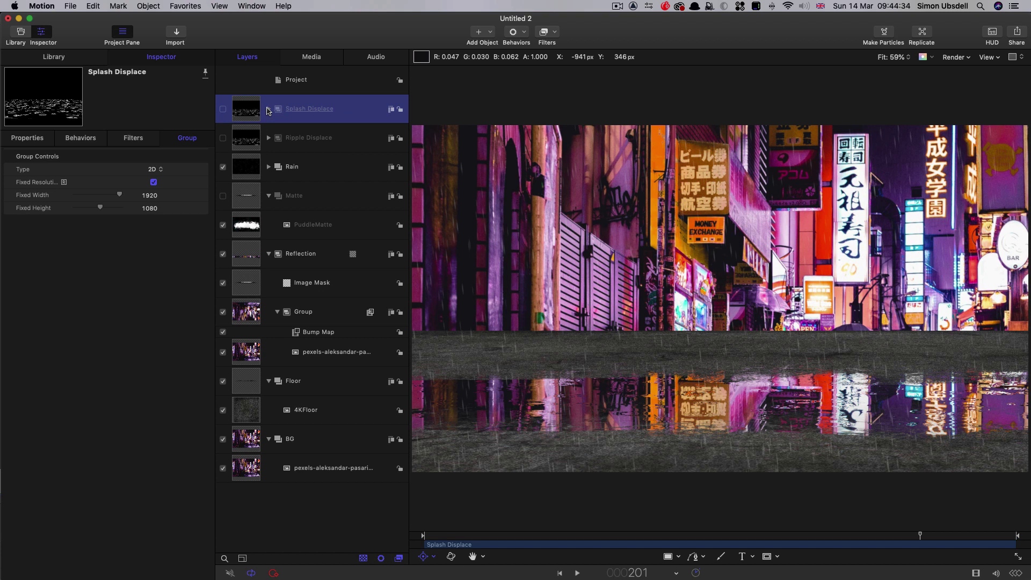
pyautogui.click(268, 110)
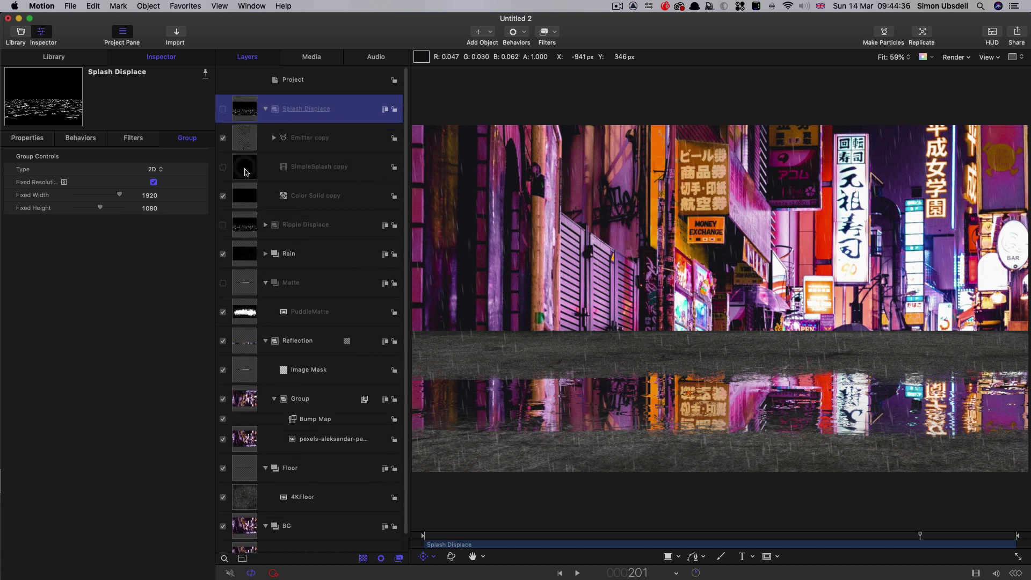
# Import DropSplashSmall.mov from the TUTORIAL MEDIA folder into the Splash Displace group
pyautogui.click(172, 32)
pyautogui.scroll(-5, 564, 236)
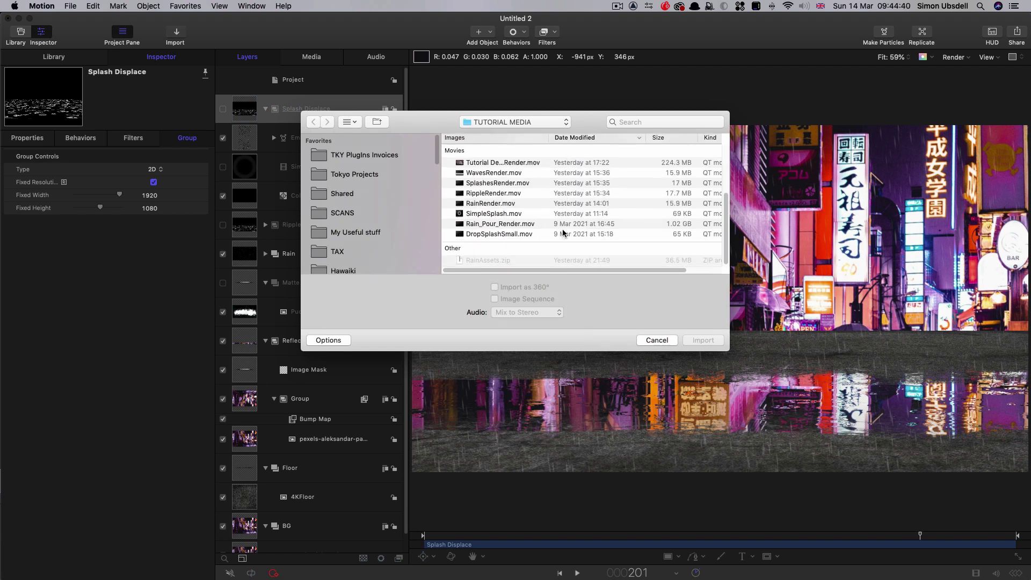
pyautogui.click(458, 235)
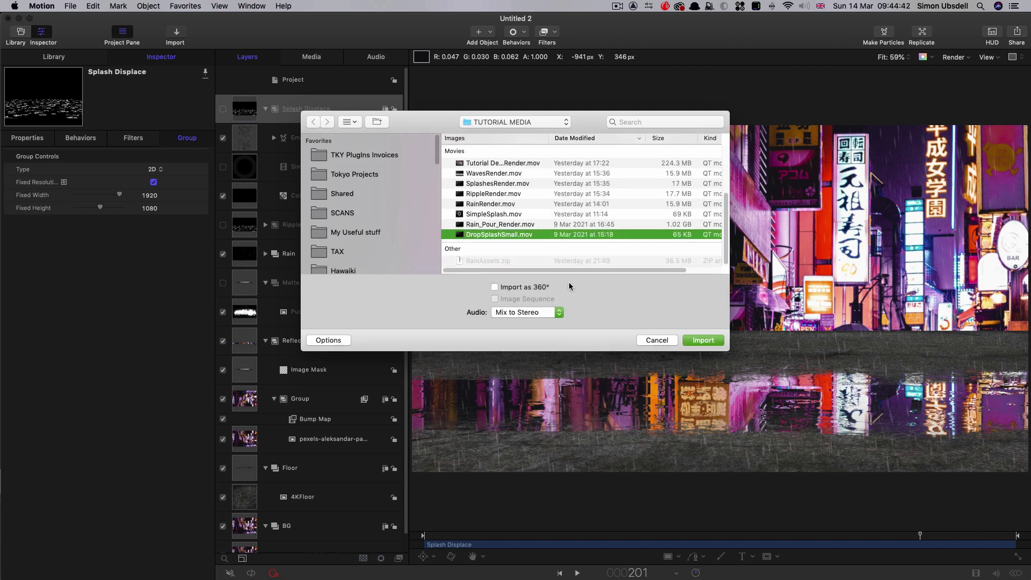
pyautogui.click(707, 341)
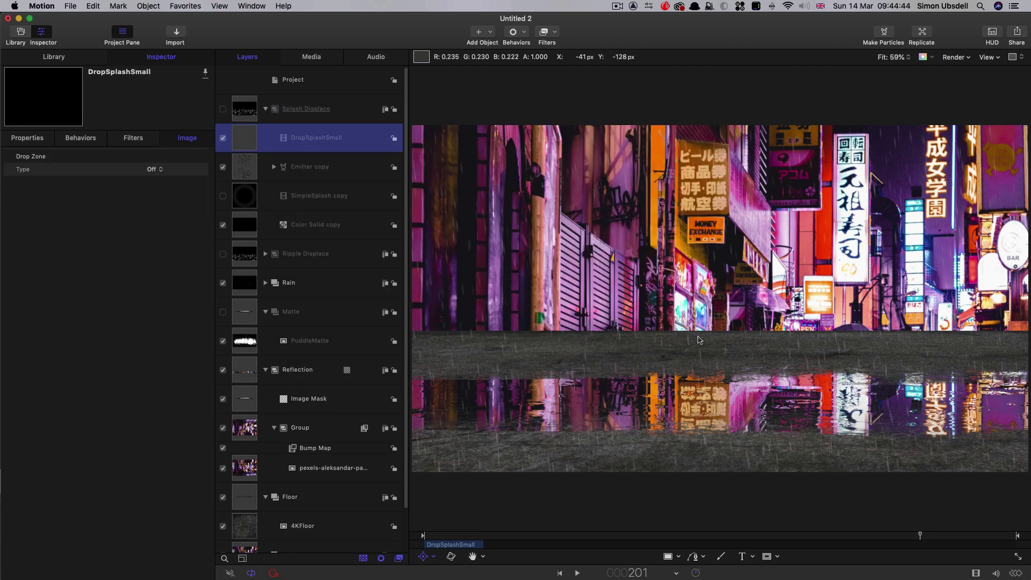
# Solo the DropSplashSmall clip and examine its splash up close around frame 14, then restore the full scene view
pyautogui.keyDown('alt'); pyautogui.click(223, 139); pyautogui.keyUp('alt')
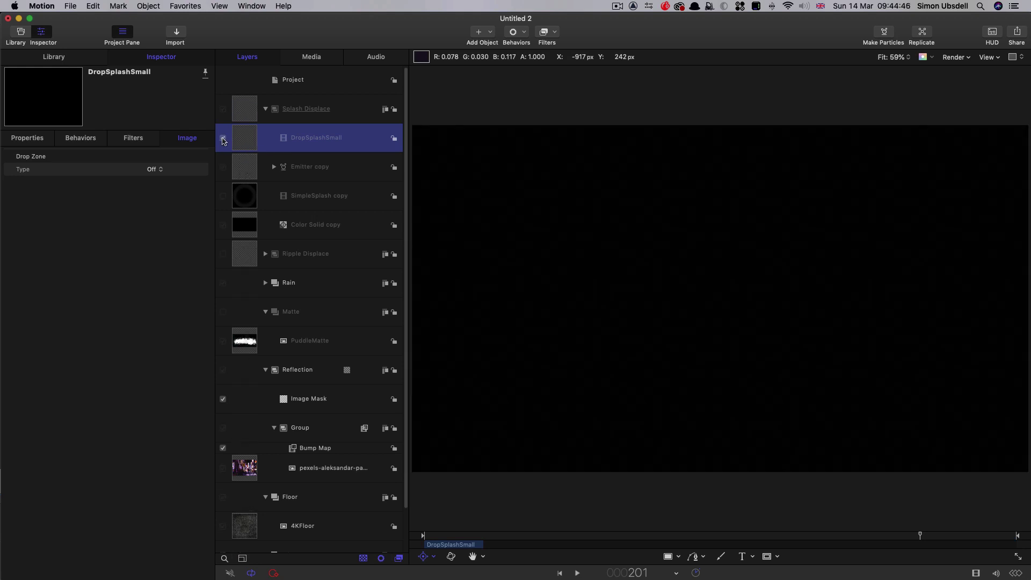
pyautogui.moveTo(449, 539); pyautogui.dragTo(463, 537)
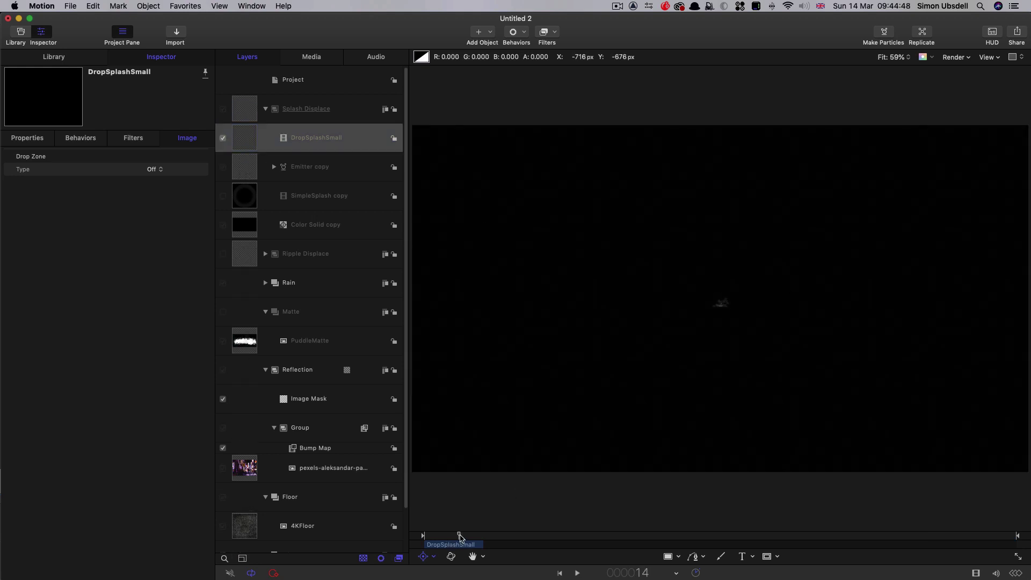
pyautogui.press('z')
pyautogui.moveTo(732, 312); pyautogui.dragTo(915, 388)
pyautogui.moveTo(465, 537)
pyautogui.mouseDown()
pyautogui.moveTo(429, 537)
pyautogui.moveTo(461, 545)
pyautogui.mouseUp()
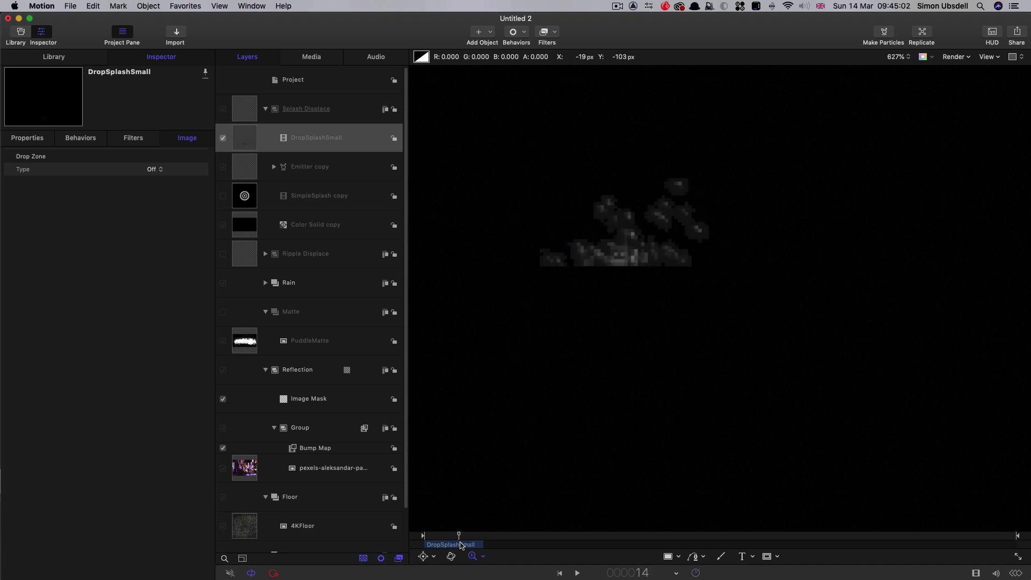
pyautogui.keyDown('alt'); pyautogui.click(224, 139); pyautogui.keyUp('alt')
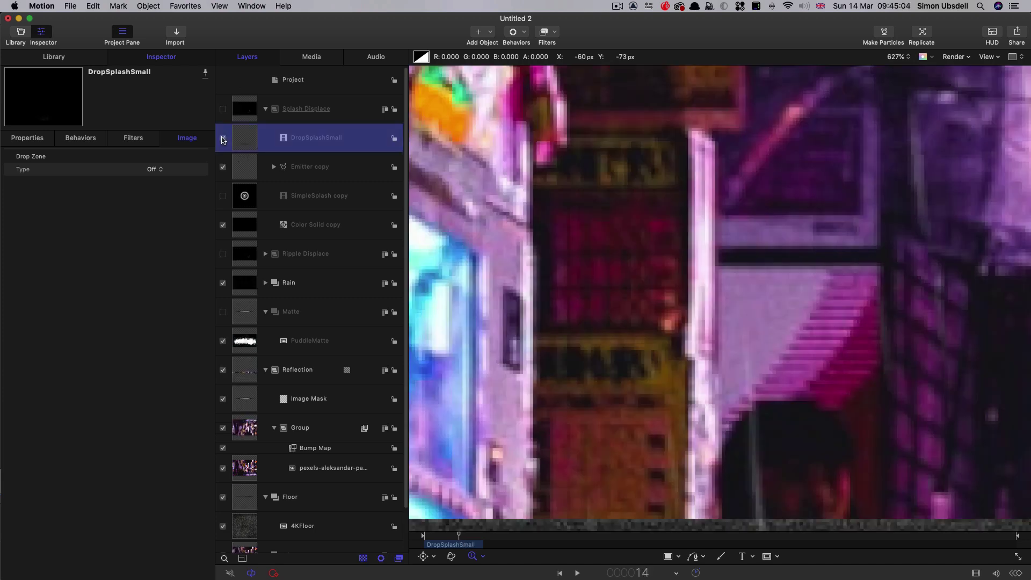
pyautogui.hotkey('shift', 'z')
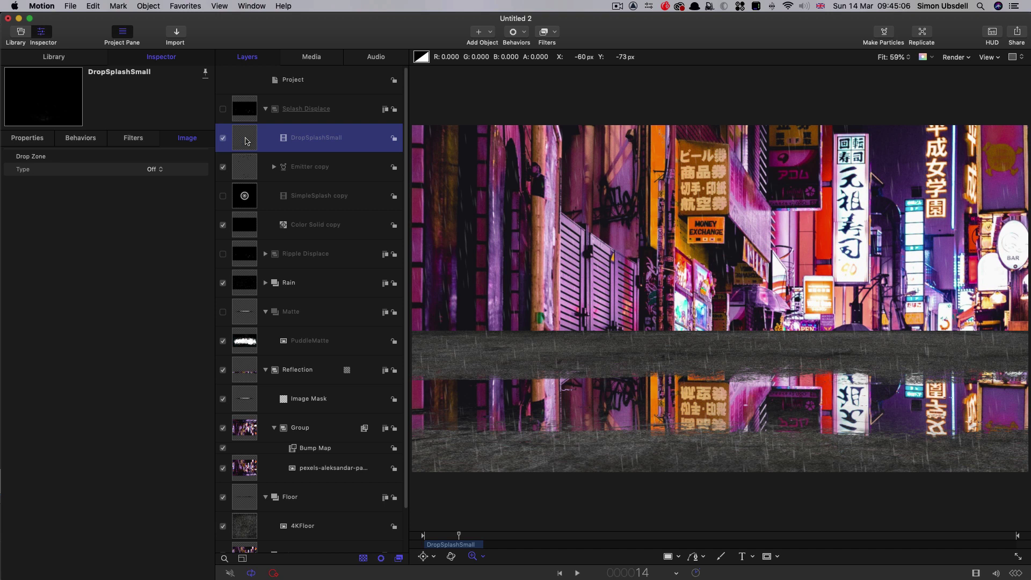
# Replace the Emitter copy's particle source with the DropSplashSmall clip and delete the unused SimpleSplash copy layer
pyautogui.click(273, 167)
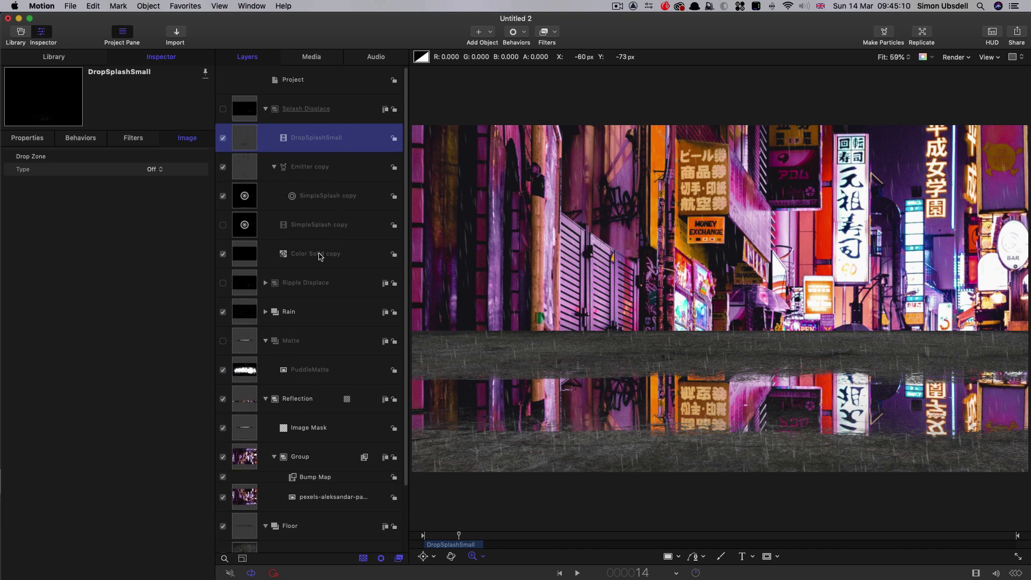
pyautogui.moveTo(244, 135); pyautogui.dragTo(291, 198)
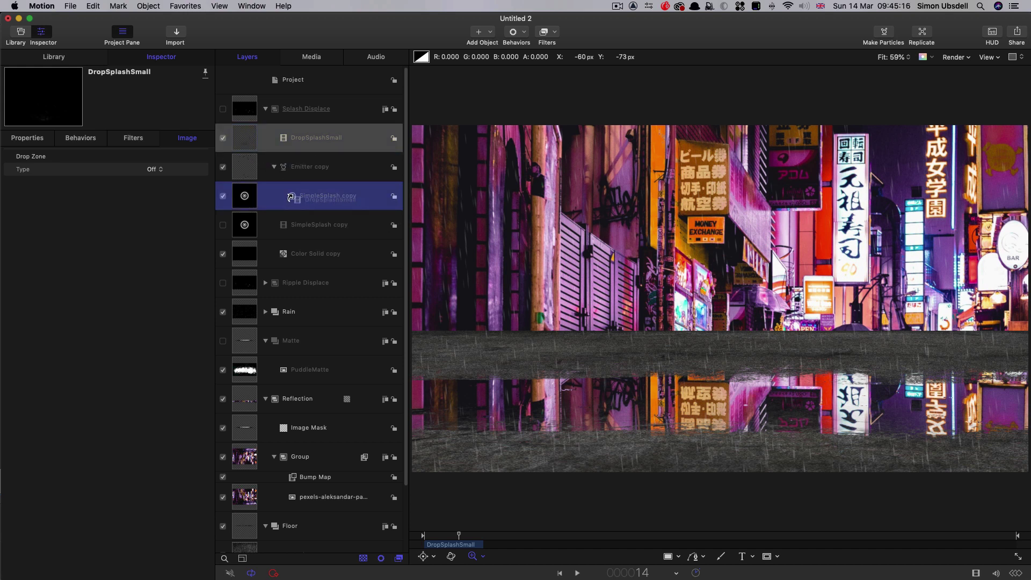
pyautogui.moveTo(290, 198); pyautogui.dragTo(293, 198)
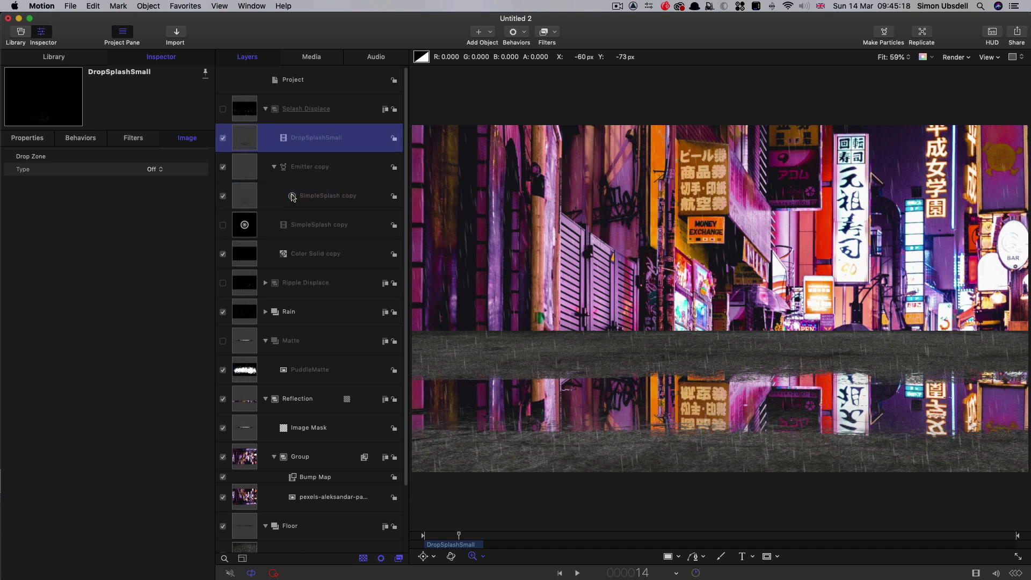
pyautogui.click(243, 226)
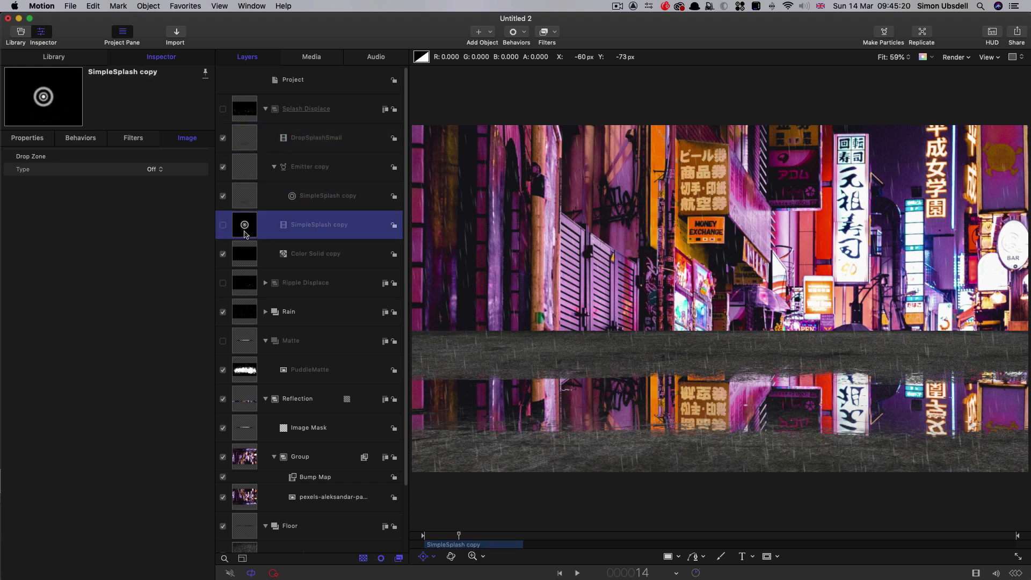
pyautogui.press('Delete')
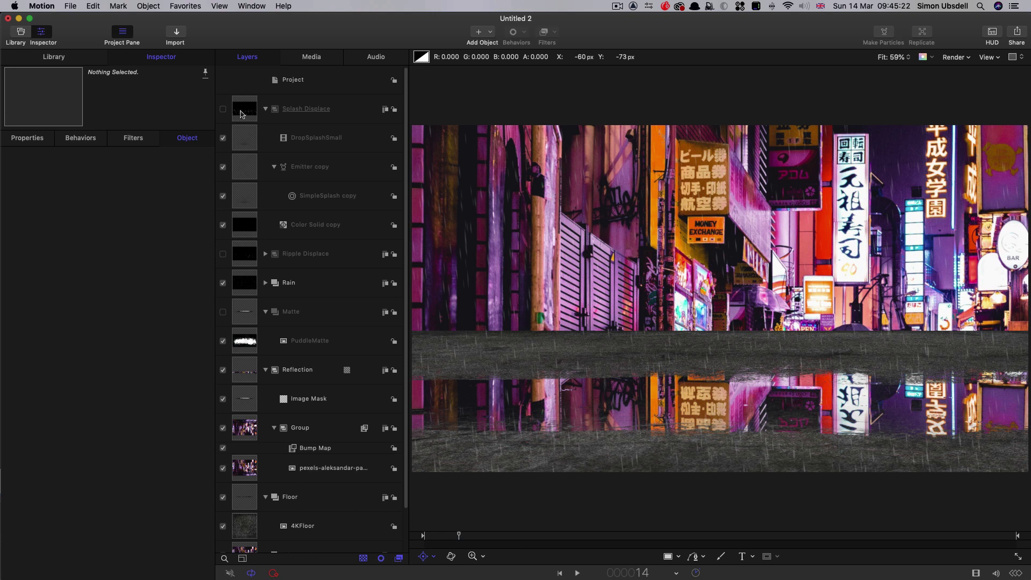
# Make the Splash Displace group visible and play the scene to review the splash particles
pyautogui.click(224, 110)
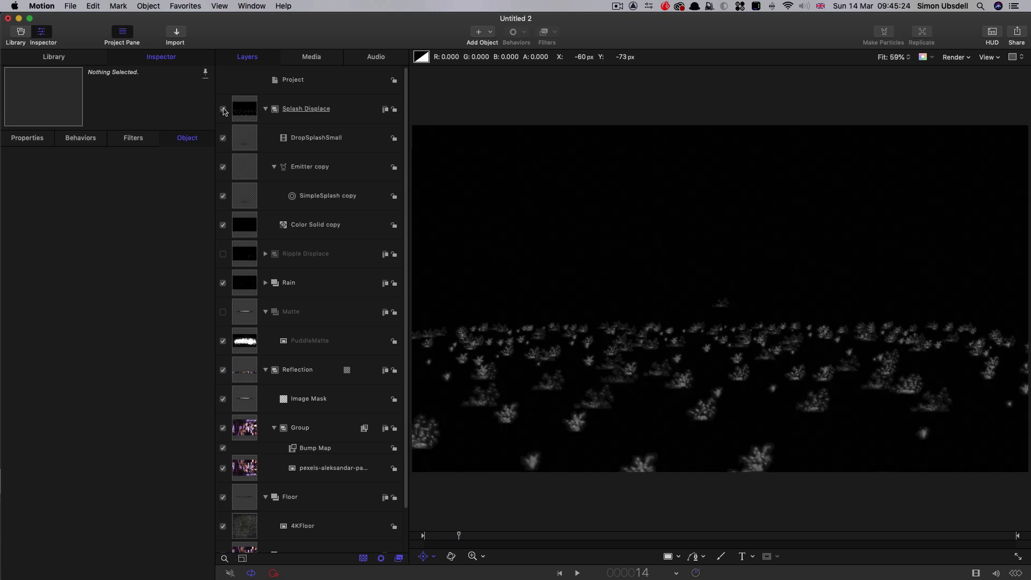
pyautogui.press('space')
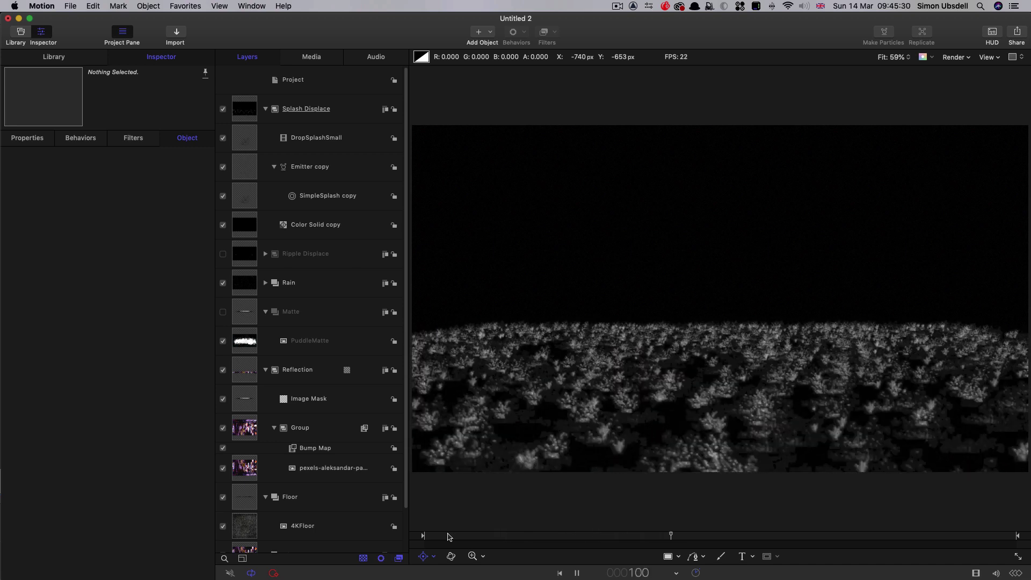
pyautogui.press('space')
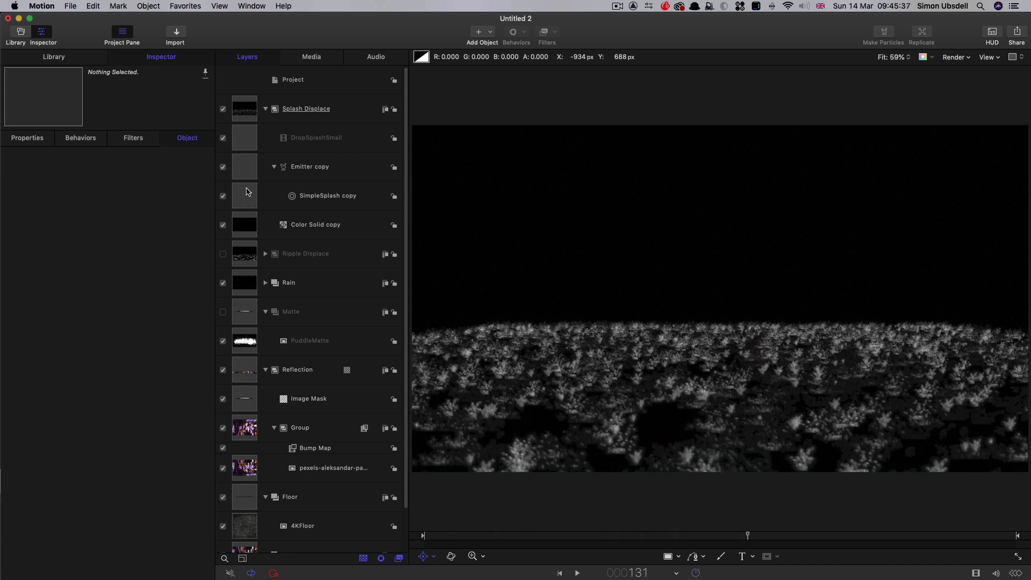
# Set the DropSplashSmall clip's overall scale to 50%
pyautogui.click(240, 141)
pyautogui.click(27, 141)
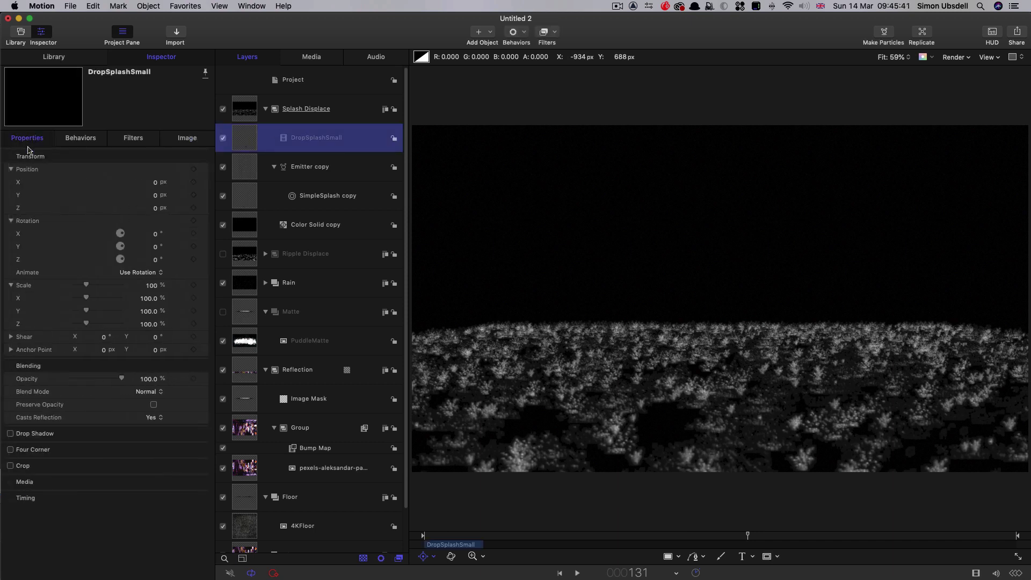
pyautogui.click(152, 287)
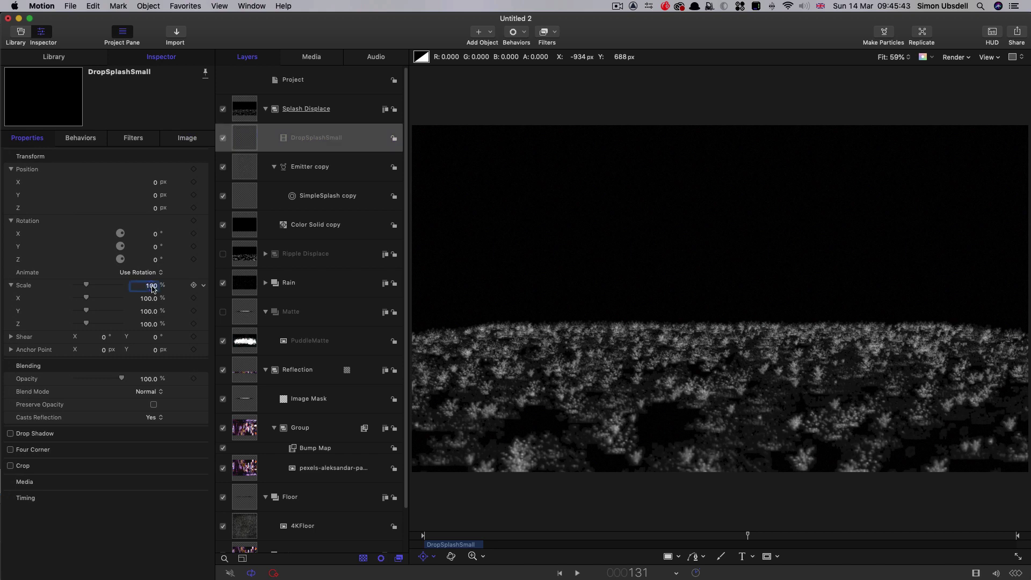
pyautogui.write('50')
pyautogui.press('Return')
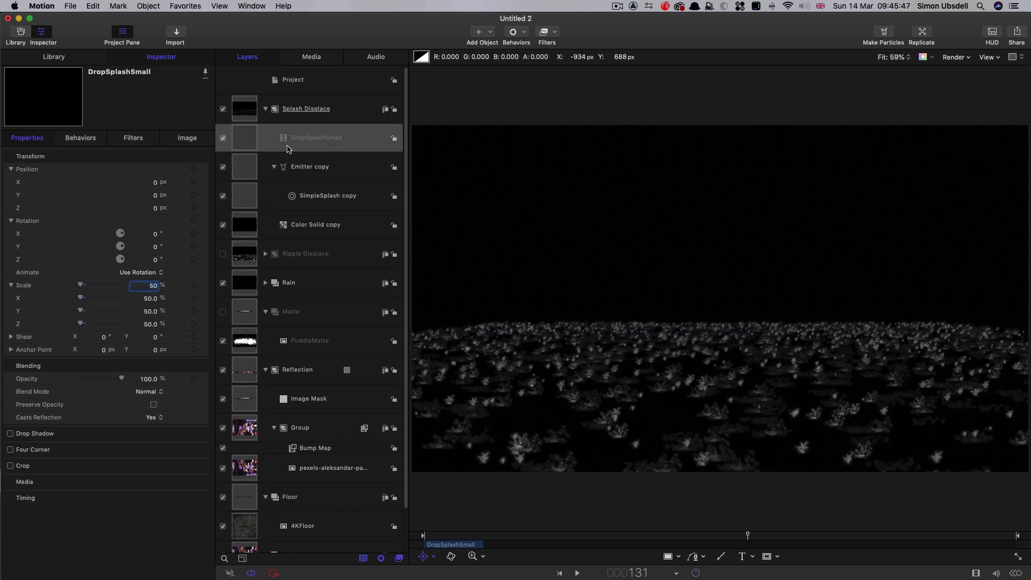
# Set the Splash Displace group's blend mode to Add
pyautogui.click(243, 112)
pyautogui.click(148, 393)
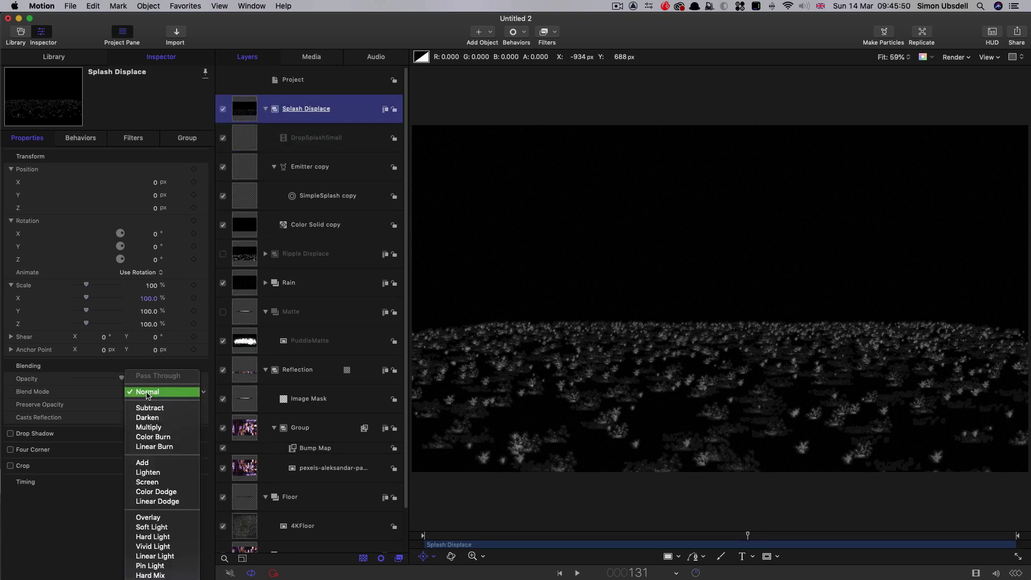
pyautogui.click(144, 463)
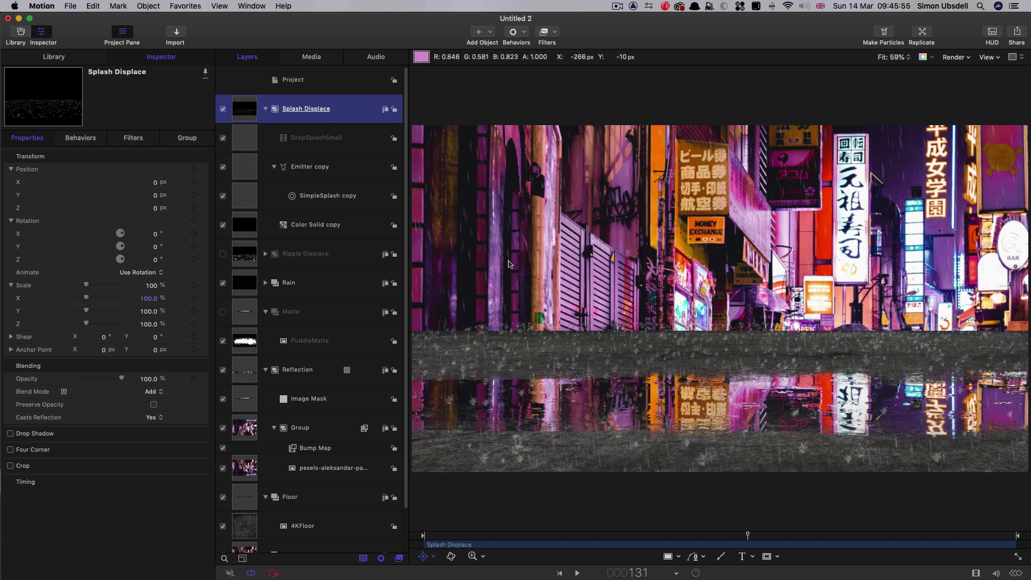
# Show the Ripple Displace group and play and scrub to about frame 82 to compare splash and ripple positions
pyautogui.click(224, 254)
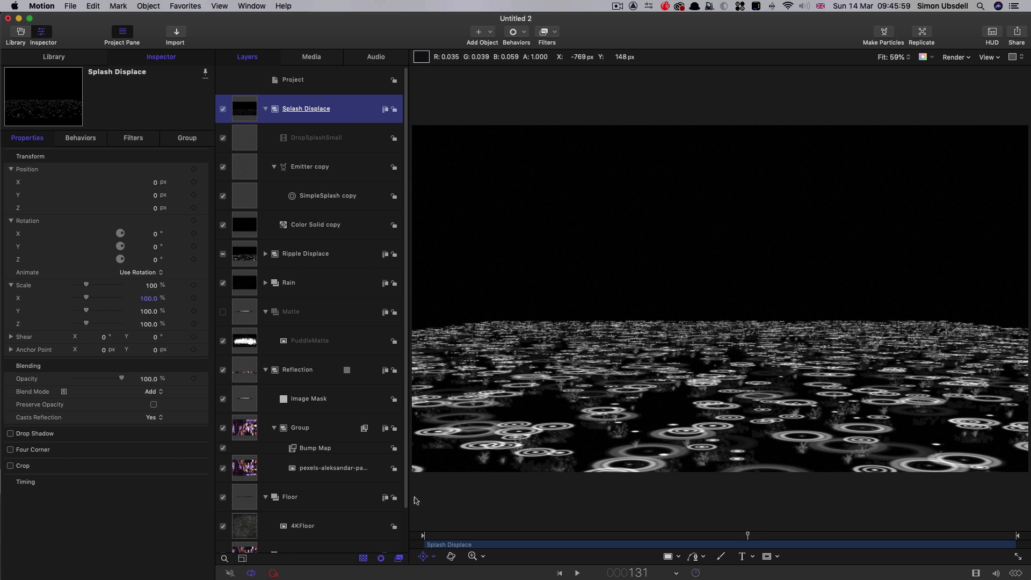
pyautogui.moveTo(634, 537); pyautogui.dragTo(618, 541)
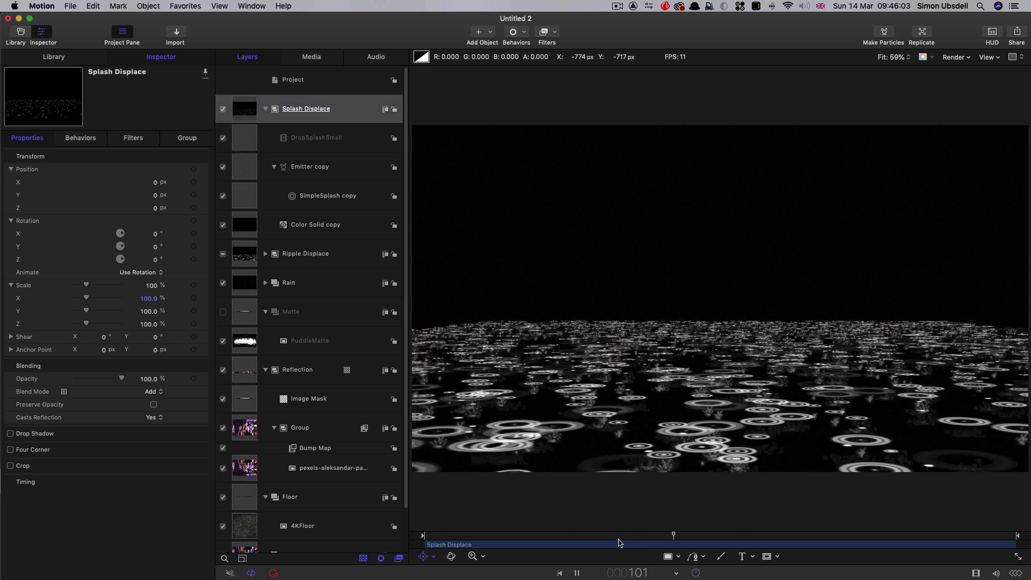
pyautogui.press('space')
pyautogui.click(630, 536)
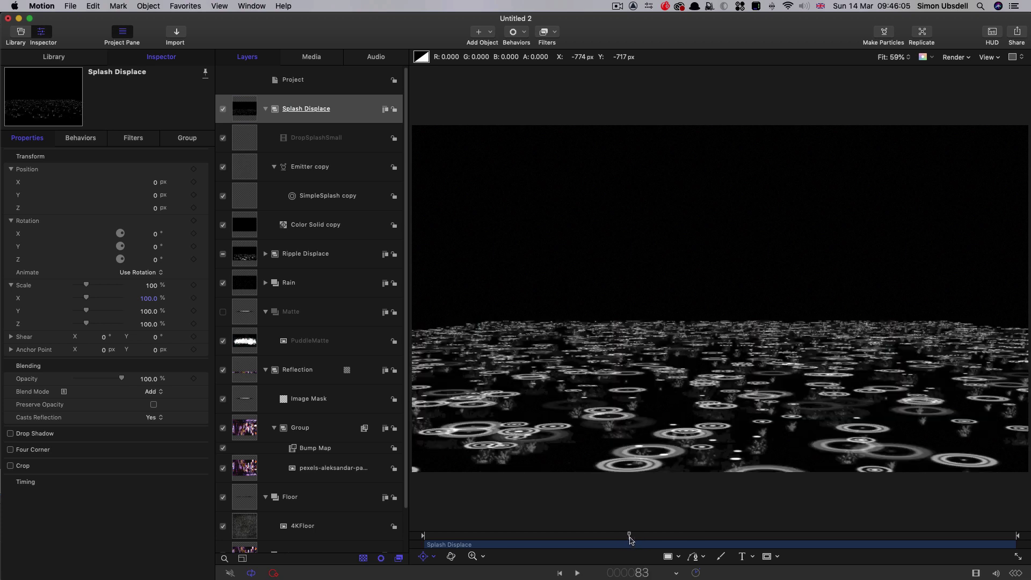
pyautogui.moveTo(631, 539)
pyautogui.mouseDown()
pyautogui.moveTo(617, 540)
pyautogui.moveTo(630, 541)
pyautogui.mouseUp()
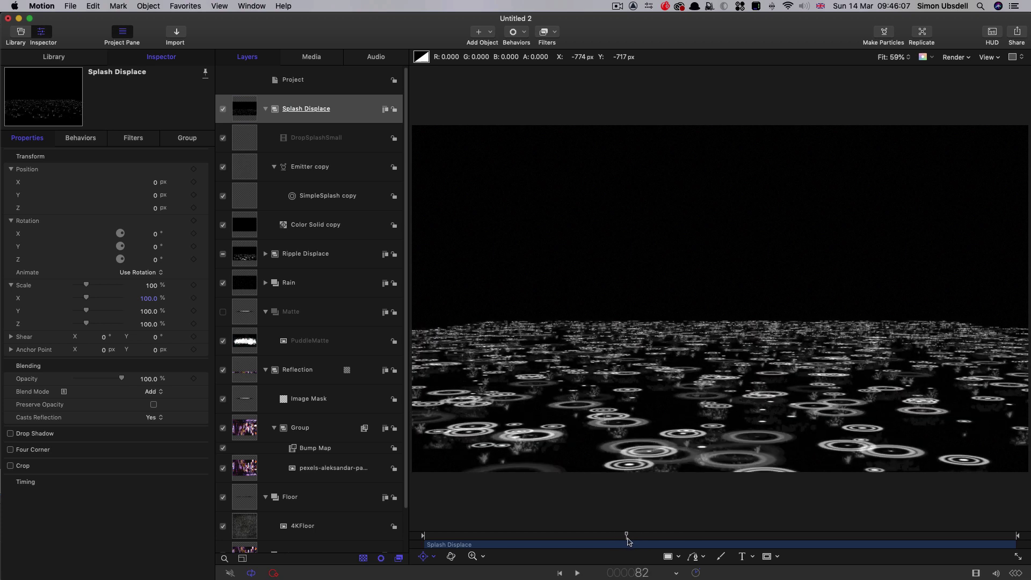
# Set the Emitter copy's Y position to -86 px and play the scene to check the splashes against the ripples
pyautogui.click(245, 170)
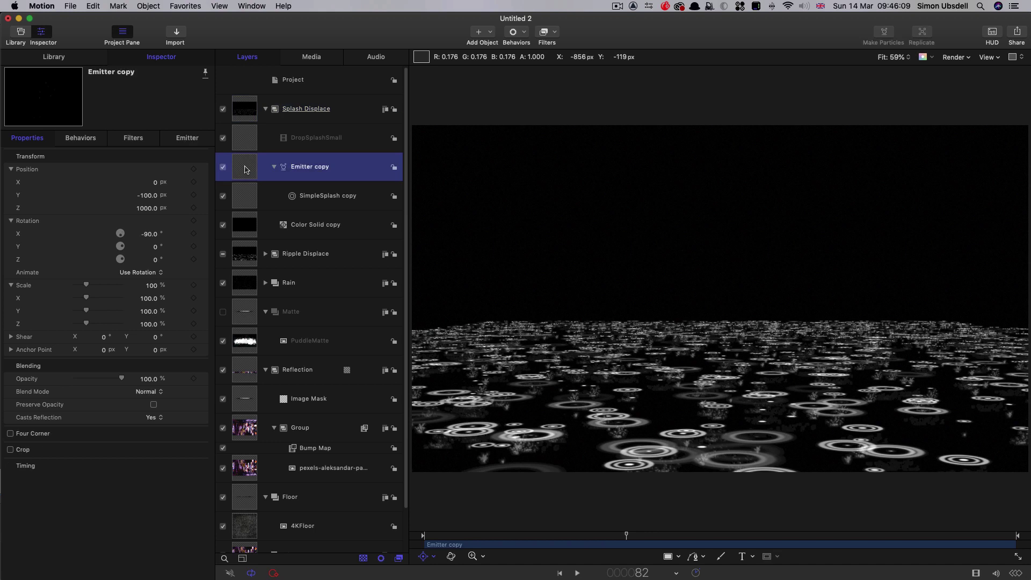
pyautogui.click(145, 195)
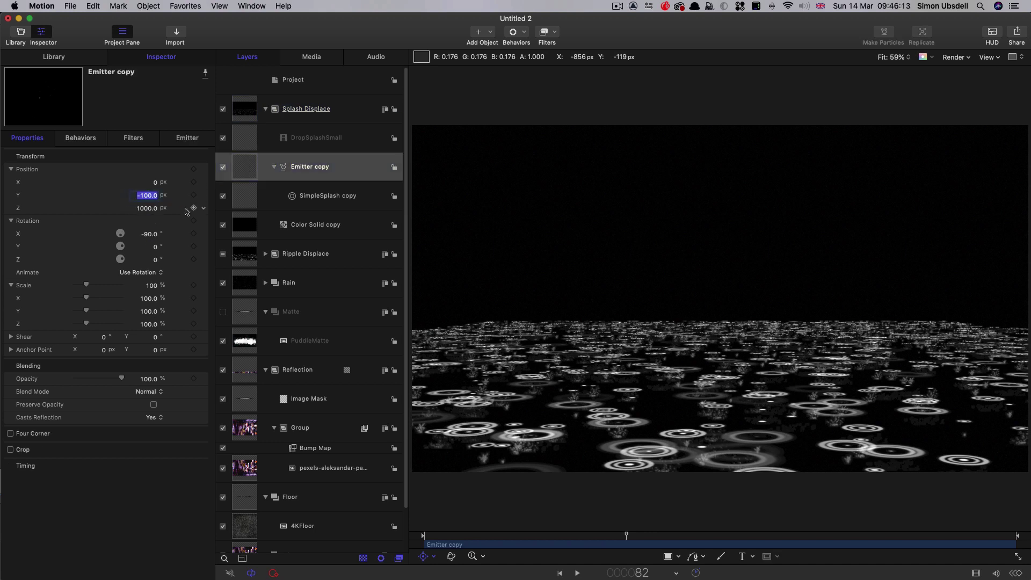
pyautogui.write('-86')
pyautogui.press('Return')
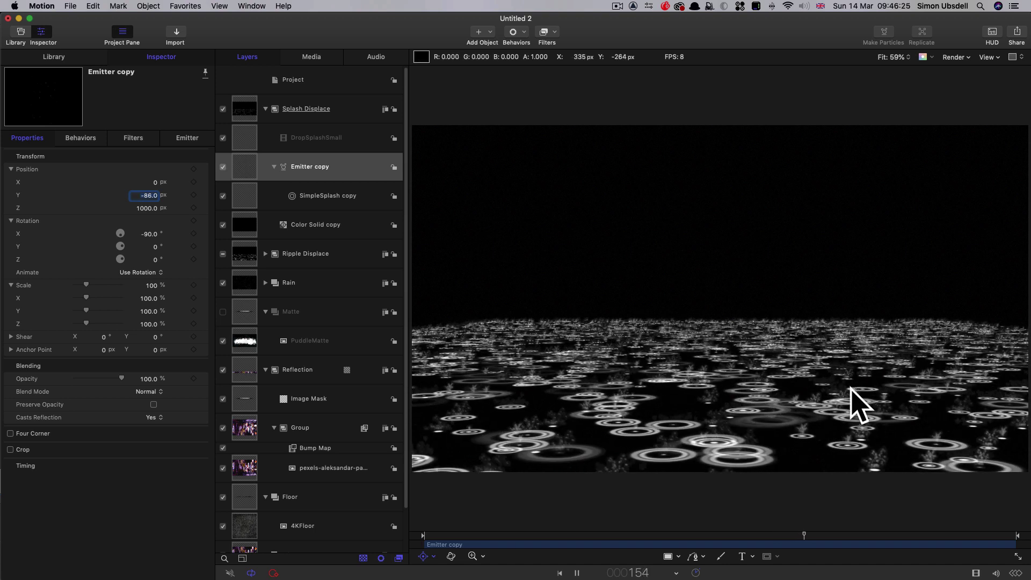
pyautogui.press('space')
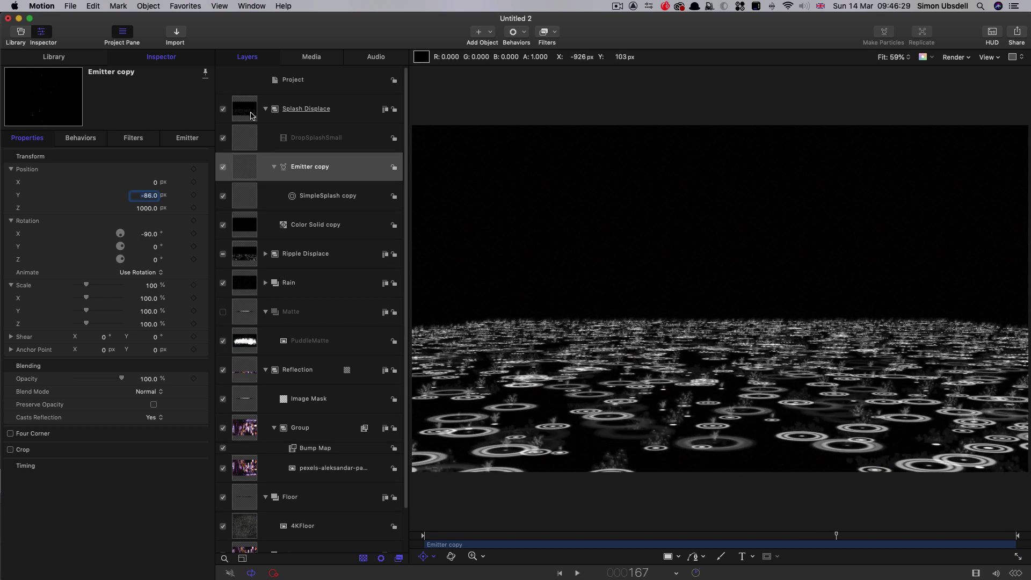
# Hide the Ripple Displace and Splash Displace groups, collapsing Splash Displace in the layer list
pyautogui.click(223, 254)
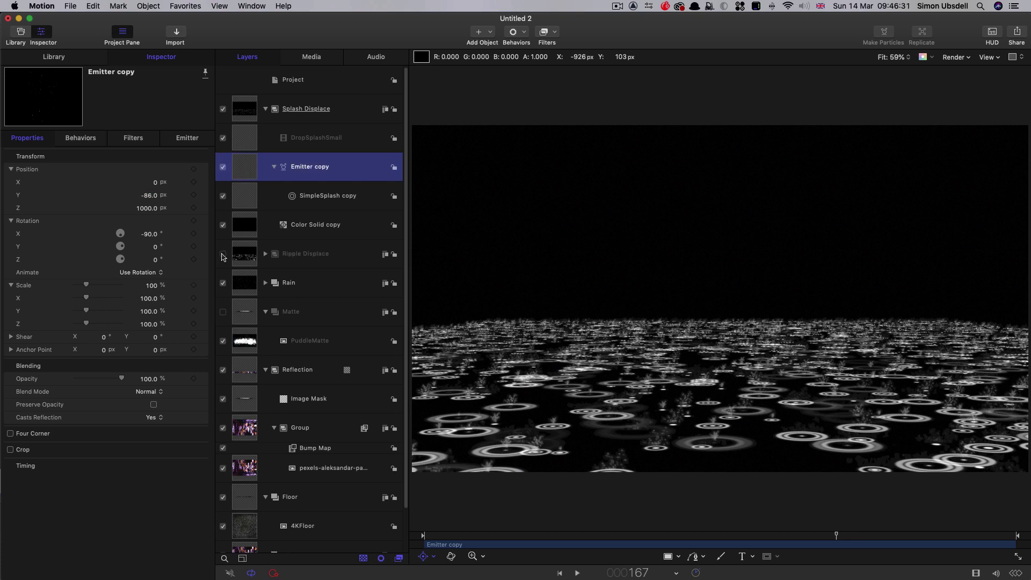
pyautogui.click(266, 110)
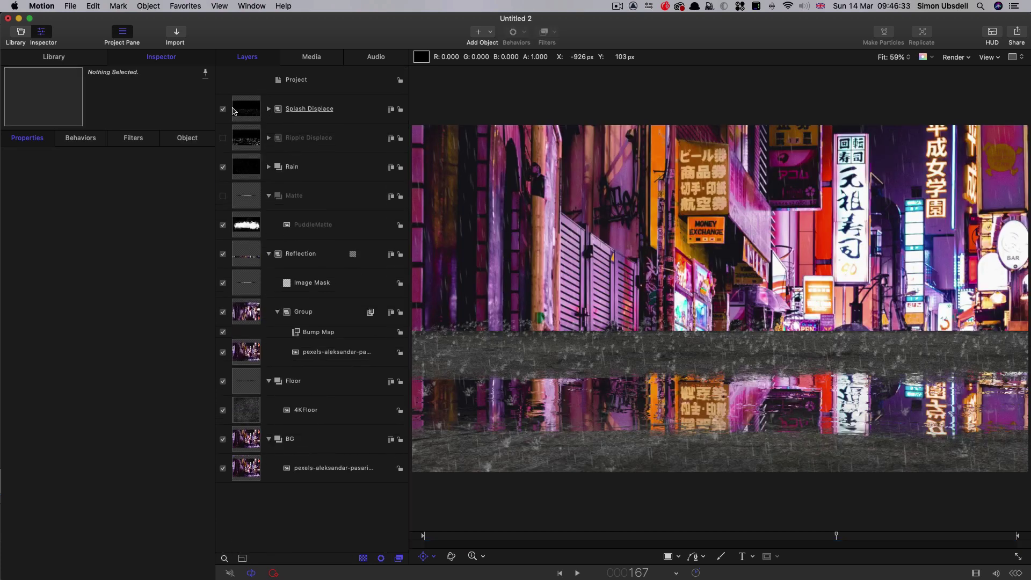
pyautogui.click(223, 109)
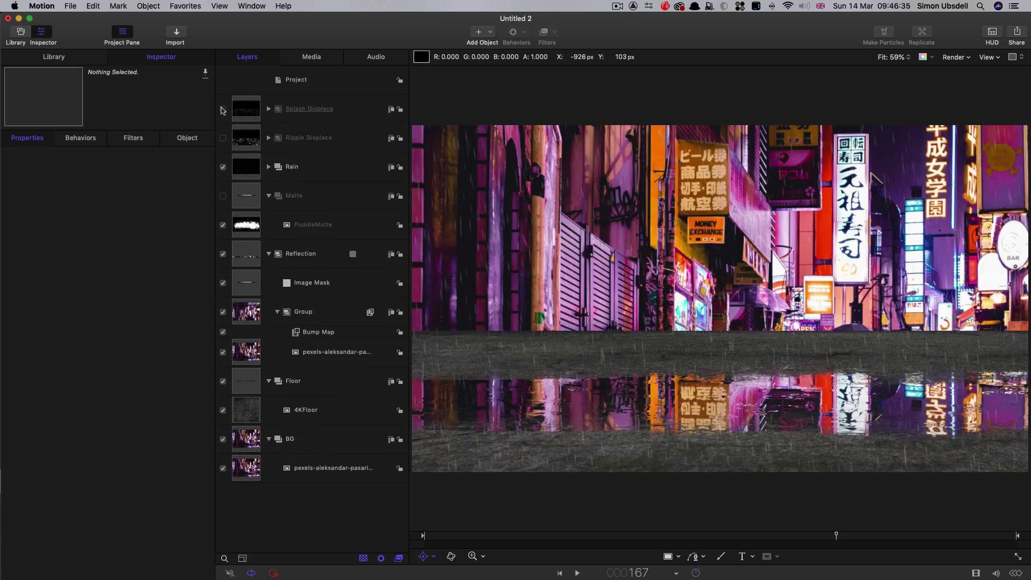
# Create a new group inside Reflection and nest the existing reflection Group, with its Bump Map filter and image, inside it
pyautogui.click(245, 311)
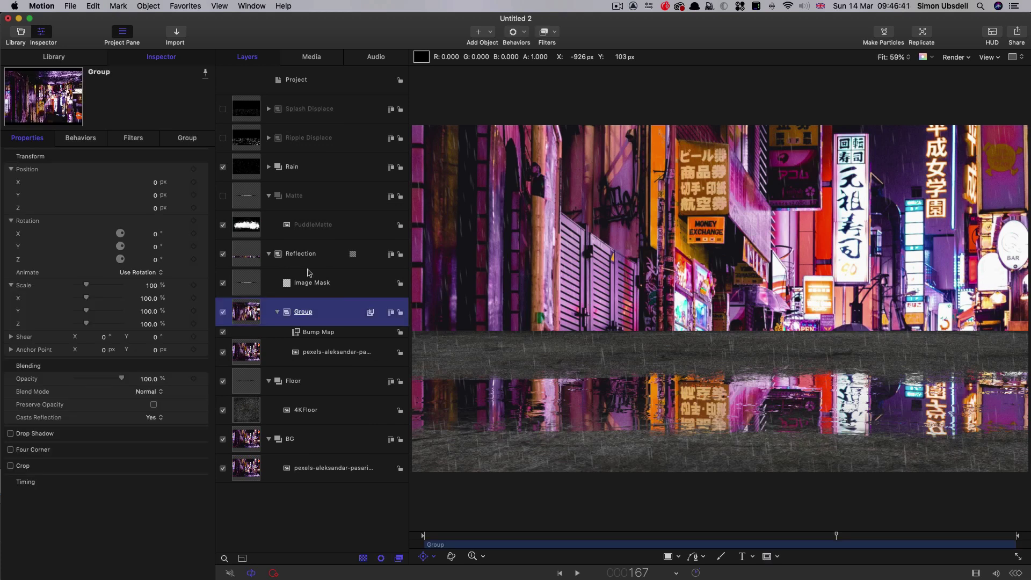
pyautogui.click(297, 333)
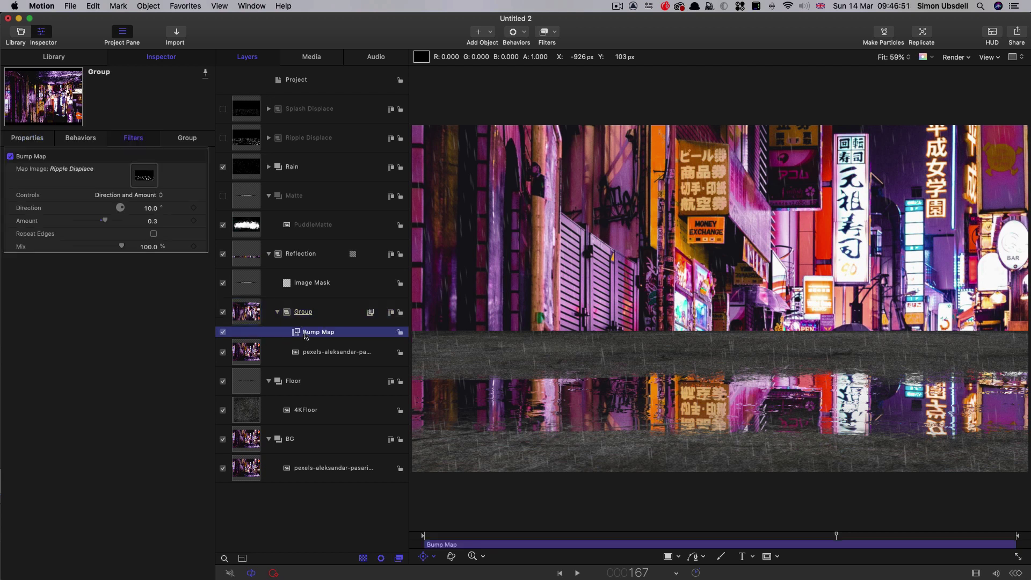
pyautogui.click(245, 316)
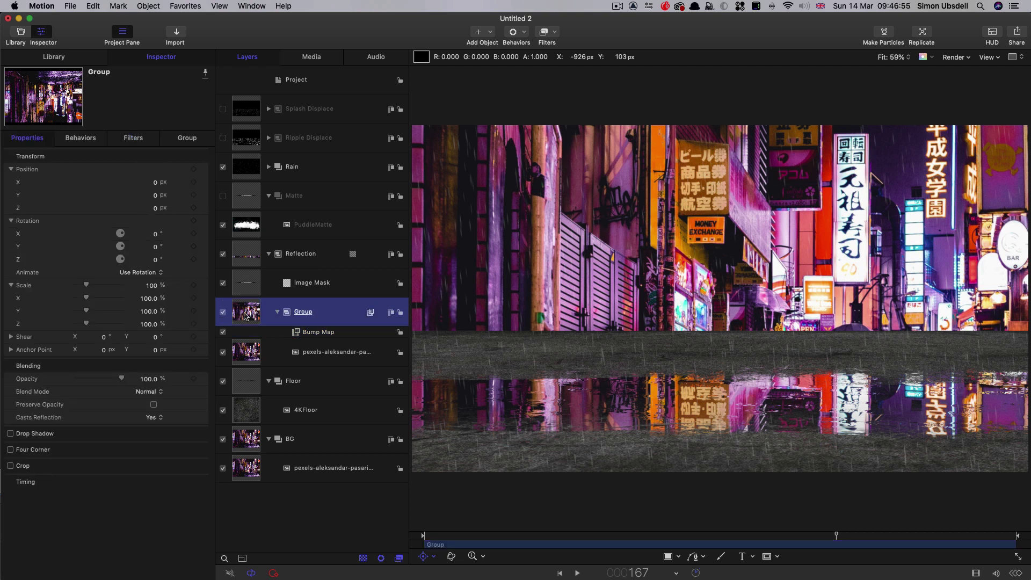
pyautogui.press('super+shift+n')
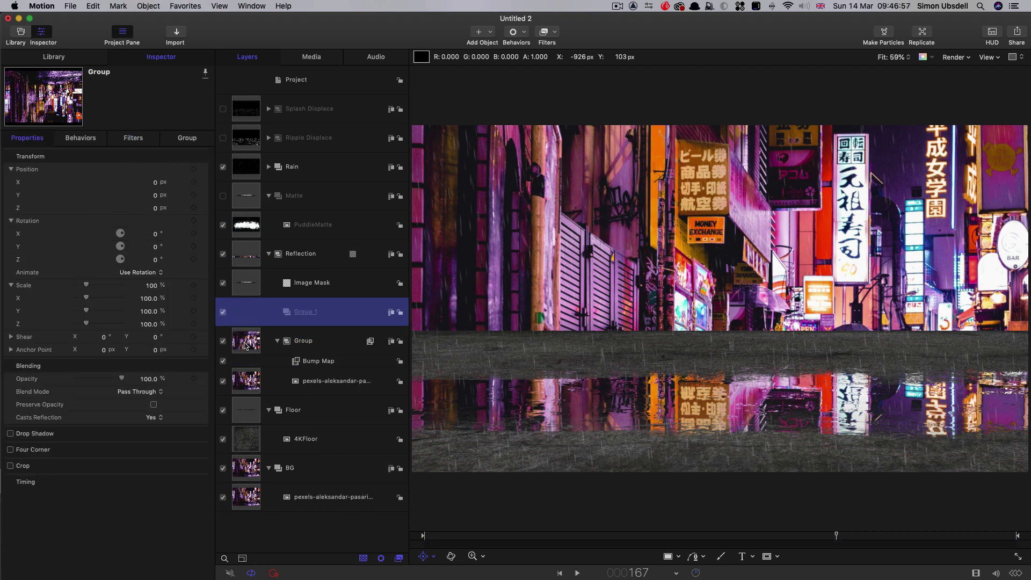
pyautogui.click(245, 345)
pyautogui.keyDown('shift'); pyautogui.click(247, 380); pyautogui.keyUp('shift')
pyautogui.moveTo(248, 347); pyautogui.dragTo(318, 314)
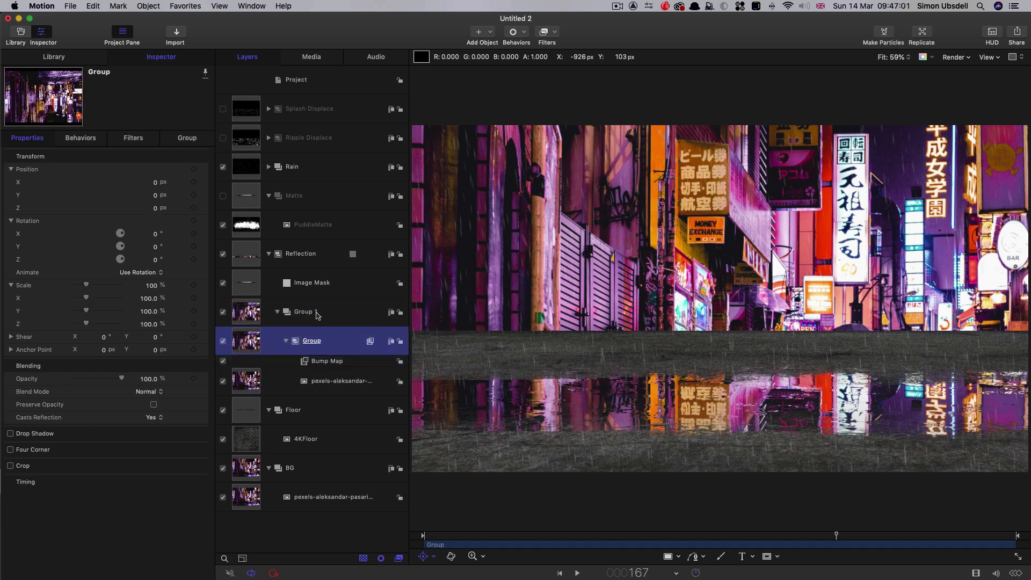
# Add a Bump Map distortion filter to Group 1 and assign Splash Displace as its map image
pyautogui.click(279, 313)
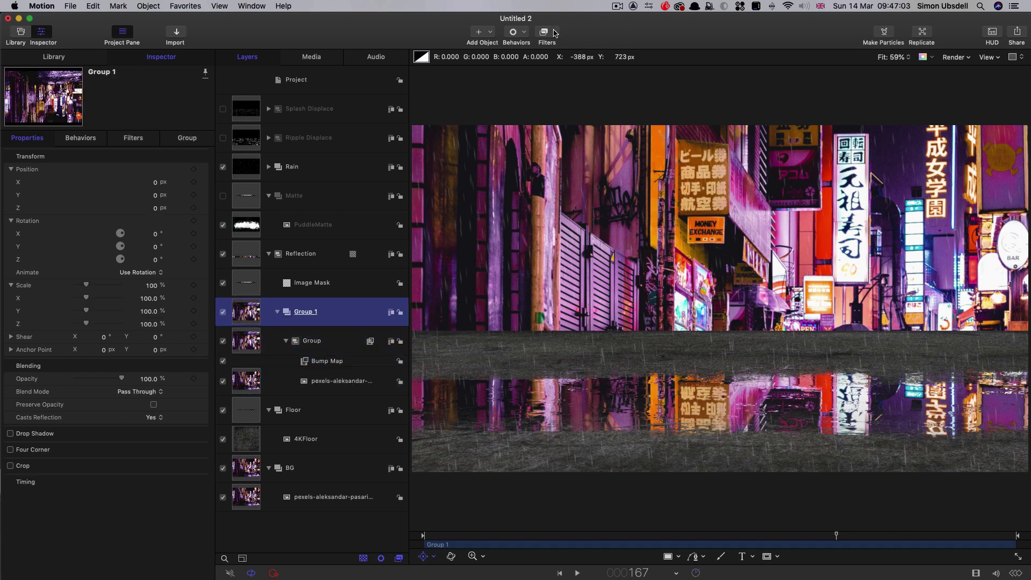
pyautogui.click(555, 33)
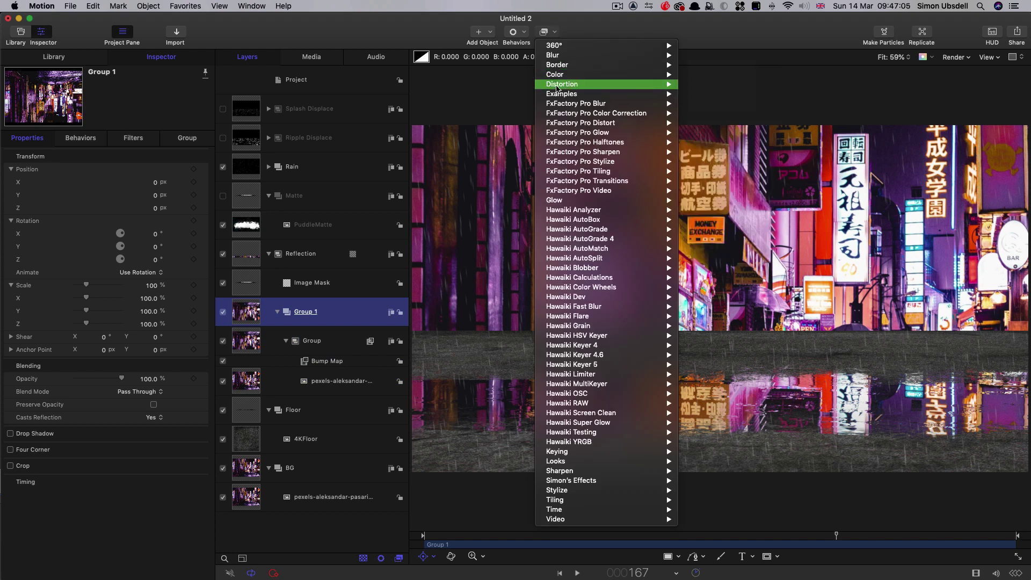
pyautogui.moveTo(559, 86)
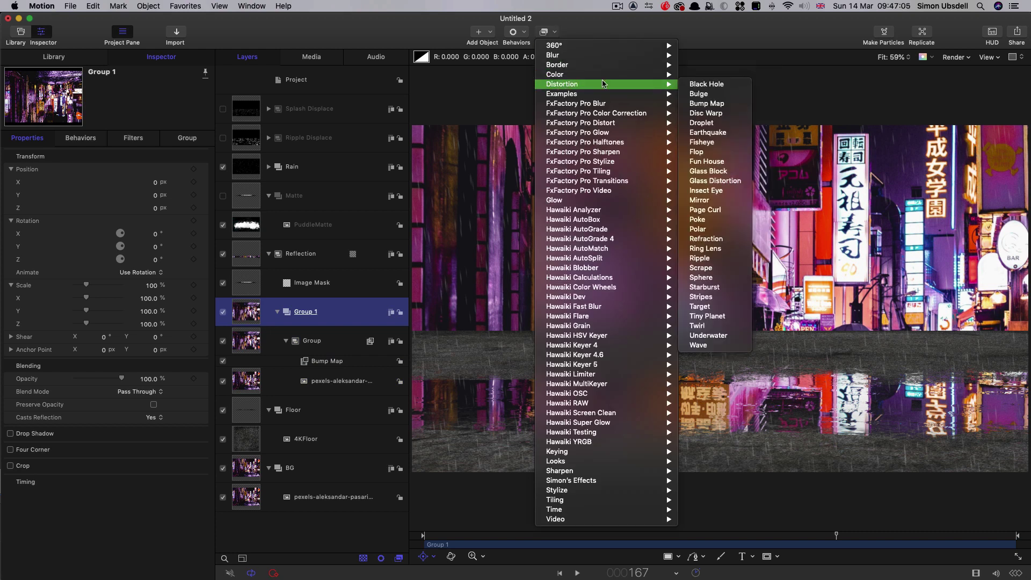
pyautogui.click(706, 103)
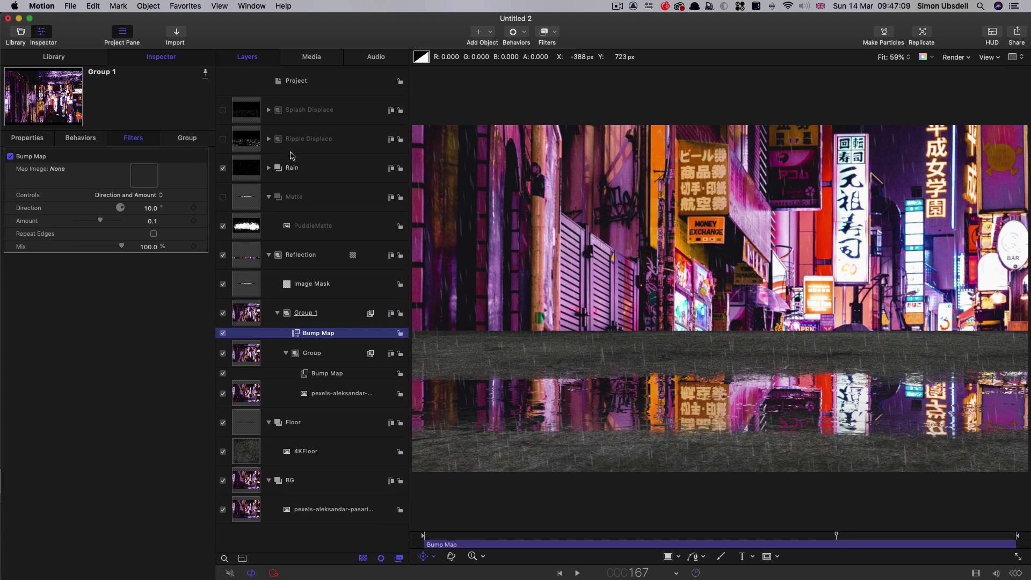
pyautogui.moveTo(248, 108); pyautogui.dragTo(144, 179)
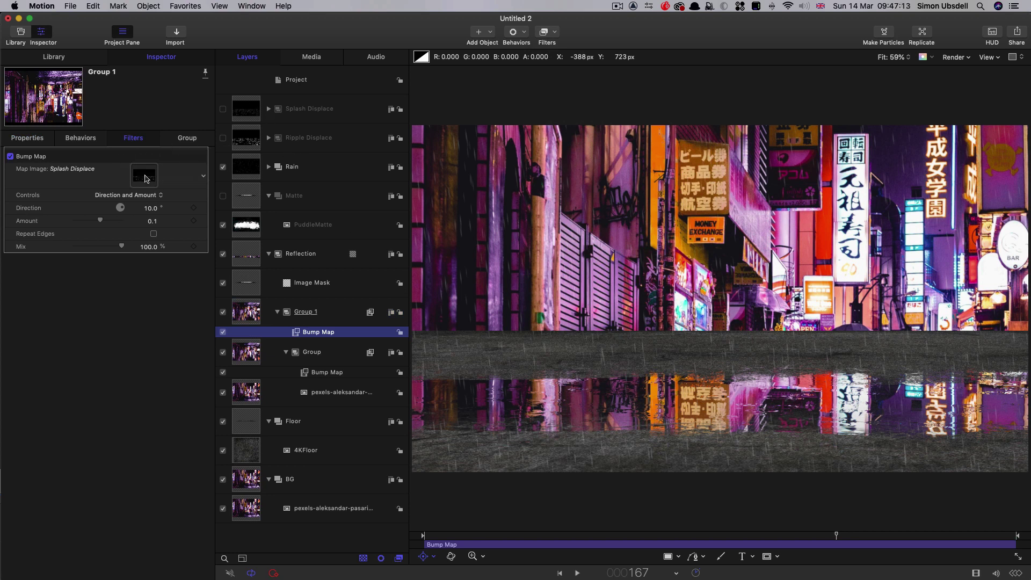
# Set the Amount of Group 1's Bump Map to 1 and play the scene to check the distortion
pyautogui.click(152, 221)
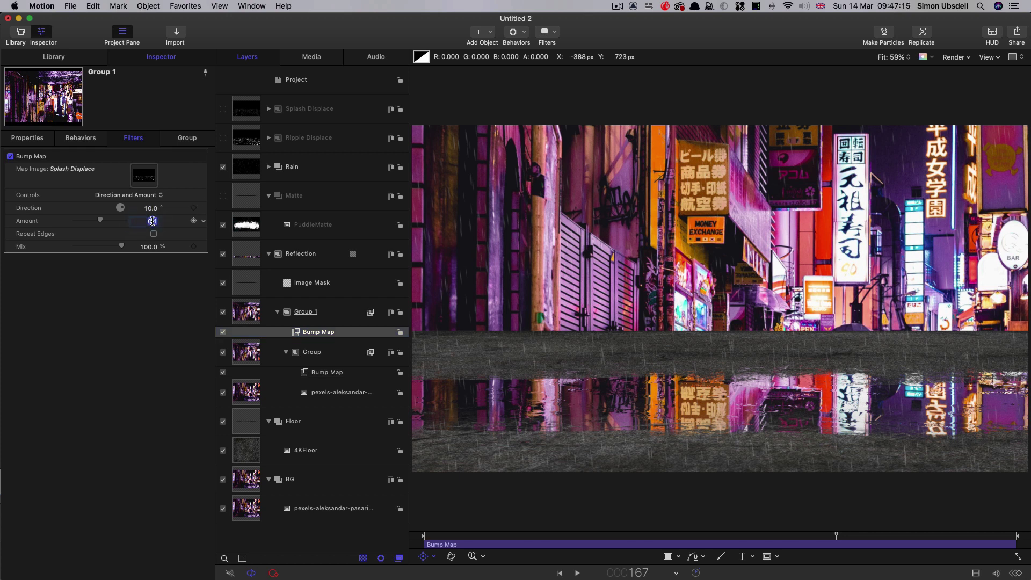
pyautogui.write('1')
pyautogui.press('Return')
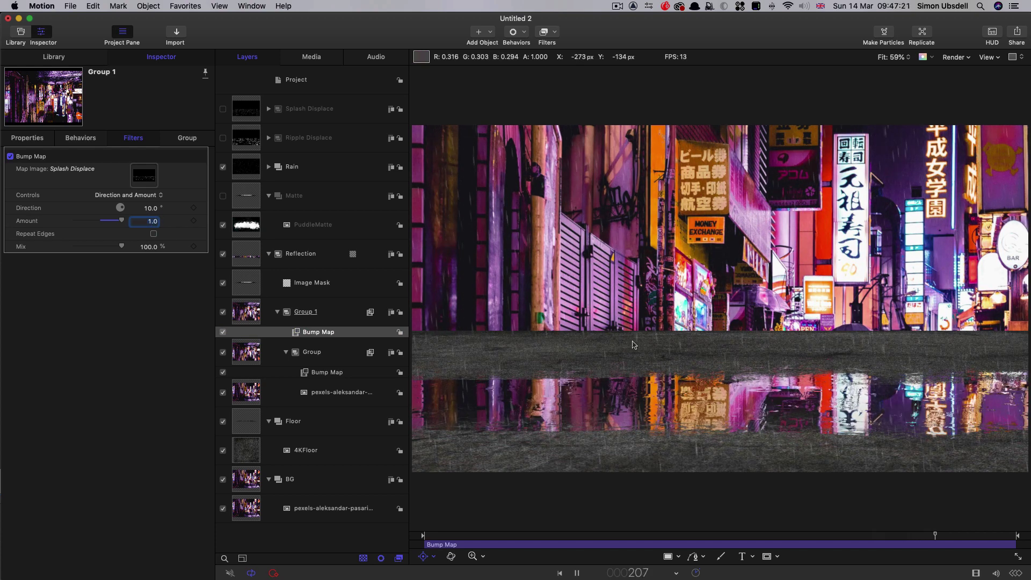
pyautogui.press('space')
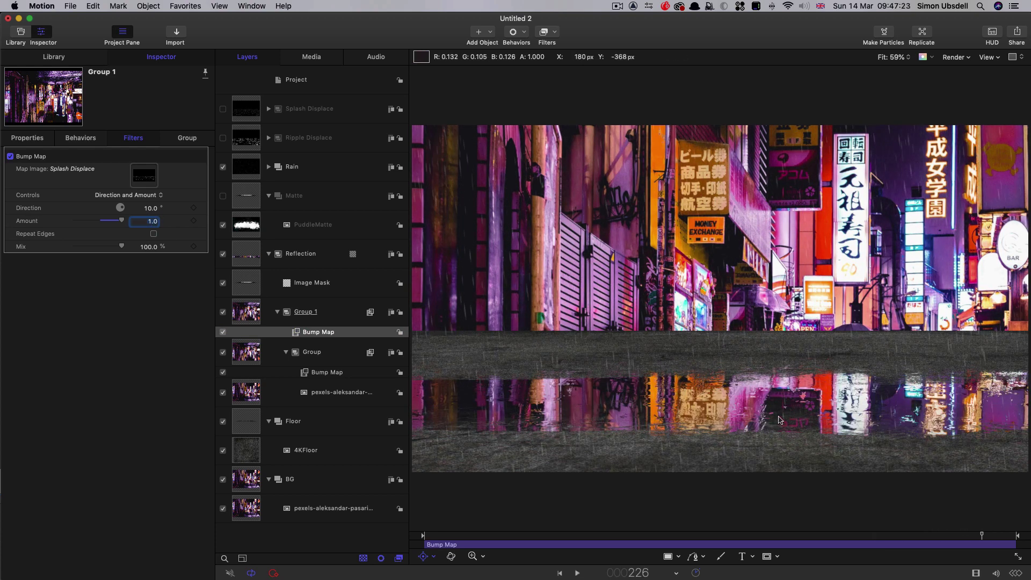
# Zoom in on the puddle reflection and step frame by frame from 226 to 237 to examine the splash distortion
pyautogui.scroll(5, 781, 420)
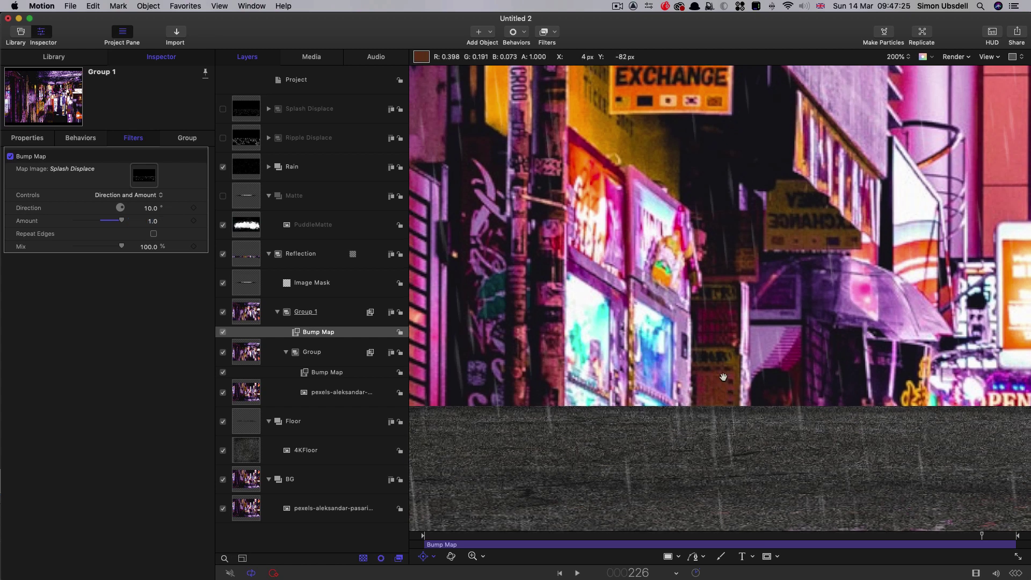
pyautogui.moveTo(712, 419); pyautogui.dragTo(620, 107)
pyautogui.press('h')
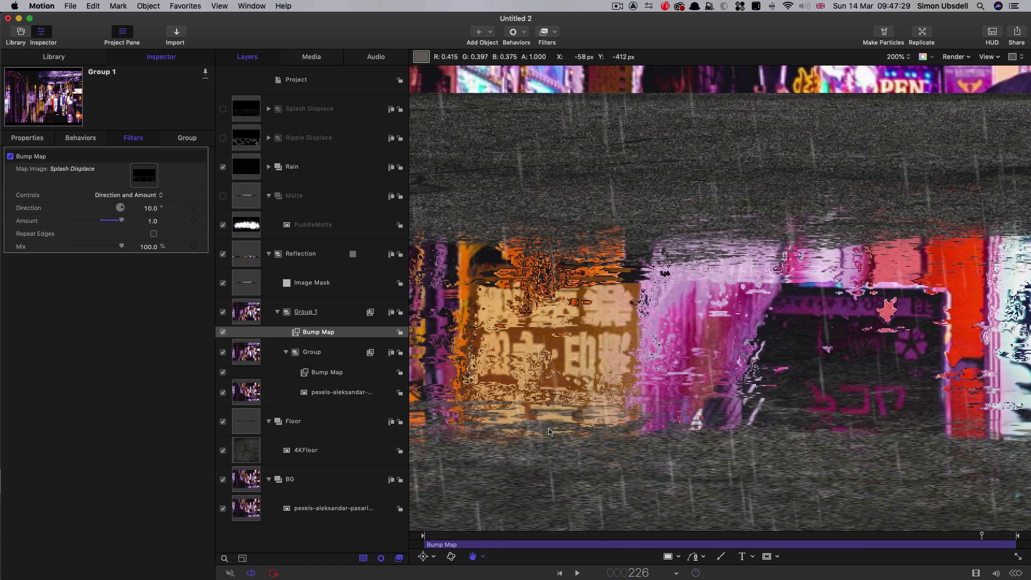
pyautogui.press('Right')
pyautogui.press('Right')
pyautogui.press('Right')
pyautogui.press('Right')
pyautogui.press('Right')
pyautogui.press('Right')
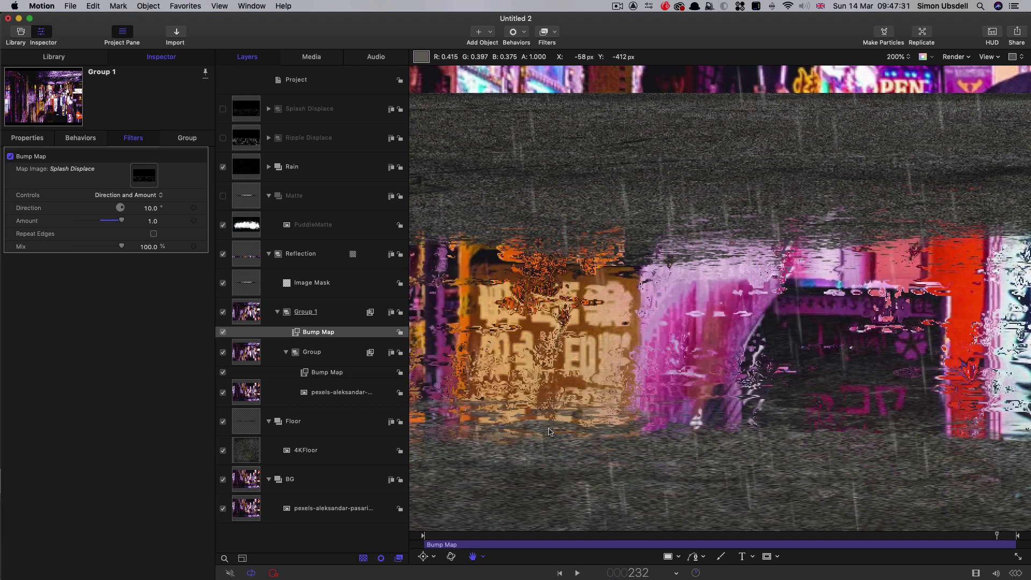
pyautogui.press('Right')
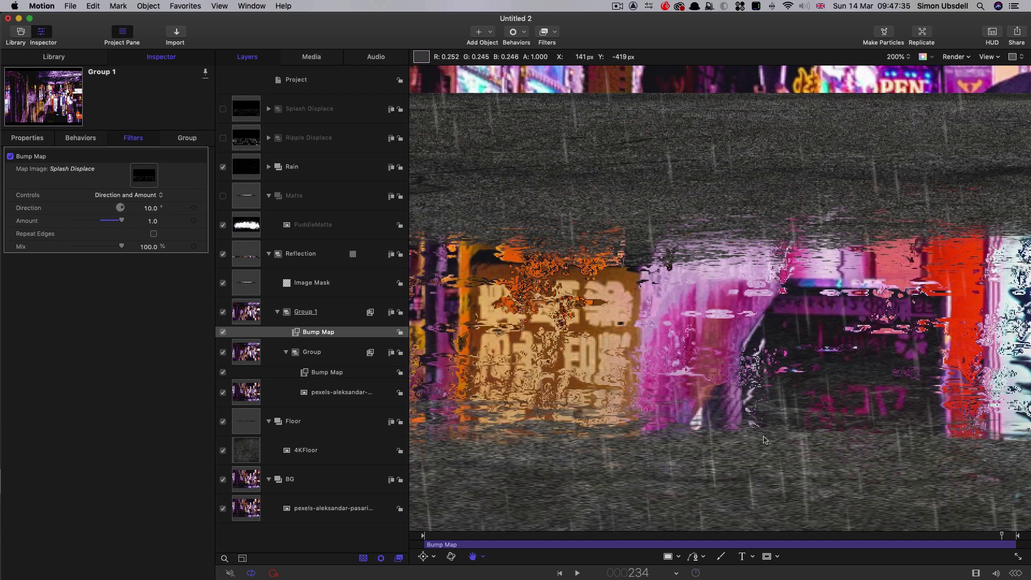
pyautogui.press('Right')
pyautogui.press('Right')
pyautogui.press('Right')
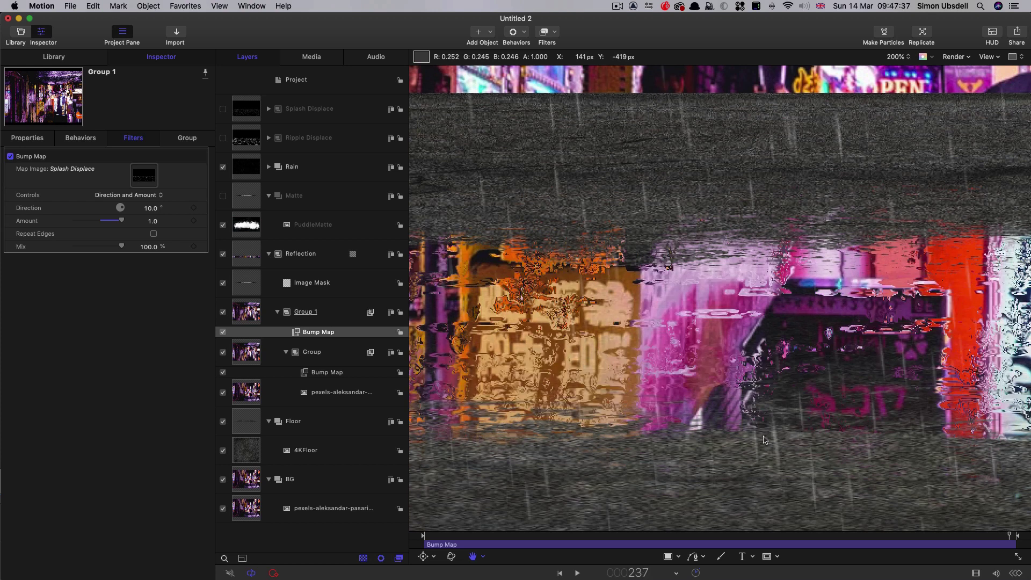
# Scrub back, fit the whole scene in view and play it to check the combined ripple and splash distortion
pyautogui.moveTo(529, 537); pyautogui.dragTo(681, 545)
pyautogui.hotkey('shift', 'z')
pyautogui.press('space')
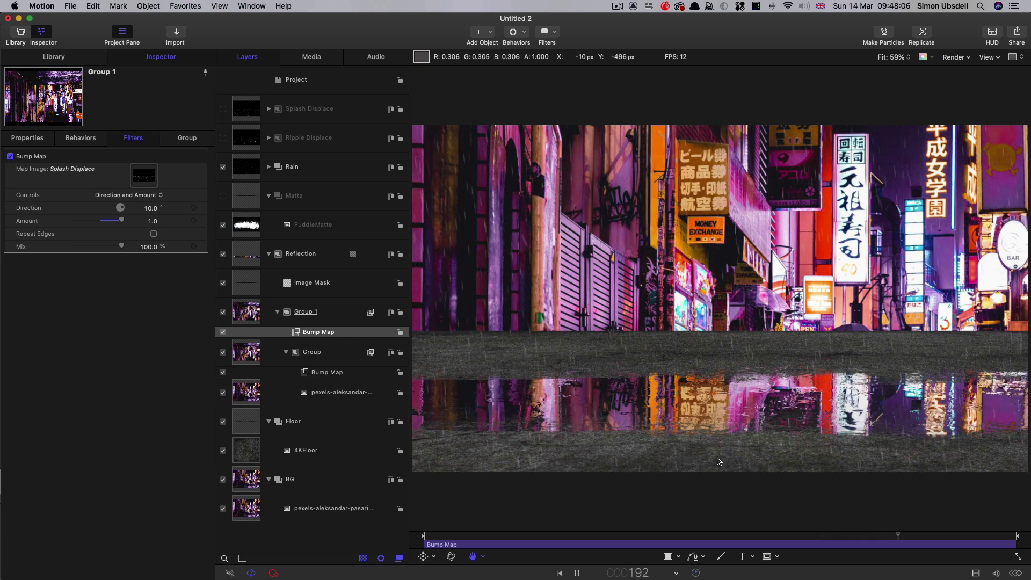
pyautogui.press('space')
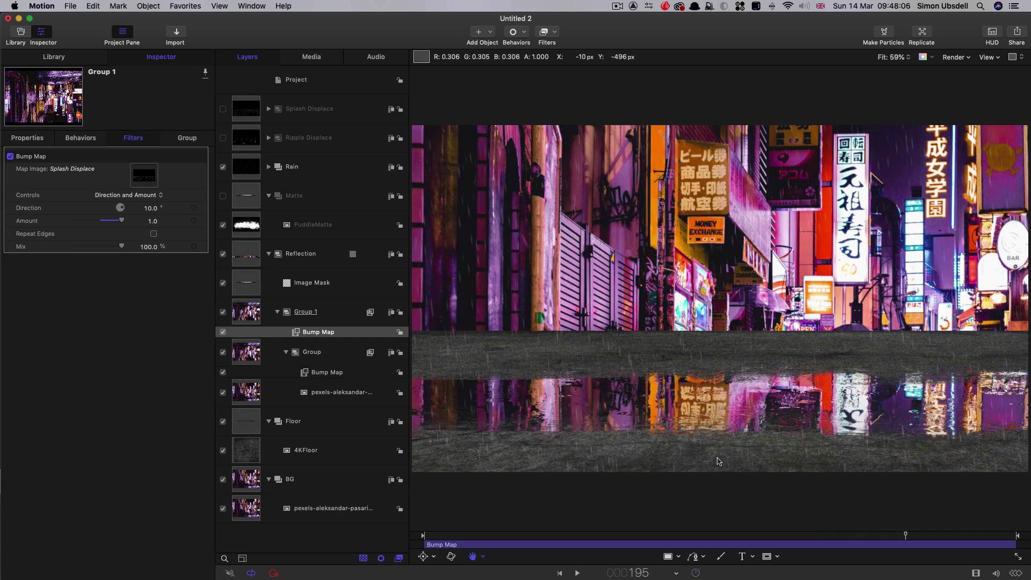
# Review the properties of DropSplashSmall and Emitter copy inside the Splash Displace group, collapsing the group again
pyautogui.click(268, 109)
pyautogui.click(245, 139)
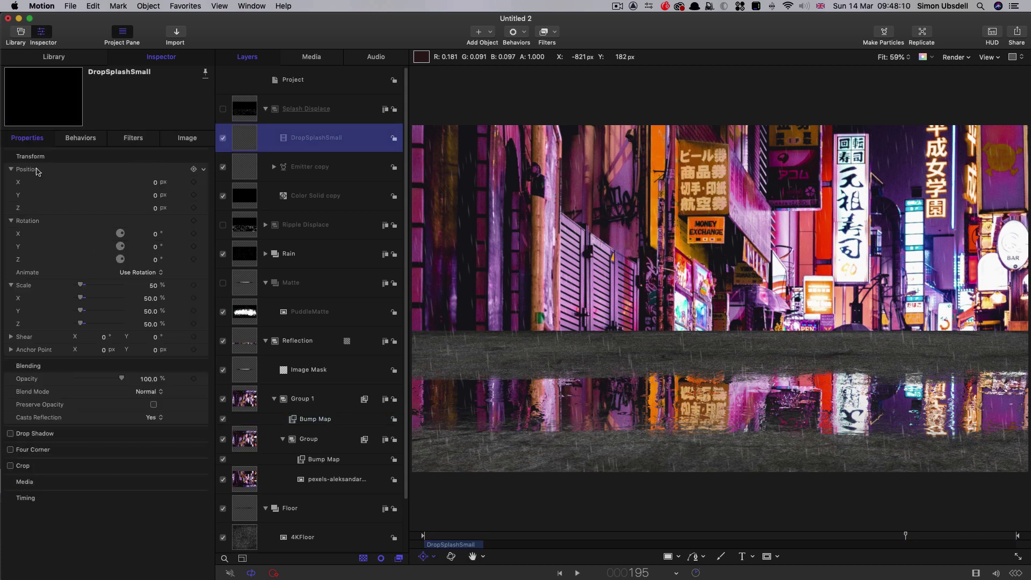
pyautogui.click(245, 168)
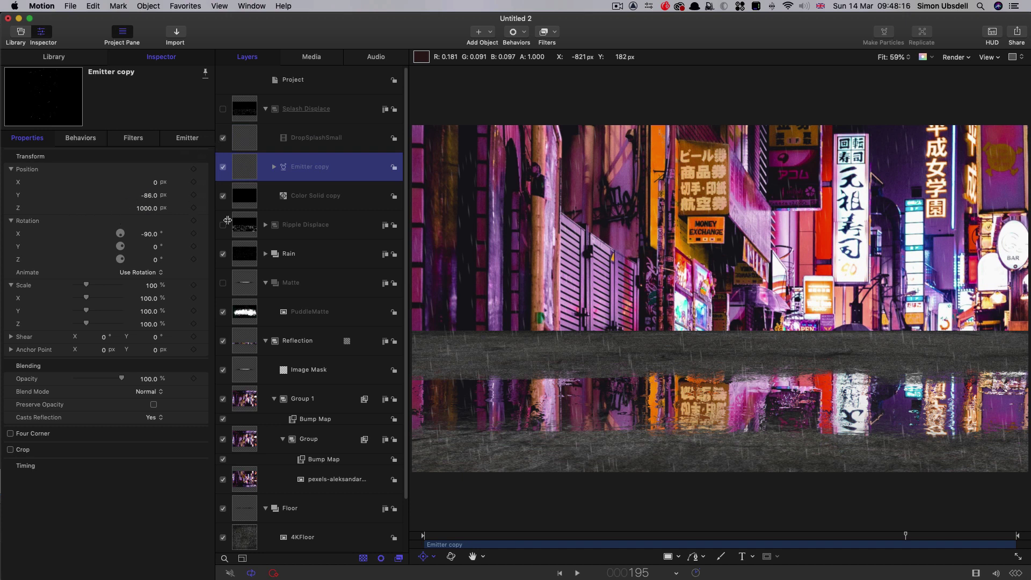
pyautogui.click(266, 110)
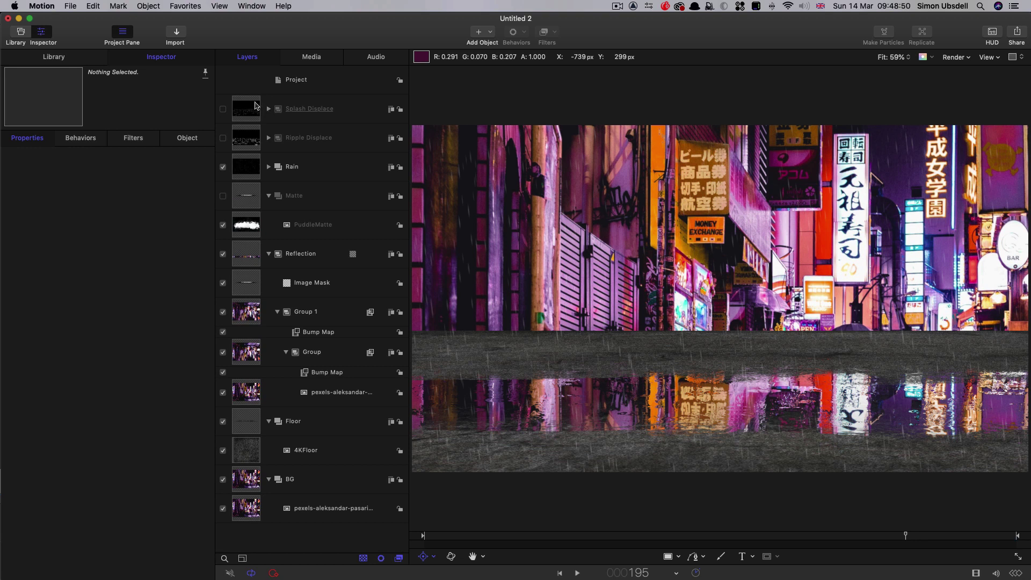
# Create a new empty group above all others in the project and scrub the timeline to frame 77
pyautogui.click(328, 84)
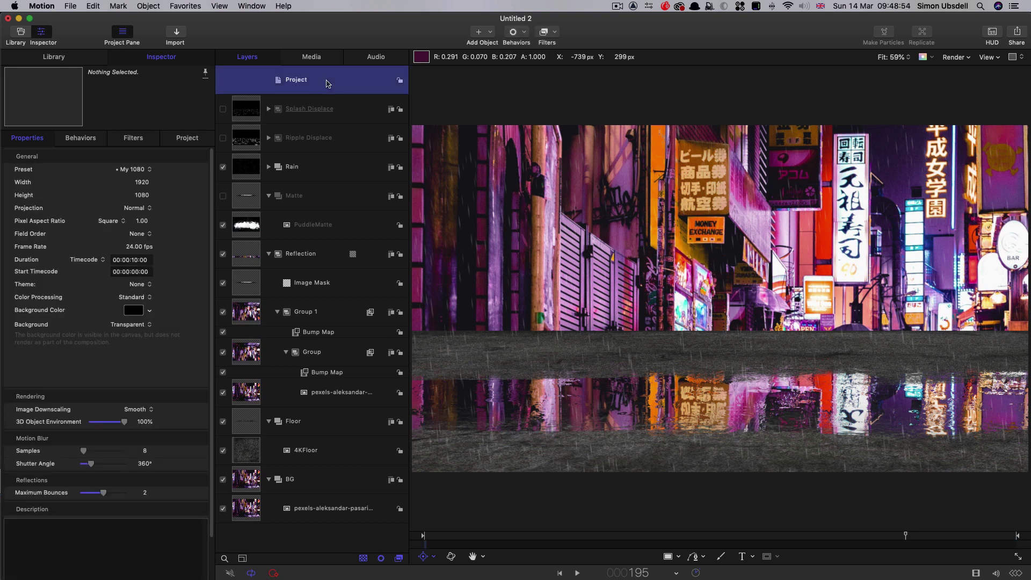
pyautogui.press('super+shift+n')
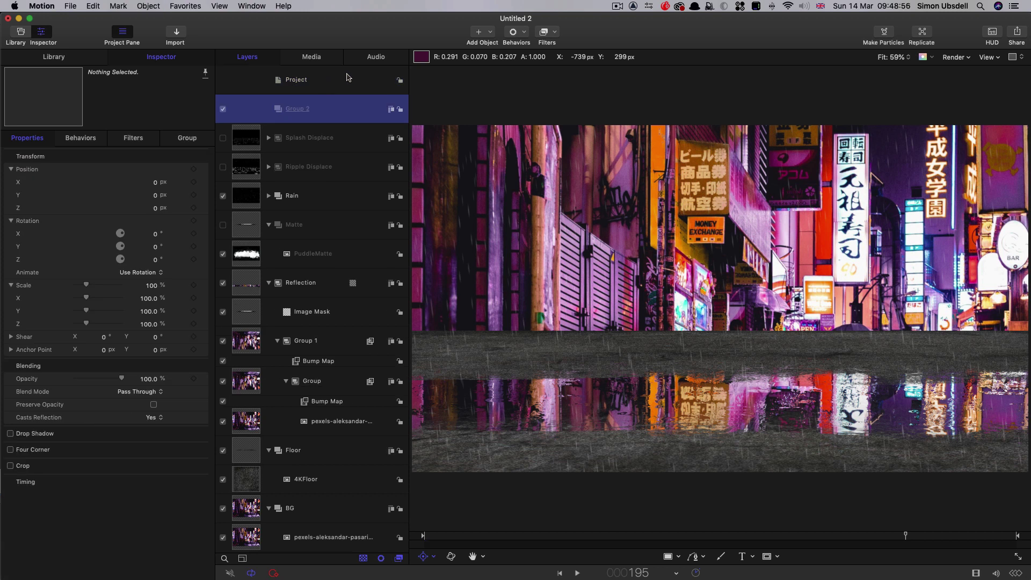
pyautogui.moveTo(541, 540); pyautogui.dragTo(572, 536)
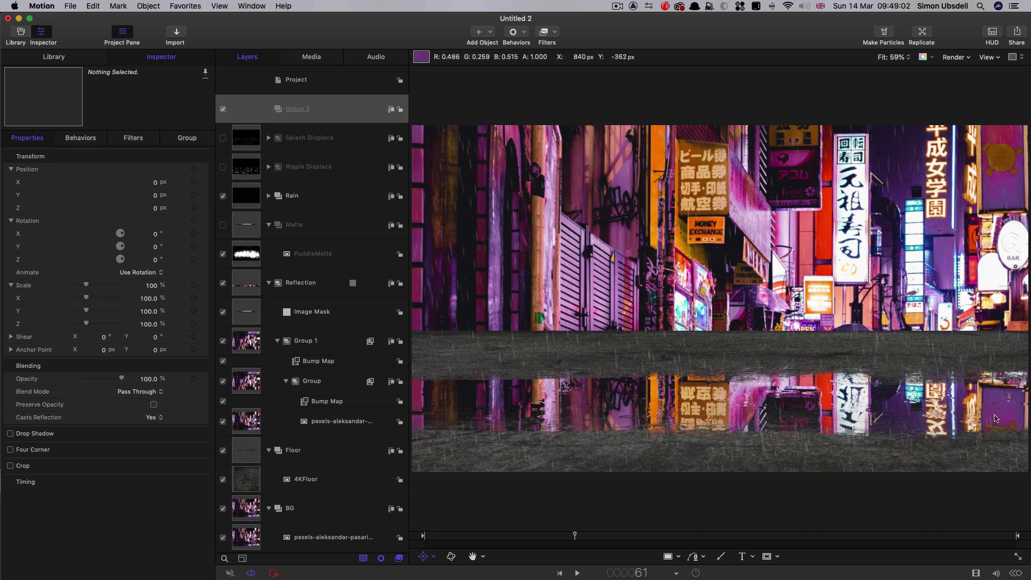
pyautogui.moveTo(559, 535); pyautogui.dragTo(641, 542)
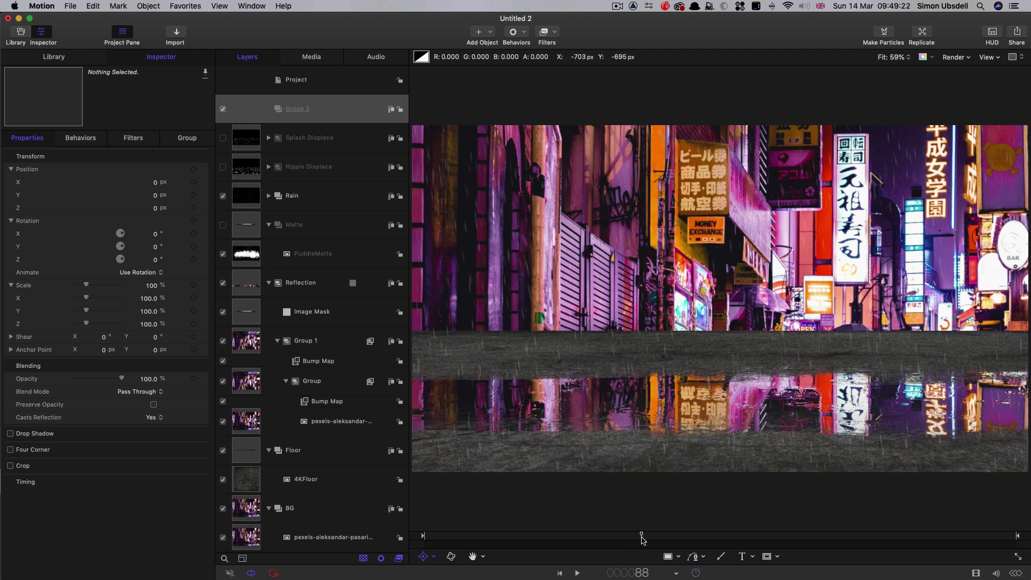
pyautogui.moveTo(641, 536); pyautogui.dragTo(616, 540)
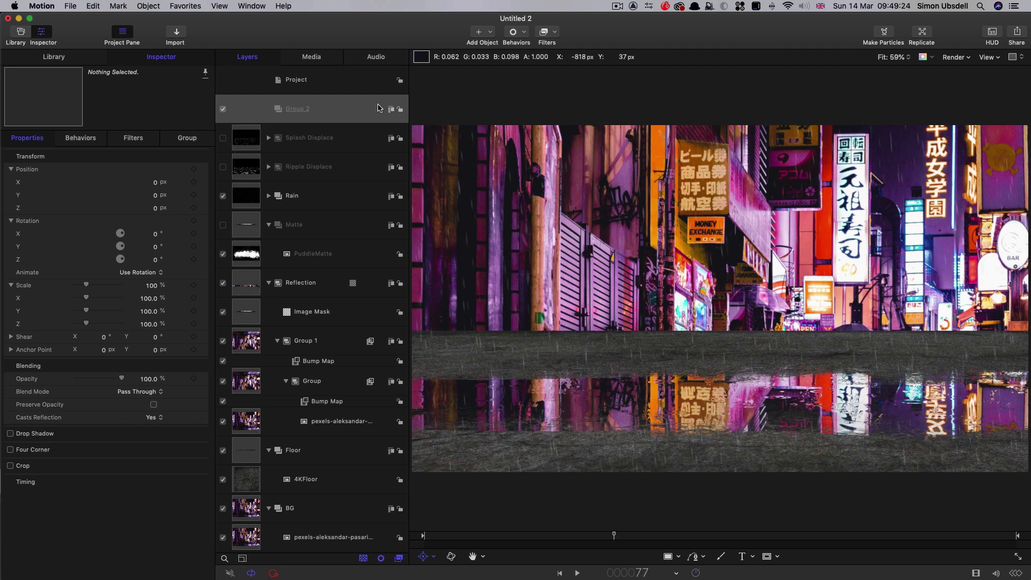
# Add a Noise generator to the new empty group and show its transform properties
pyautogui.click(347, 114)
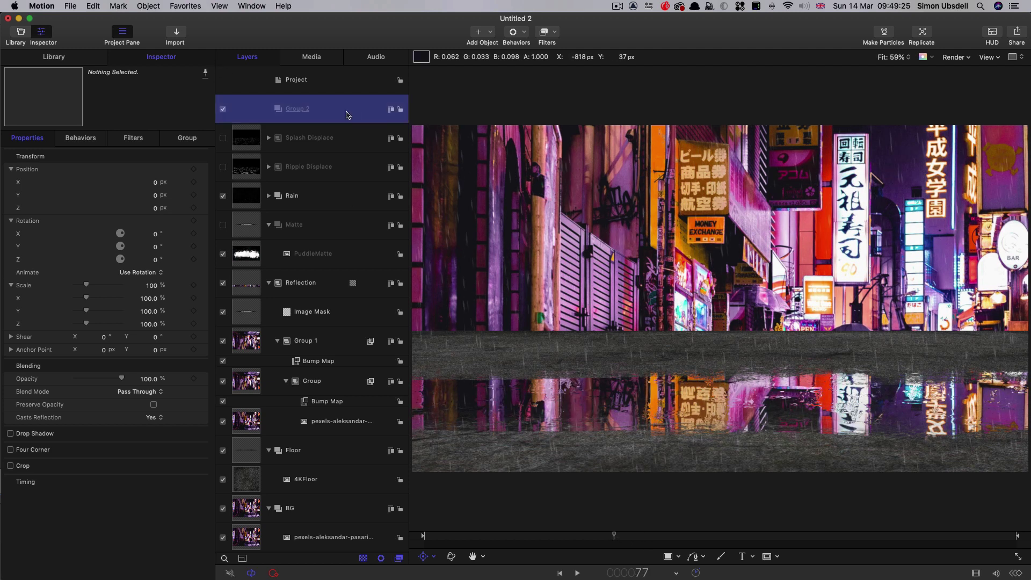
pyautogui.click(489, 32)
pyautogui.moveTo(573, 142)
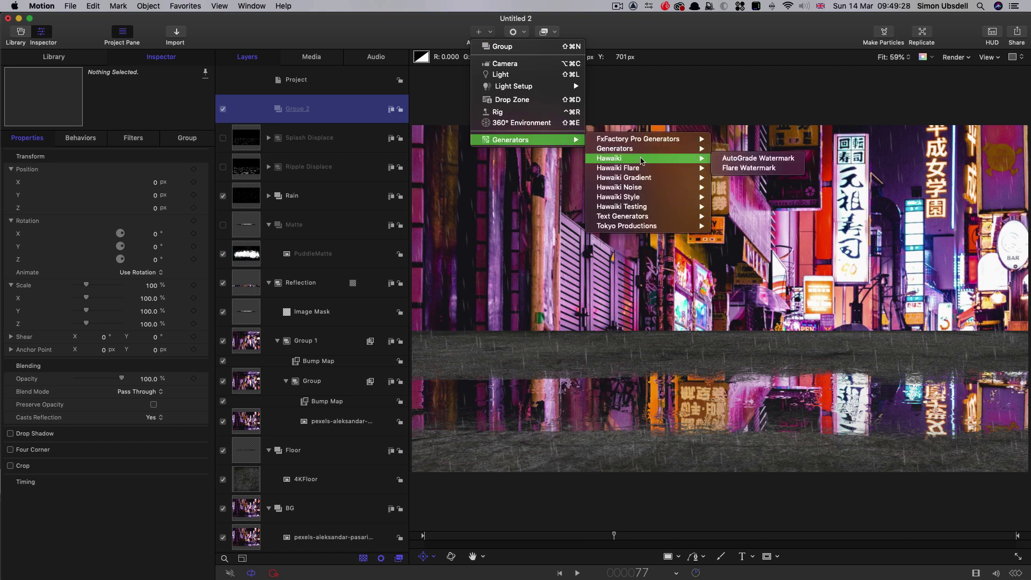
pyautogui.moveTo(631, 153)
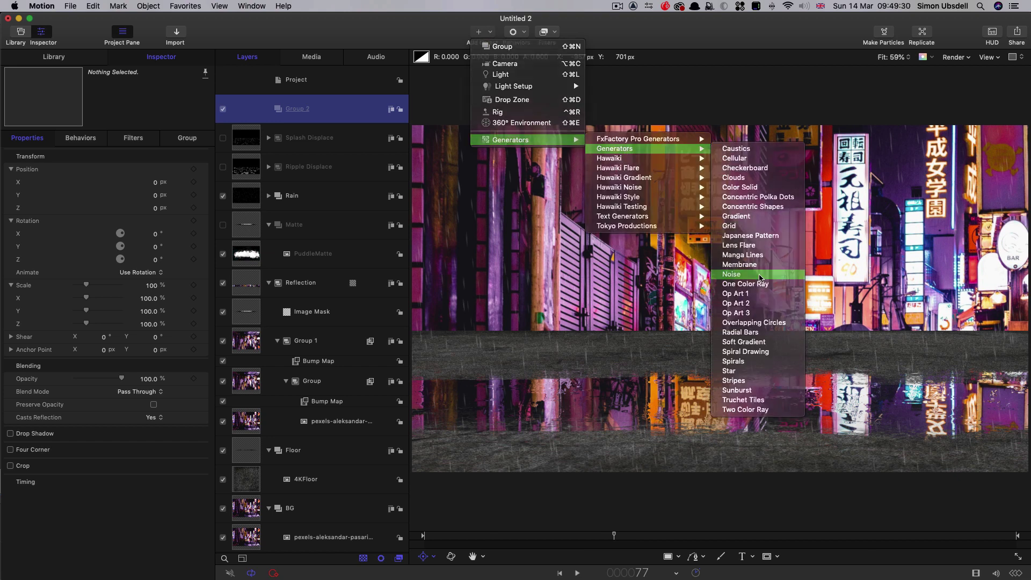
pyautogui.click(731, 274)
pyautogui.press('F1')
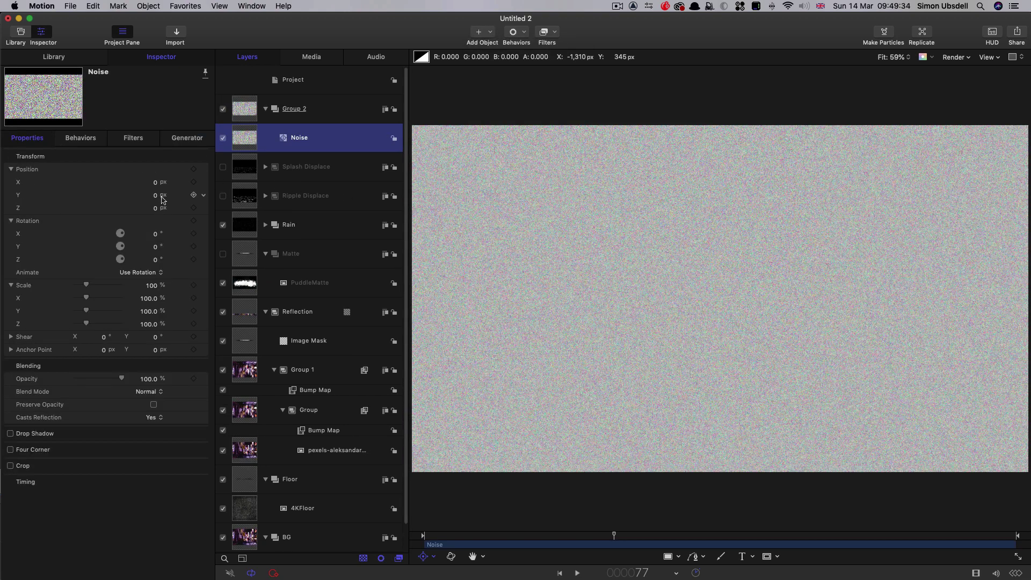
# Lay the Noise generator flat with an X rotation of -90° and set its Y position to -100 px
pyautogui.click(156, 235)
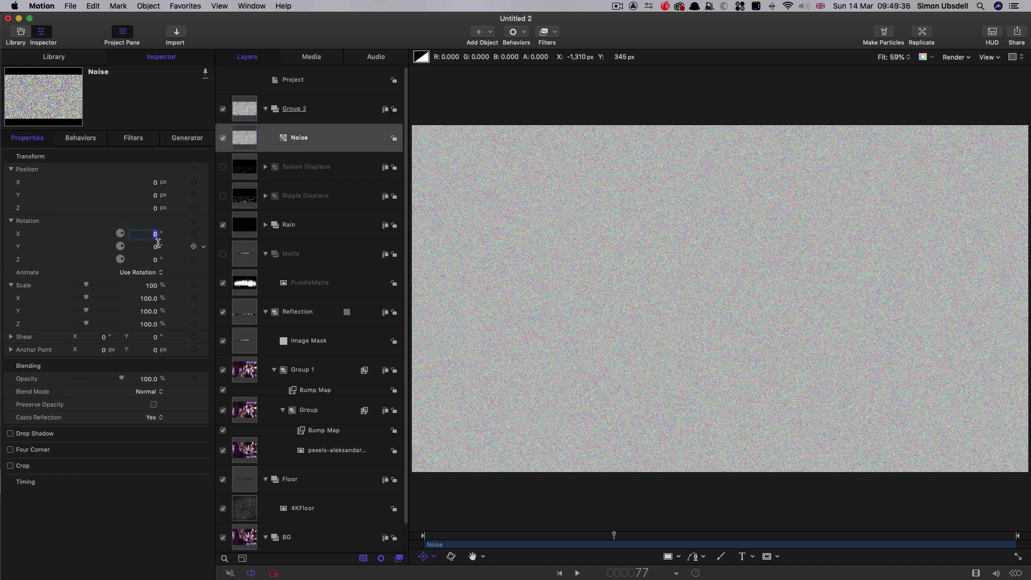
pyautogui.press('Return')
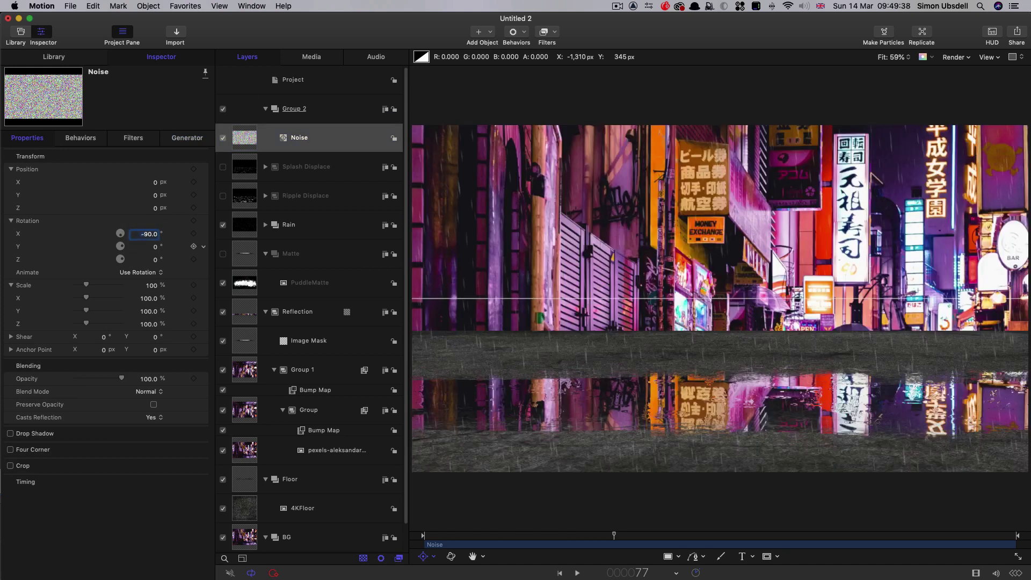
pyautogui.click(155, 195)
pyautogui.press('Return')
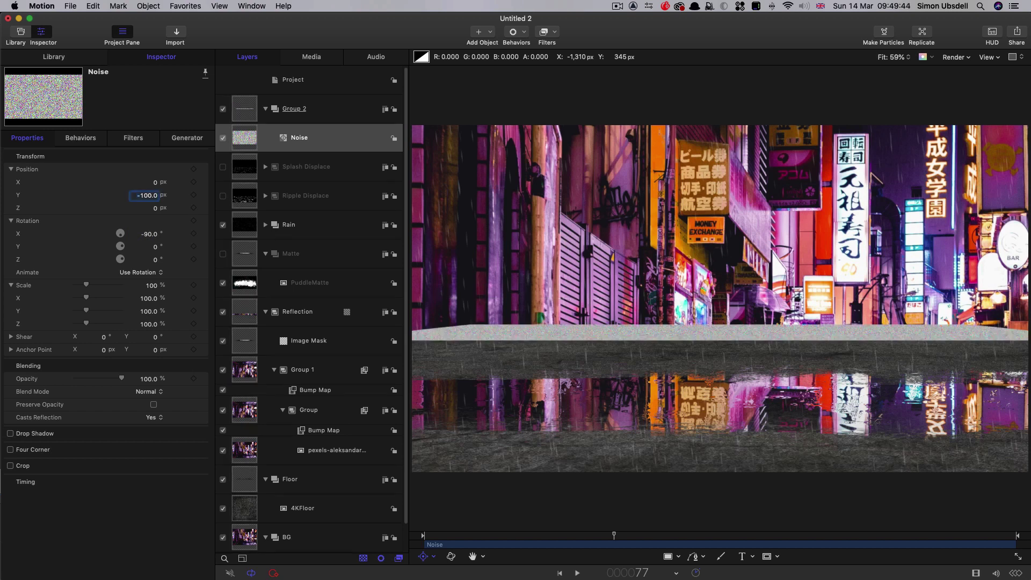
# Set the Noise generator's Z position to 1000 px and scale to 165%, and scrub to frame 81
pyautogui.click(155, 209)
pyautogui.press('Return')
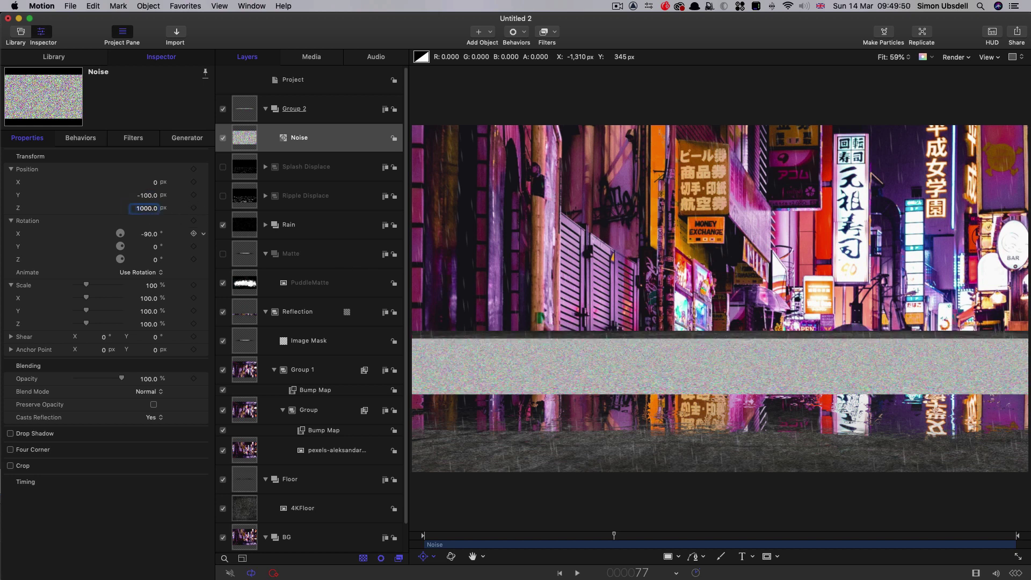
pyautogui.press('Tab')
pyautogui.write('165')
pyautogui.press('Return')
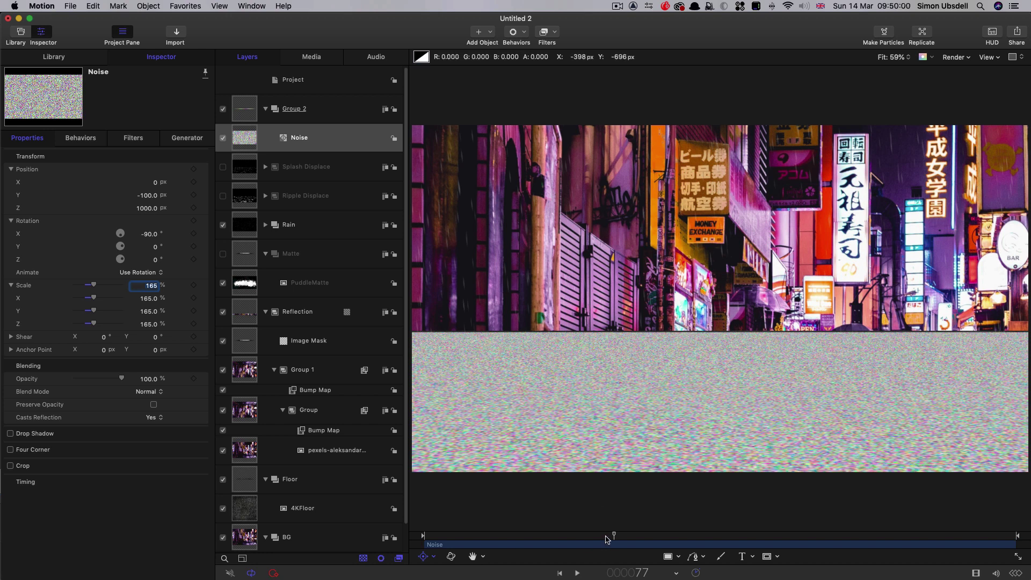
pyautogui.moveTo(607, 540)
pyautogui.mouseDown()
pyautogui.moveTo(548, 538)
pyautogui.moveTo(709, 539)
pyautogui.moveTo(626, 538)
pyautogui.mouseUp()
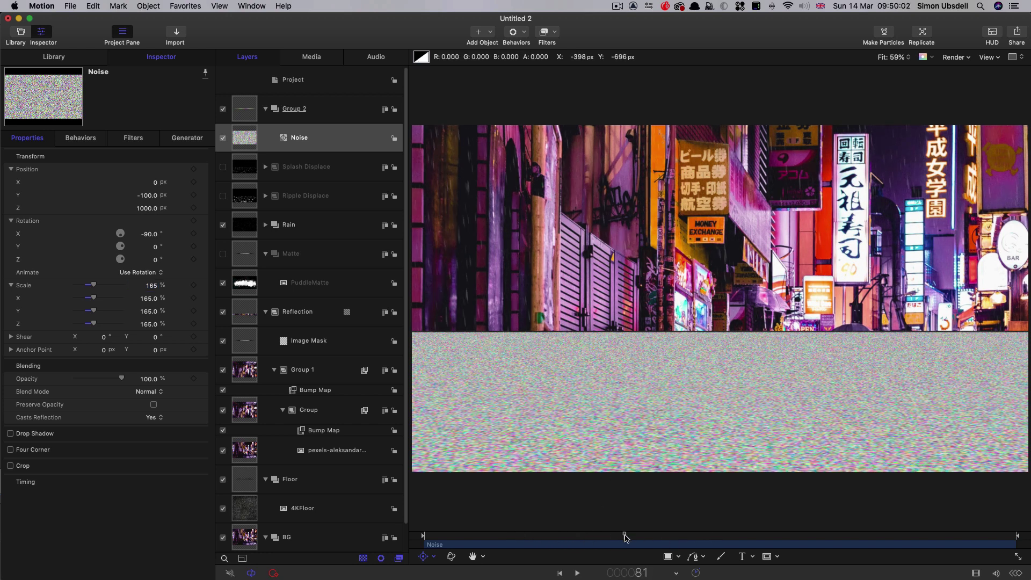
# Apply a Crystallize filter to the Noise generator with size 3 and speed 0.2, and preview its motion
pyautogui.click(553, 31)
pyautogui.moveTo(573, 490)
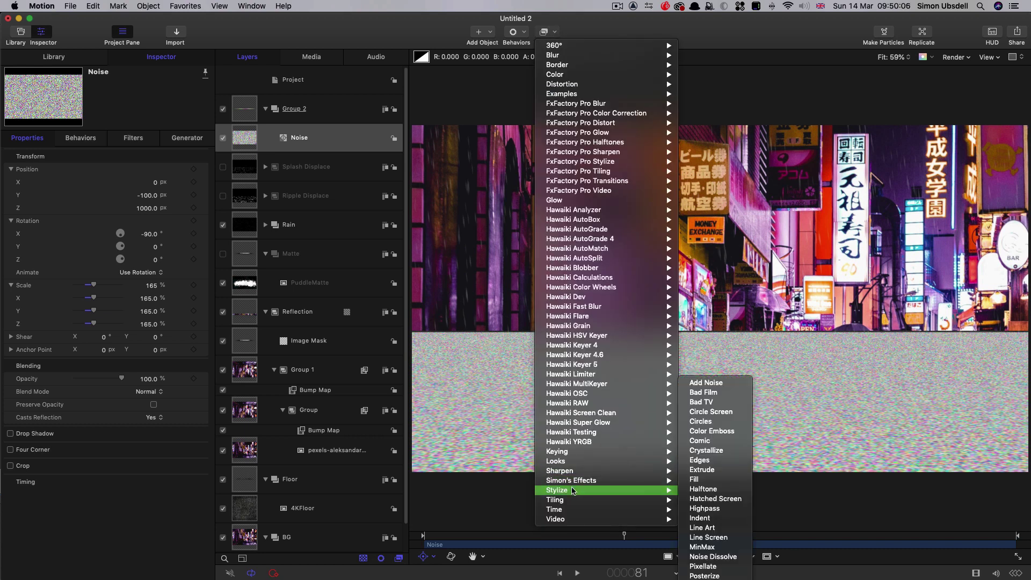
pyautogui.click(728, 454)
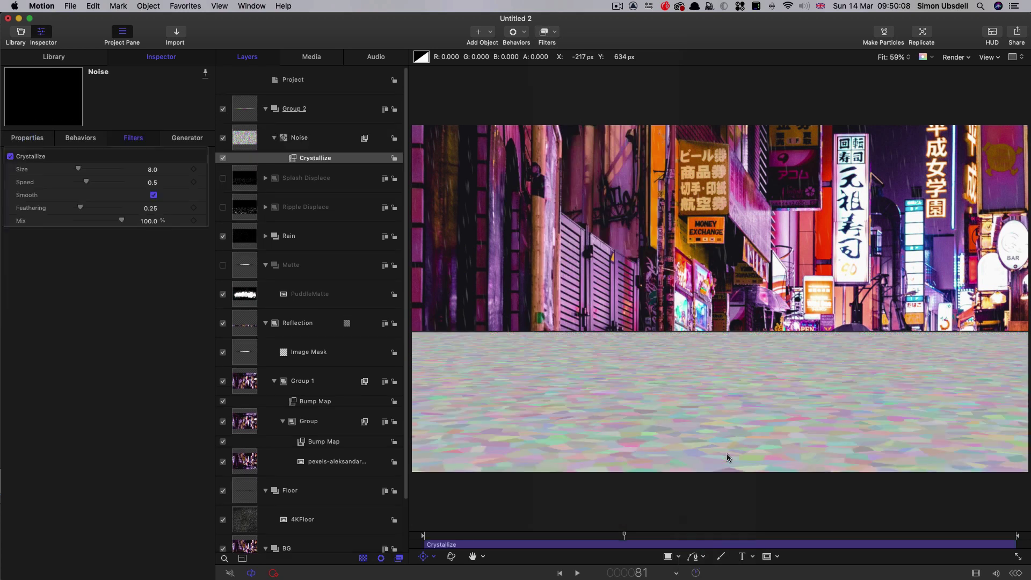
pyautogui.moveTo(79, 172); pyautogui.dragTo(3, 170)
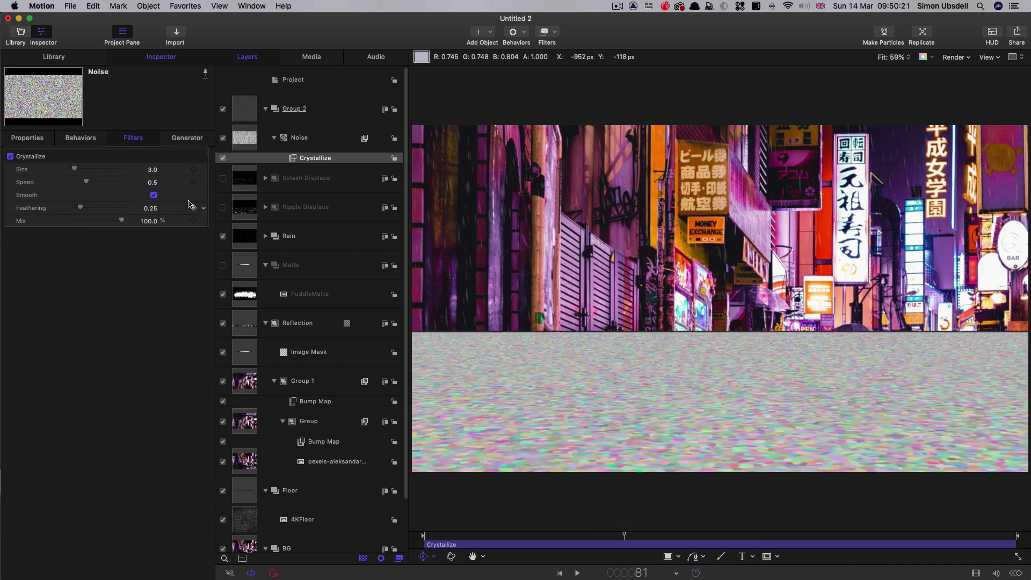
pyautogui.click(153, 182)
pyautogui.press('Return')
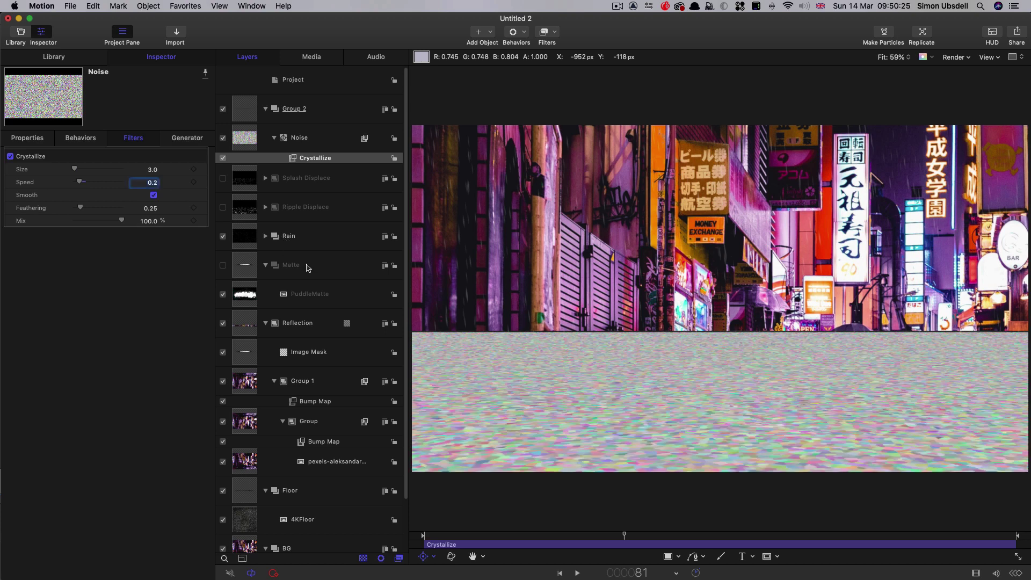
pyautogui.click(509, 536)
pyautogui.press('space')
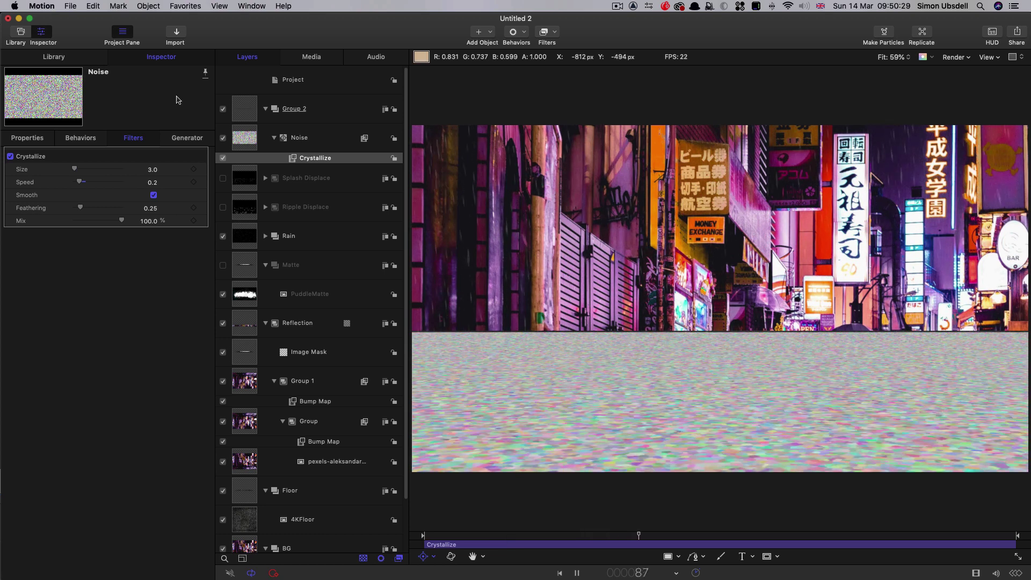
pyautogui.press('space')
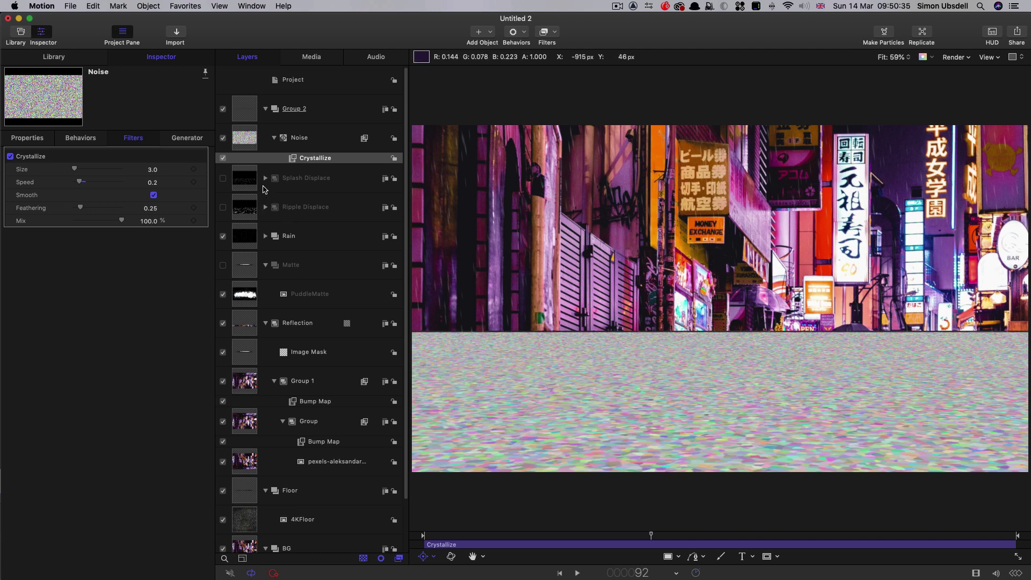
# Copy the Color Solid copy from Splash Displace into the noise group, behind the Noise generator, and rename that group Waves Displace
pyautogui.click(265, 178)
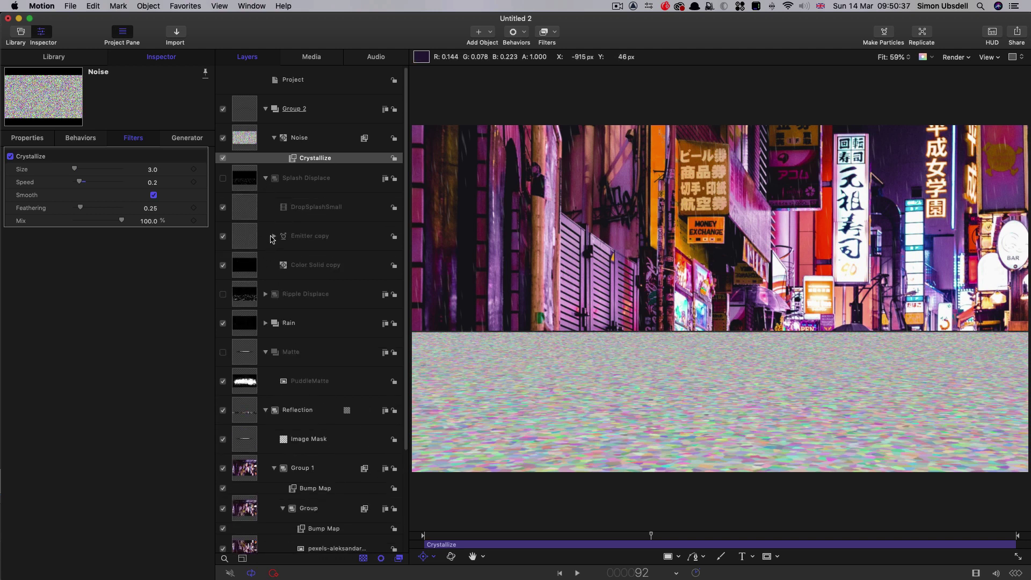
pyautogui.click(241, 267)
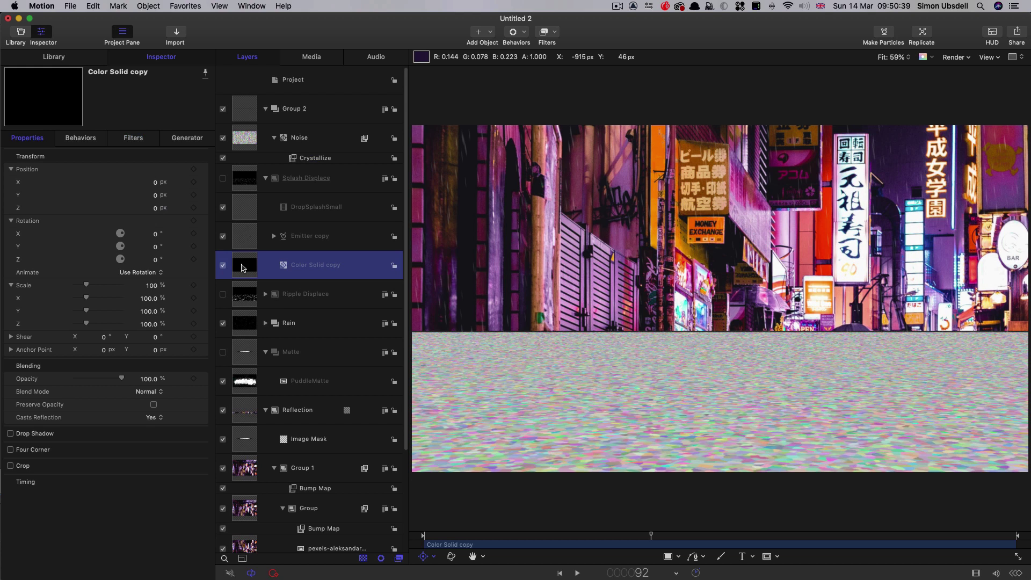
pyautogui.moveTo(242, 267); pyautogui.dragTo(275, 120)
pyautogui.press('super+bracketleft')
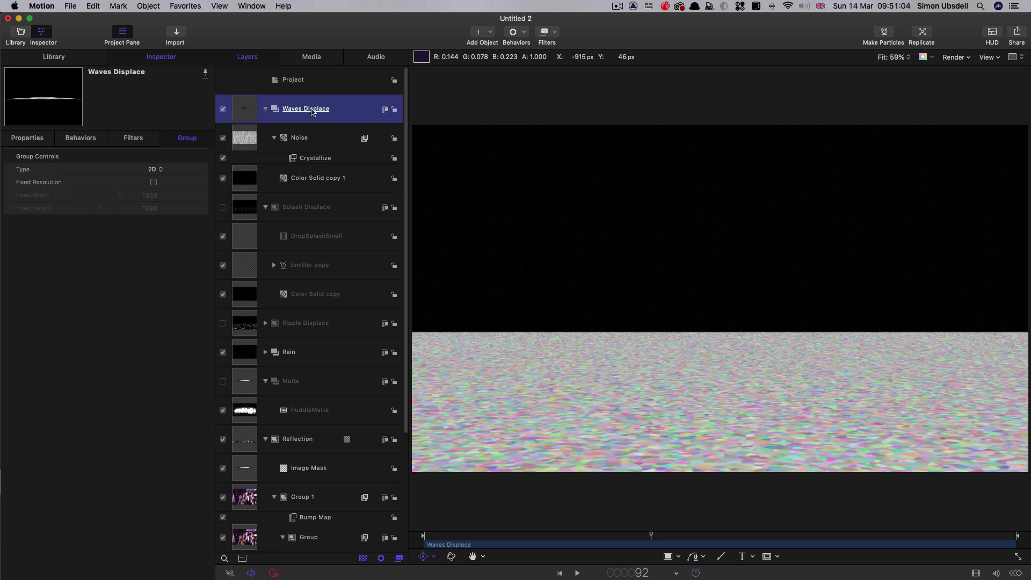
# Collapse the Waves Displace group and turn off its visibility
pyautogui.click(265, 109)
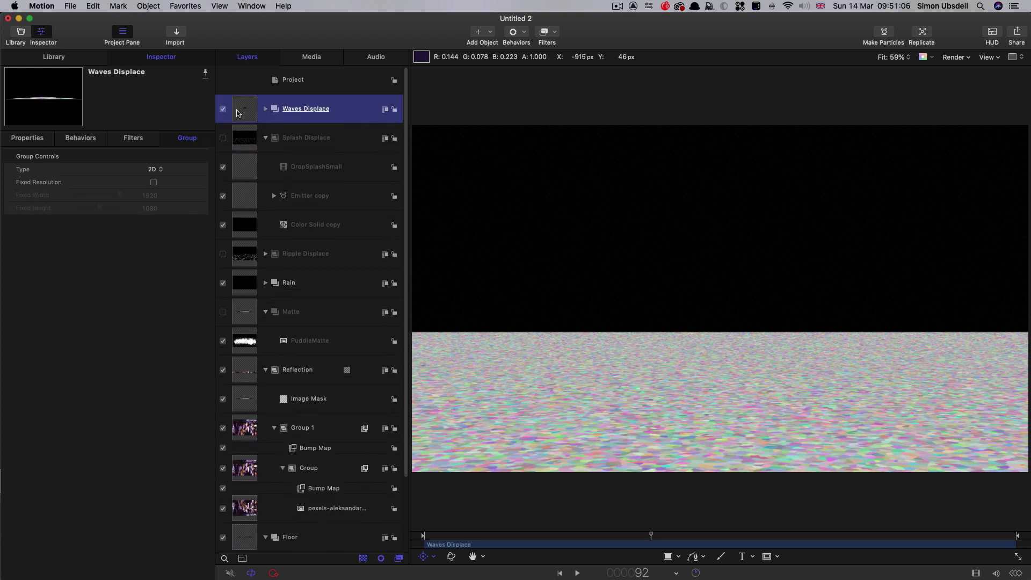
pyautogui.click(222, 109)
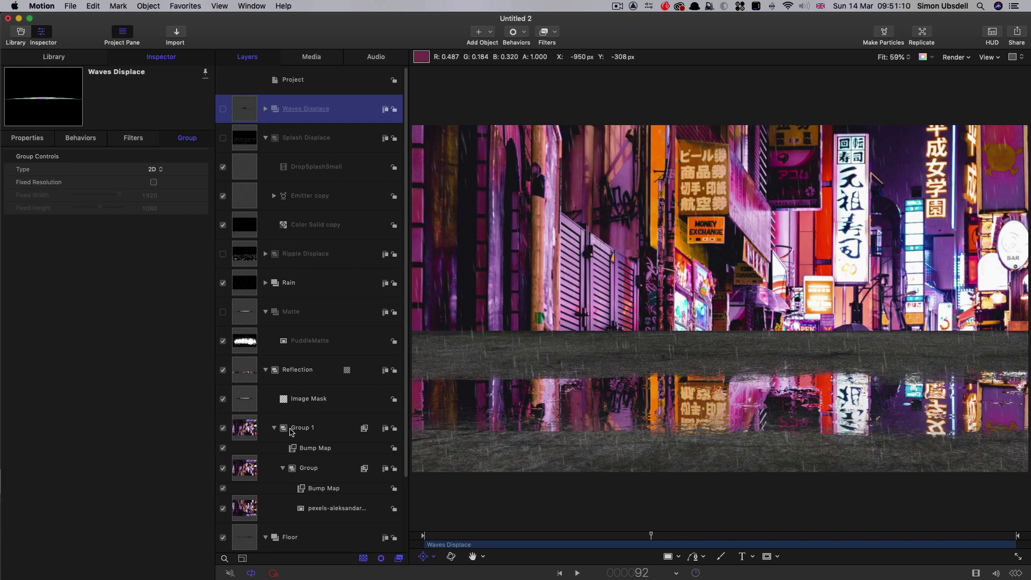
# Create a new group inside the Reflection's innermost group and move the street photo into it
pyautogui.scroll(-2, 290, 433)
pyautogui.scroll(-2, 289, 433)
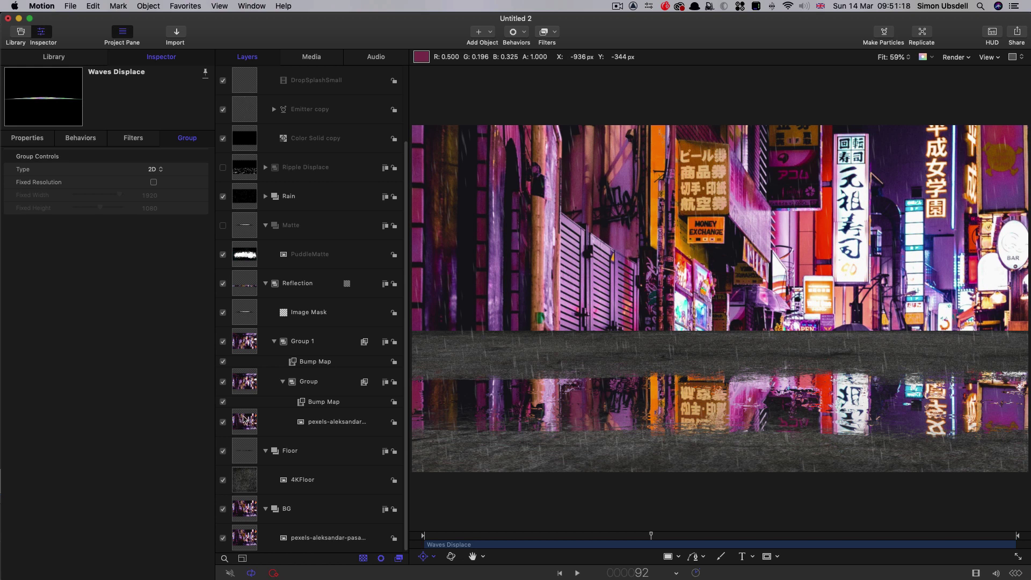
pyautogui.click(245, 420)
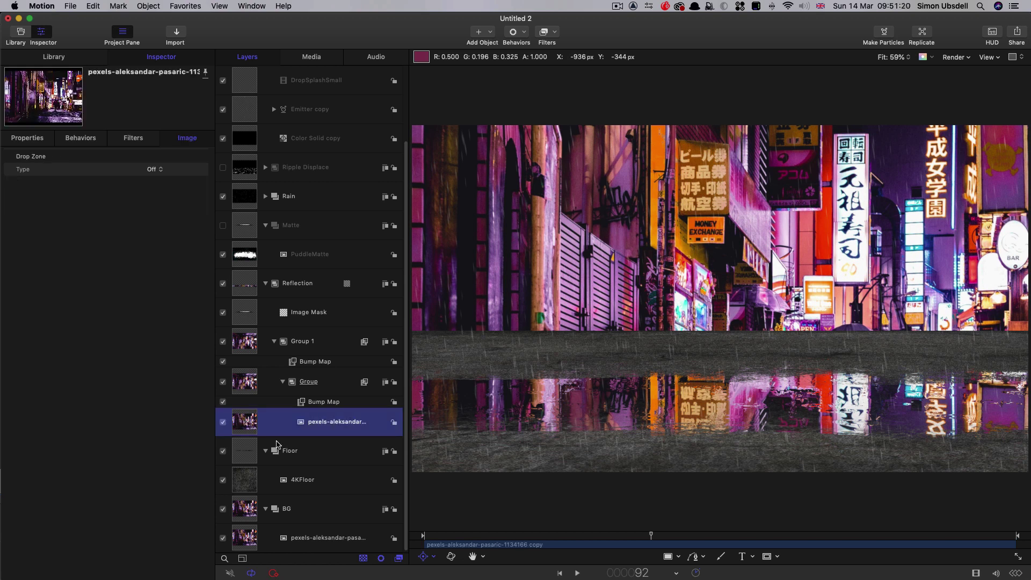
pyautogui.press('super+shift+g')
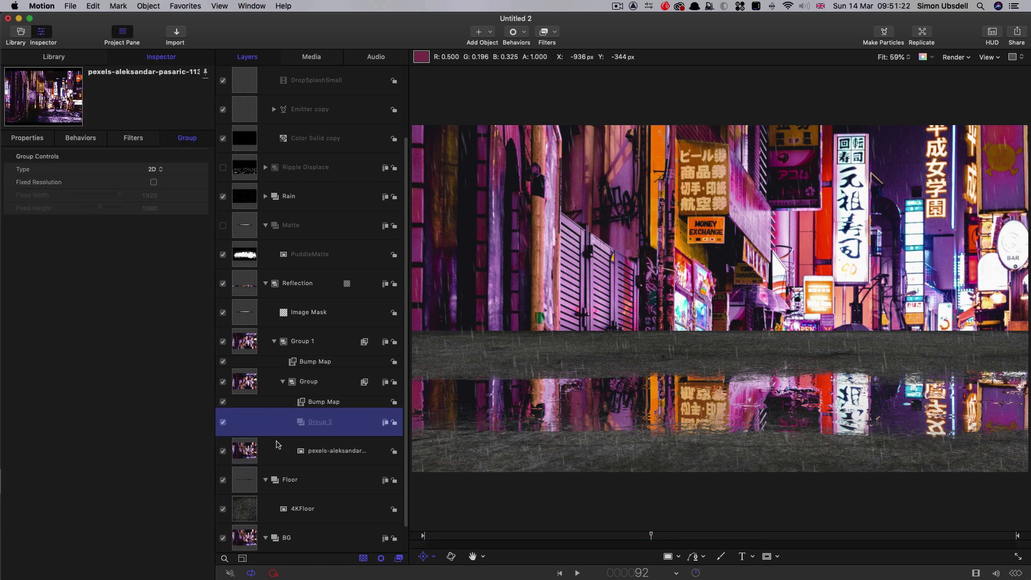
pyautogui.moveTo(240, 461); pyautogui.dragTo(244, 425)
pyautogui.click(245, 424)
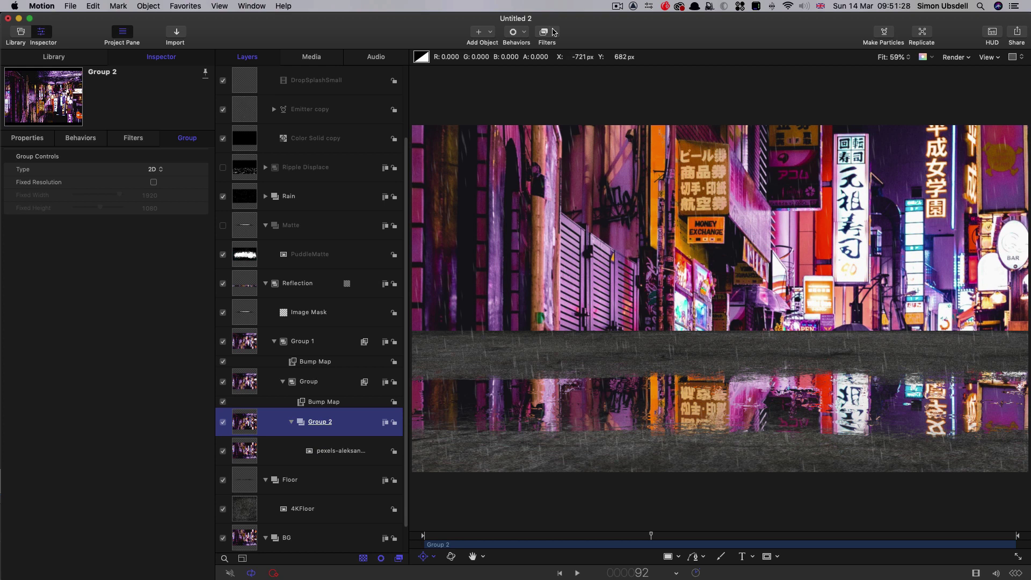
# Add a Bump Map filter to Group 2 with Waves Displace as its map image, and turn on Fixed Resolution for Waves Displace
pyautogui.click(551, 30)
pyautogui.moveTo(558, 86)
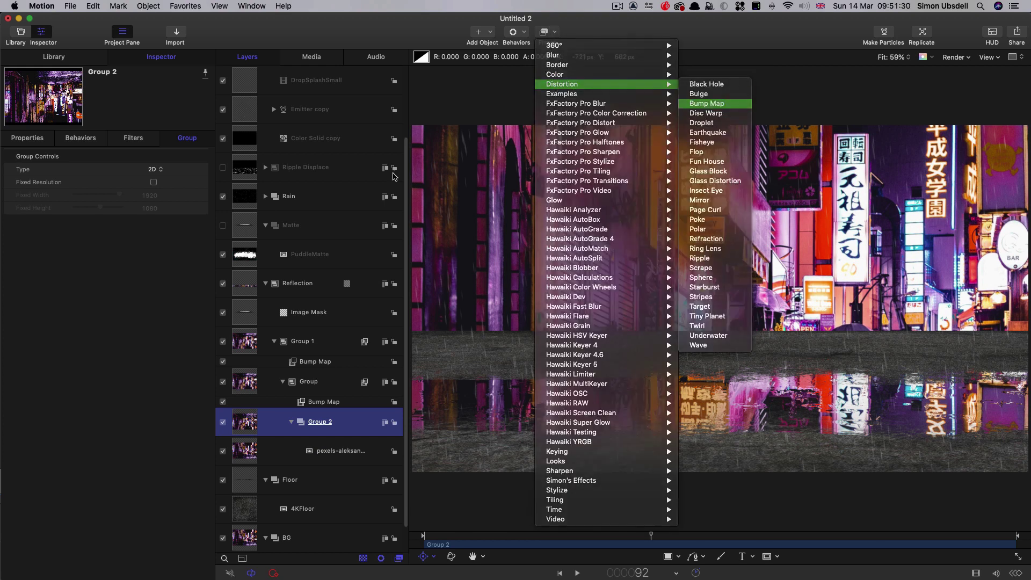
pyautogui.click(724, 104)
pyautogui.scroll(4, 286, 122)
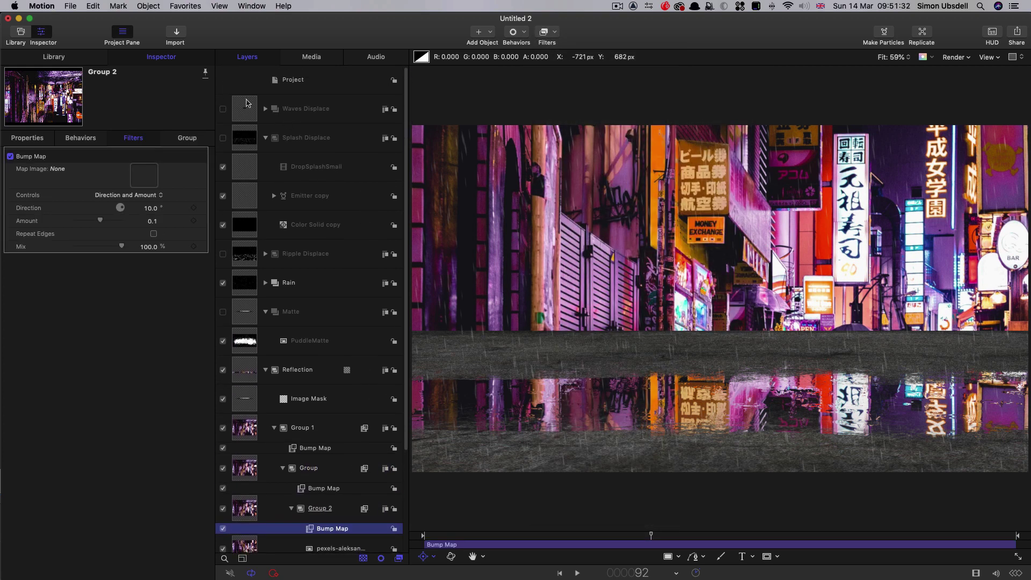
pyautogui.moveTo(246, 103); pyautogui.dragTo(144, 178)
pyautogui.click(248, 108)
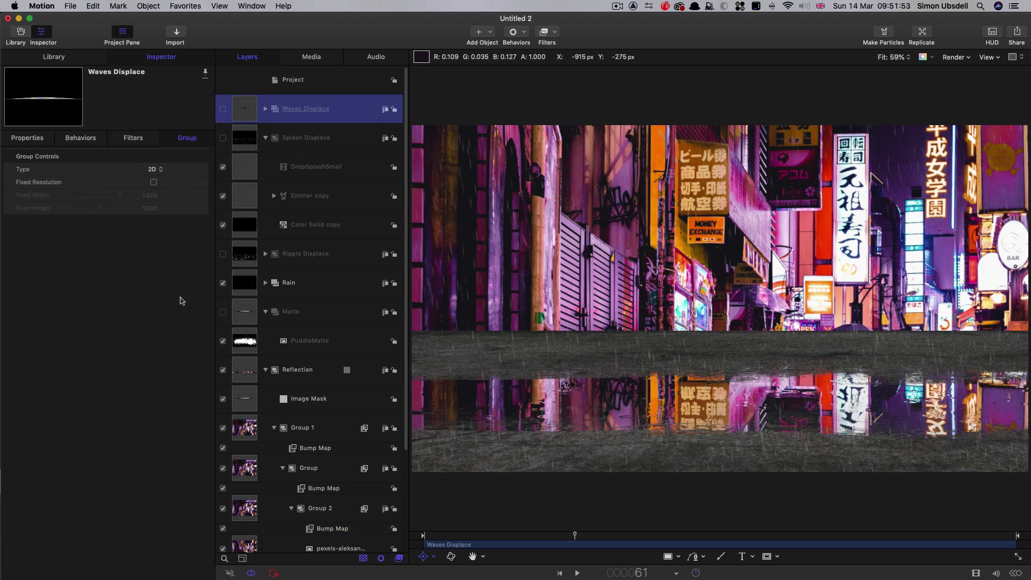
pyautogui.click(153, 183)
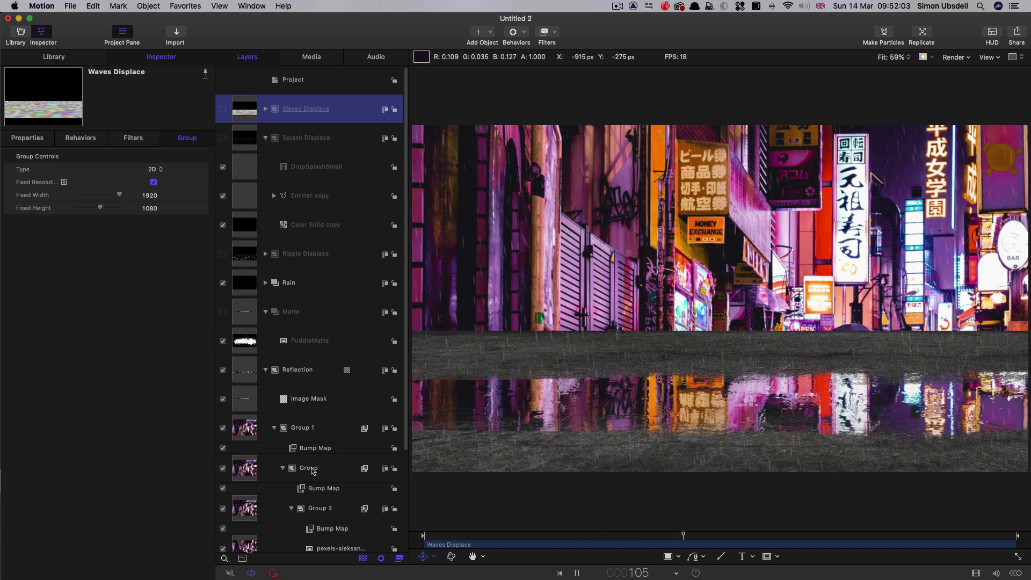
# Turn off the Bump Map filters on Group and Group 1 to isolate the waves distortion during playback
pyautogui.scroll(-3, 322, 463)
pyautogui.click(326, 445)
pyautogui.click(223, 401)
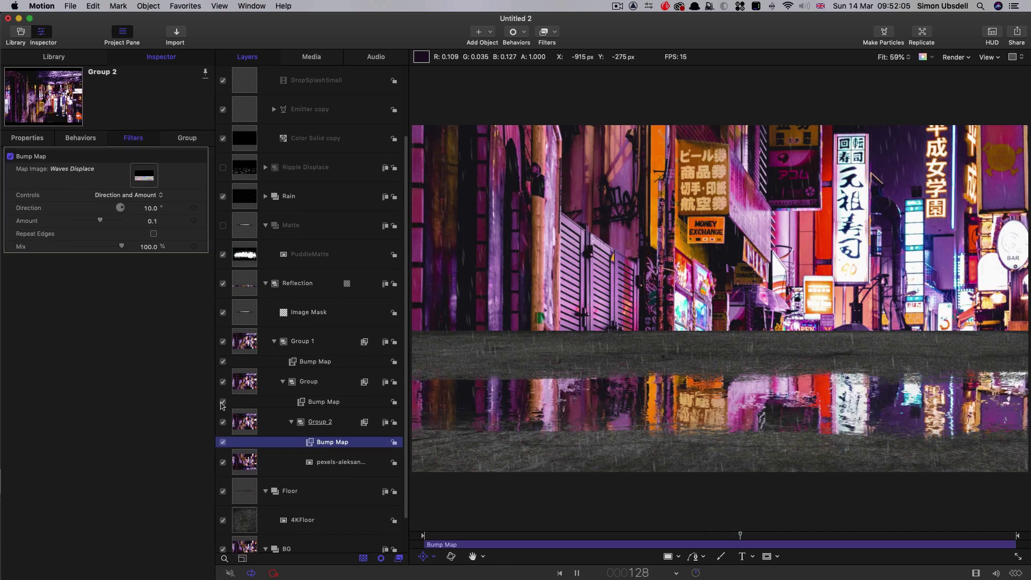
pyautogui.click(223, 362)
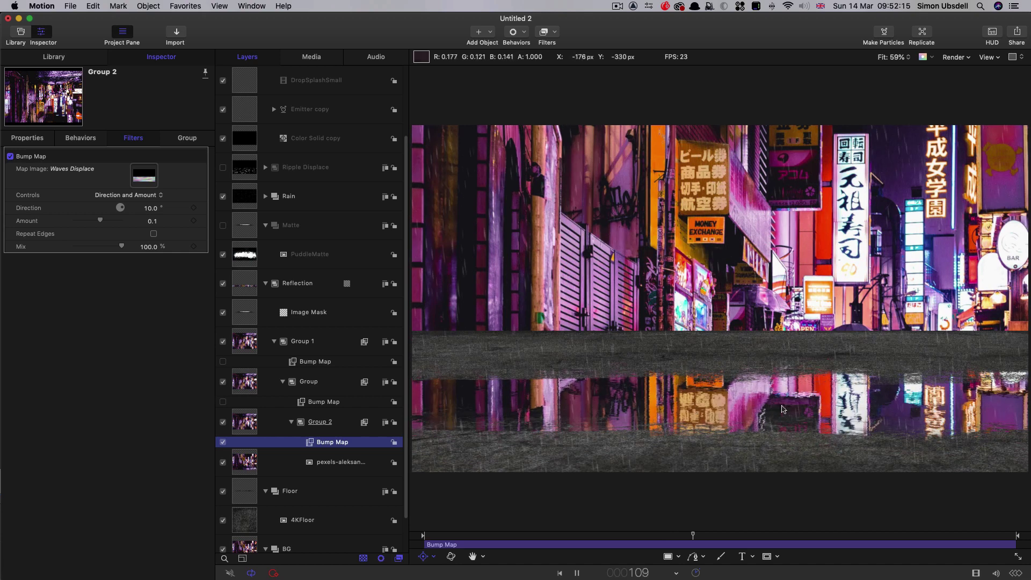
# Try an amount of 1 on Group 2's Bump Map, return it to 0.1, and re-enable the other two Bump Maps
pyautogui.click(152, 221)
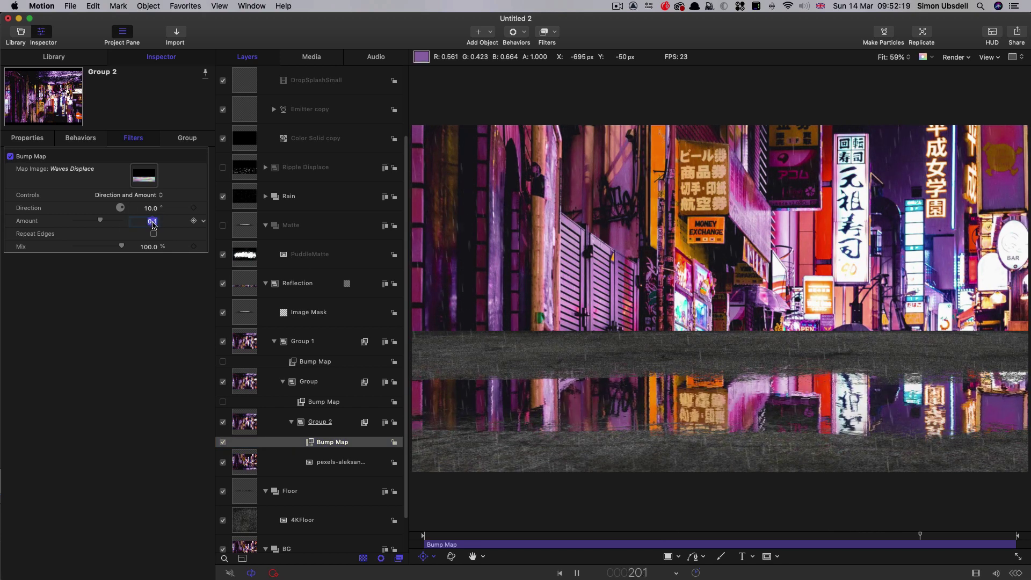
pyautogui.write('1')
pyautogui.press('Return')
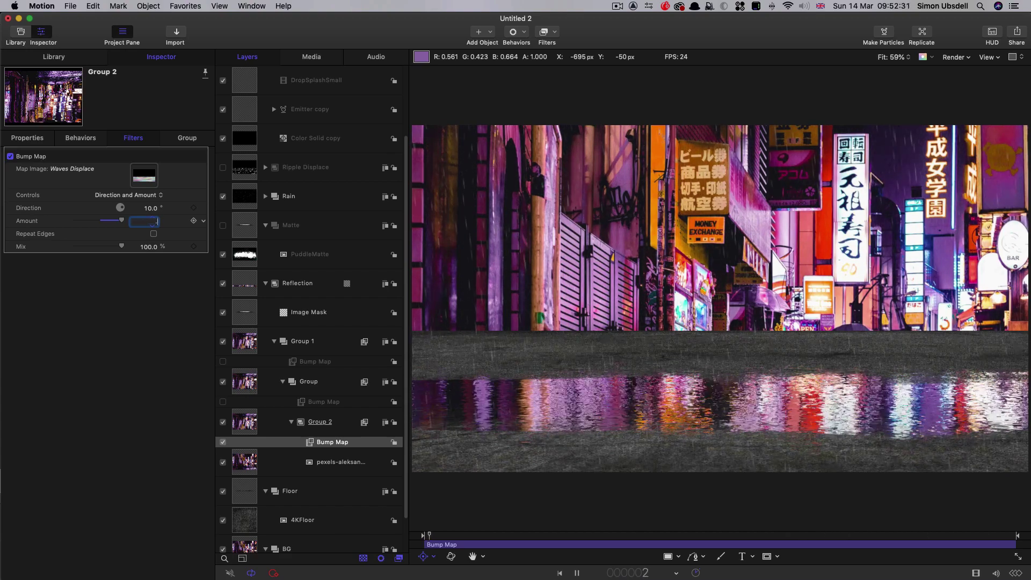
pyautogui.write('0.1')
pyautogui.press('Return')
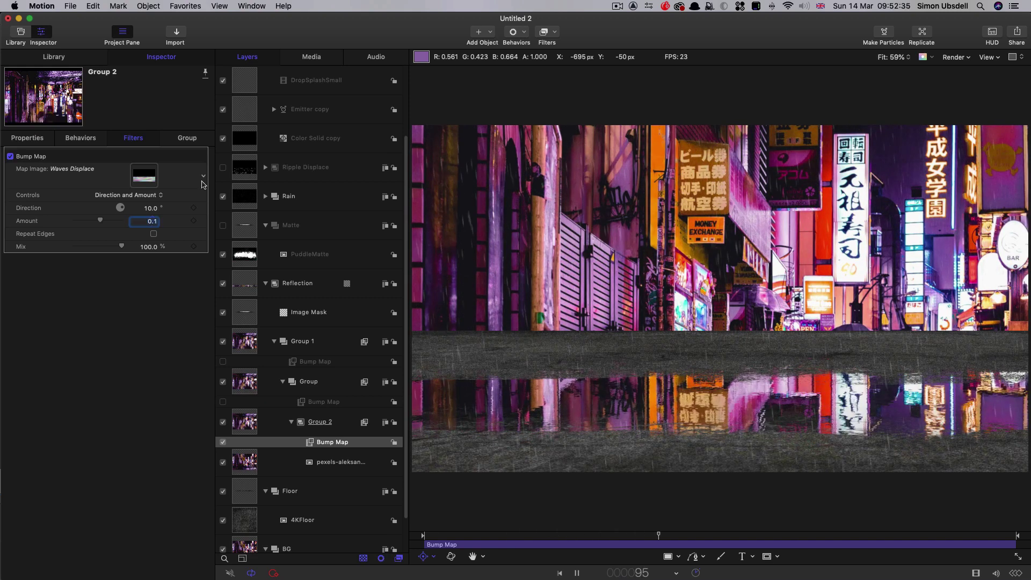
pyautogui.click(223, 402)
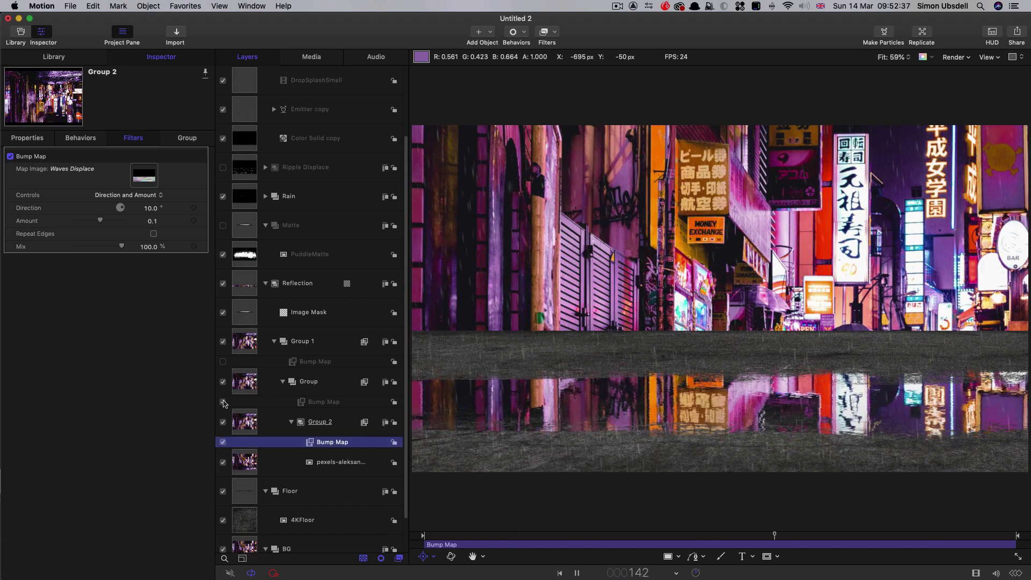
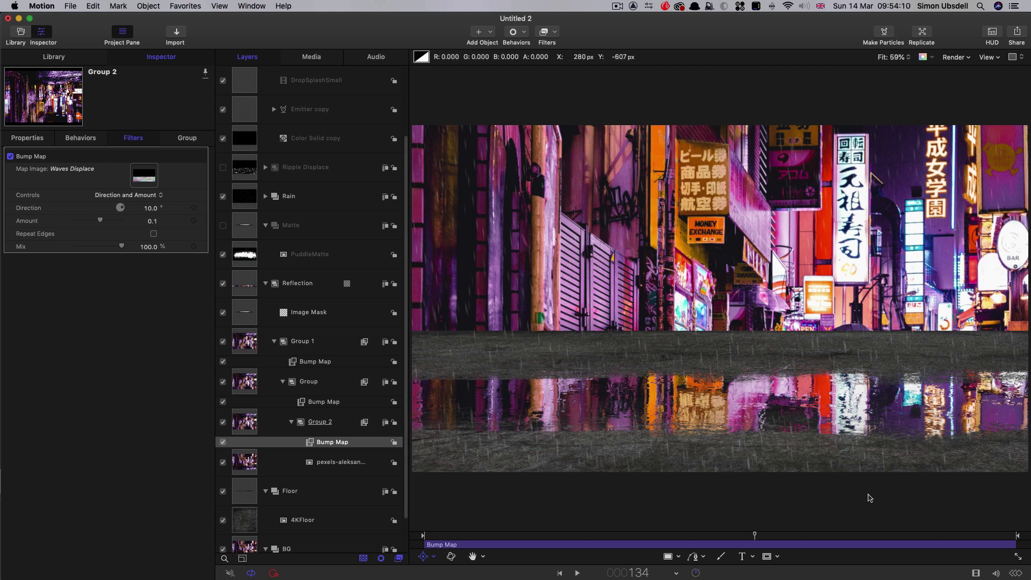
# Select the 4KFloor layer in the Floor group and collapse the Reflection group
pyautogui.scroll(-3, 287, 480)
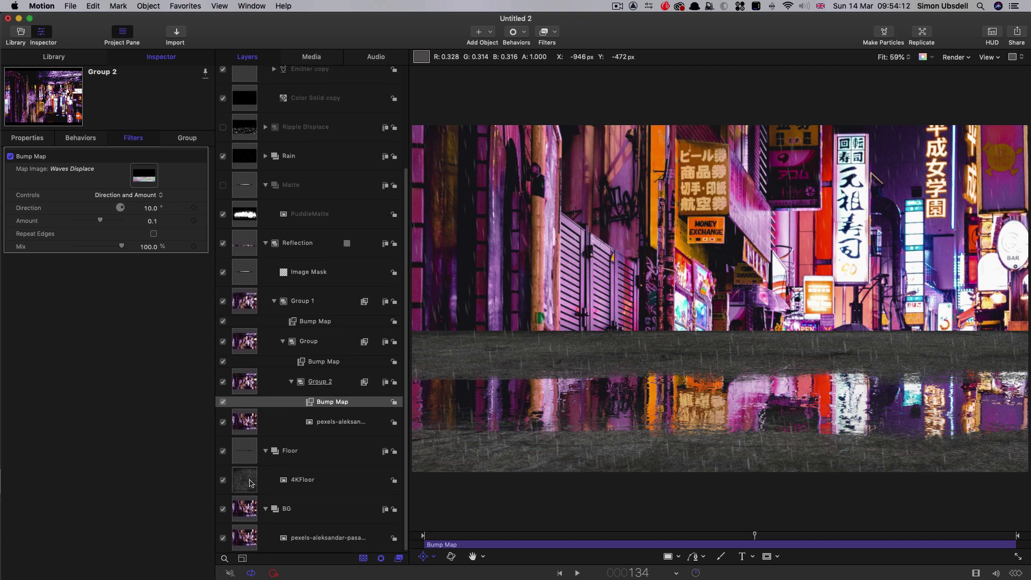
pyautogui.click(250, 487)
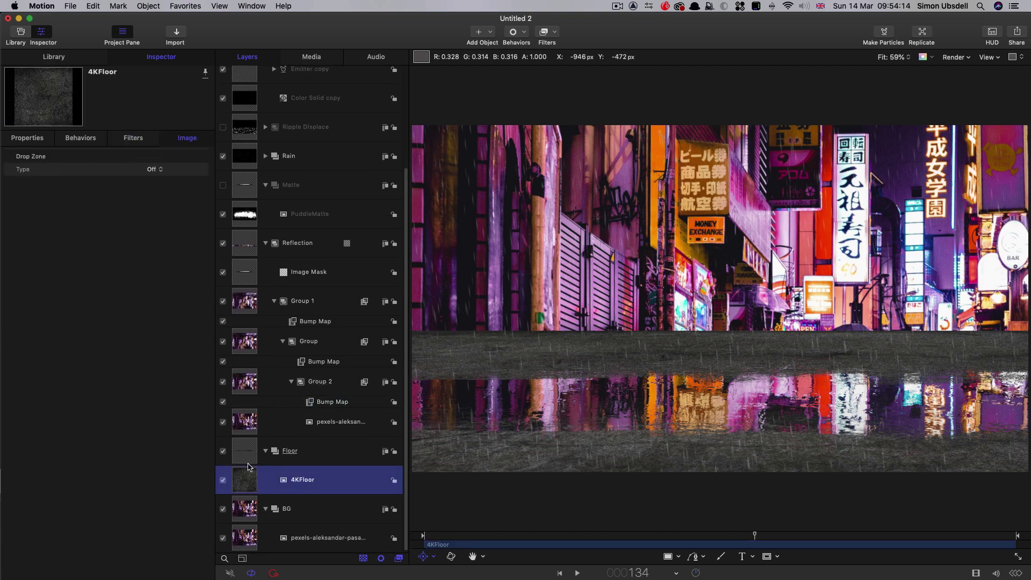
pyautogui.click(267, 244)
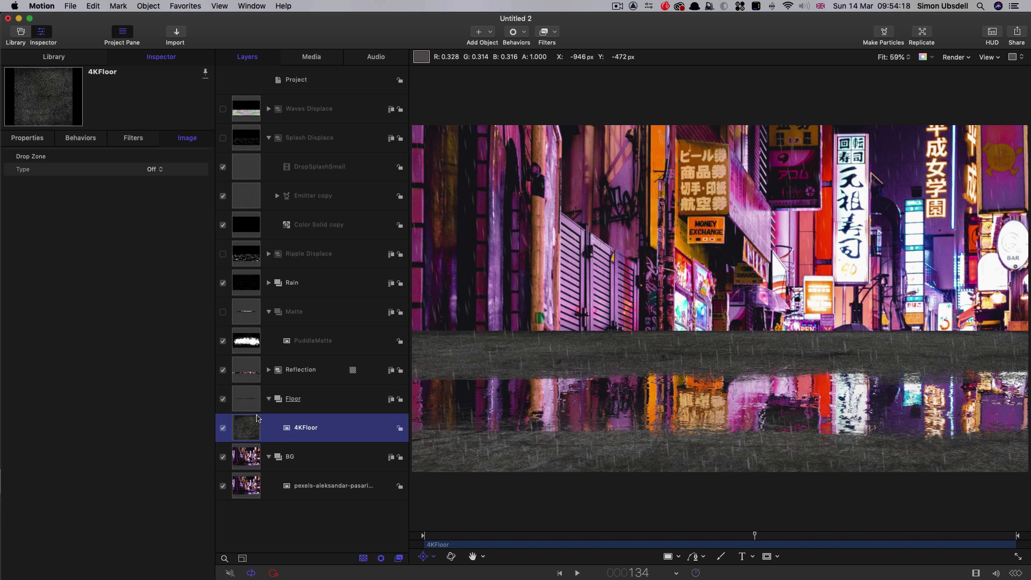
# Collapse the Splash Displace group and import Girder.png from TUTORIAL MEDIA into the Floor group
pyautogui.click(268, 138)
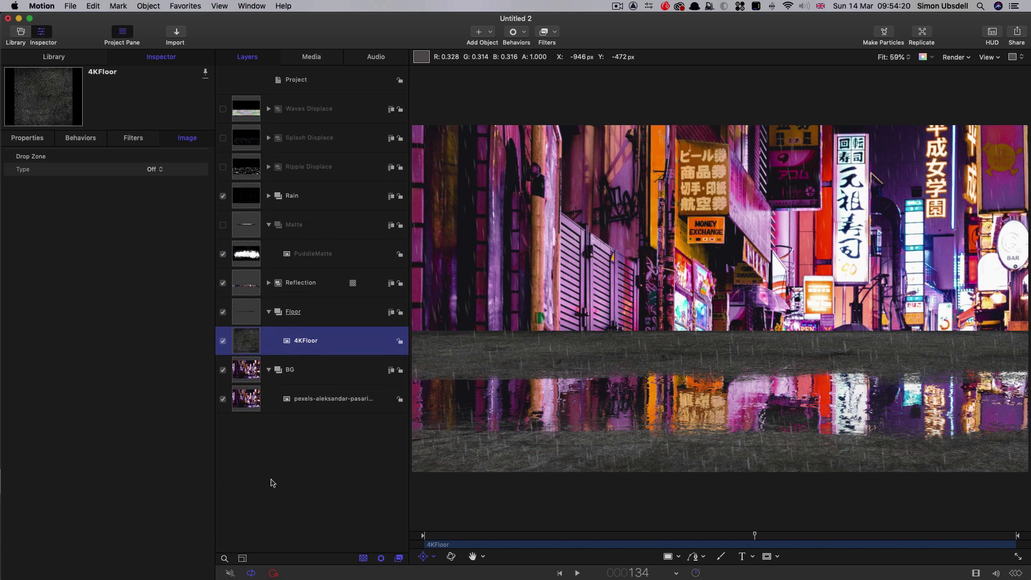
pyautogui.click(176, 32)
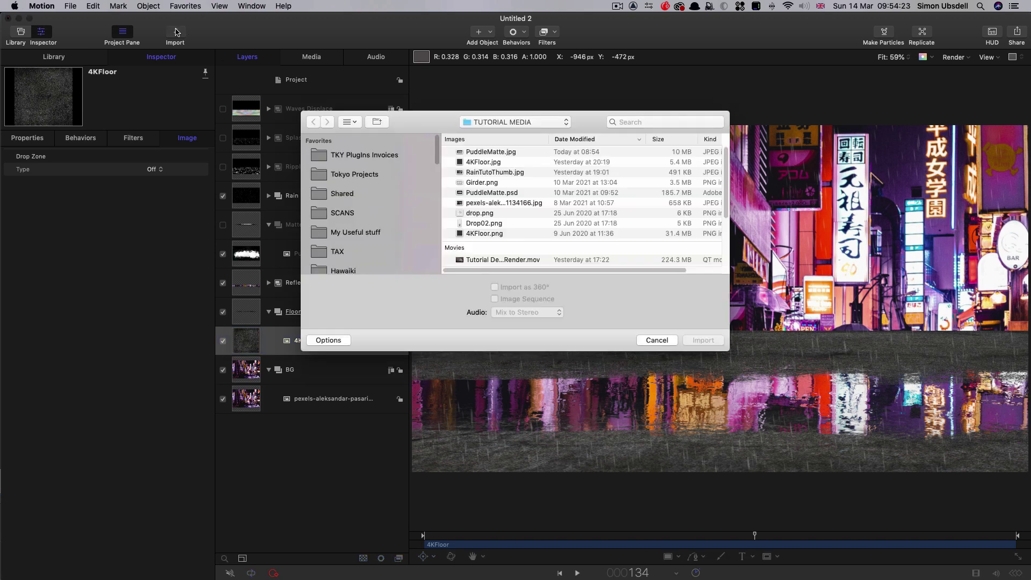
pyautogui.click(482, 184)
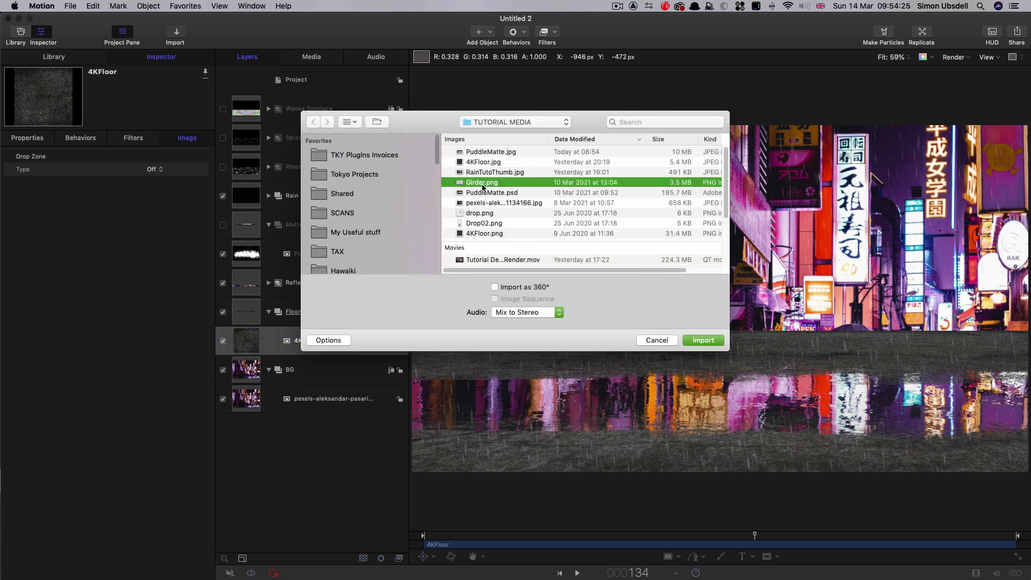
pyautogui.click(703, 340)
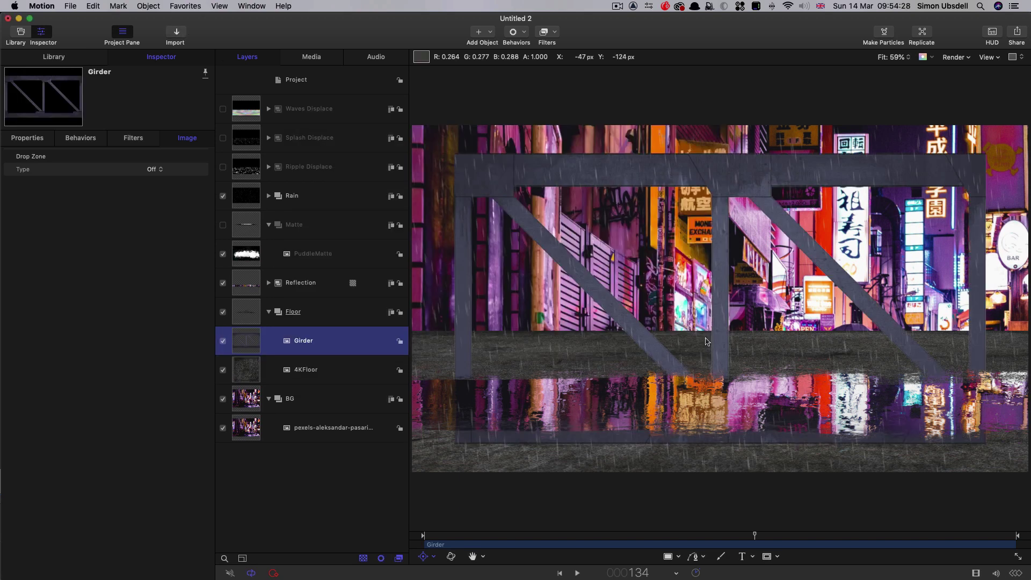
# Replicate the Girder layer and set the replicator's shape to Line
pyautogui.click(28, 139)
pyautogui.click(144, 6)
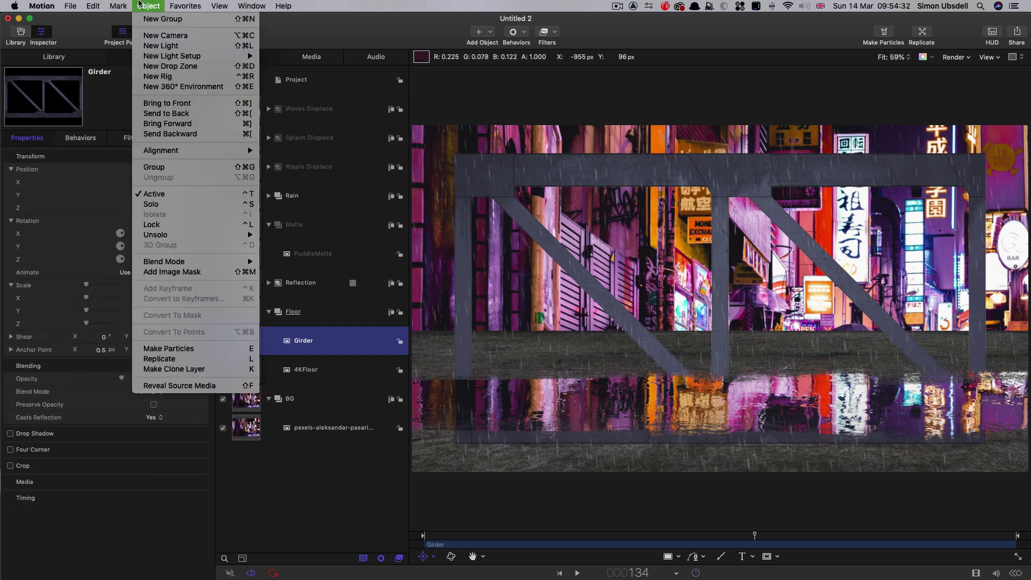
pyautogui.click(173, 363)
pyautogui.click(146, 169)
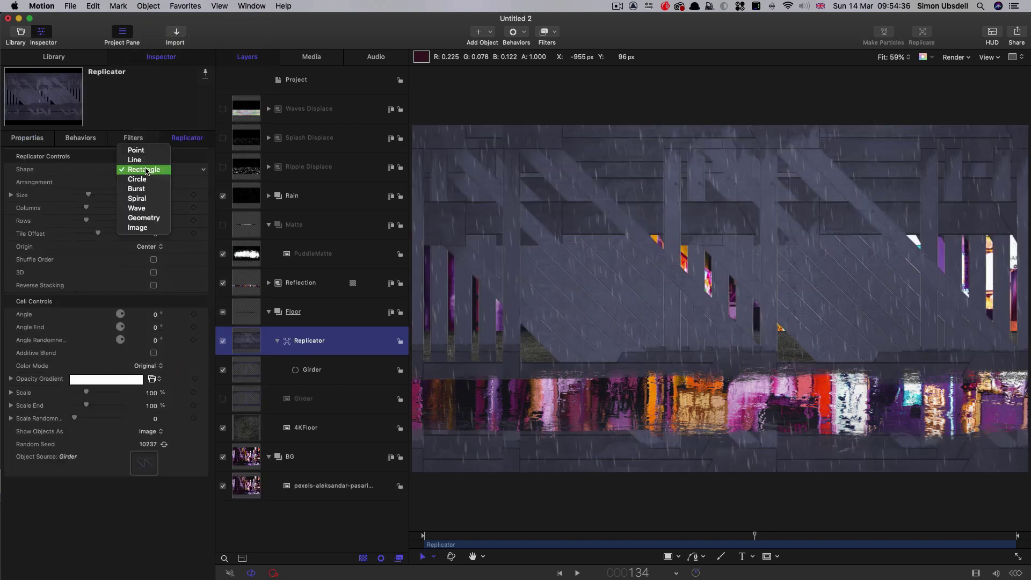
pyautogui.click(136, 159)
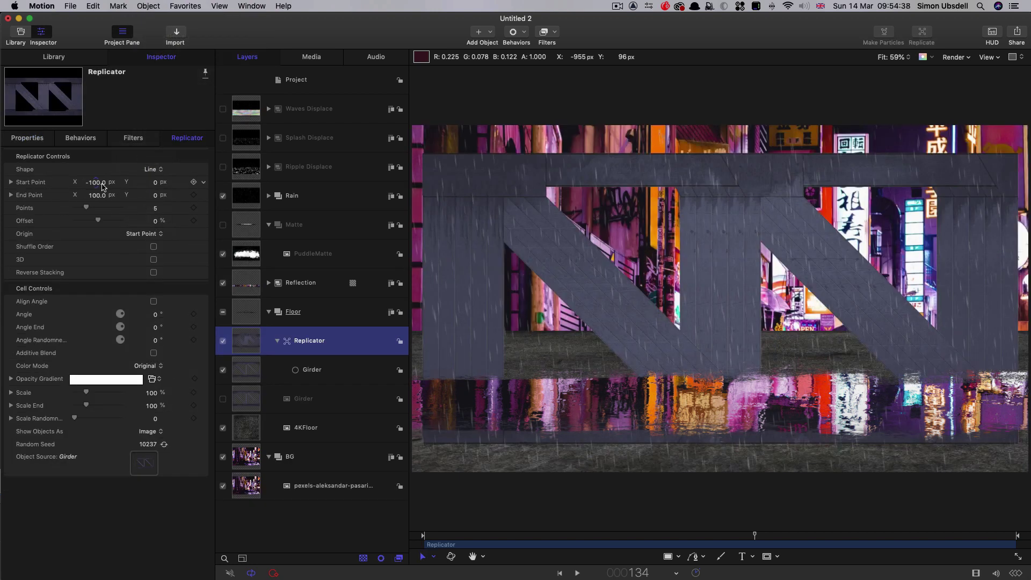
# Set the replicator line's start point X to -2000 px, end point X to 2000 px, and points to 6
pyautogui.click(95, 182)
pyautogui.write('-')
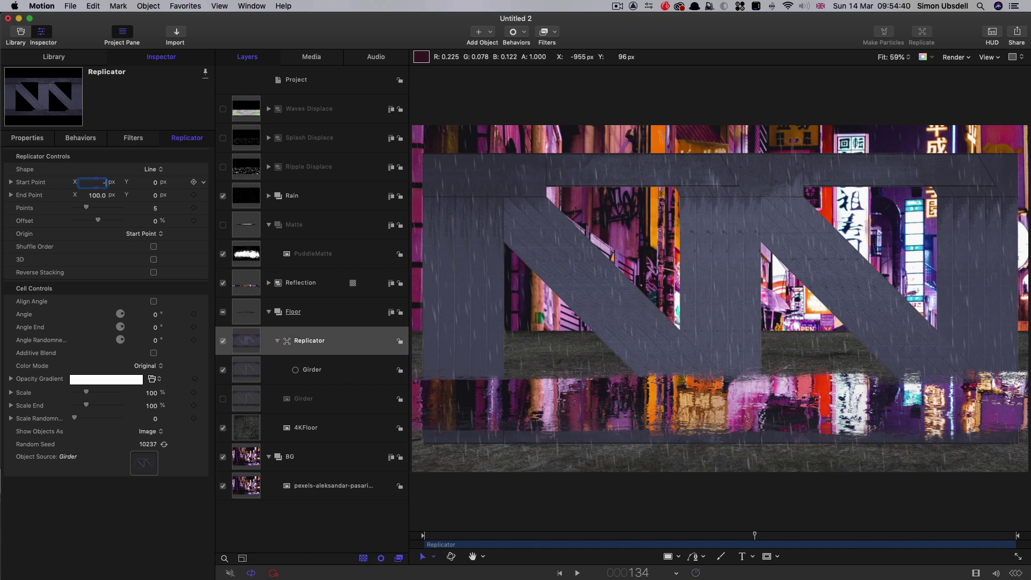
pyautogui.press('Return')
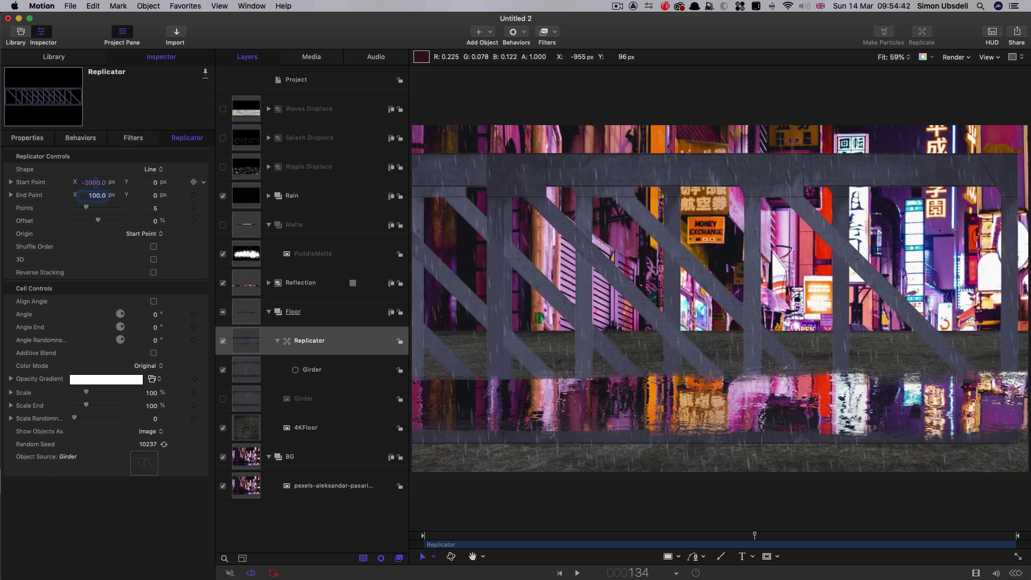
pyautogui.write('200')
pyautogui.press('Tab')
pyautogui.press('Tab')
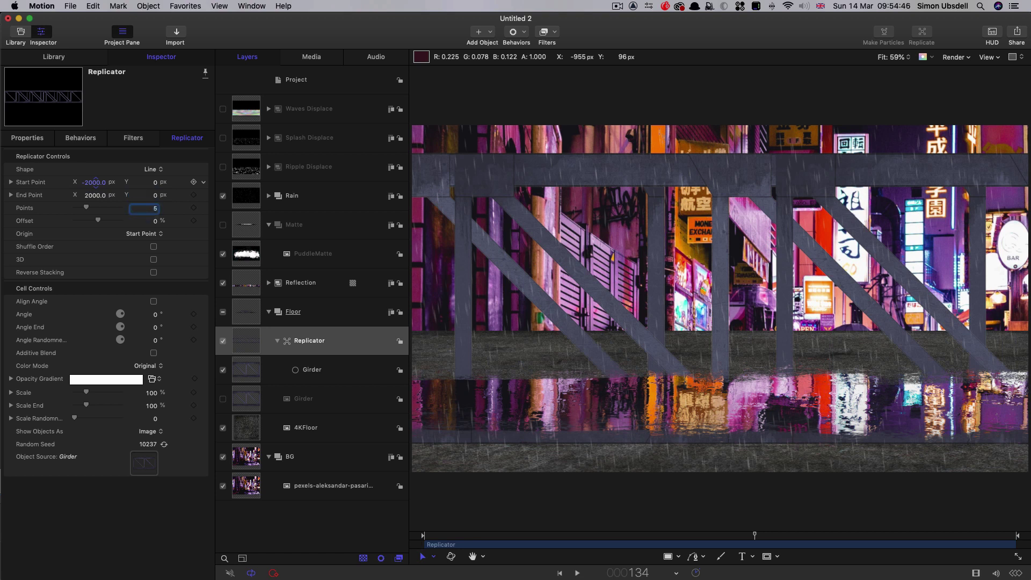
pyautogui.press('Return')
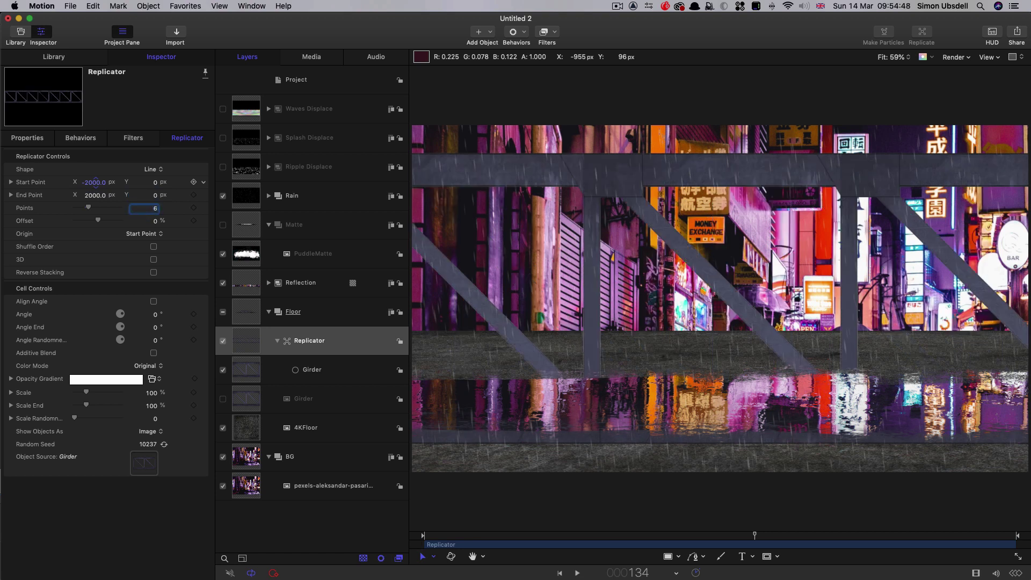
# Scale the girder replicator to 50%
pyautogui.click(28, 138)
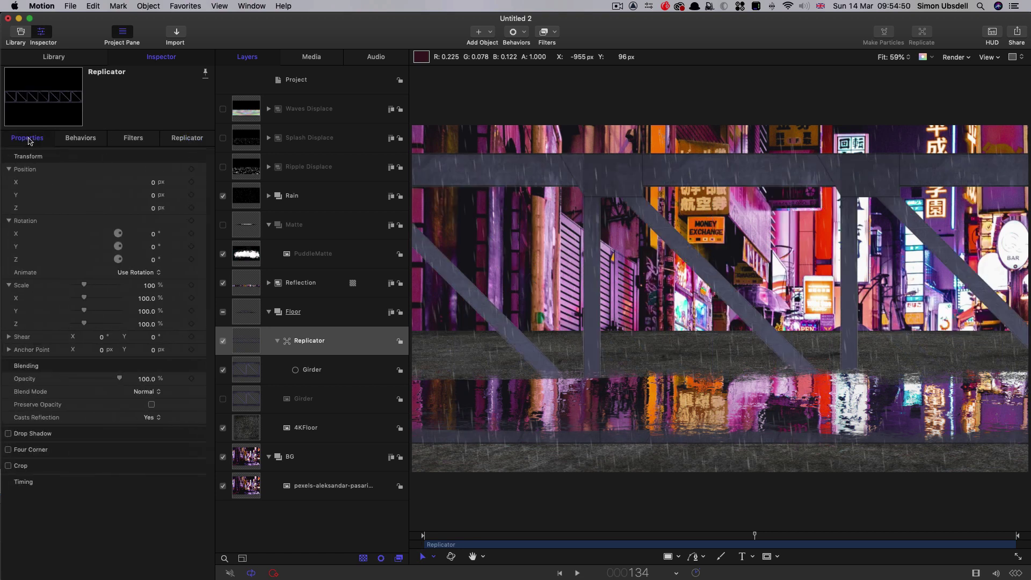
pyautogui.click(152, 286)
pyautogui.write('50')
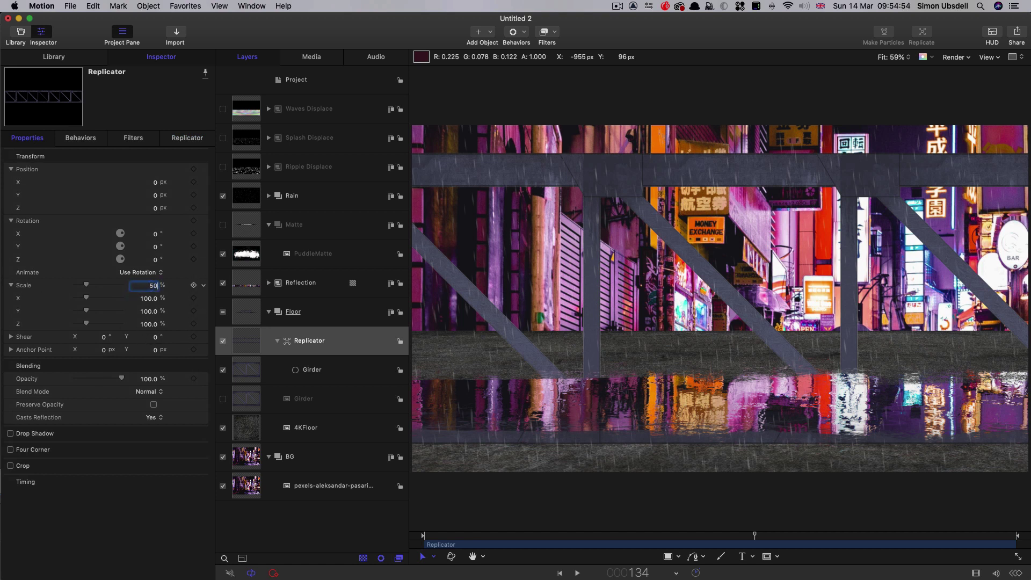
pyautogui.press('Return')
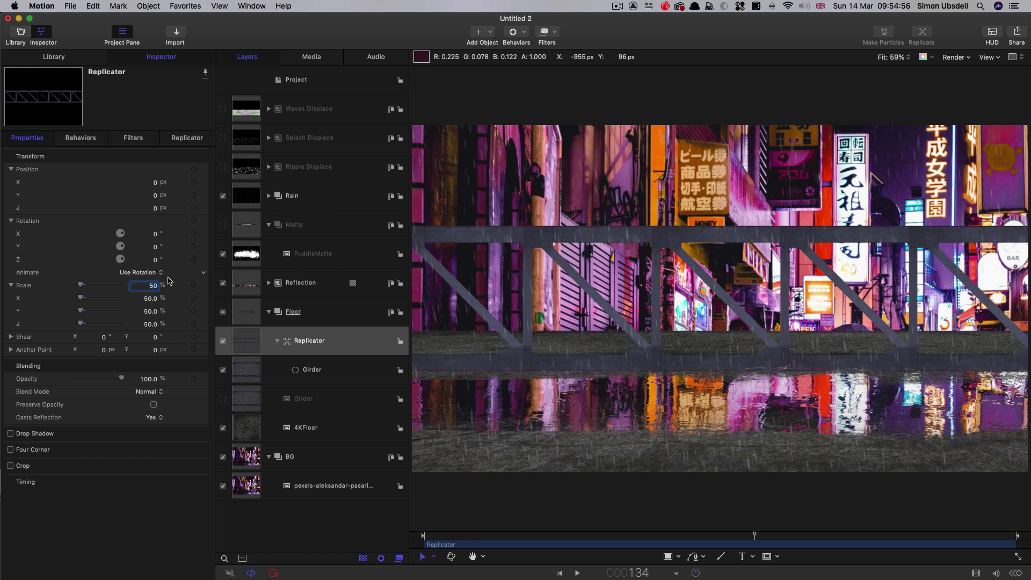
# Raise the girder replicator so it stands on the back edge of the floor, with position Y at 120 px
pyautogui.moveTo(155, 198); pyautogui.dragTo(150, 199)
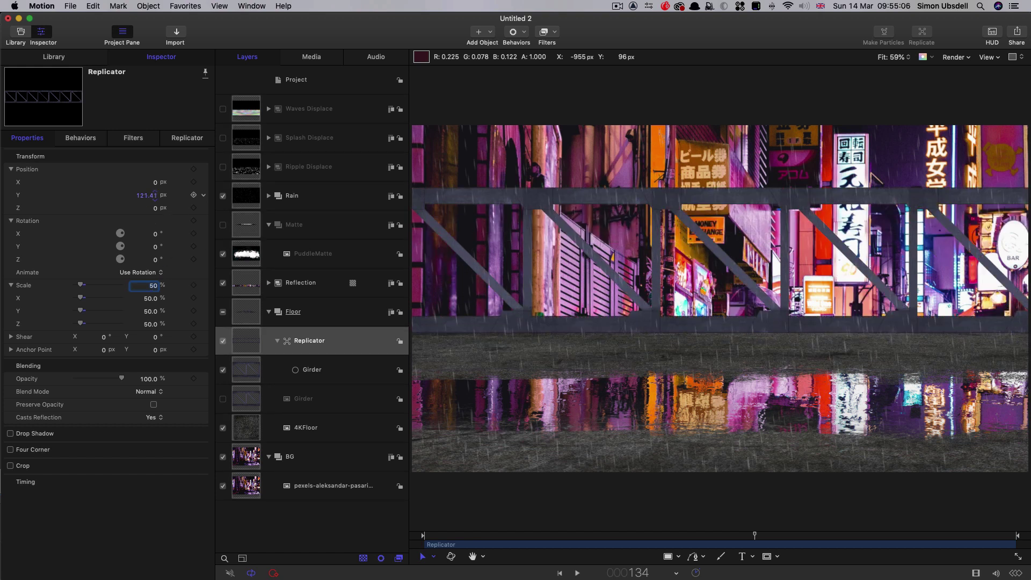
pyautogui.moveTo(155, 195); pyautogui.dragTo(154, 195)
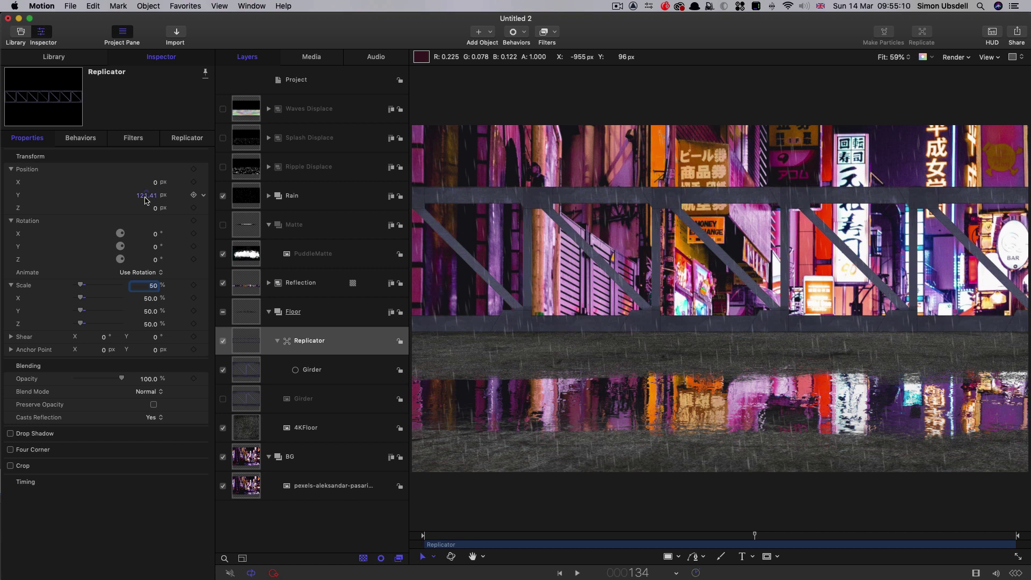
pyautogui.click(149, 196)
pyautogui.write('120')
pyautogui.press('Return')
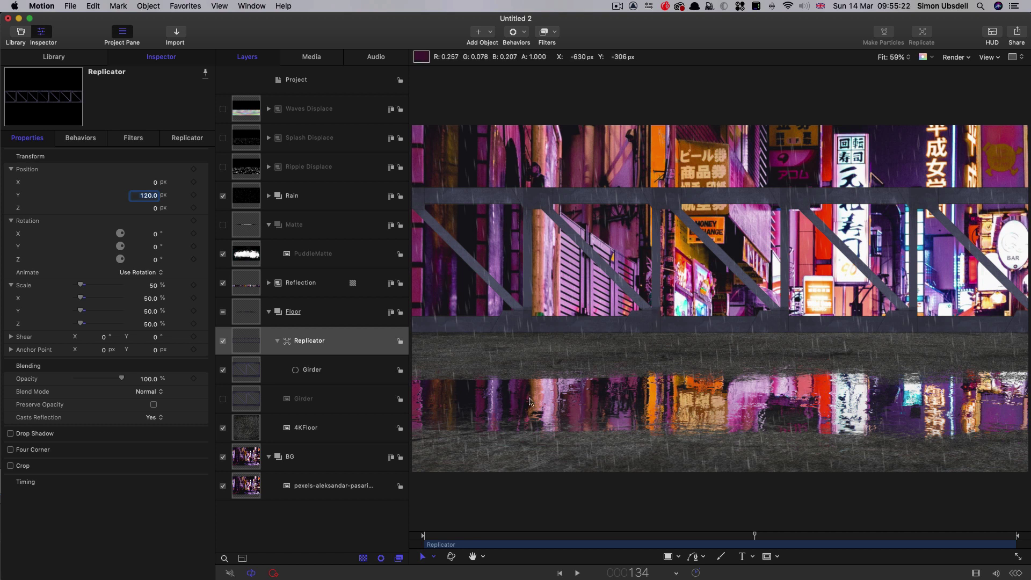
# Move the replicator's anchor point straight down to the girders' bottom edge, at about Y -451.9 px
pyautogui.click(244, 342)
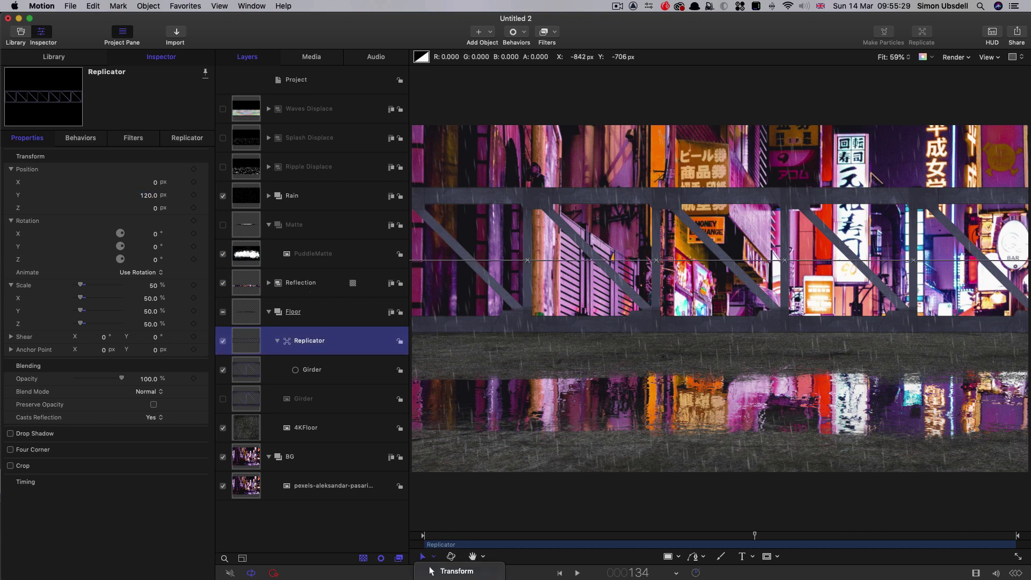
pyautogui.press('Tab')
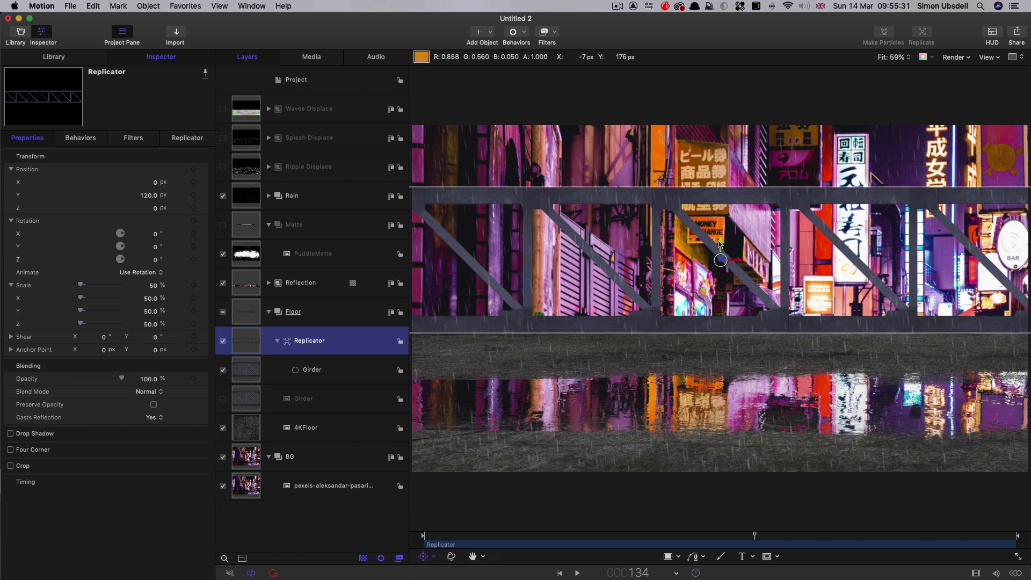
pyautogui.moveTo(719, 244); pyautogui.dragTo(724, 316)
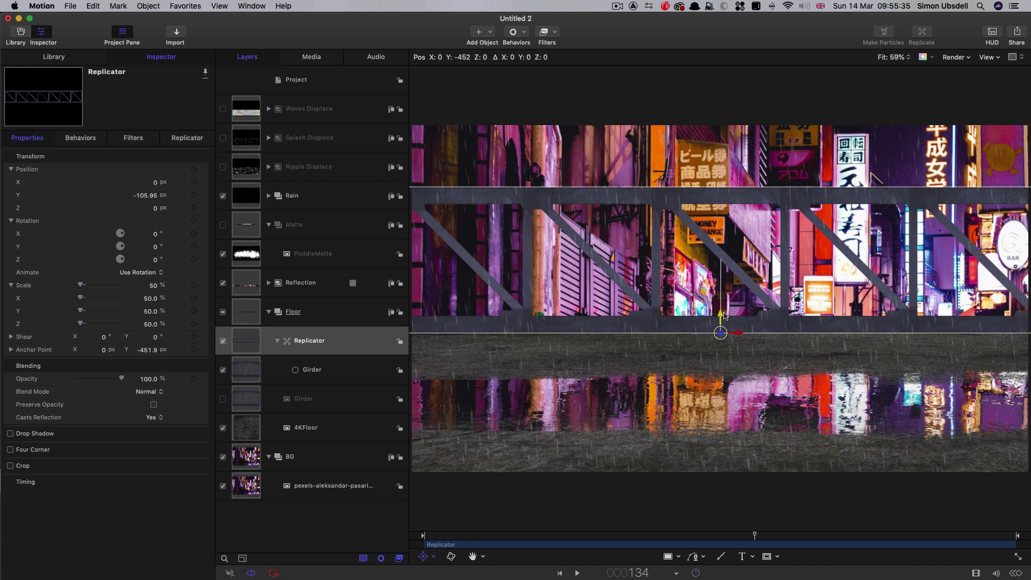
# Duplicate the girder replicator in the Floor group
pyautogui.click(241, 347)
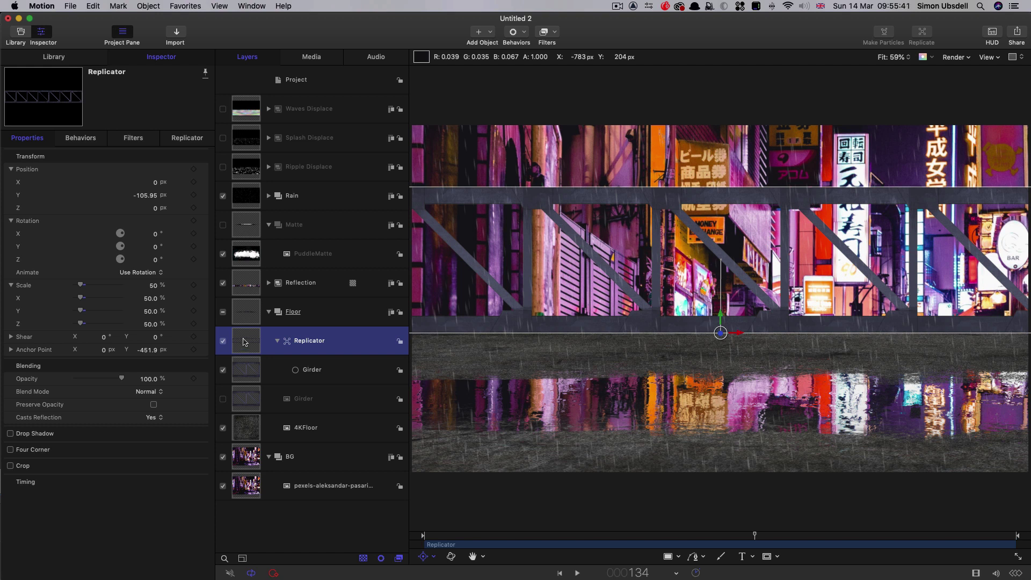
pyautogui.rightClick(245, 340)
pyautogui.click(279, 379)
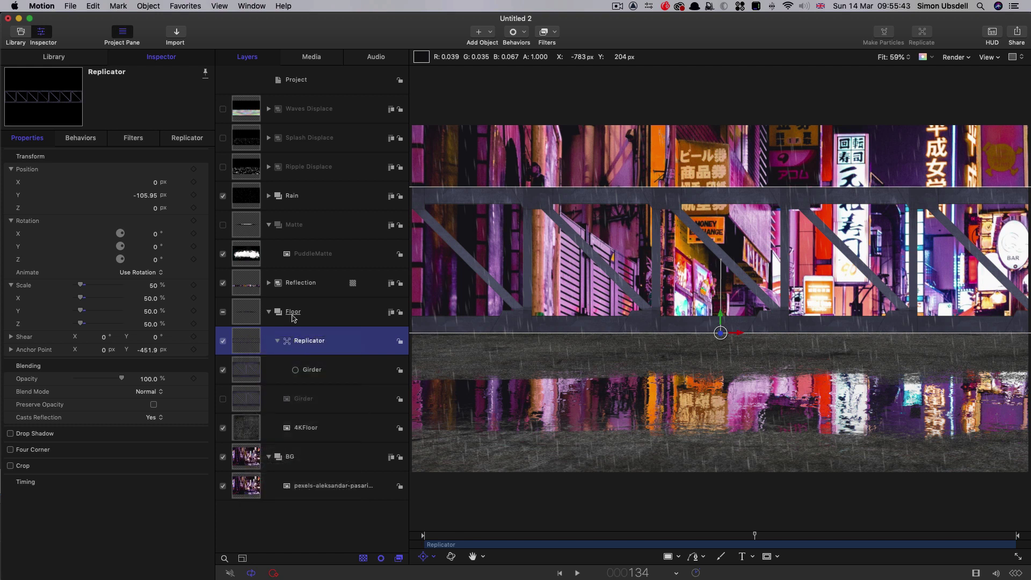
# Expand the nested groups inside Reflection and move the replicator copy into Group 2, above the pexels street image
pyautogui.click(265, 283)
pyautogui.scroll(-3, 269, 279)
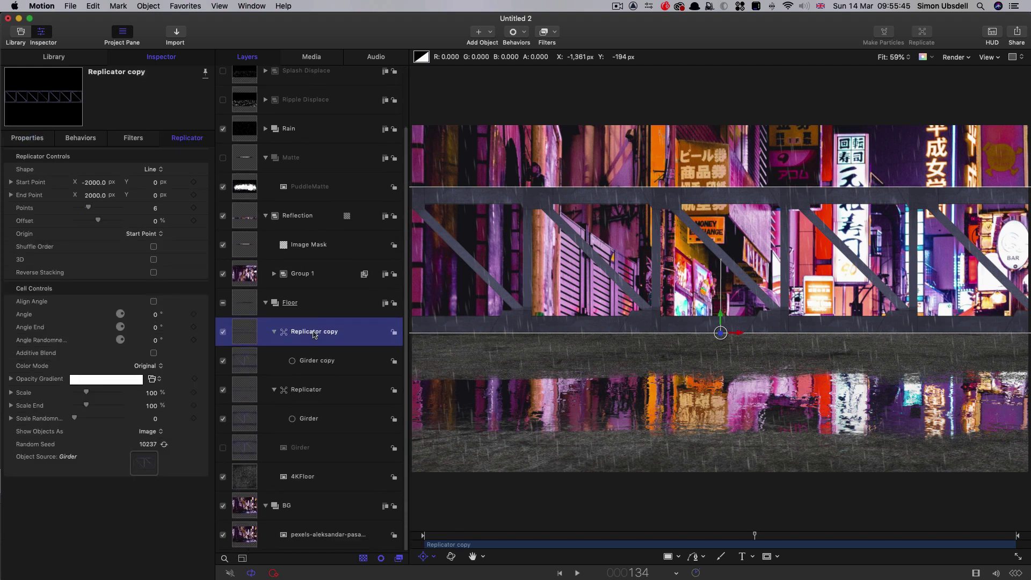
pyautogui.click(273, 277)
pyautogui.click(283, 318)
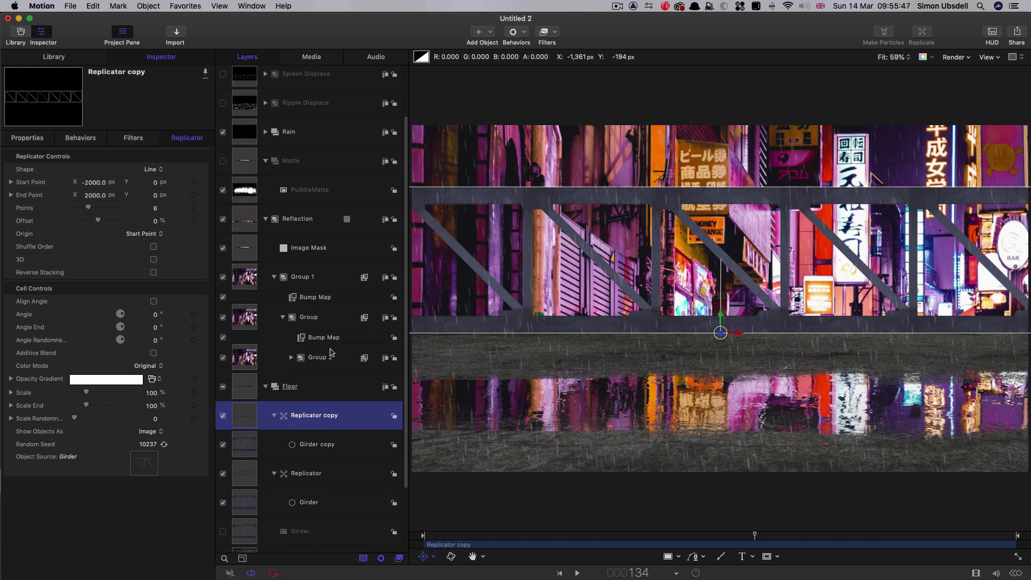
pyautogui.click(291, 357)
pyautogui.scroll(-3, 290, 360)
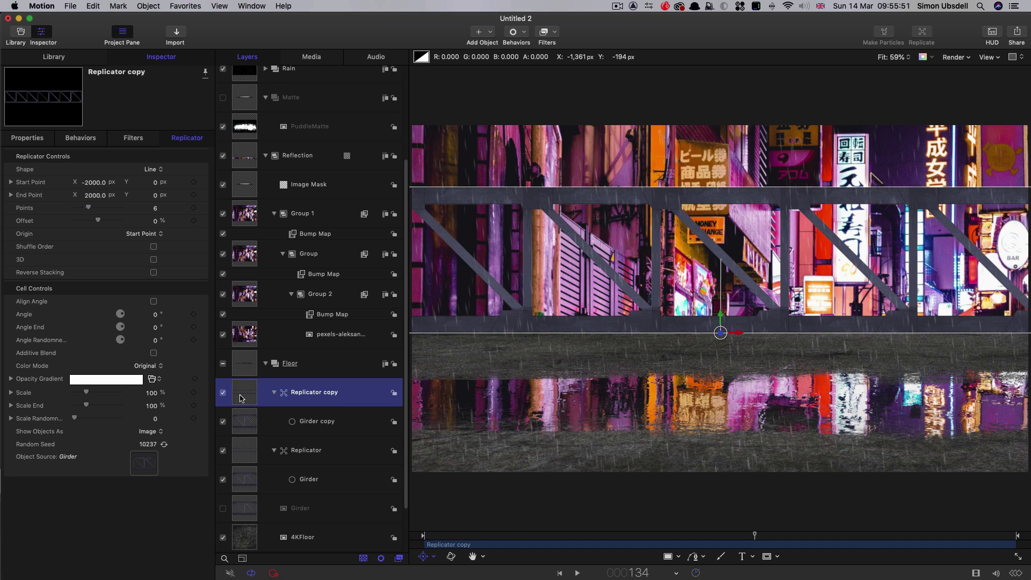
pyautogui.moveTo(240, 398); pyautogui.dragTo(242, 326)
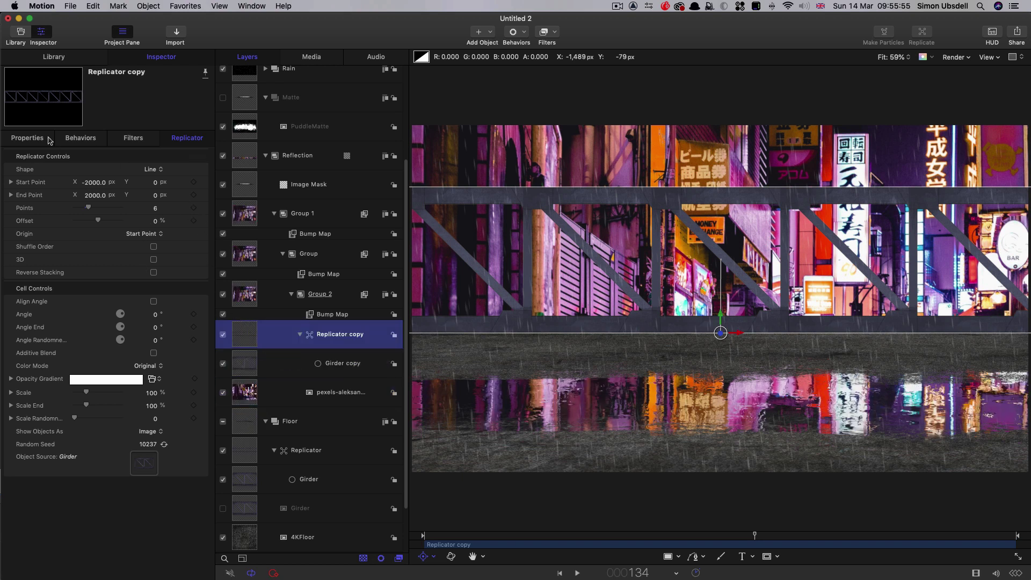
# Flip the replicator copy in Group 2 by setting its X rotation to 180°
pyautogui.click(28, 137)
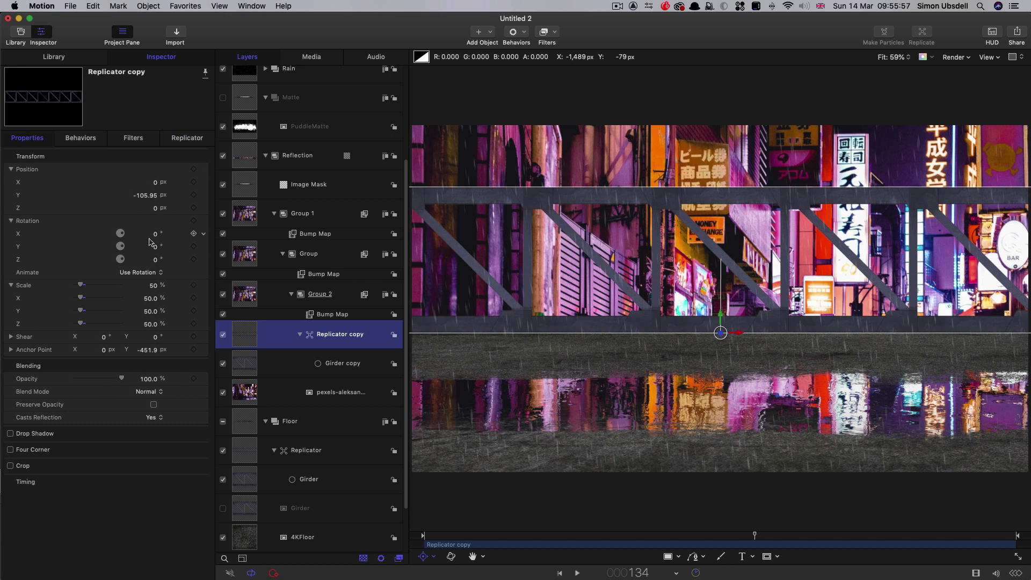
pyautogui.click(155, 235)
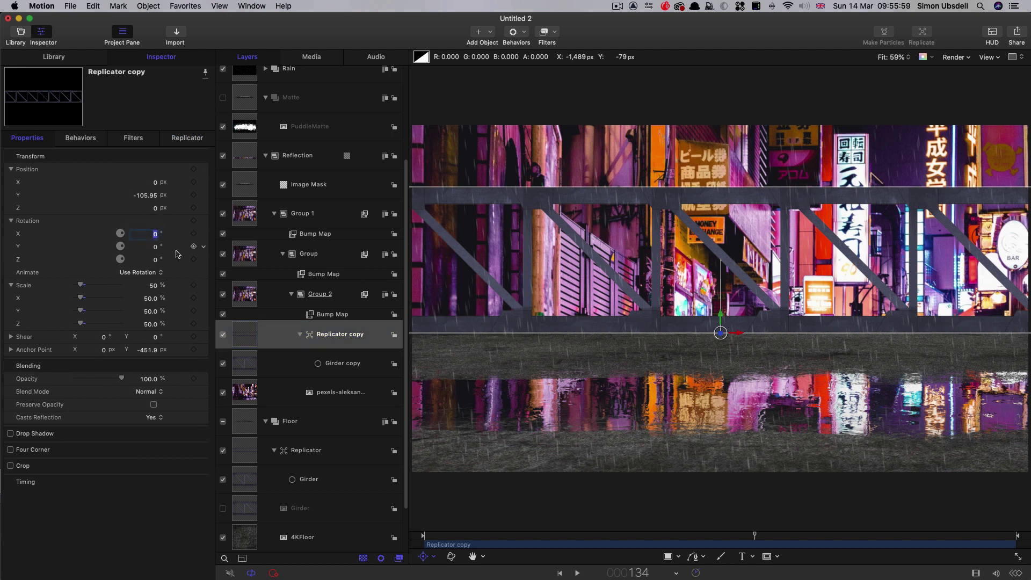
pyautogui.press('Return')
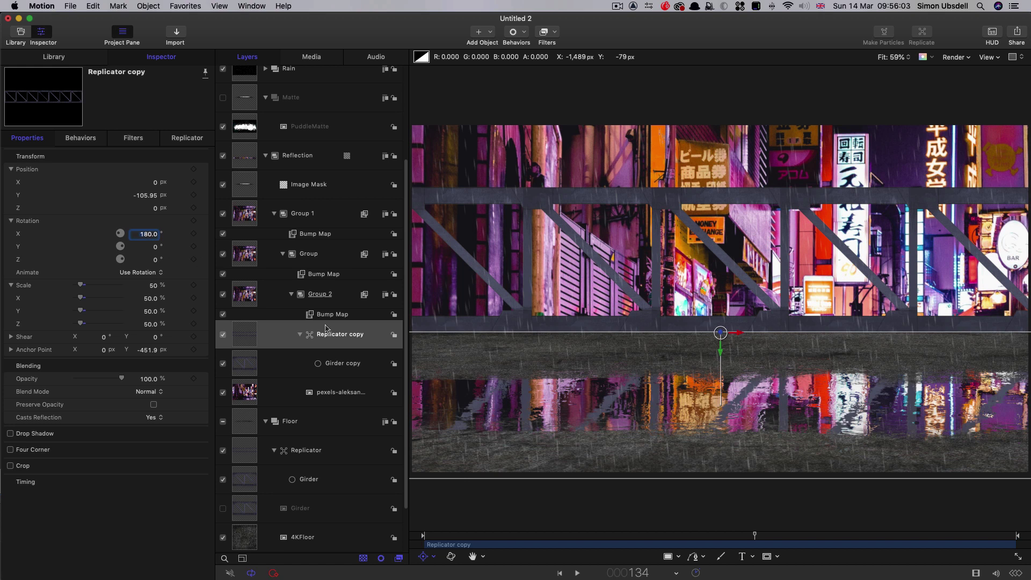
# Play back part of the animation to check the girders' reflection in the puddle
pyautogui.click(542, 535)
pyautogui.press('space')
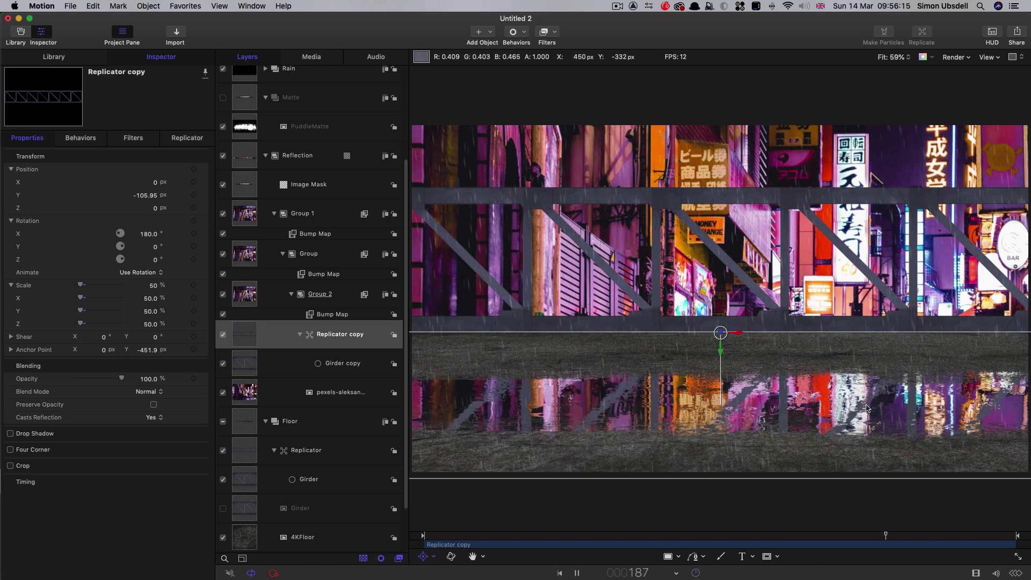
pyautogui.press('space')
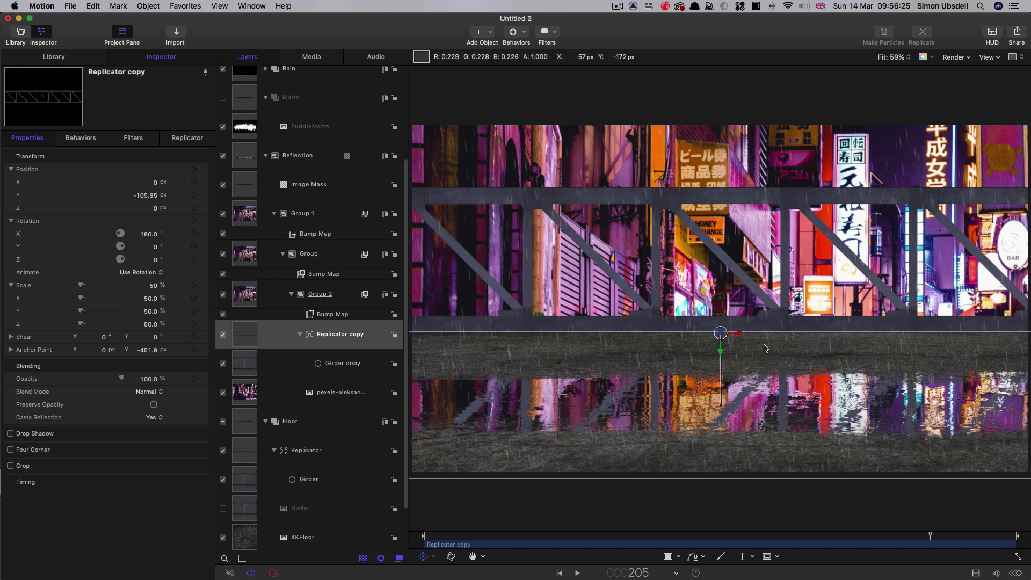
# Duplicate the original girder replicator in the Floor group
pyautogui.scroll(-3, 269, 430)
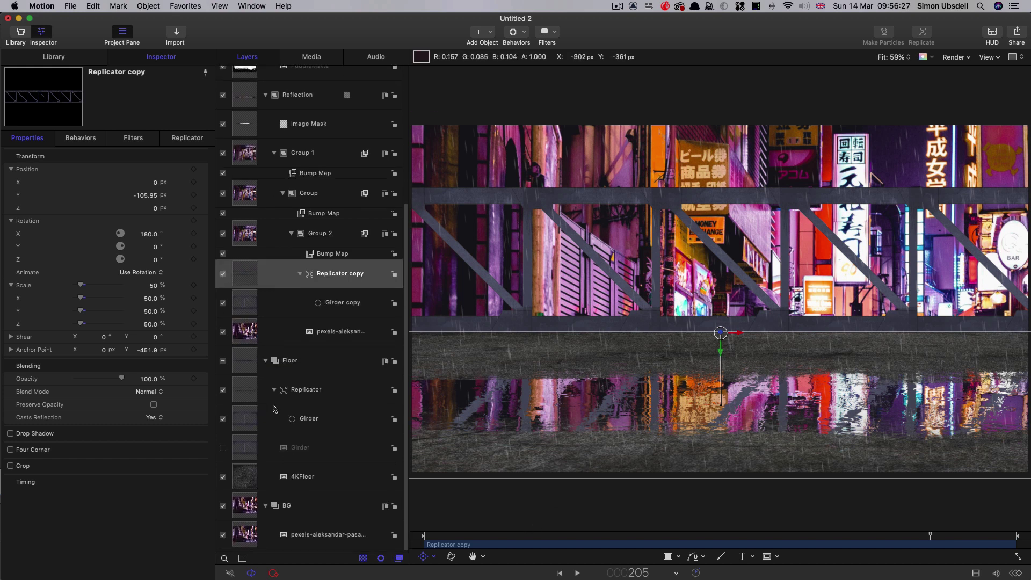
pyautogui.click(248, 396)
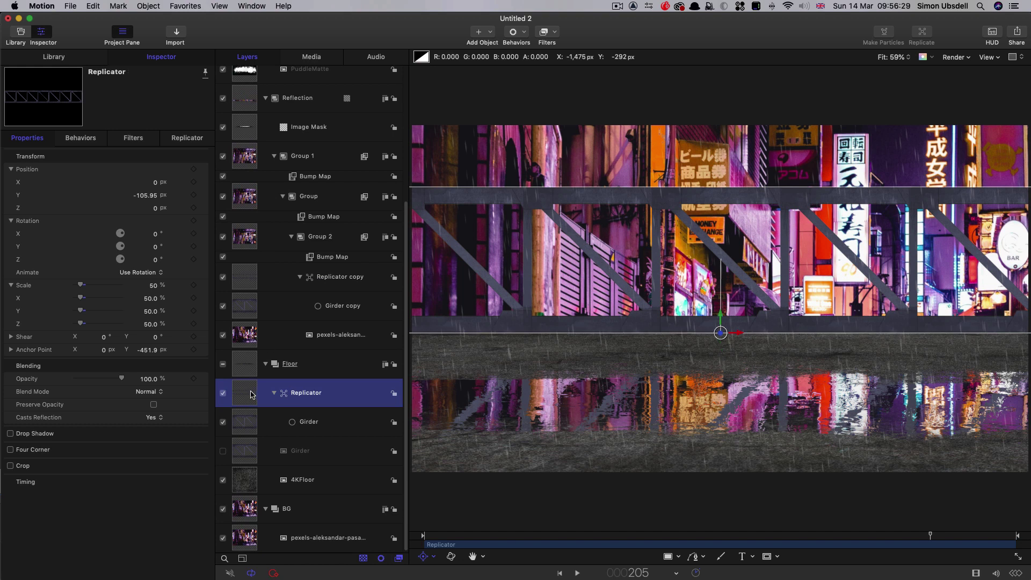
pyautogui.rightClick(241, 395)
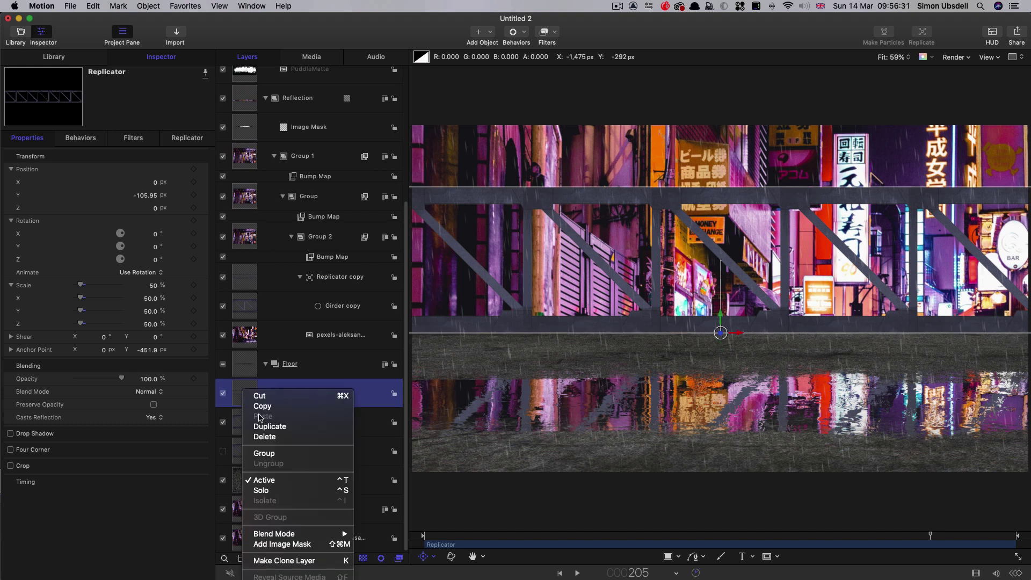
pyautogui.click(263, 427)
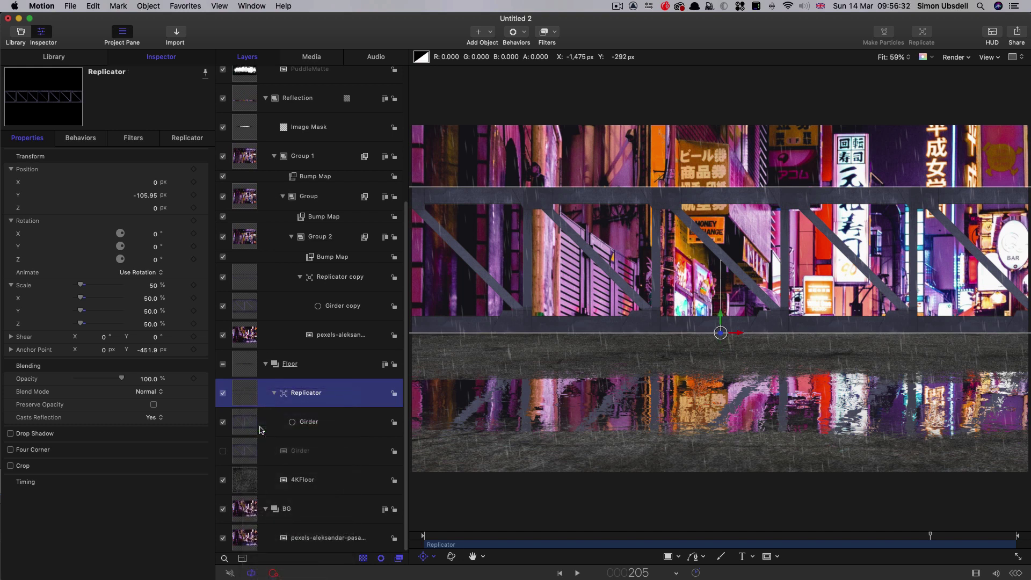
# Lay the duplicated girder replicator flat with an X rotation of 90° and stretch its Y scale to 209%
pyautogui.click(28, 138)
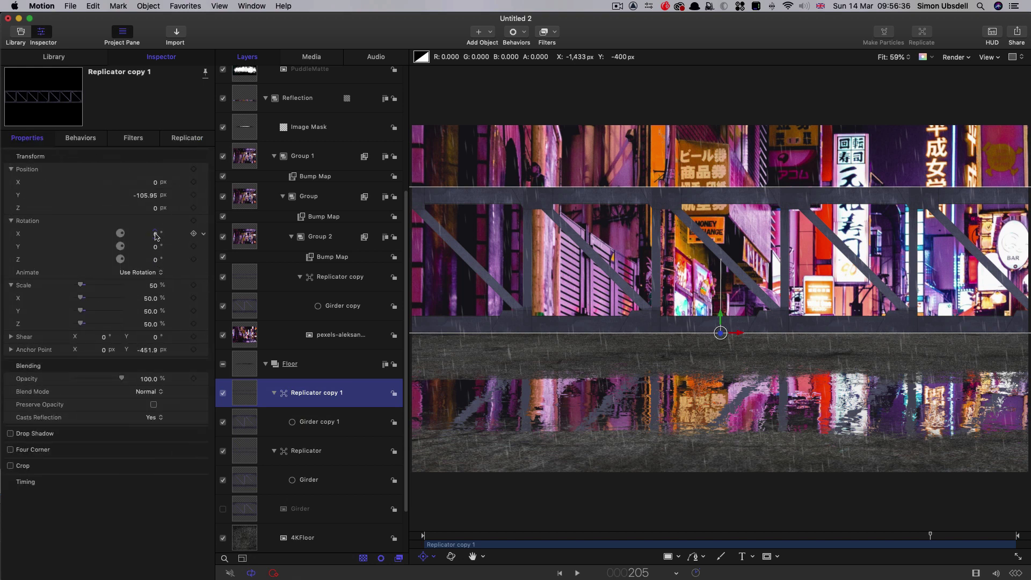
pyautogui.click(156, 234)
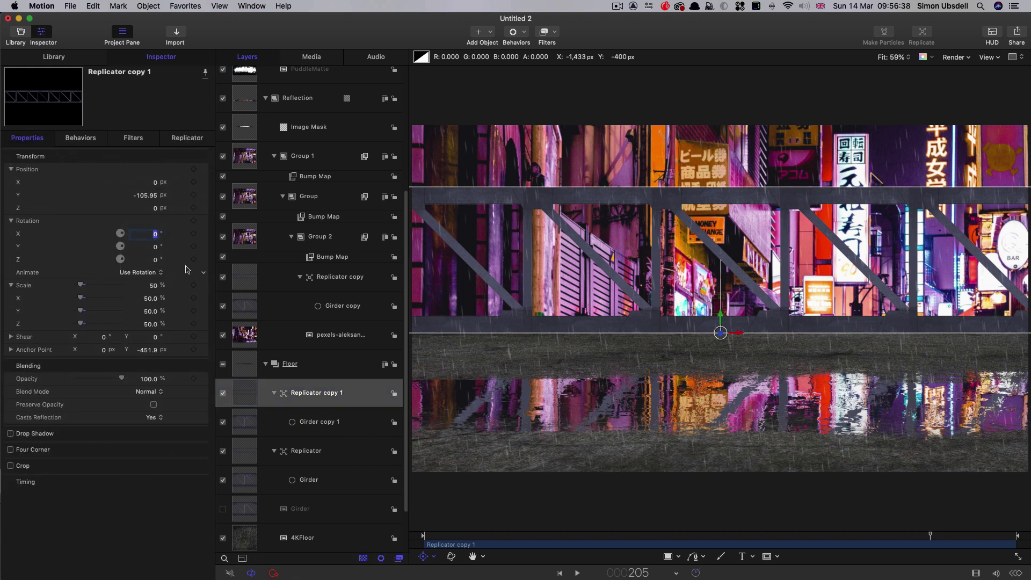
pyautogui.write('90.0')
pyautogui.press('Return')
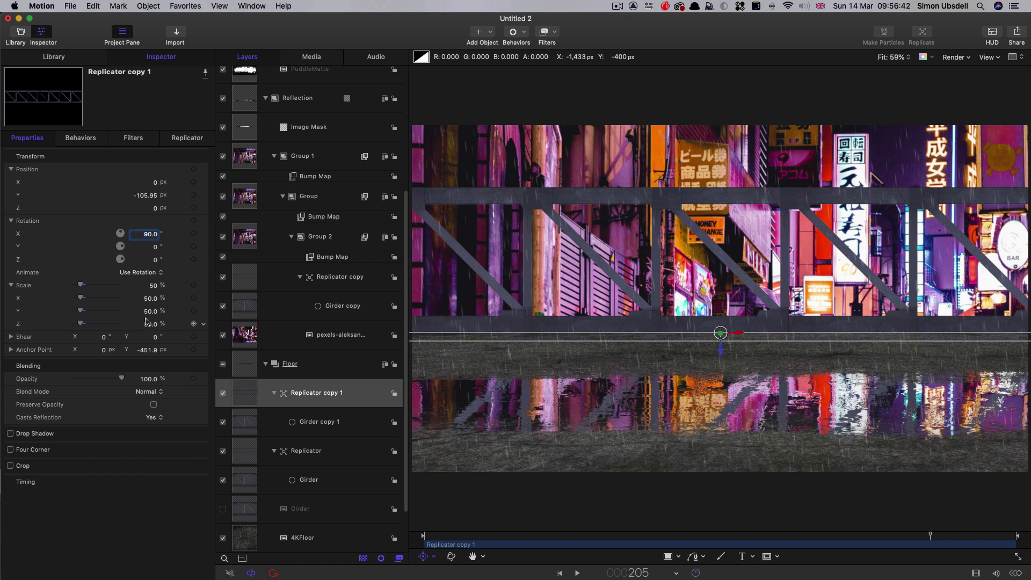
pyautogui.moveTo(150, 312); pyautogui.dragTo(321, 312)
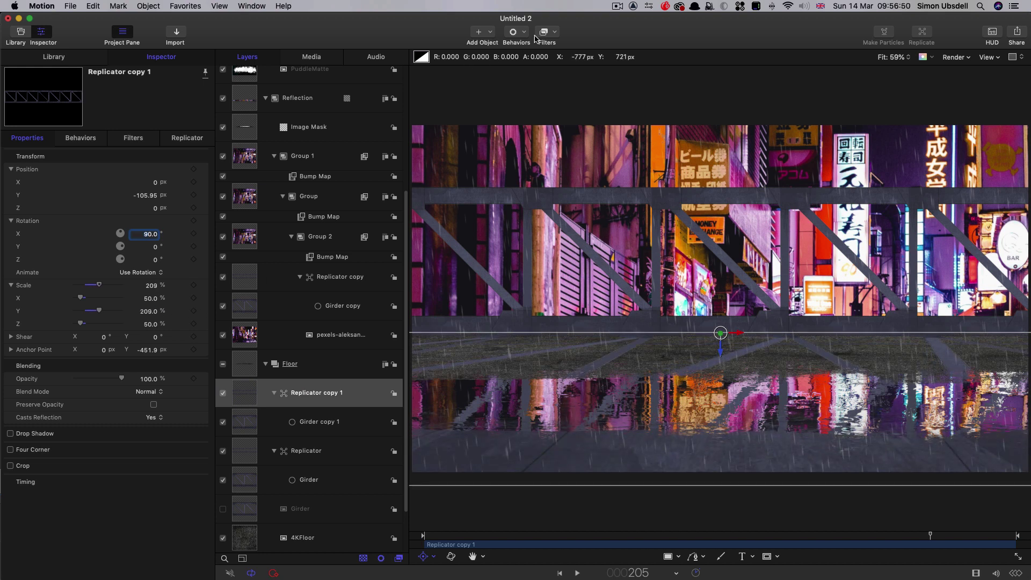
# Add a Levels filter to Replicator copy 1 and darken it by lowering the output white to about 0.51
pyautogui.click(553, 34)
pyautogui.moveTo(639, 75)
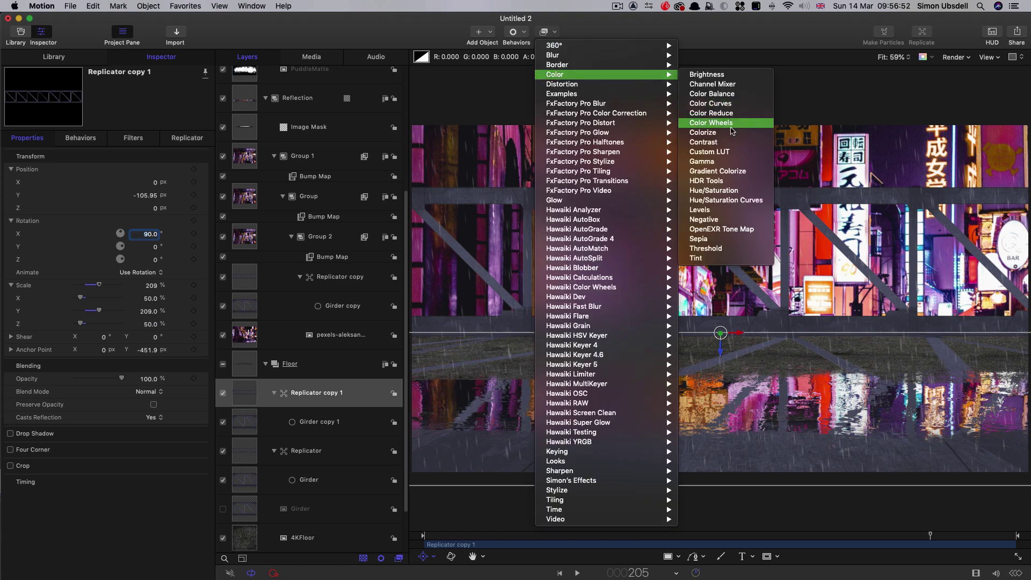
pyautogui.click(703, 210)
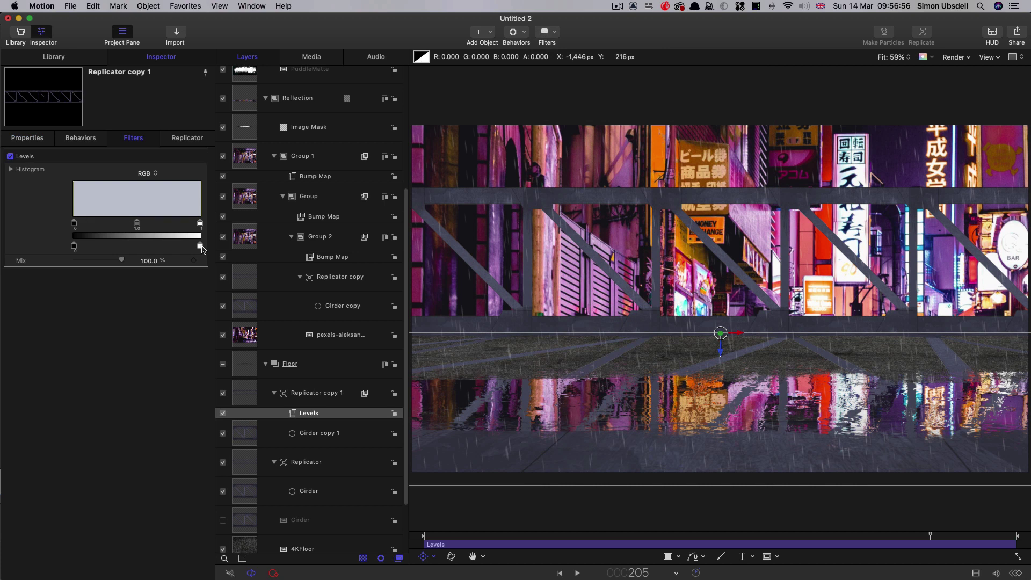
pyautogui.moveTo(202, 246); pyautogui.dragTo(139, 251)
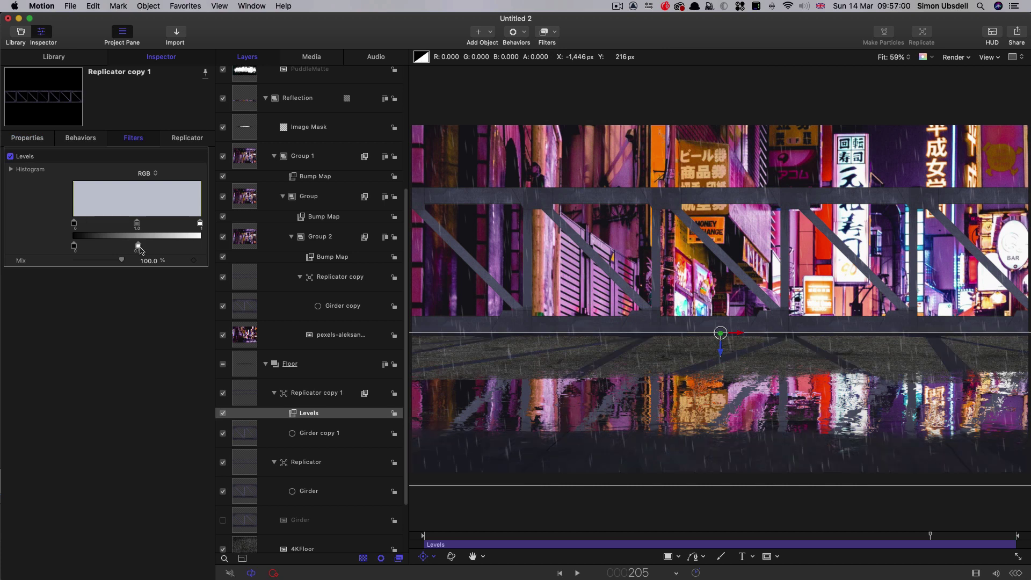
# Add a Gaussian Blur filter to Replicator copy 1 with an amount of 150
pyautogui.click(555, 33)
pyautogui.moveTo(564, 56)
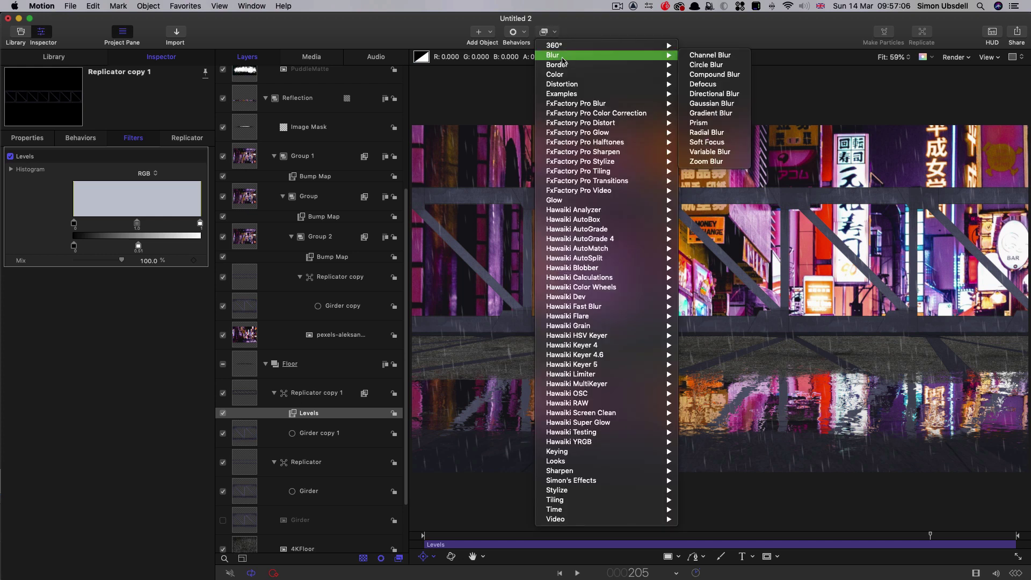
pyautogui.click(712, 104)
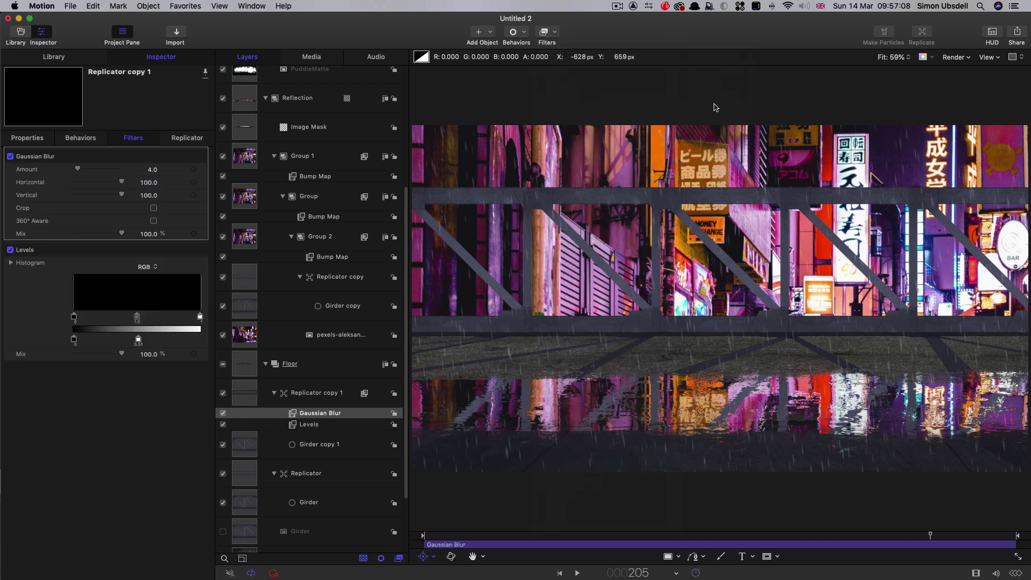
pyautogui.click(152, 169)
pyautogui.write('150')
pyautogui.press('Return')
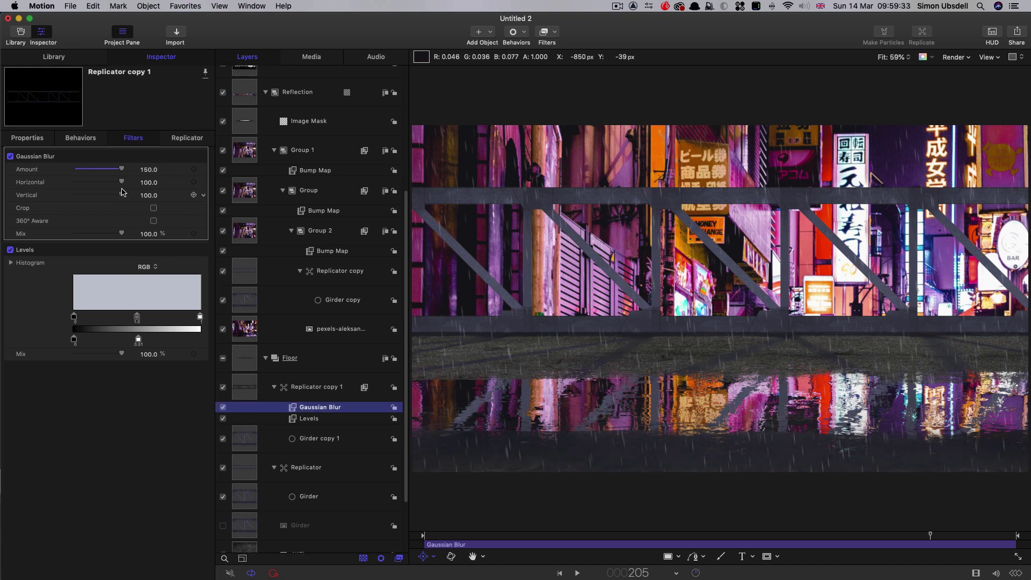
# Set the blend mode of Replicator copy 1 to Multiply and its opacity to 75%
pyautogui.click(28, 139)
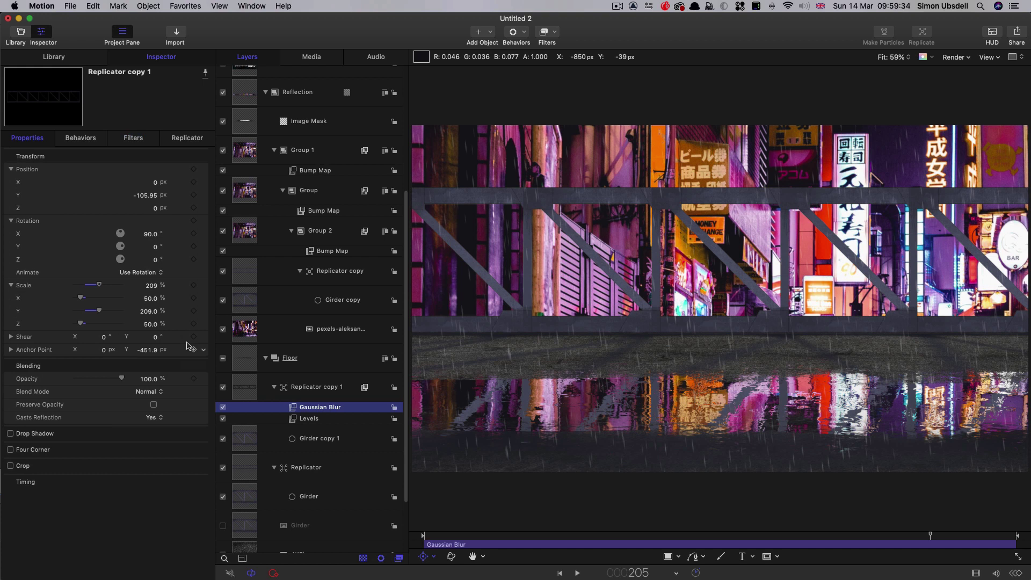
pyautogui.click(149, 393)
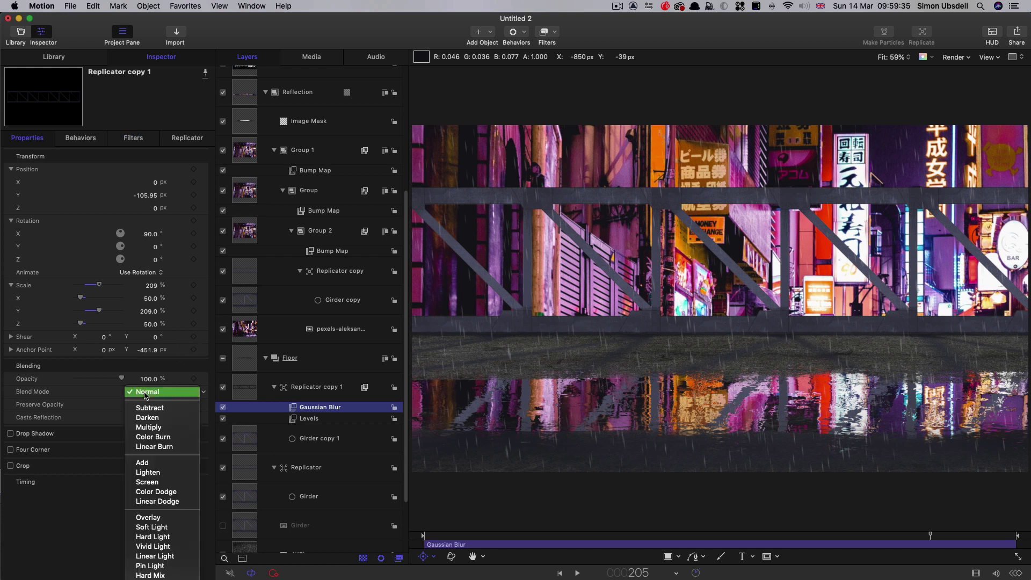
pyautogui.click(149, 428)
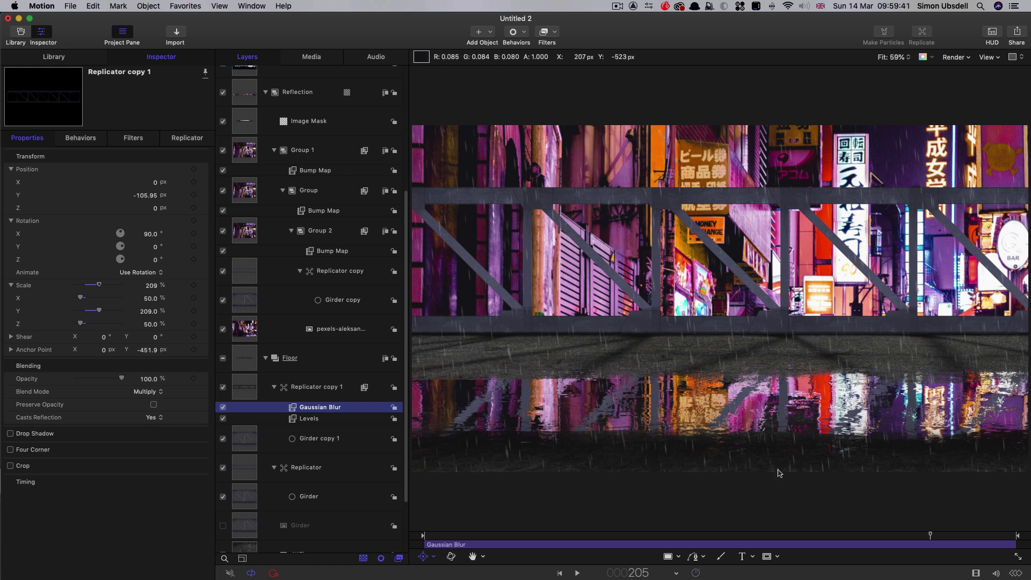
pyautogui.click(149, 379)
pyautogui.write('7')
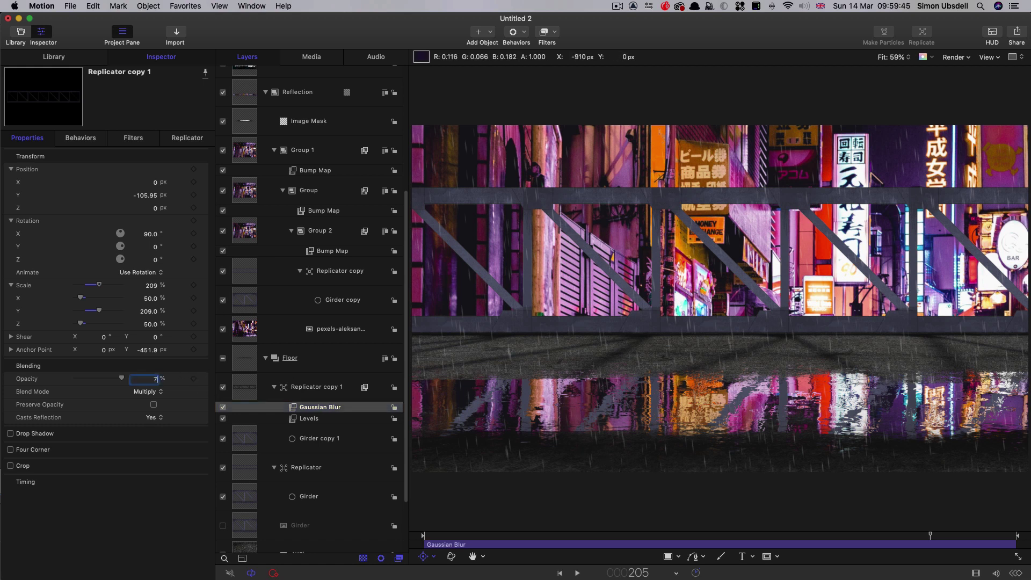
pyautogui.write('5')
pyautogui.press('Return')
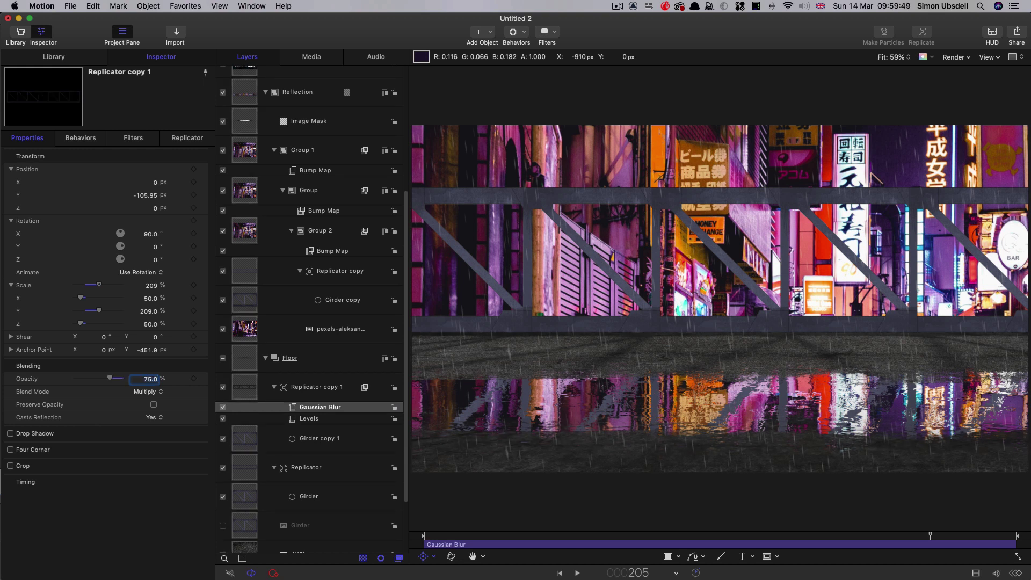
# Collapse the Reflection group and copy the original girder Replicator into a new group directly above it
pyautogui.click(314, 306)
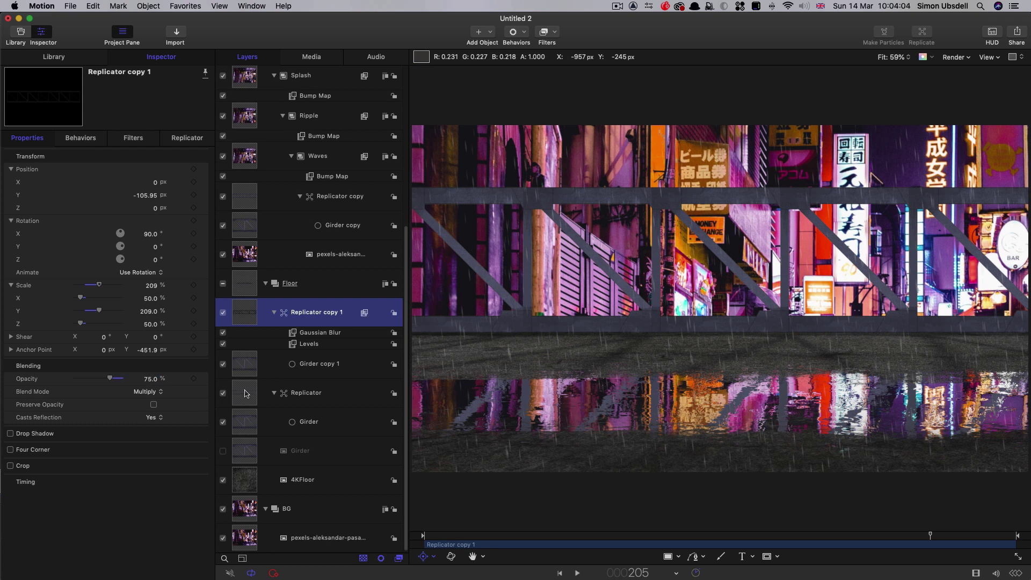
pyautogui.click(245, 393)
pyautogui.scroll(2, 333, 416)
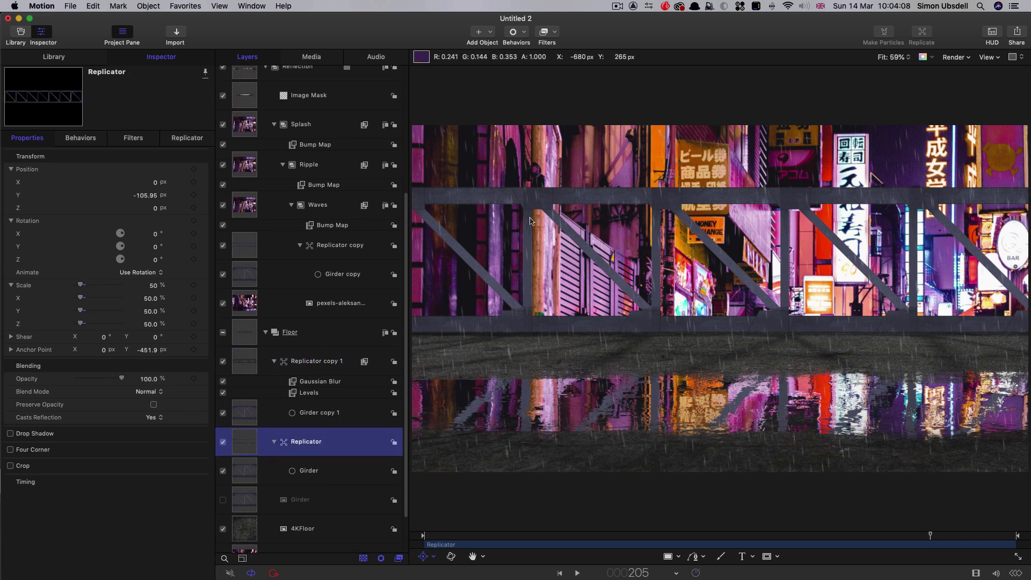
pyautogui.scroll(3, 262, 122)
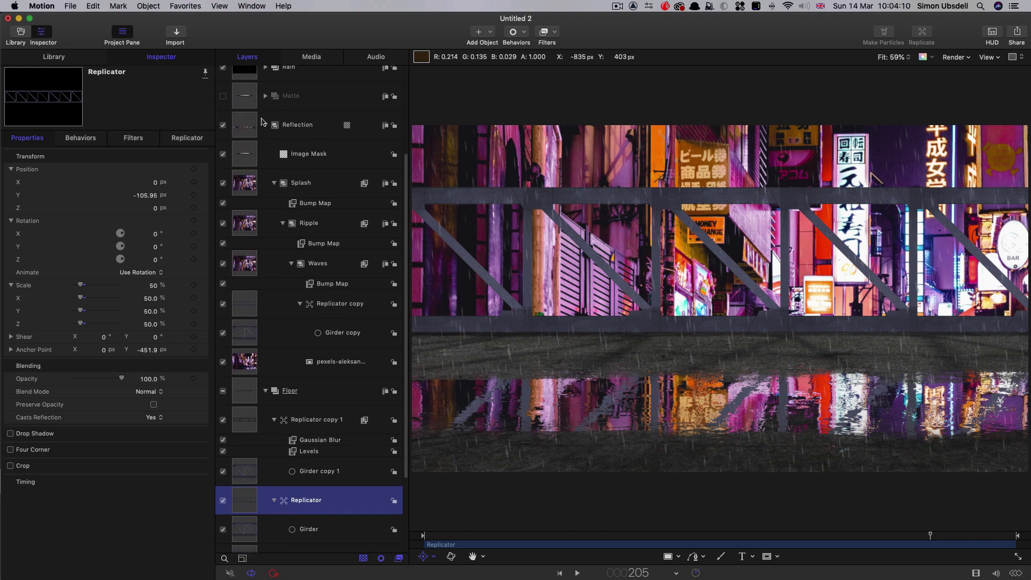
pyautogui.click(265, 125)
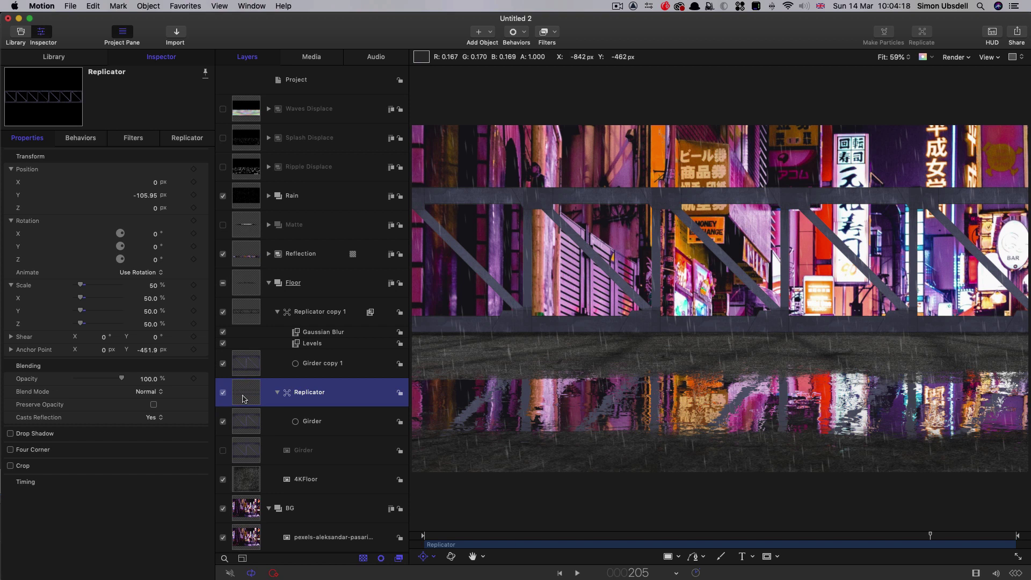
pyautogui.moveTo(243, 398); pyautogui.dragTo(239, 243)
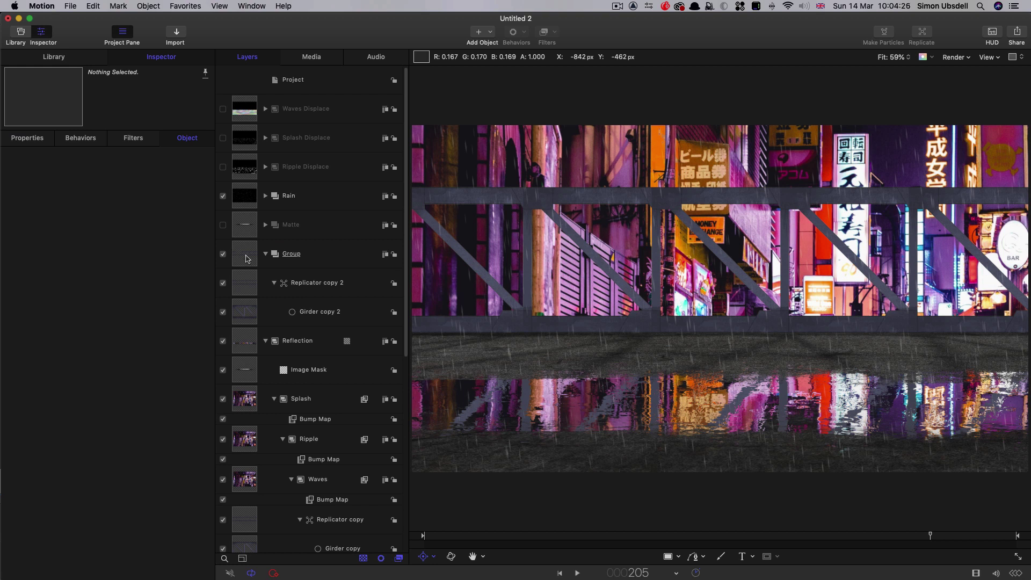
# Move Replicator copy 2 along Z towards the camera so its girders form a large foreground element
pyautogui.click(247, 259)
pyautogui.click(251, 290)
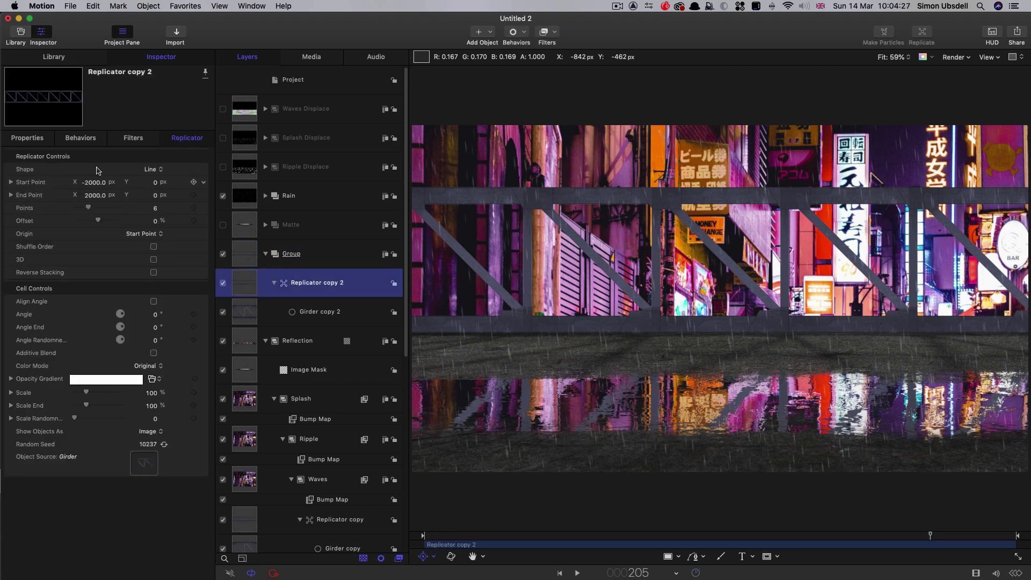
pyautogui.click(29, 138)
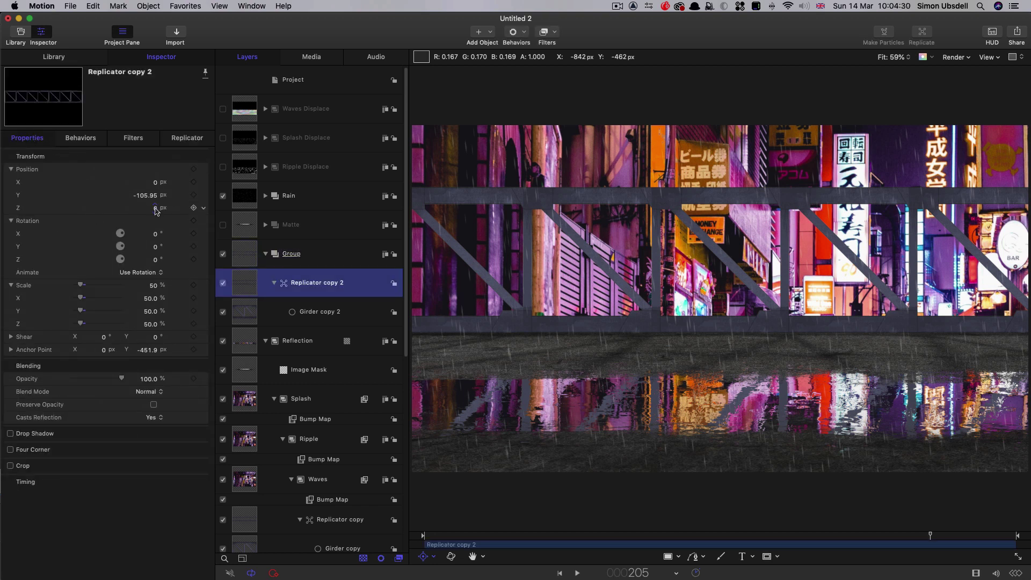
pyautogui.moveTo(155, 209)
pyautogui.mouseDown()
pyautogui.moveTo(198, 209)
pyautogui.moveTo(149, 210)
pyautogui.mouseUp()
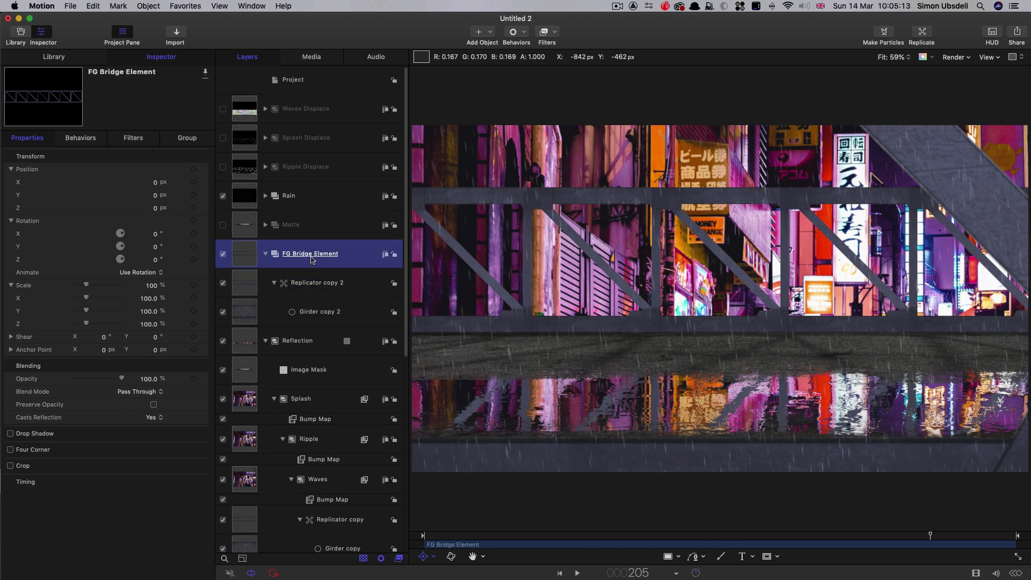
# Hide the FG Bridge Element group and set the Z position of PuddleMatte in the Matte group to 300 px
pyautogui.click(223, 255)
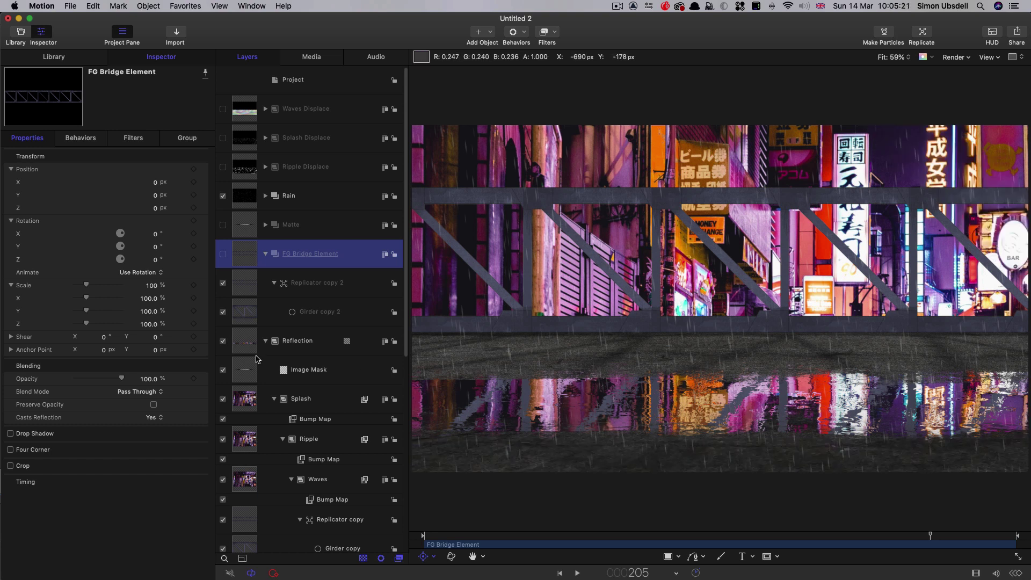
pyautogui.click(265, 226)
pyautogui.click(244, 256)
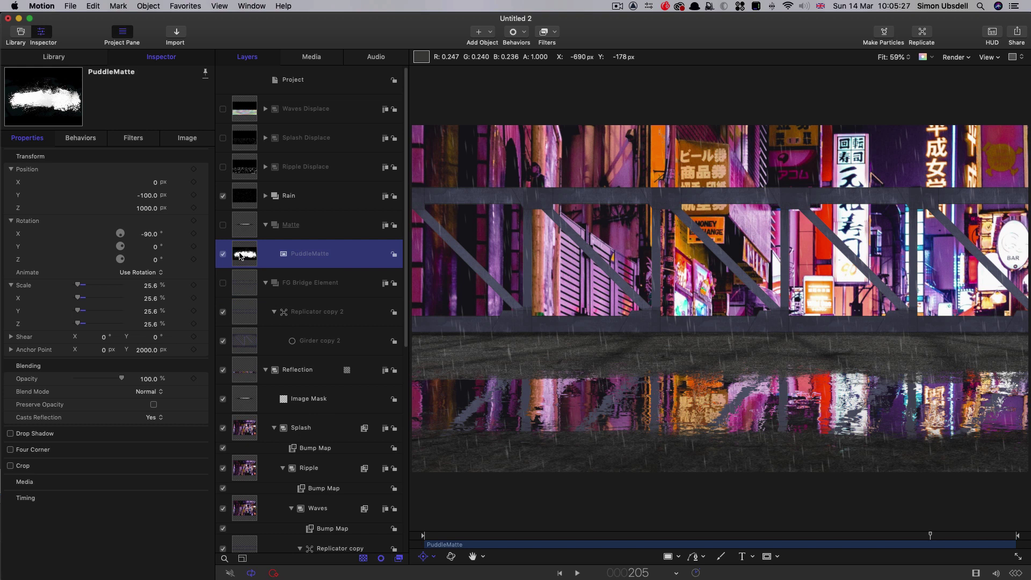
pyautogui.click(149, 208)
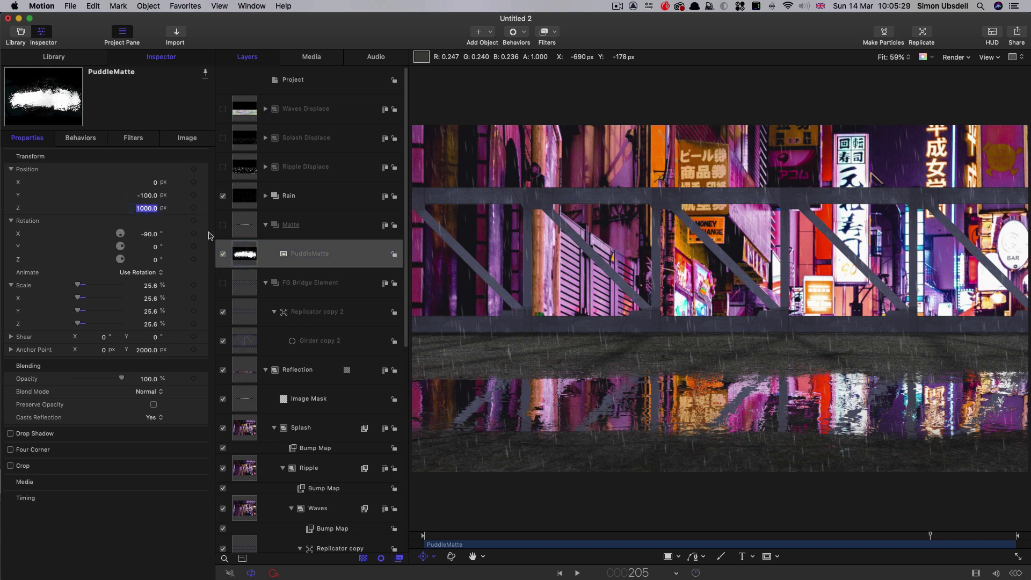
pyautogui.write('300')
pyautogui.press('Return')
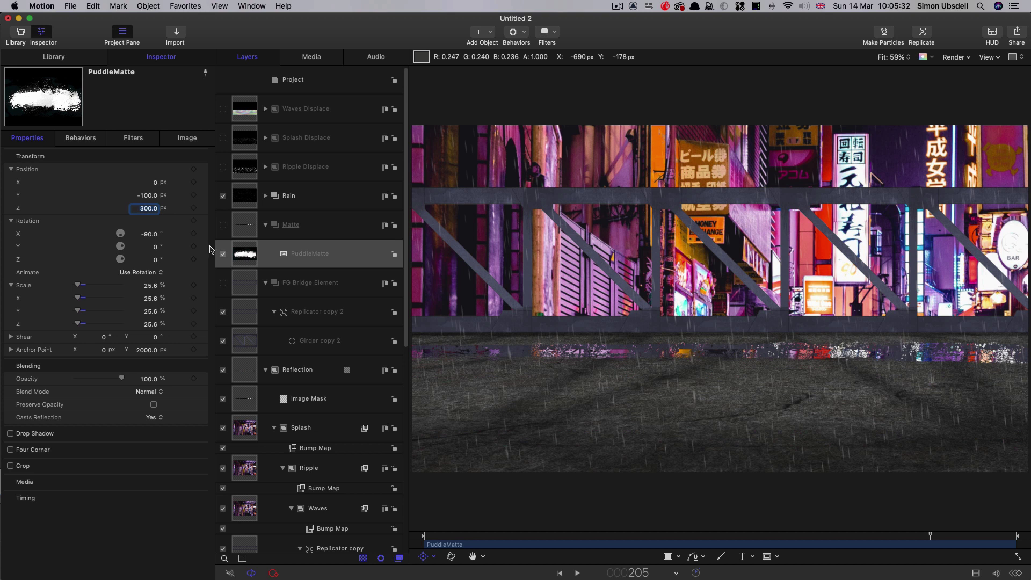
# Stretch PuddleMatte by setting its Y scale to 50%
pyautogui.click(151, 311)
pyautogui.write('45')
pyautogui.press('Return')
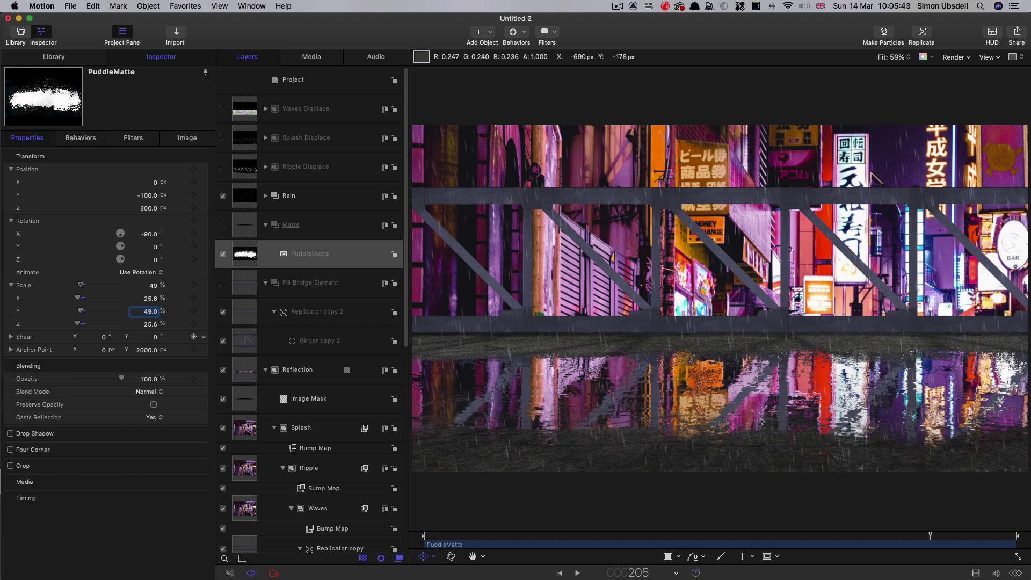
pyautogui.press('Up')
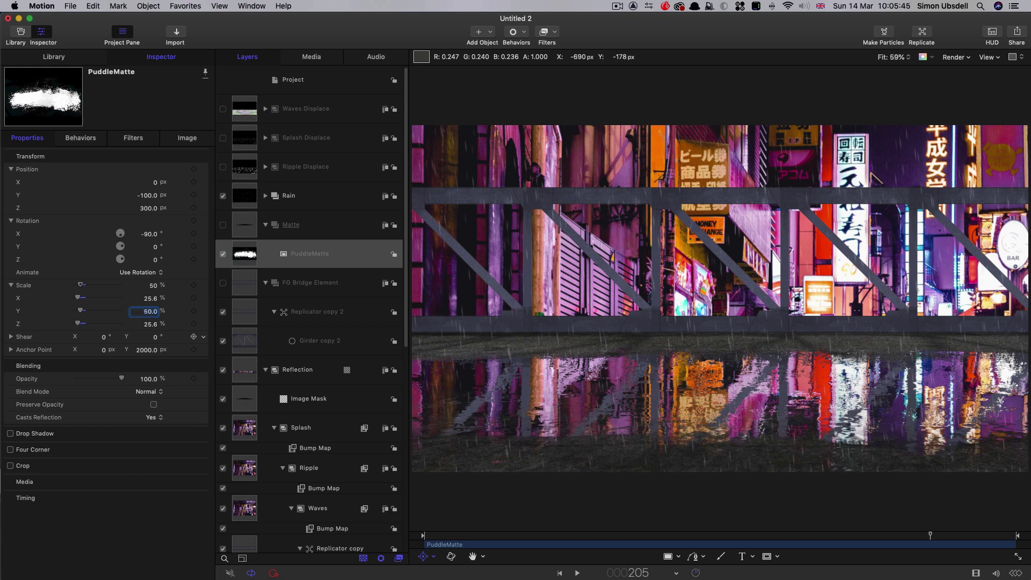
# Add a Levels filter to PuddleMatte, raising the output black to about 0.29 and lowering the output white to about 0.9
pyautogui.click(243, 253)
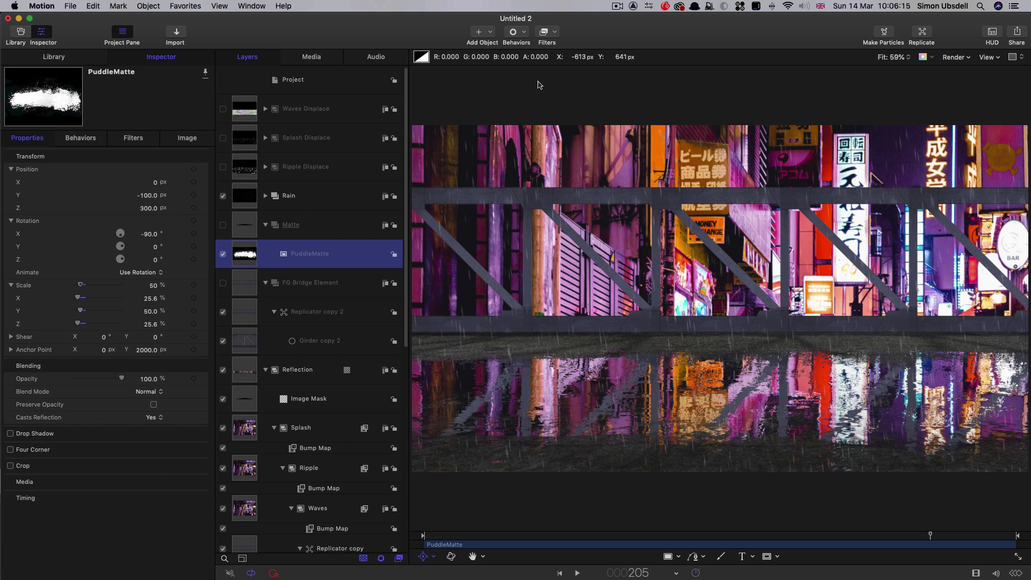
pyautogui.click(555, 31)
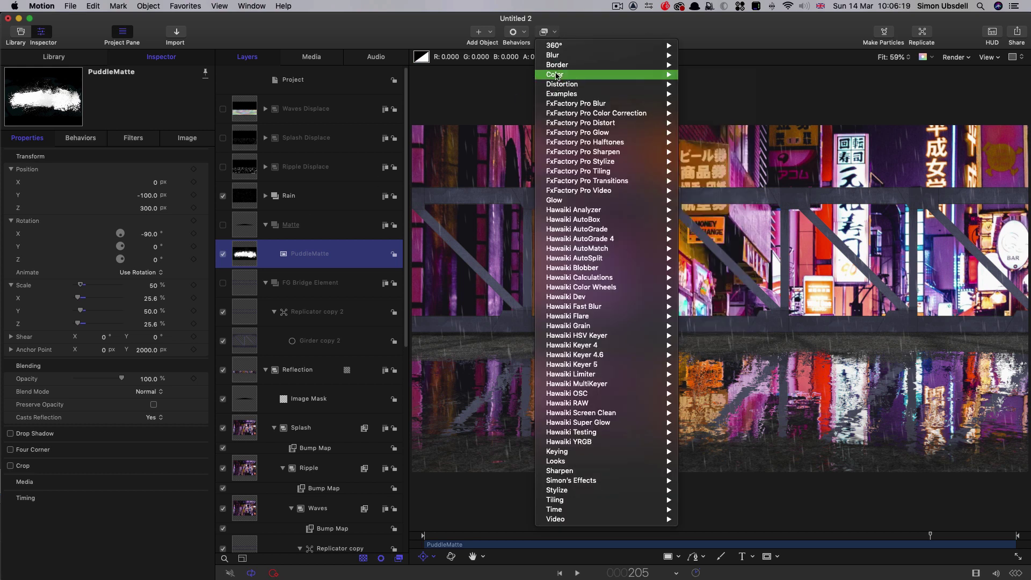
pyautogui.moveTo(591, 76)
pyautogui.click(692, 210)
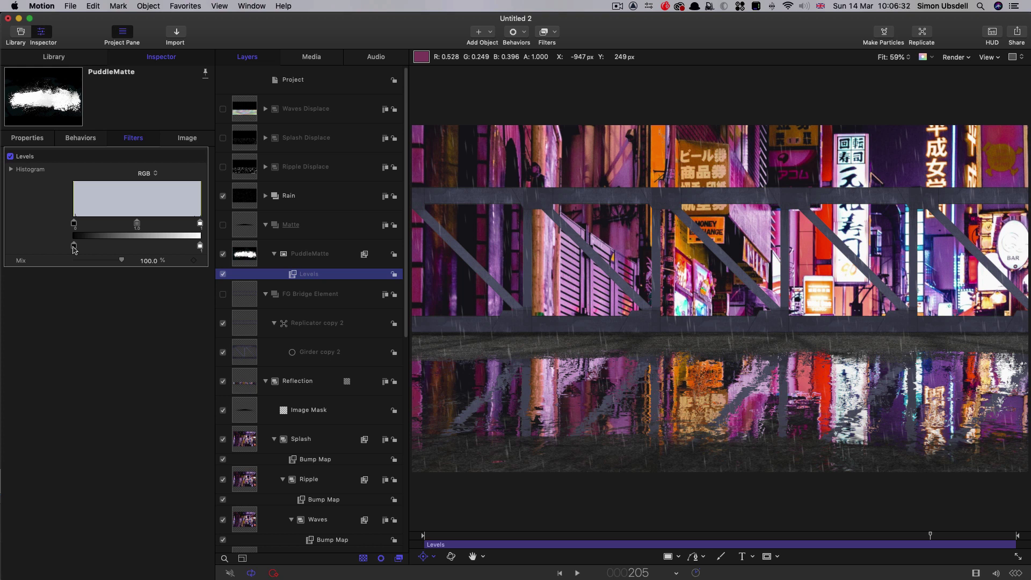
pyautogui.moveTo(74, 249); pyautogui.dragTo(110, 253)
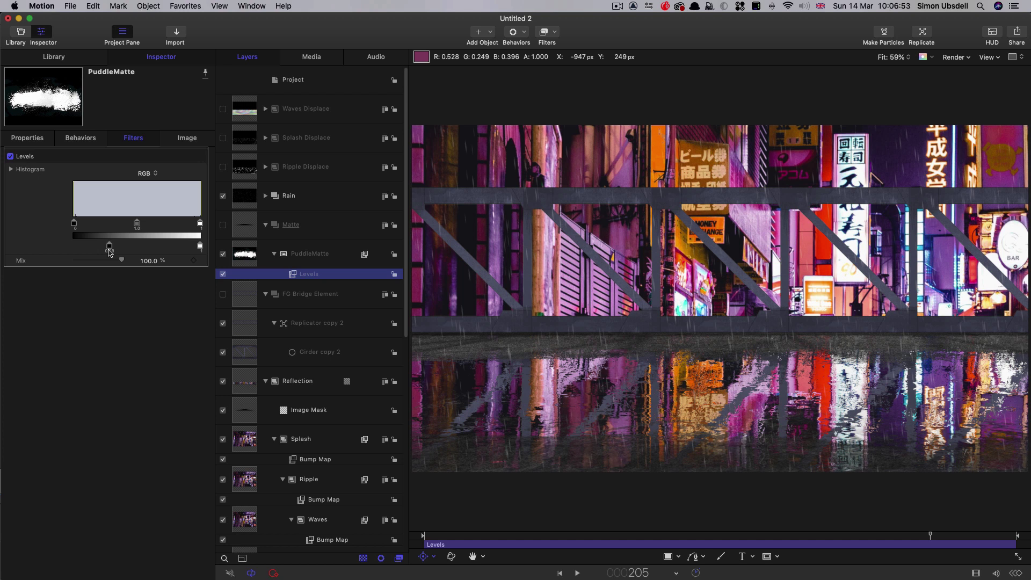
pyautogui.moveTo(201, 251)
pyautogui.mouseDown()
pyautogui.moveTo(165, 249)
pyautogui.moveTo(189, 248)
pyautogui.mouseUp()
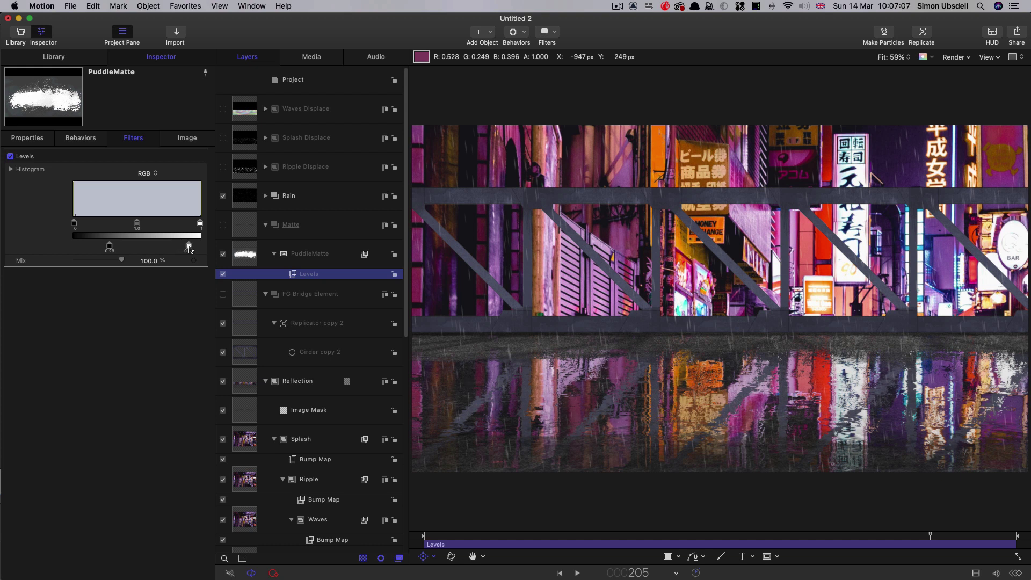
# Compare the puddle reflection with PuddleMatte's Levels filter off and on, leave it enabled, and view frame 74
pyautogui.click(223, 273)
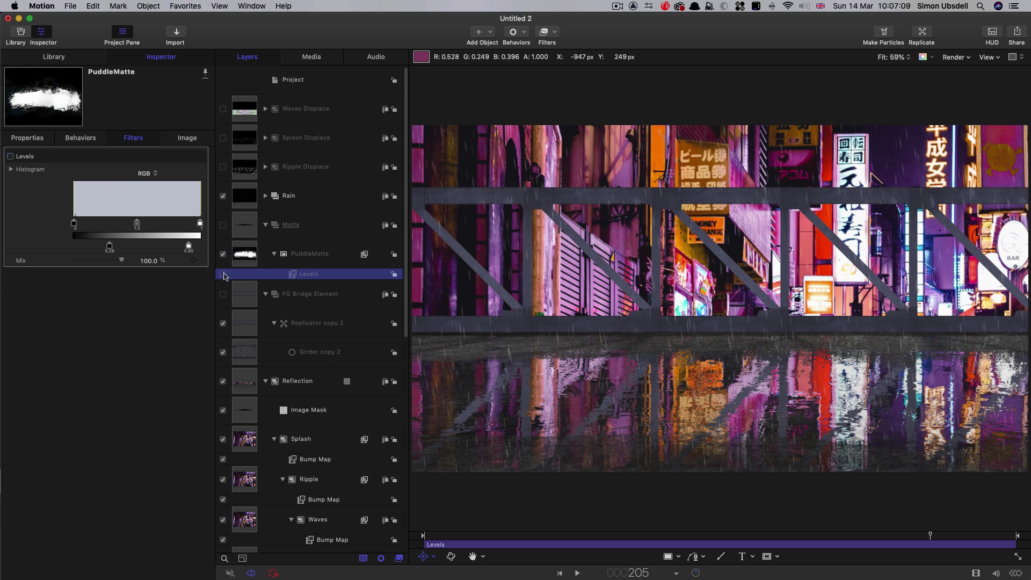
pyautogui.click(222, 273)
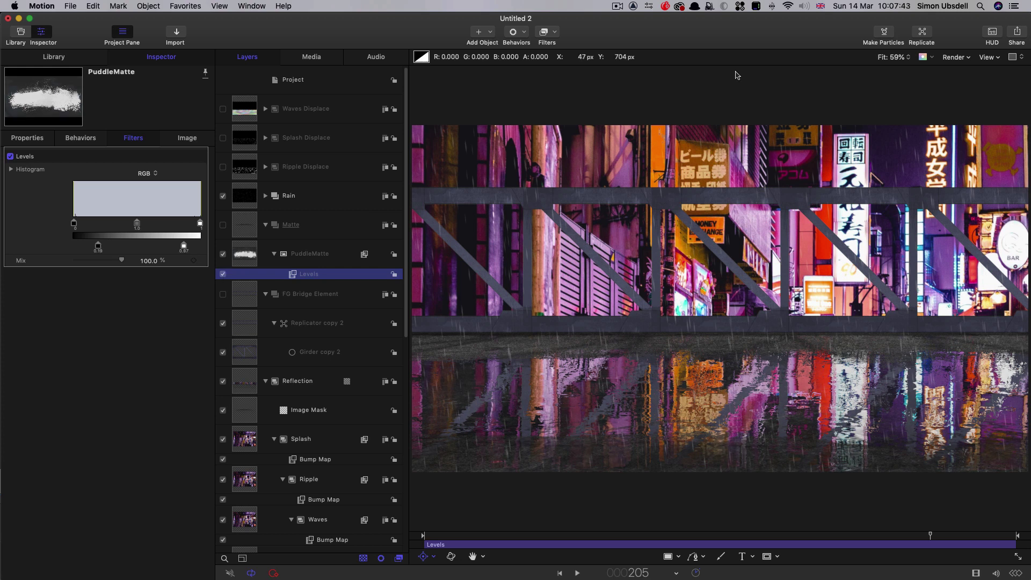
pyautogui.click(597, 536)
pyautogui.click(606, 537)
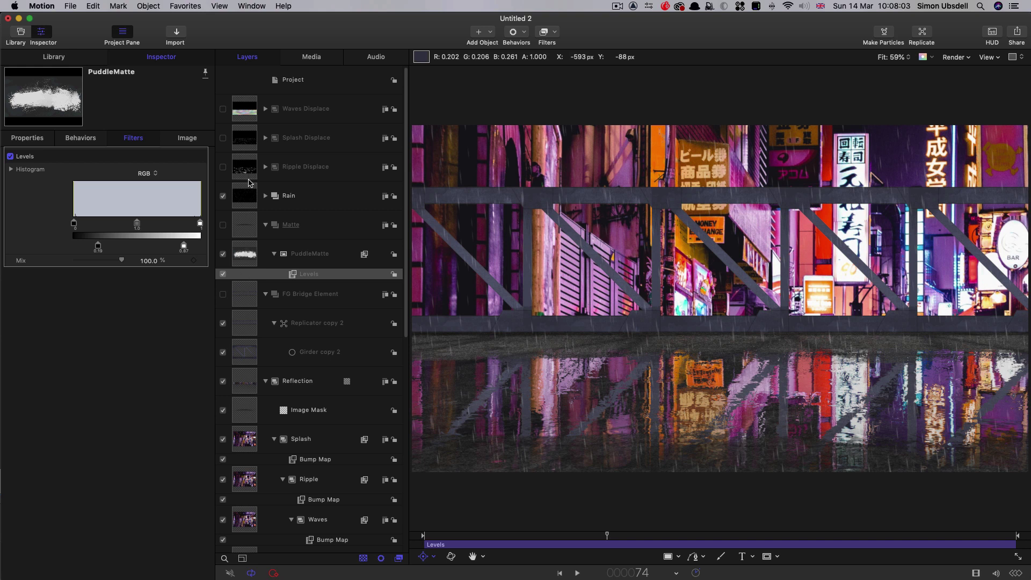
# Make the Splash Displace group visible and set its blend mode to Color Dodge
pyautogui.click(250, 142)
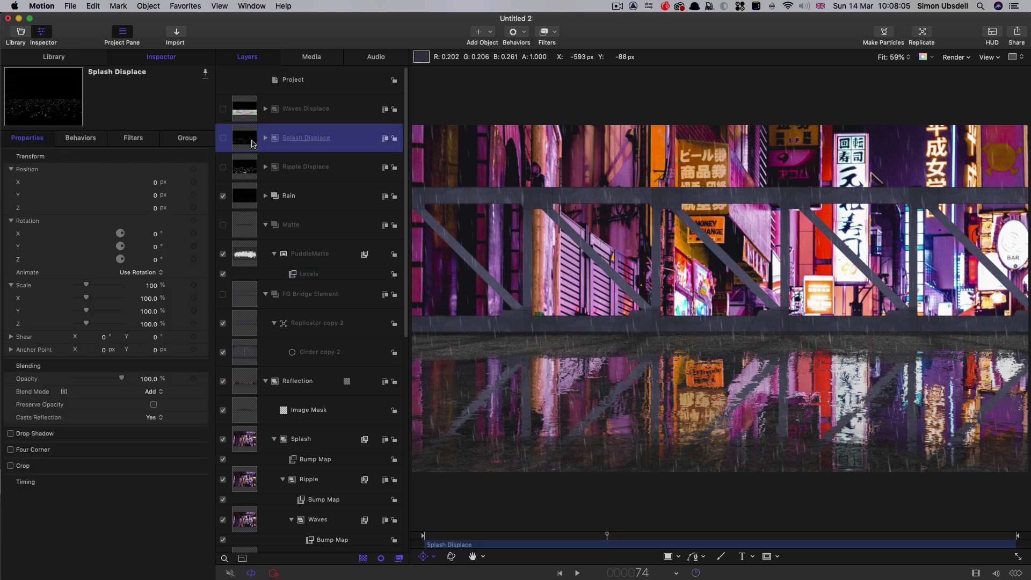
pyautogui.click(223, 139)
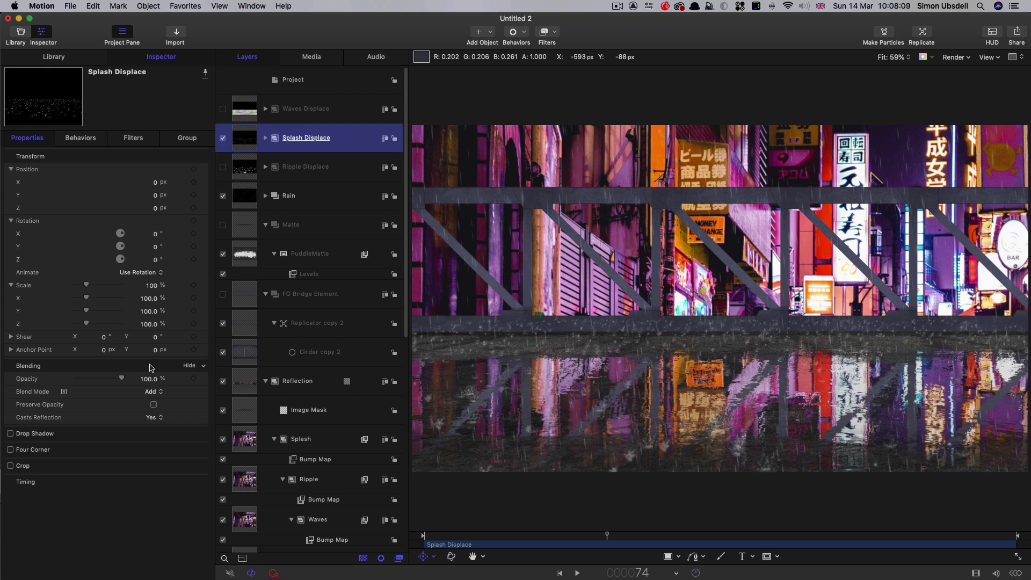
pyautogui.click(156, 394)
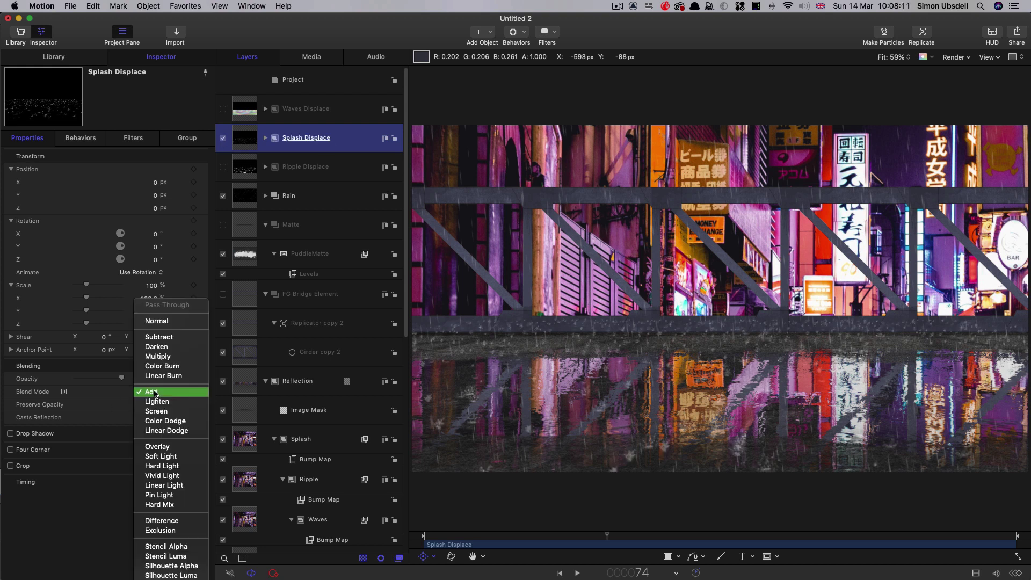
pyautogui.click(157, 421)
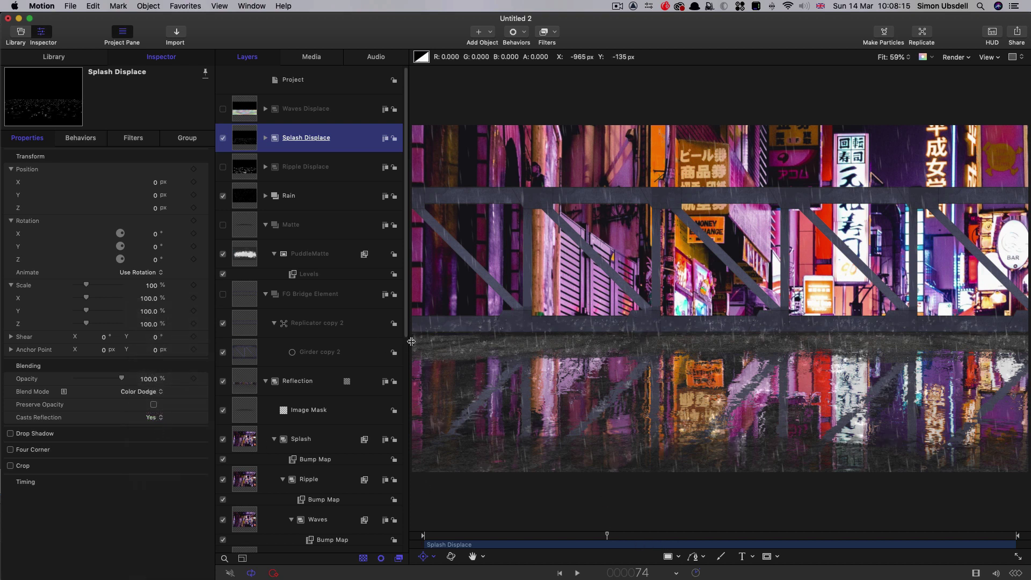
# Preview the splashes over time, comparing the scene with Splash Displace hidden and shown, and leave it visible
pyautogui.moveTo(610, 538); pyautogui.dragTo(570, 539)
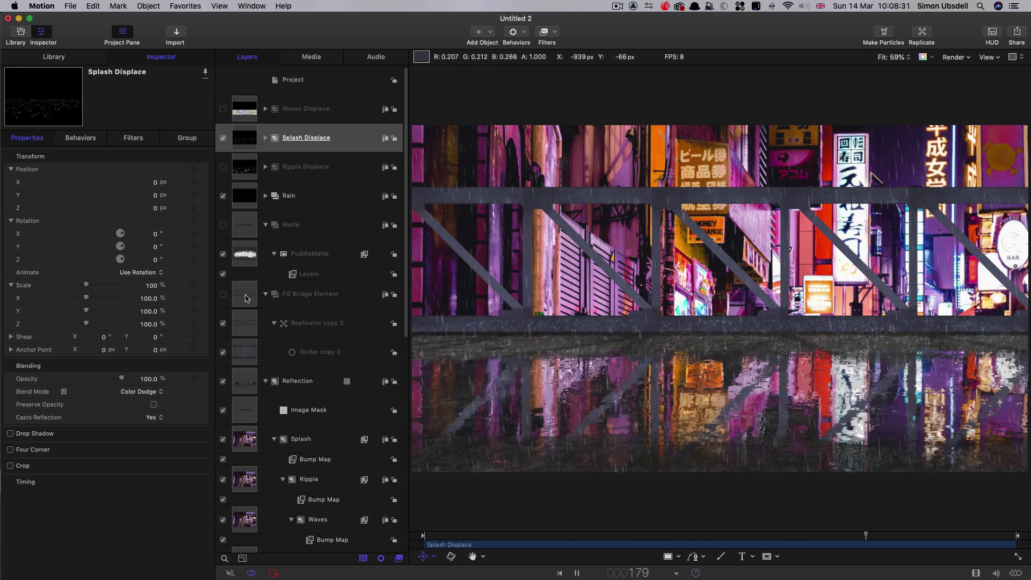
pyautogui.click(223, 138)
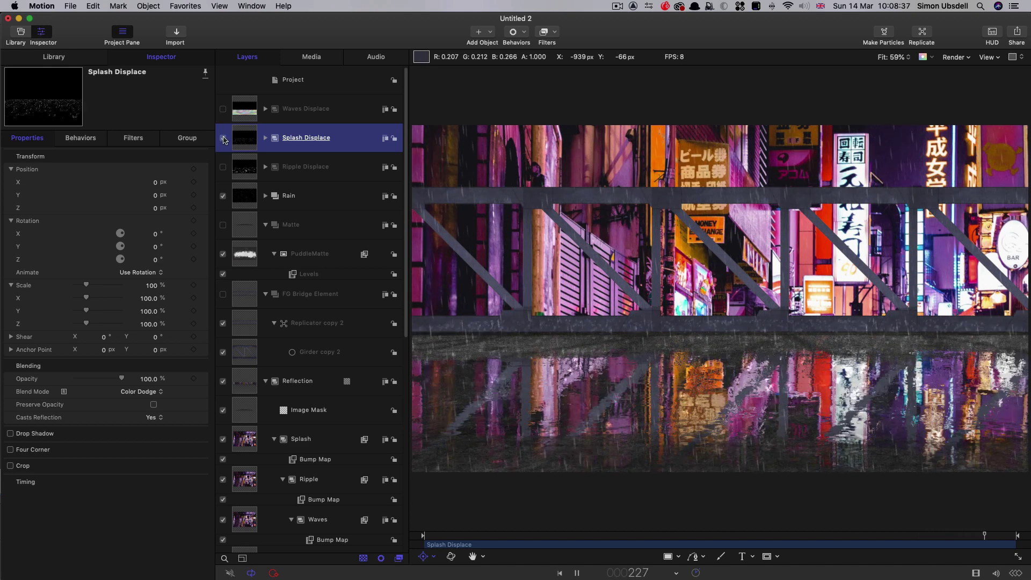
pyautogui.click(223, 139)
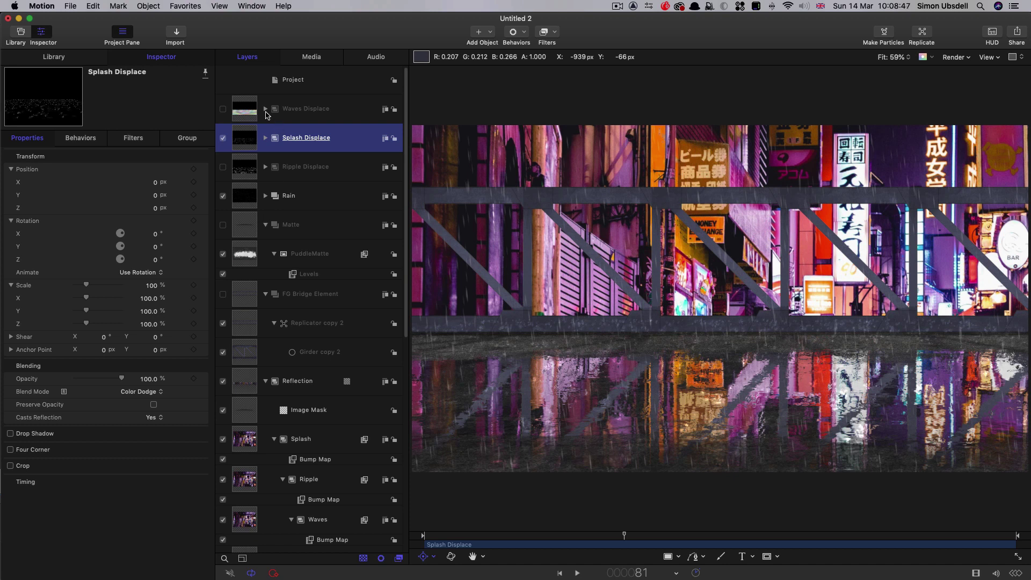
# Shift Emitter copy in Splash Displace and Emitter in Ripple Displace earlier in time and extend their out points to the project's end
pyautogui.click(266, 138)
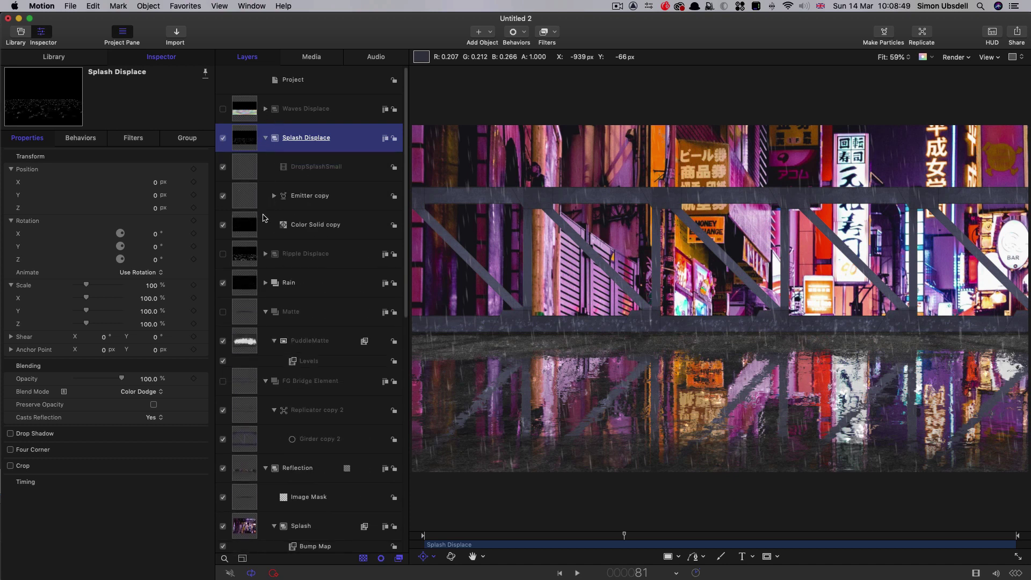
pyautogui.click(265, 258)
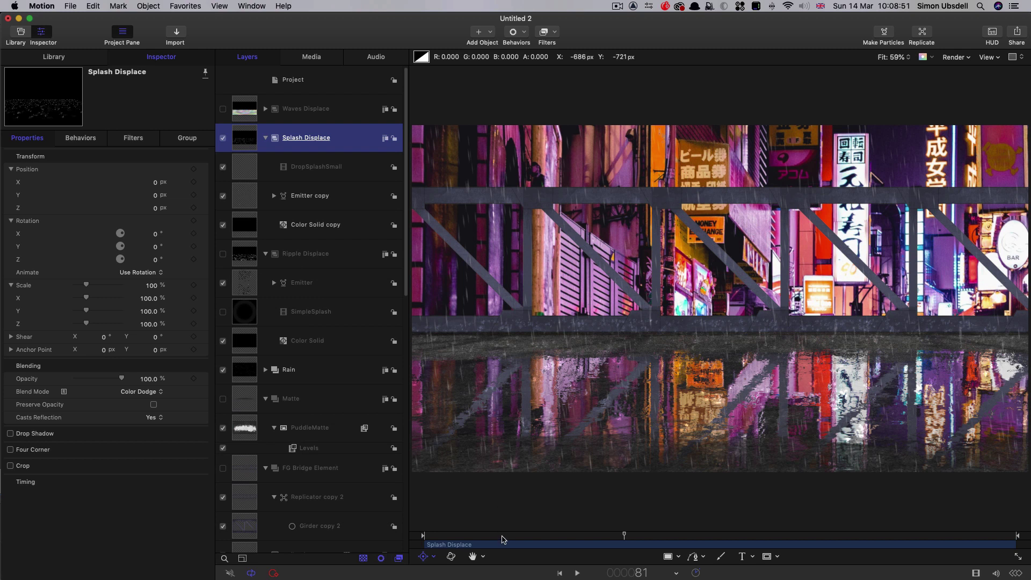
pyautogui.moveTo(504, 537)
pyautogui.mouseDown()
pyautogui.moveTo(402, 538)
pyautogui.moveTo(460, 534)
pyautogui.moveTo(471, 535)
pyautogui.moveTo(414, 543)
pyautogui.moveTo(491, 537)
pyautogui.moveTo(473, 548)
pyautogui.moveTo(510, 546)
pyautogui.moveTo(386, 540)
pyautogui.moveTo(500, 547)
pyautogui.mouseUp()
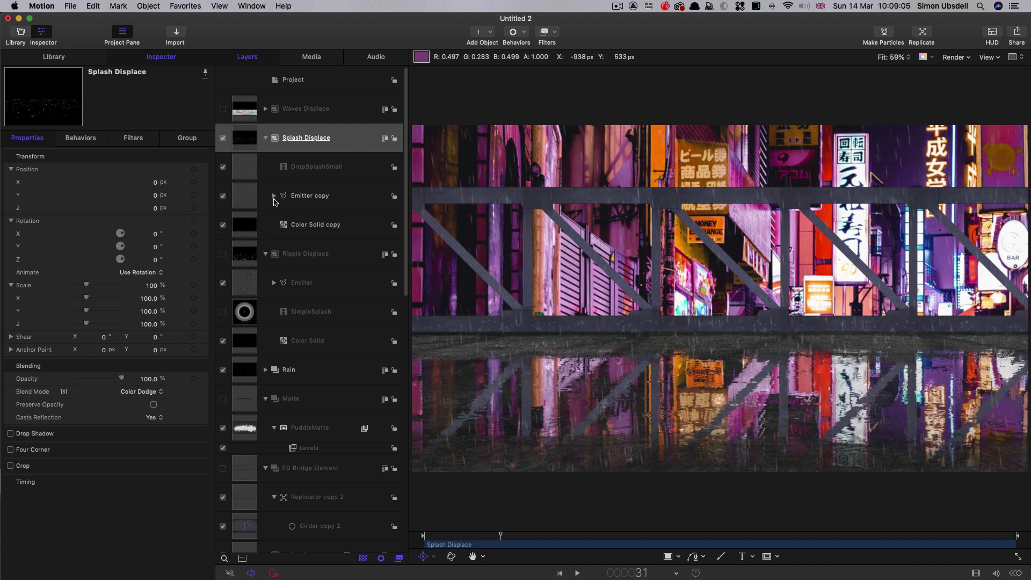
pyautogui.click(246, 280)
pyautogui.keyDown('super'); pyautogui.click(243, 196); pyautogui.keyUp('super')
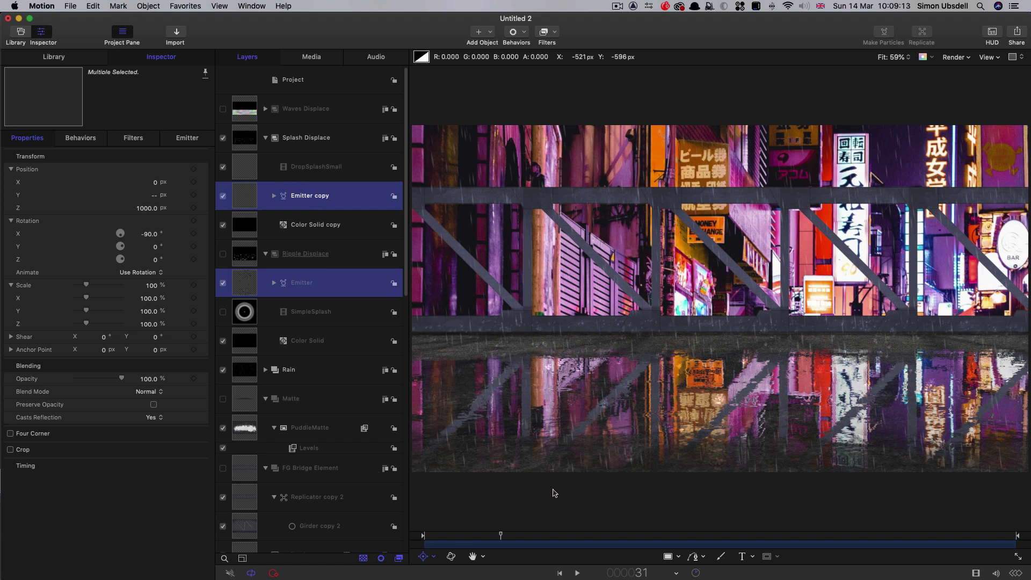
pyautogui.moveTo(644, 547); pyautogui.dragTo(530, 548)
pyautogui.click(1016, 535)
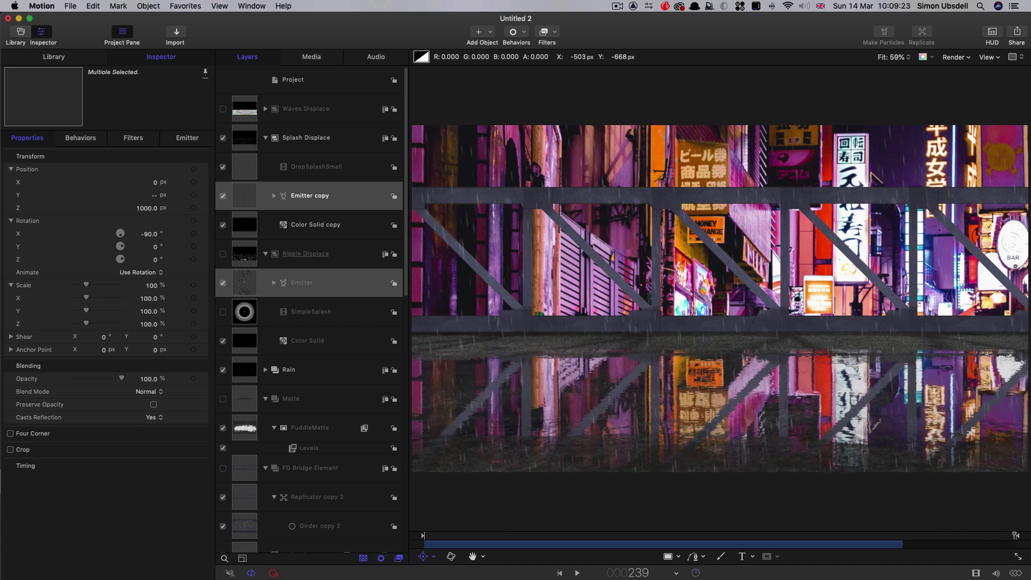
pyautogui.press('o')
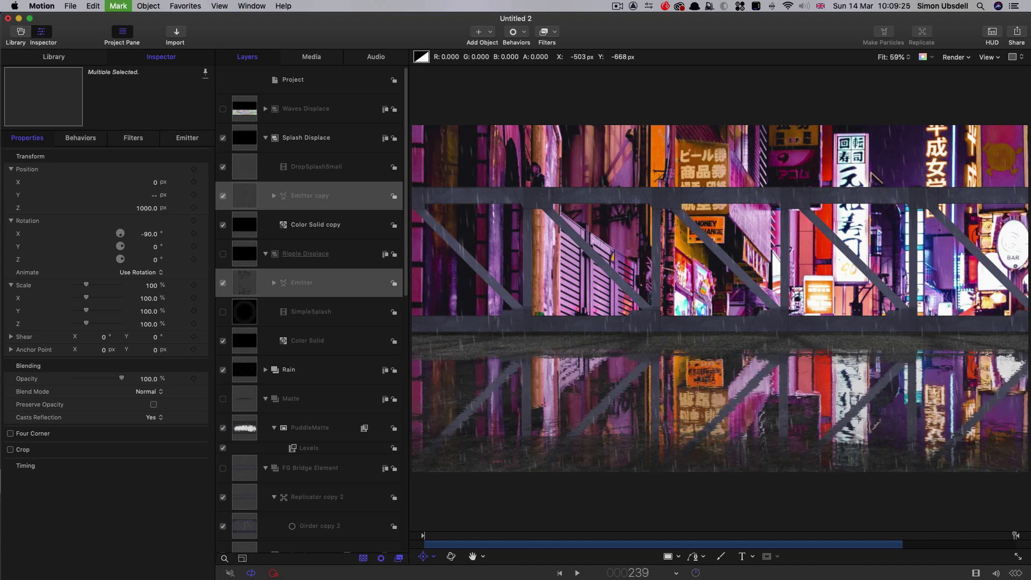
pyautogui.click(494, 543)
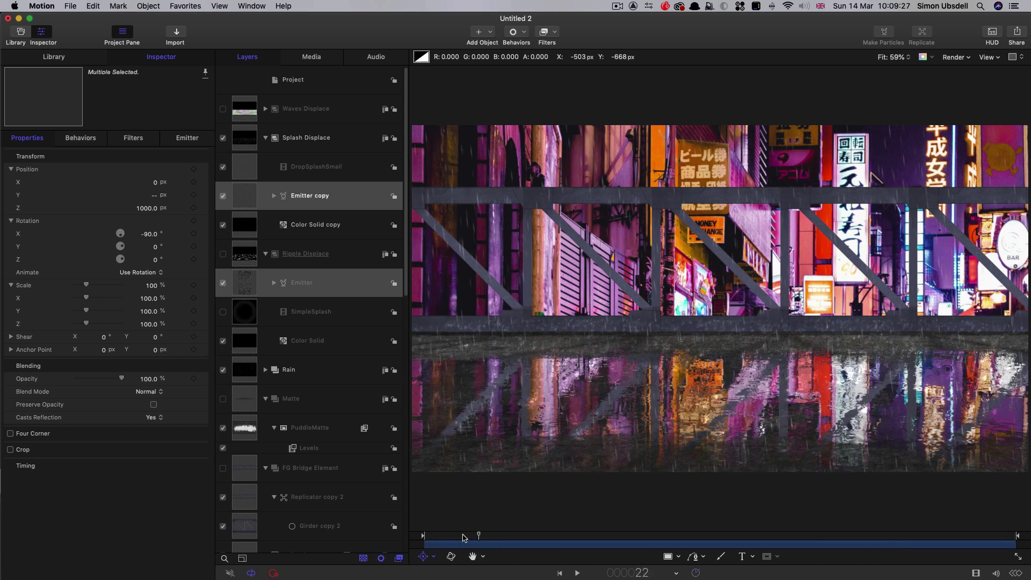
pyautogui.moveTo(497, 547); pyautogui.dragTo(581, 550)
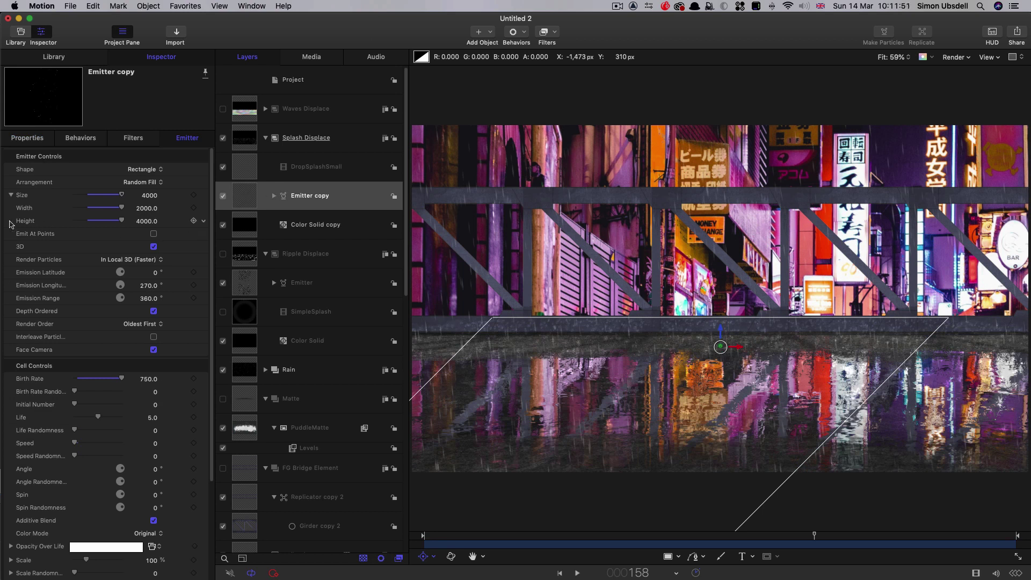
# Set Emitter copy's emission height to 2000 and its Z position to 1500 px
pyautogui.click(146, 222)
pyautogui.write('2000.0')
pyautogui.press('Return')
pyautogui.click(50, 139)
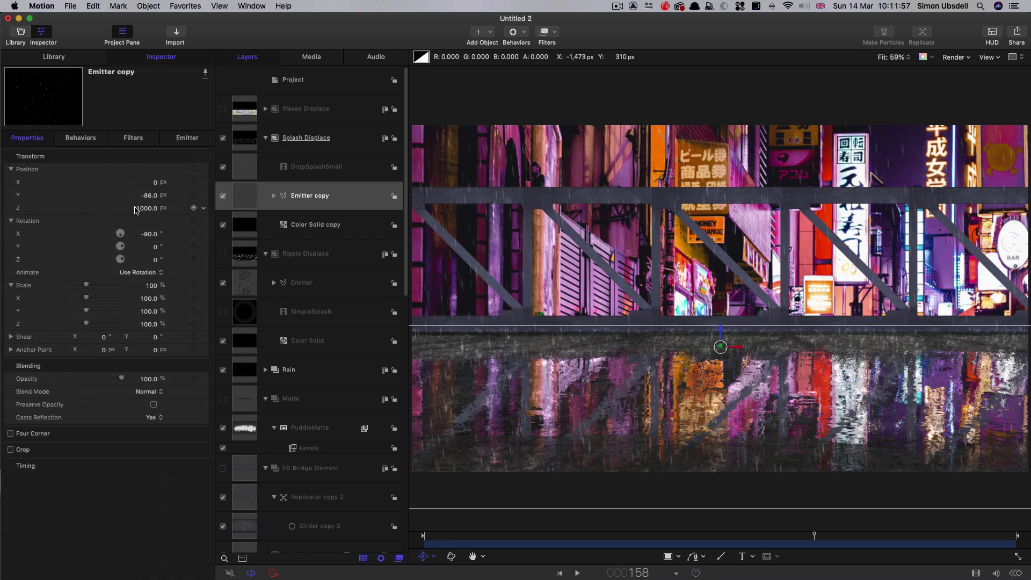
pyautogui.click(141, 209)
pyautogui.write('1500')
pyautogui.press('Return')
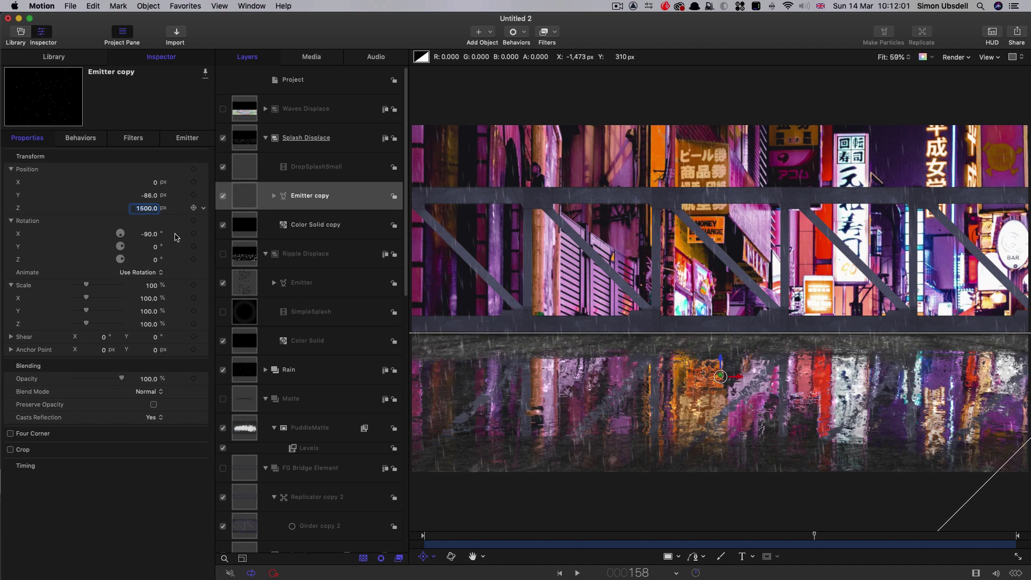
# Set the Ripple Displace Emitter's Z position to 1500 px and its emission height to 2000
pyautogui.click(245, 285)
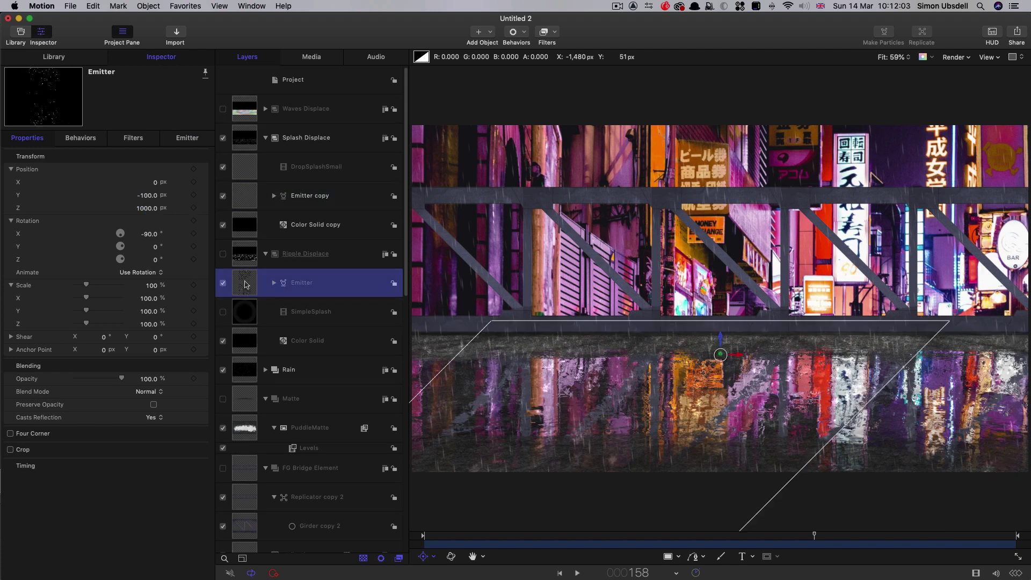
pyautogui.click(144, 211)
pyautogui.write('1')
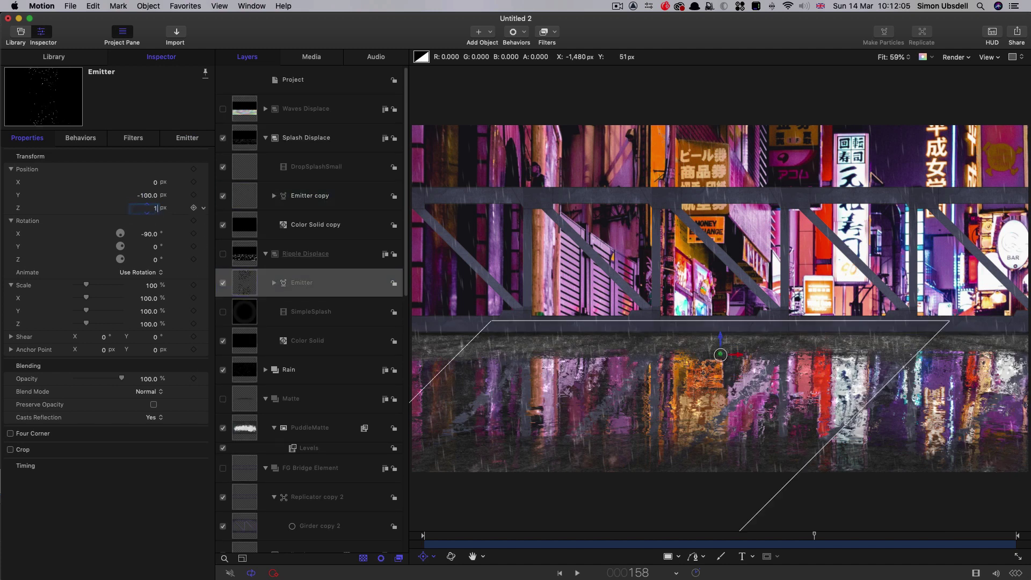
pyautogui.press('Return')
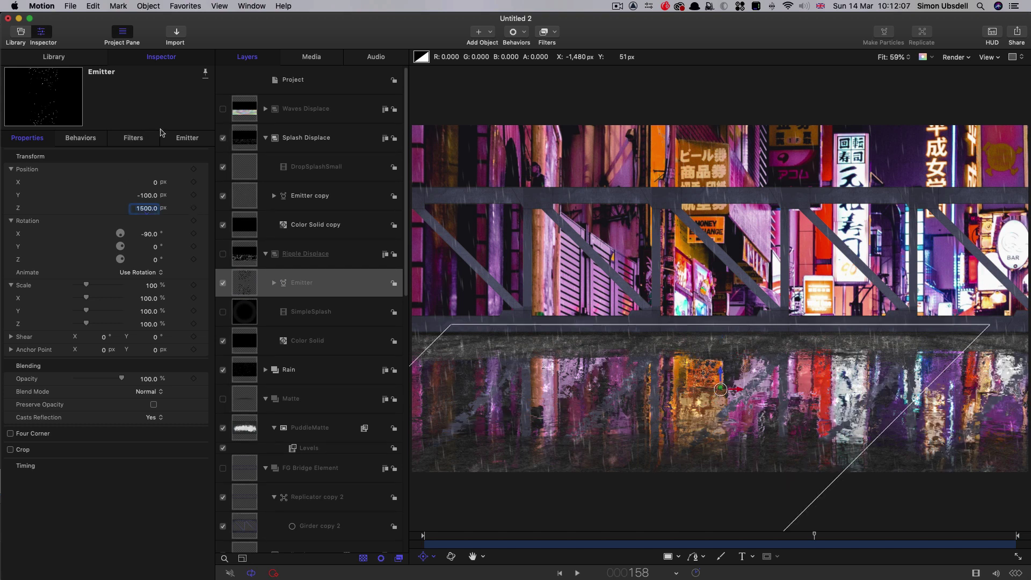
pyautogui.click(188, 139)
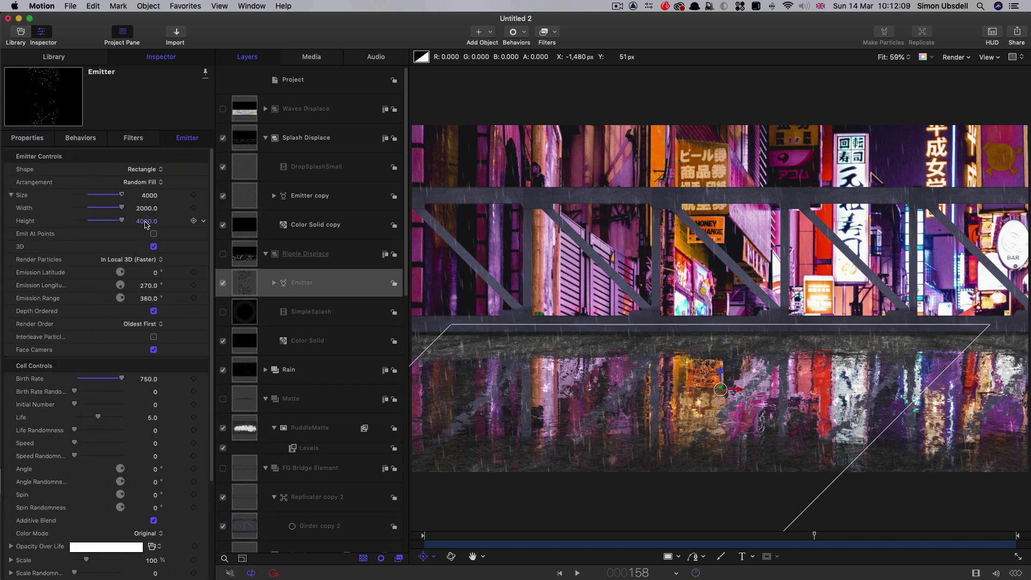
pyautogui.click(145, 222)
pyautogui.write('2000')
pyautogui.press('Return')
# Hide the canvas overlays and play through the animation to check the splashes and ripples in the puddle
pyautogui.press('super+slash')
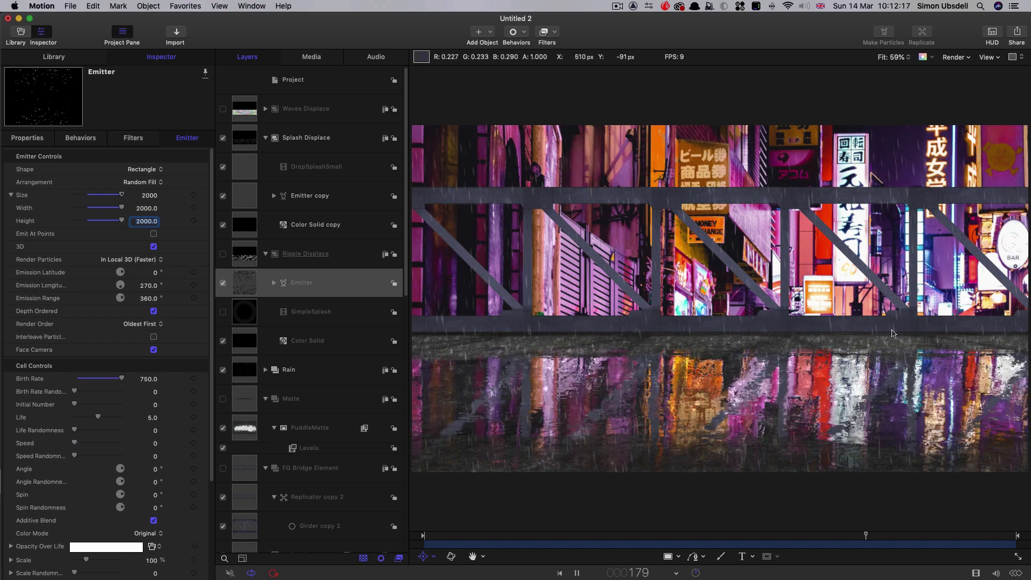
pyautogui.press('space')
pyautogui.moveTo(659, 536); pyautogui.dragTo(603, 539)
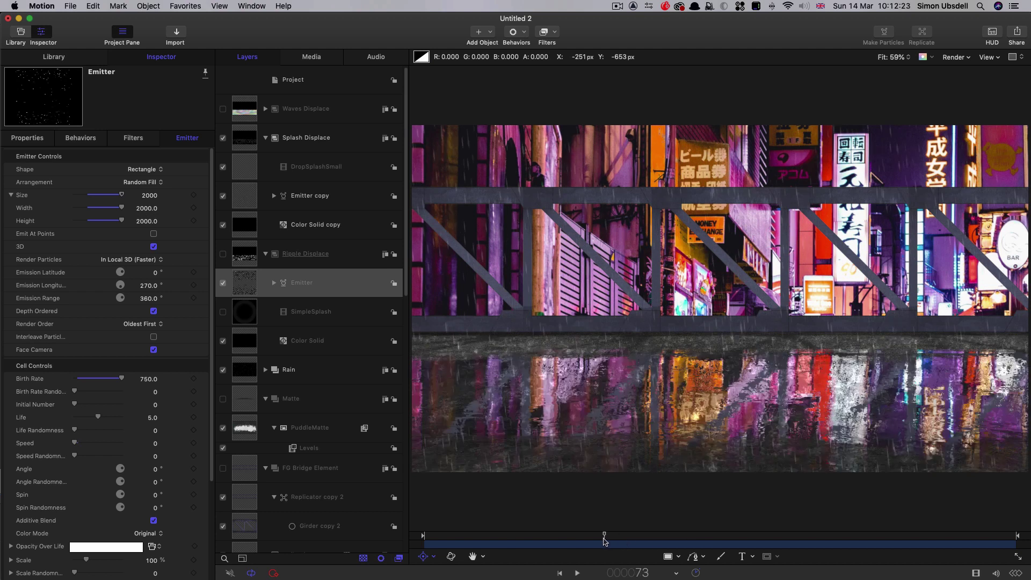
pyautogui.press('space')
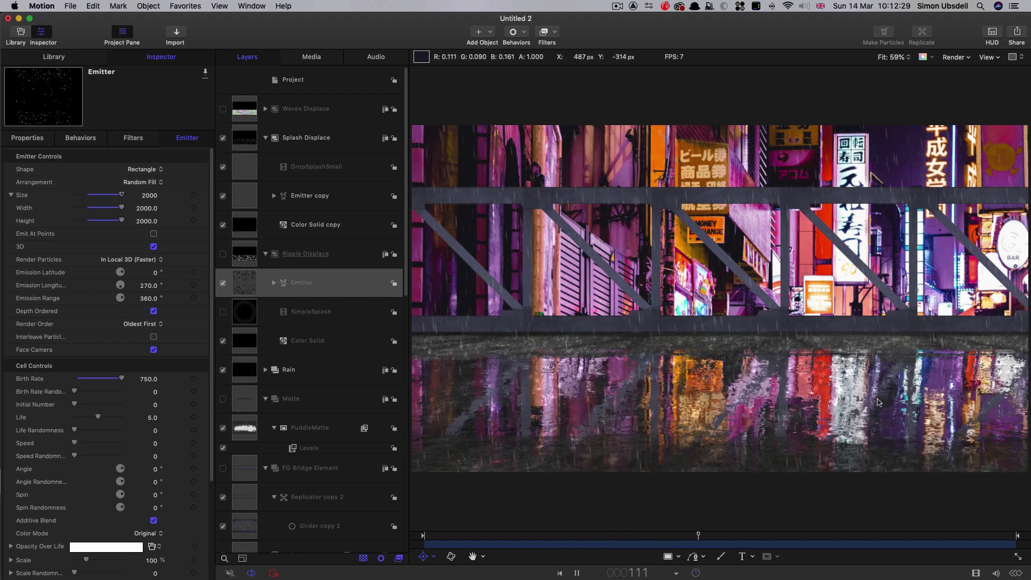
pyautogui.press('space')
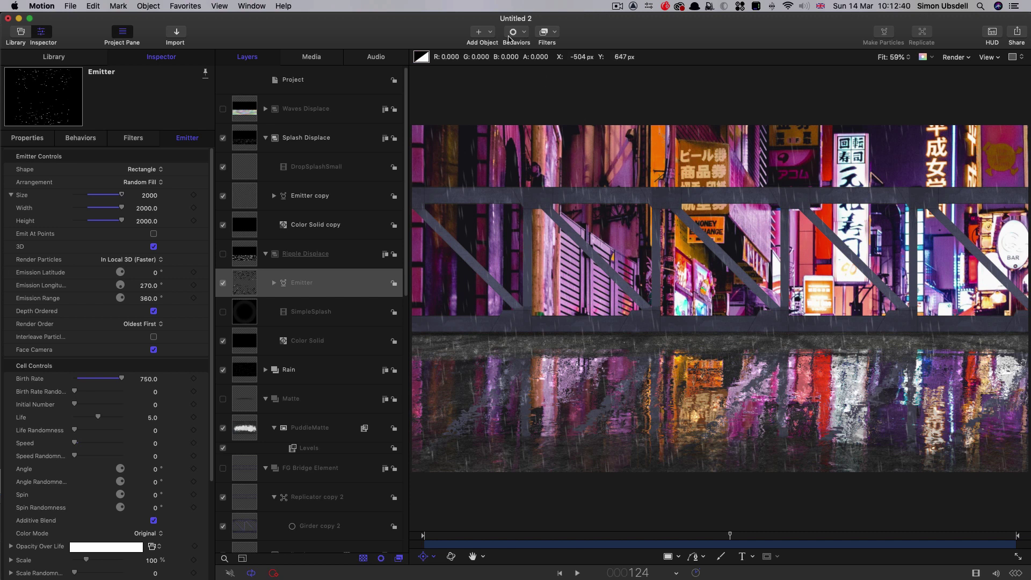
# Add a camera to the project and switch the existing 2D groups to 3D
pyautogui.click(490, 32)
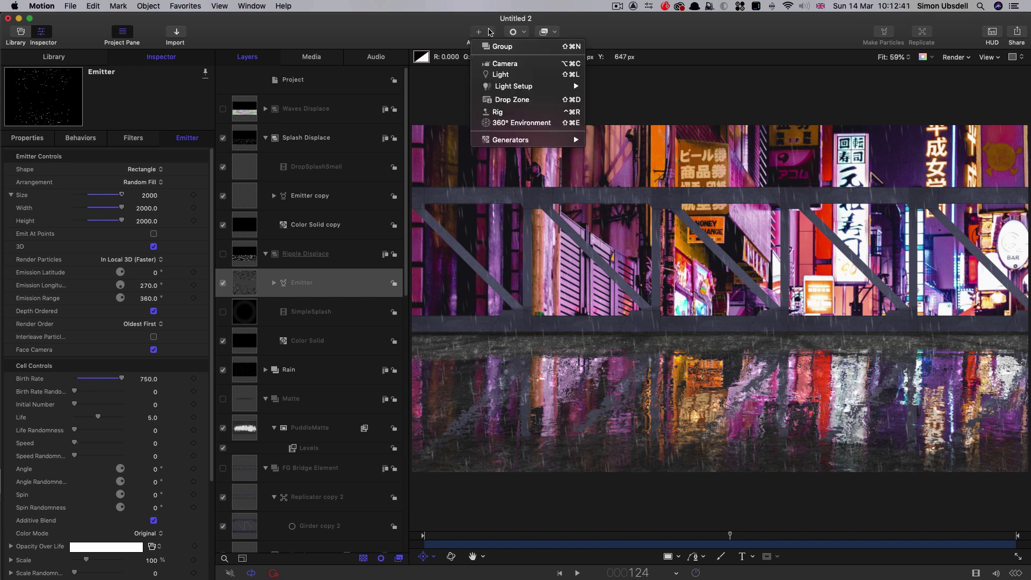
pyautogui.click(506, 64)
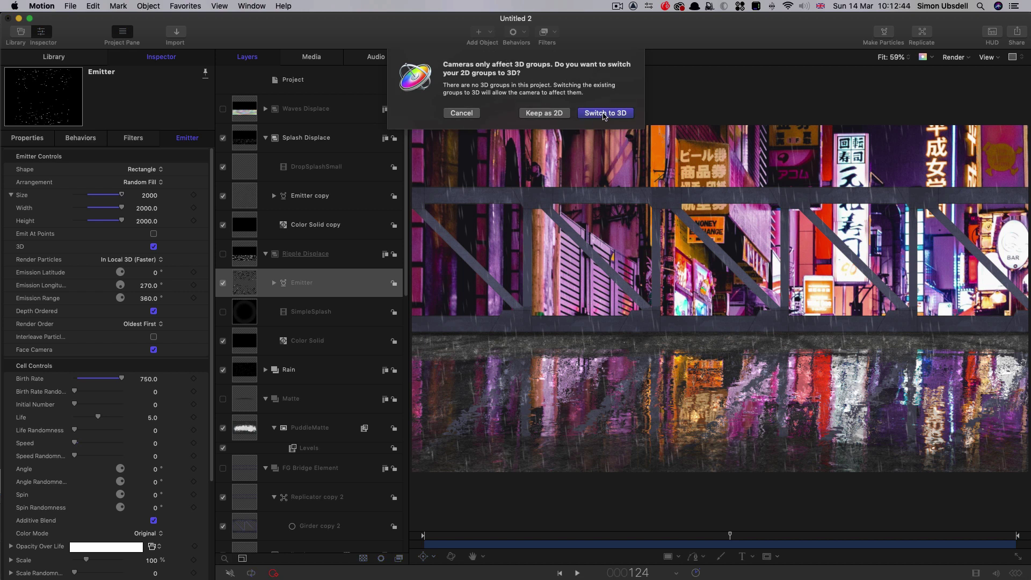
pyautogui.click(604, 114)
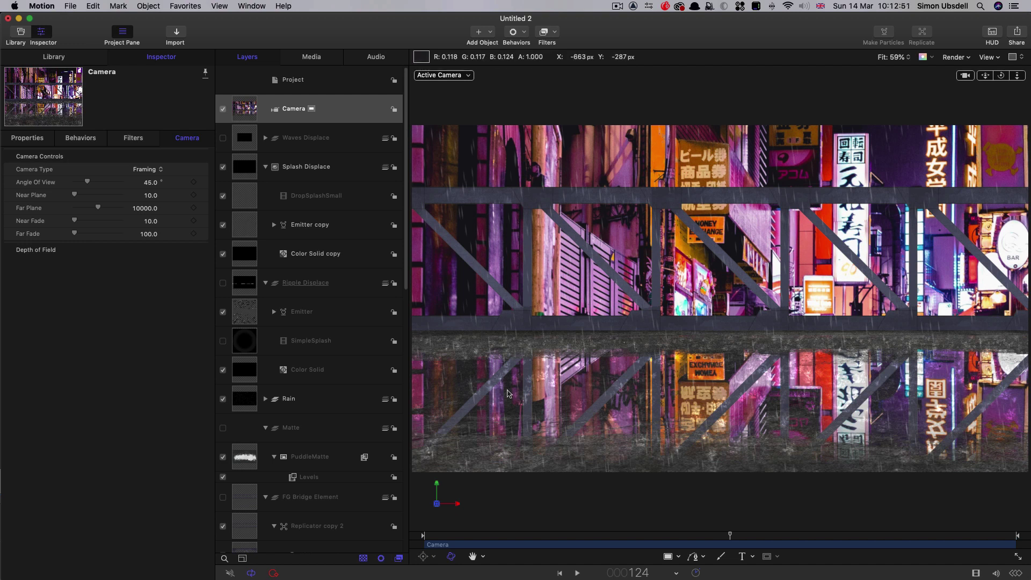
# Collapse the Splash Displace and Ripple Displace groups and switch Ripple Displace to a 2D group
pyautogui.click(251, 141)
pyautogui.click(264, 167)
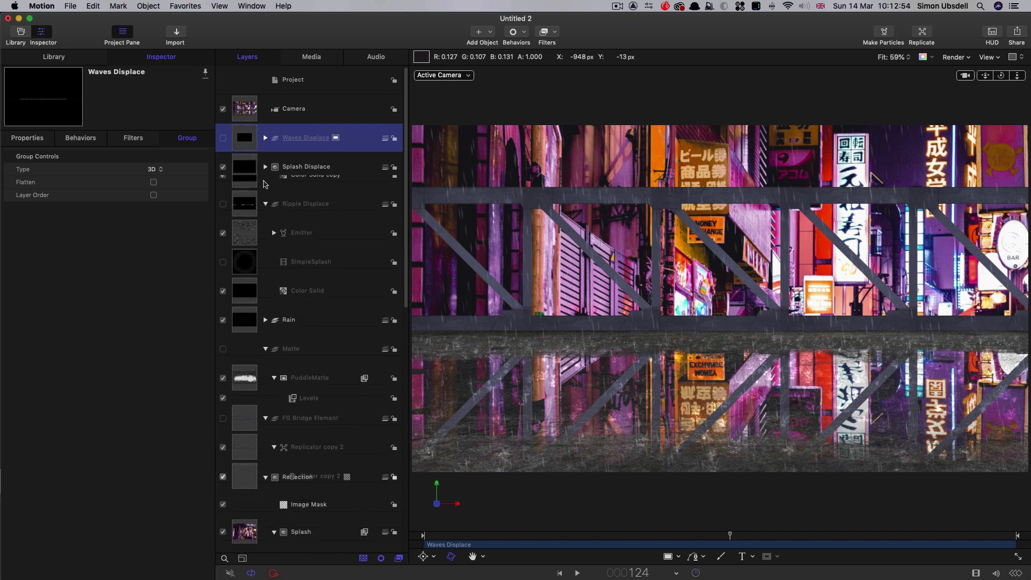
pyautogui.click(266, 197)
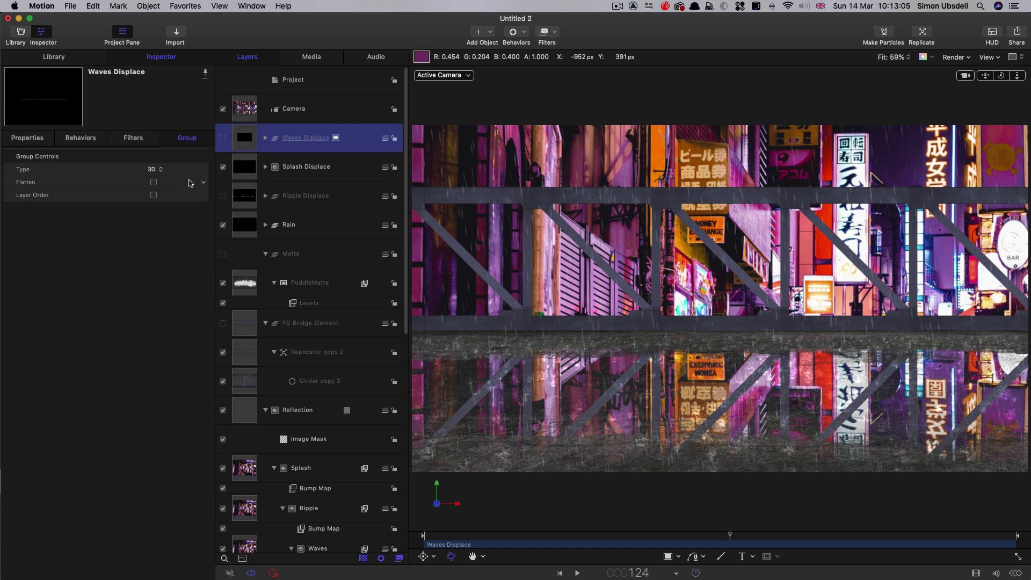
pyautogui.click(245, 167)
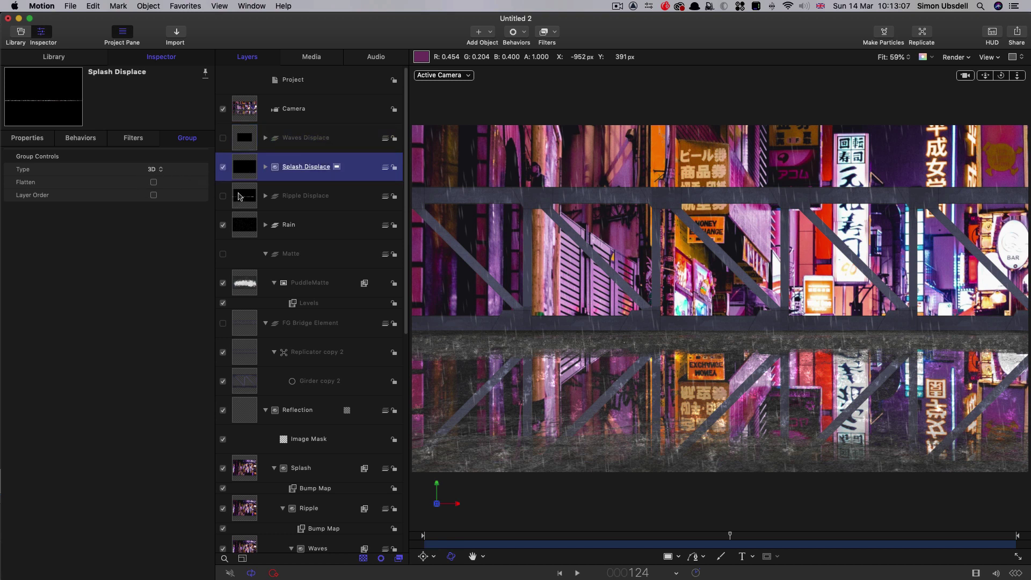
pyautogui.click(240, 197)
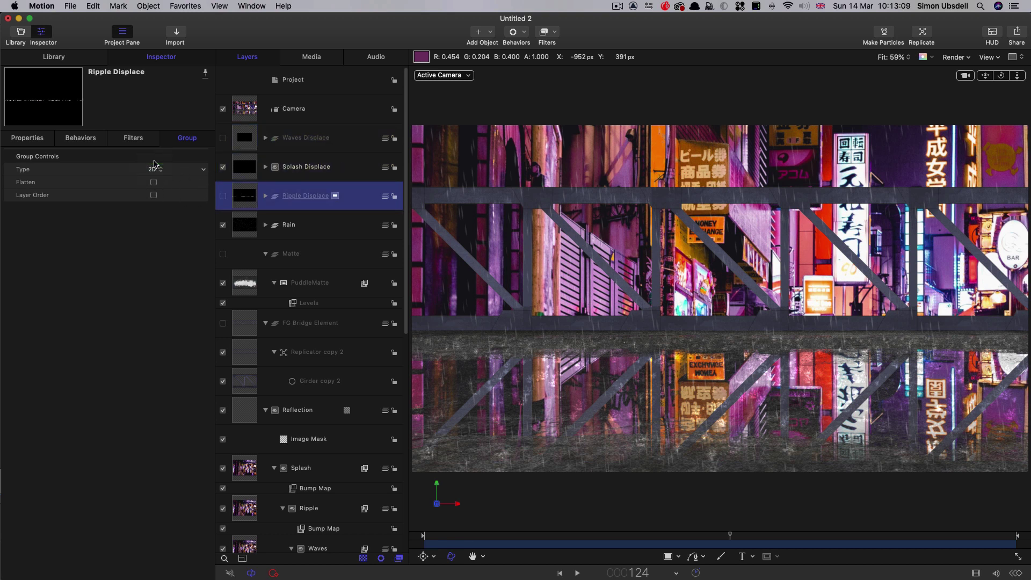
# Switch the Splash Displace and Waves Displace groups to 2D and check the puddle reflection at frame 103
pyautogui.click(248, 169)
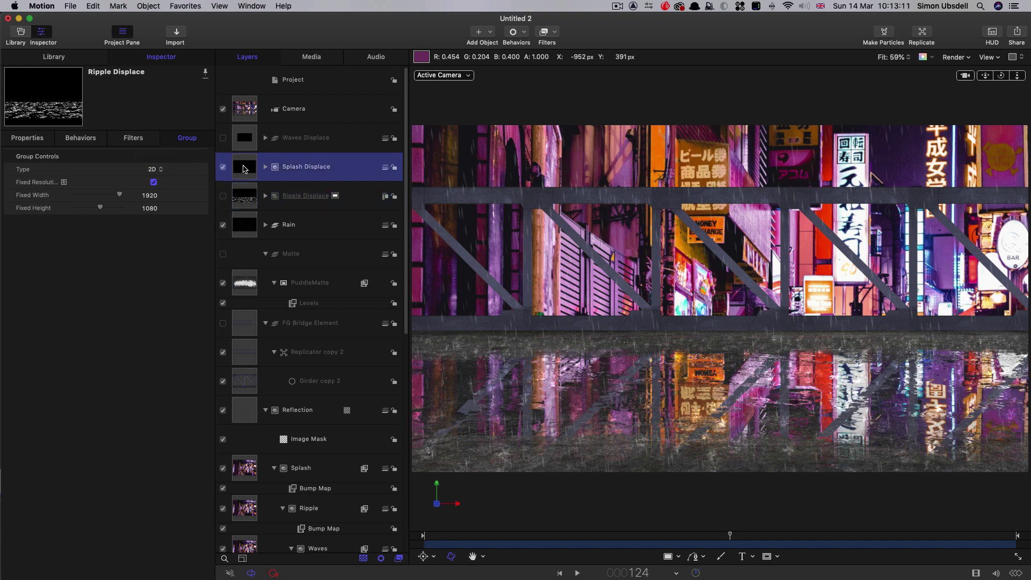
pyautogui.click(153, 171)
pyautogui.click(152, 164)
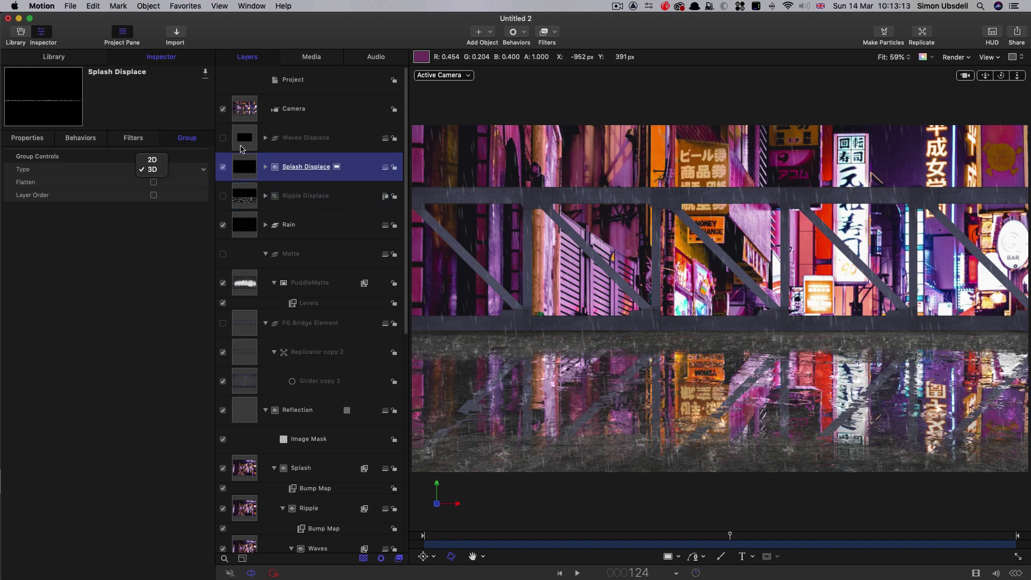
pyautogui.press('Up')
pyautogui.click(154, 171)
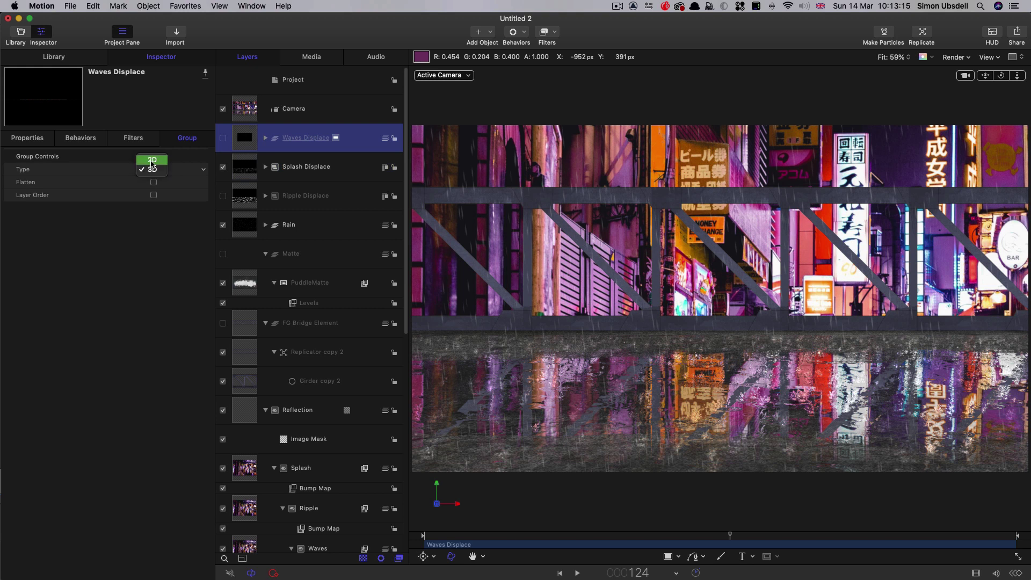
pyautogui.click(150, 164)
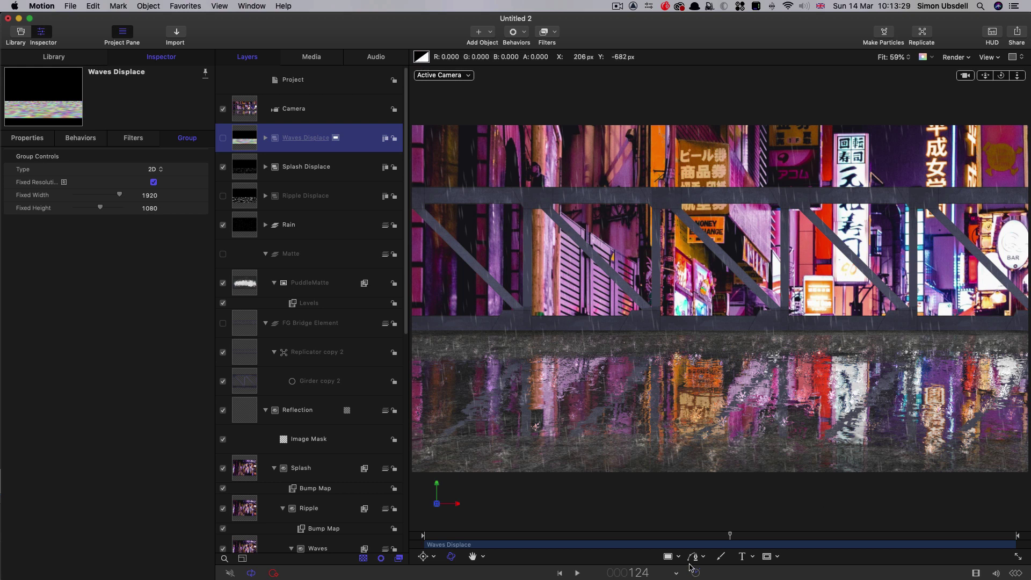
pyautogui.moveTo(731, 537); pyautogui.dragTo(678, 536)
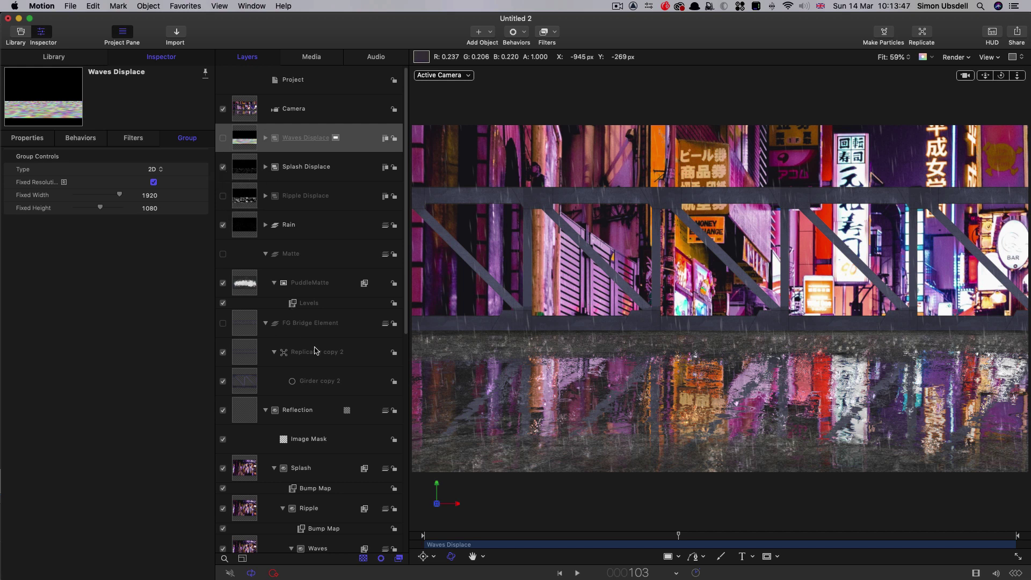
pyautogui.scroll(-2, 322, 478)
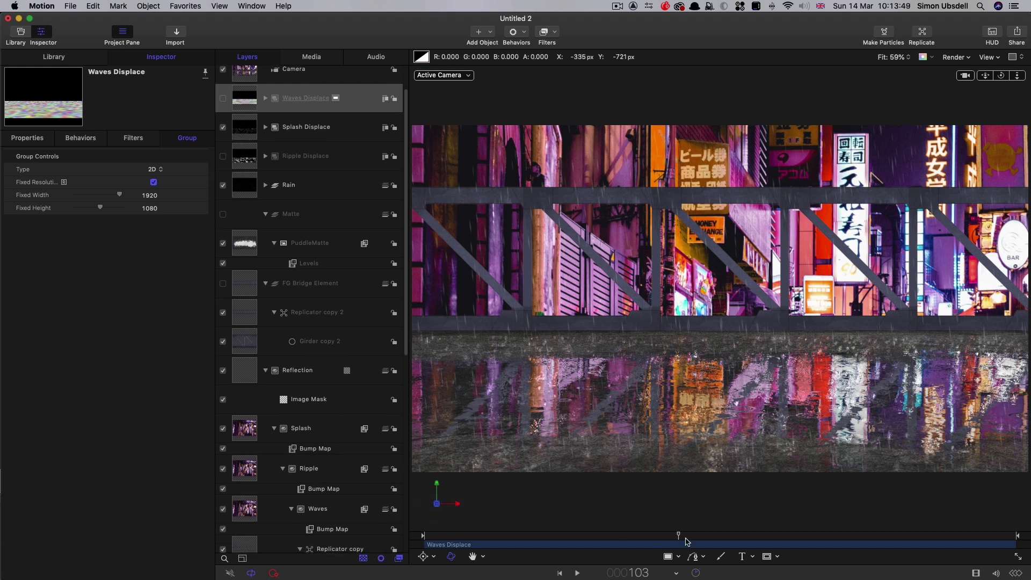
pyautogui.scroll(2, 329, 198)
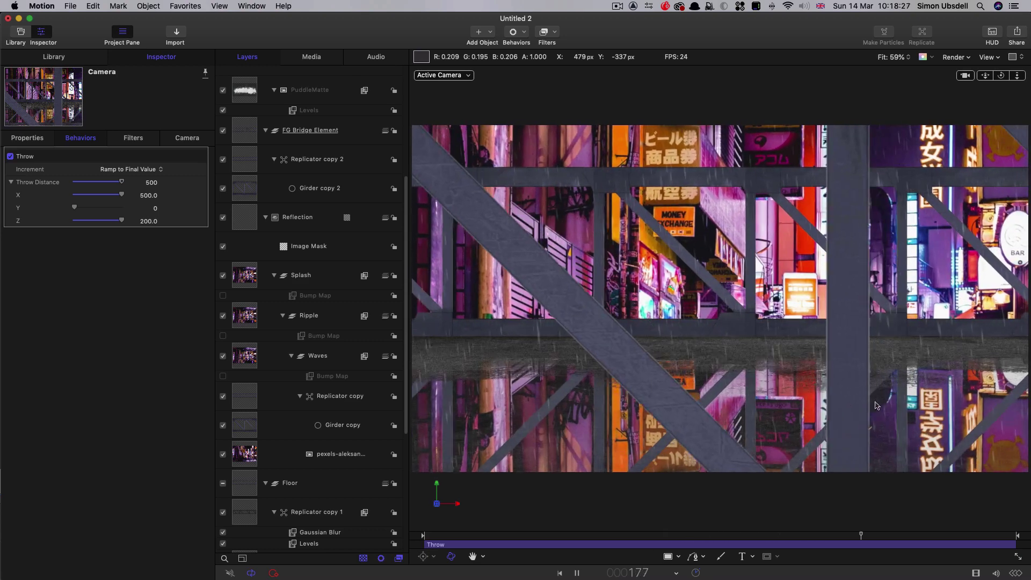
# Stop playback, solo the Ripple Displace group, switch it to 3D and play through its ripple animation
pyautogui.press('space')
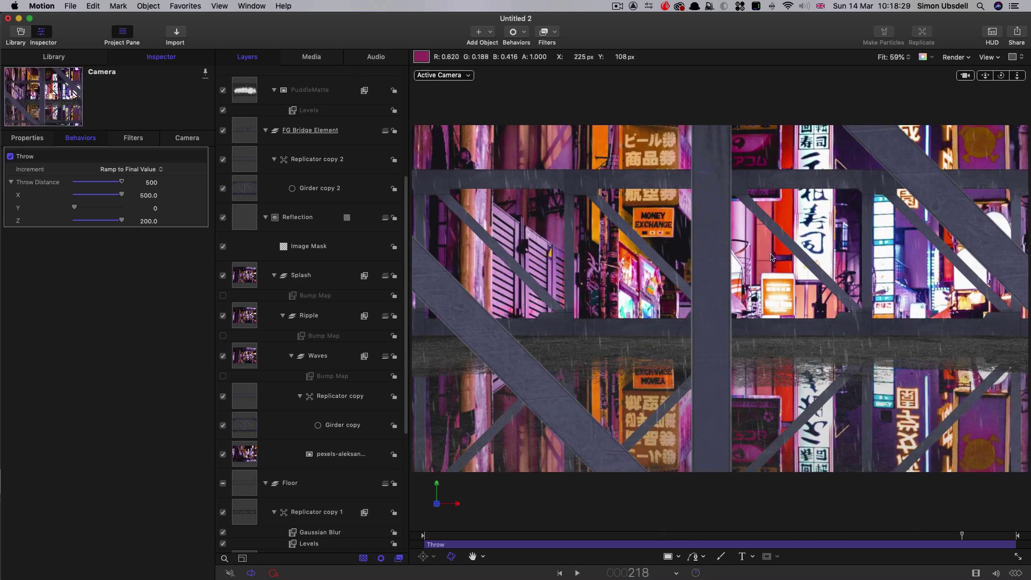
pyautogui.scroll(8, 283, 214)
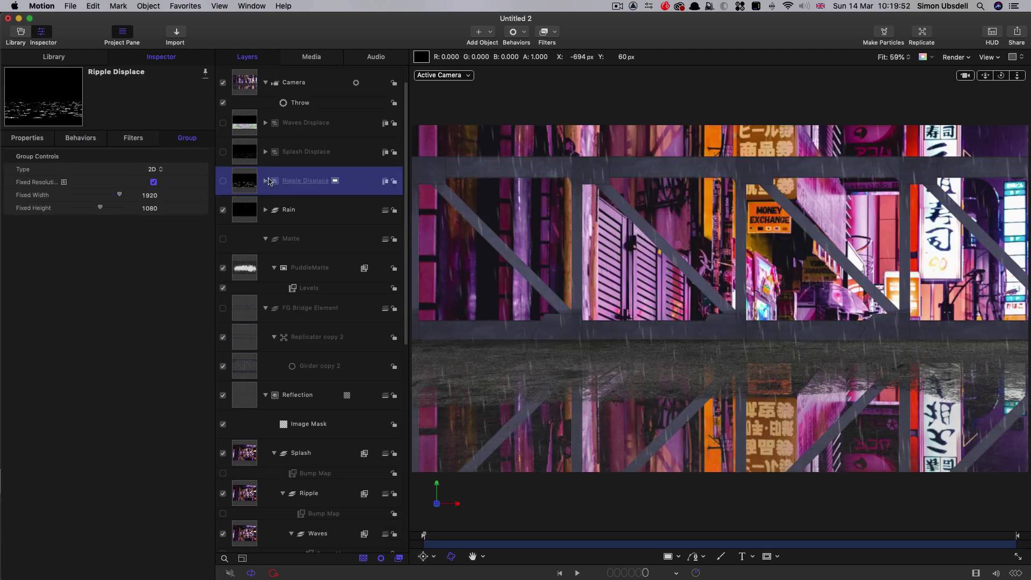
pyautogui.keyDown('alt'); pyautogui.click(223, 182); pyautogui.keyUp('alt')
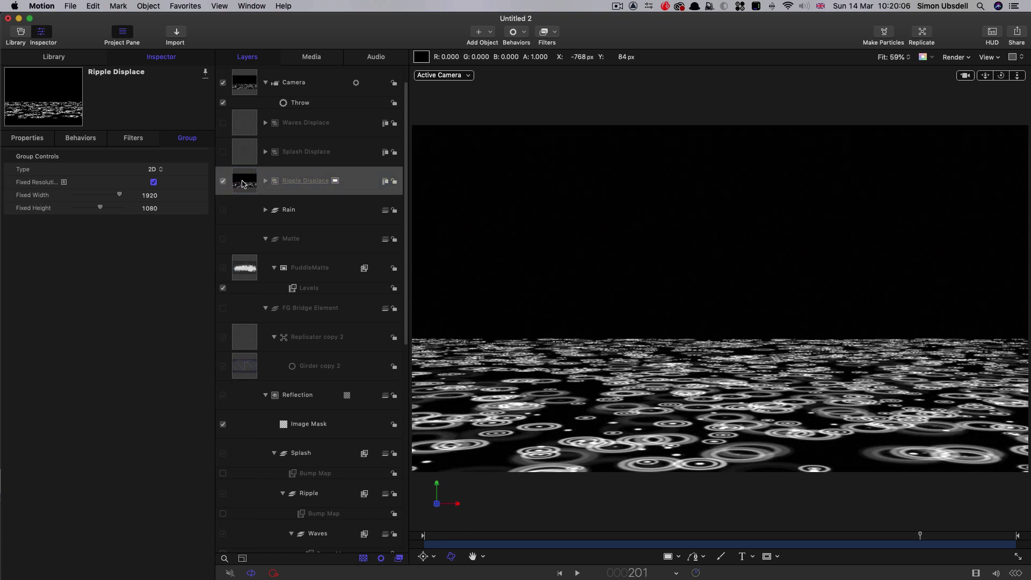
pyautogui.click(153, 169)
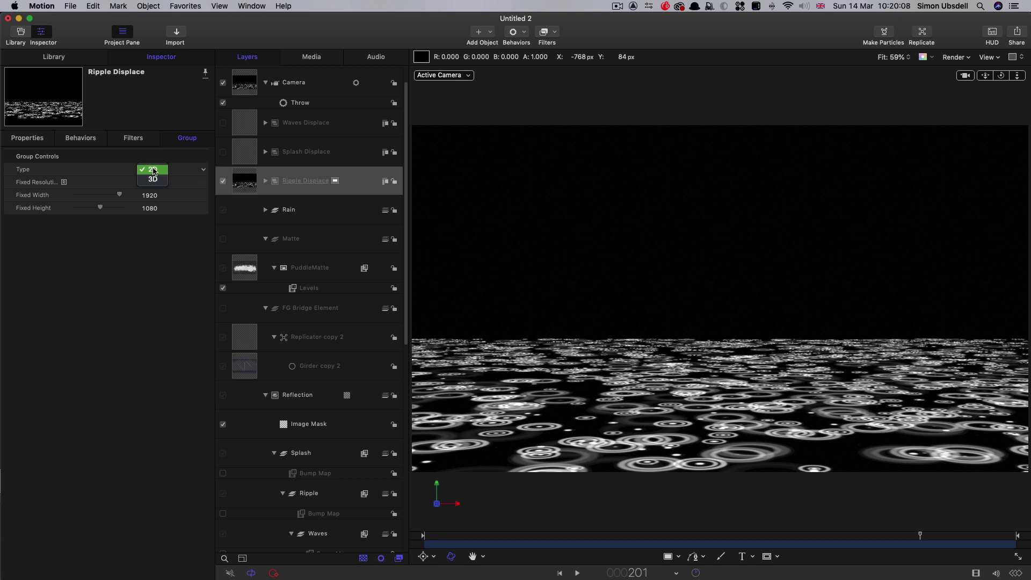
pyautogui.click(154, 181)
pyautogui.press('space')
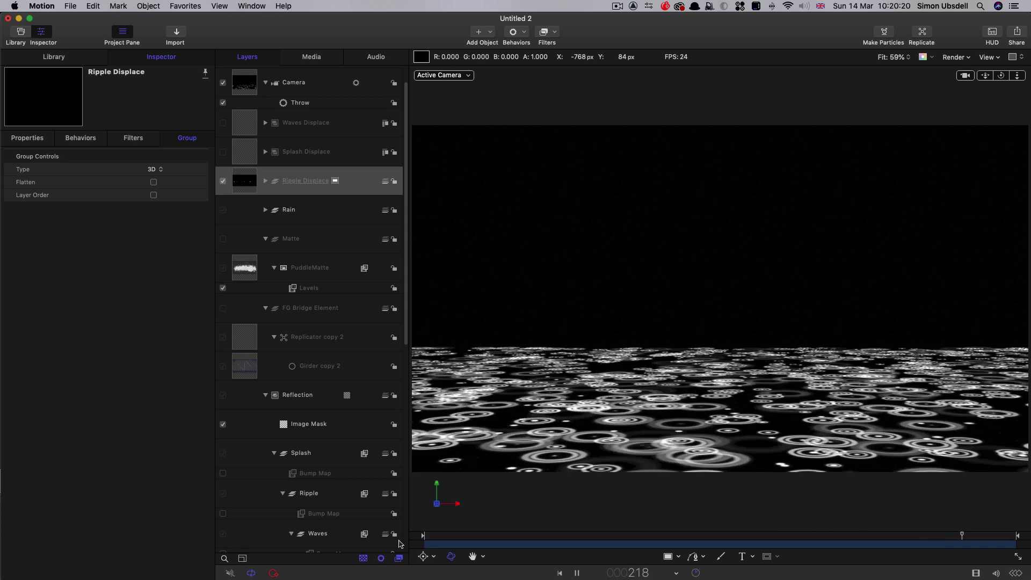
pyautogui.press('space')
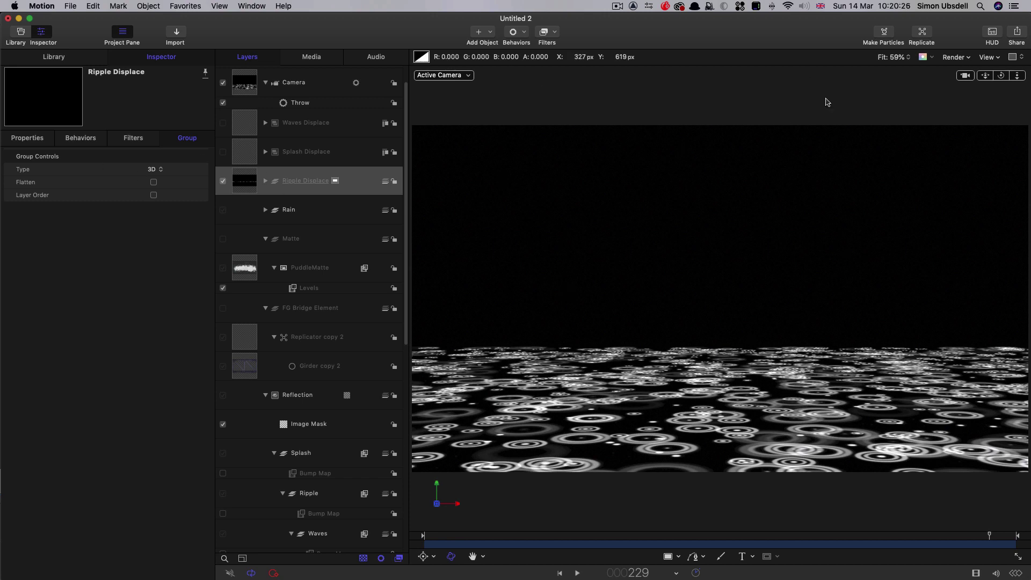
# Set up a movie export of the soloed ripples with the H.264 video codec
pyautogui.click(1020, 33)
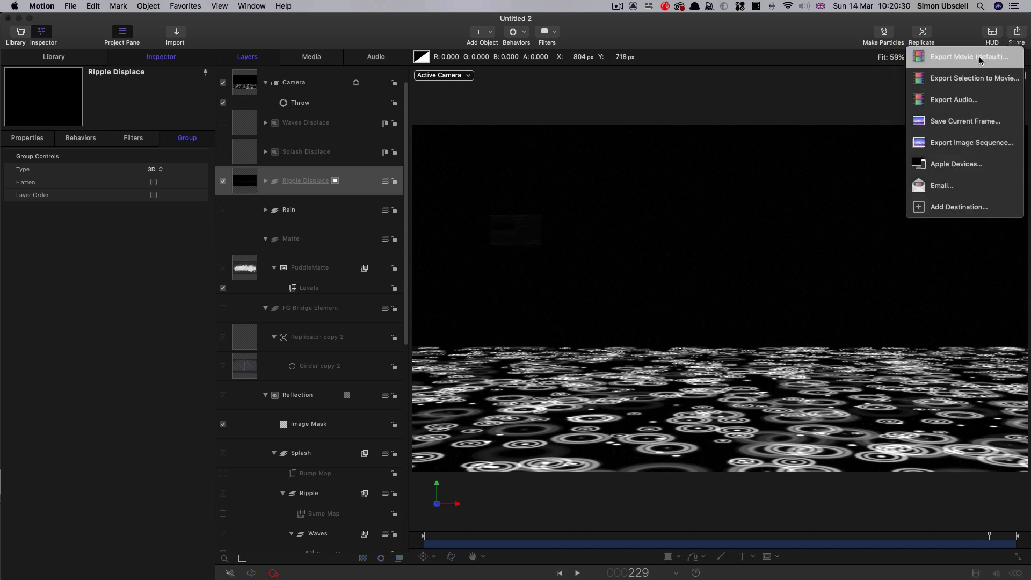
pyautogui.click(969, 57)
pyautogui.click(510, 139)
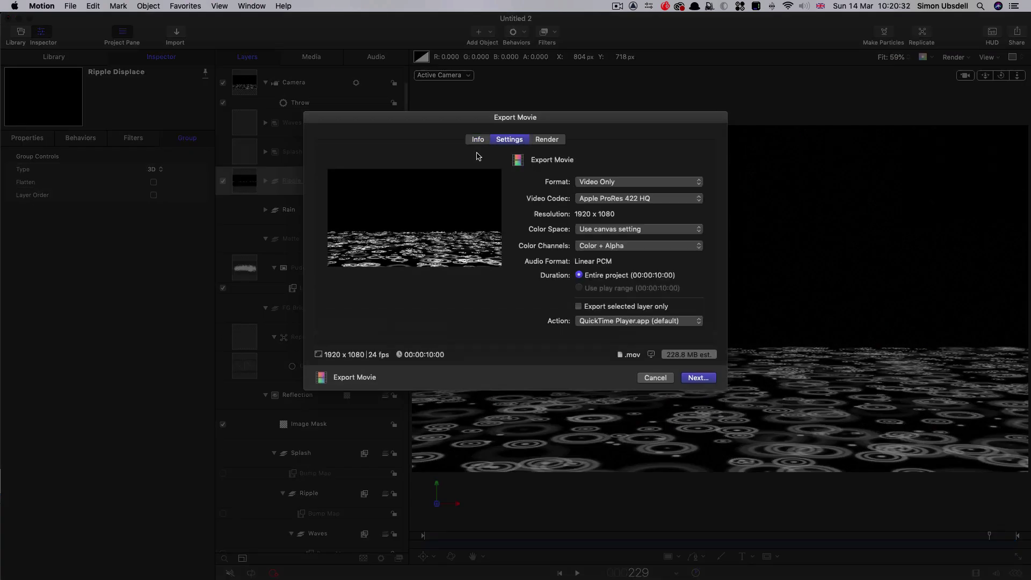
pyautogui.click(626, 199)
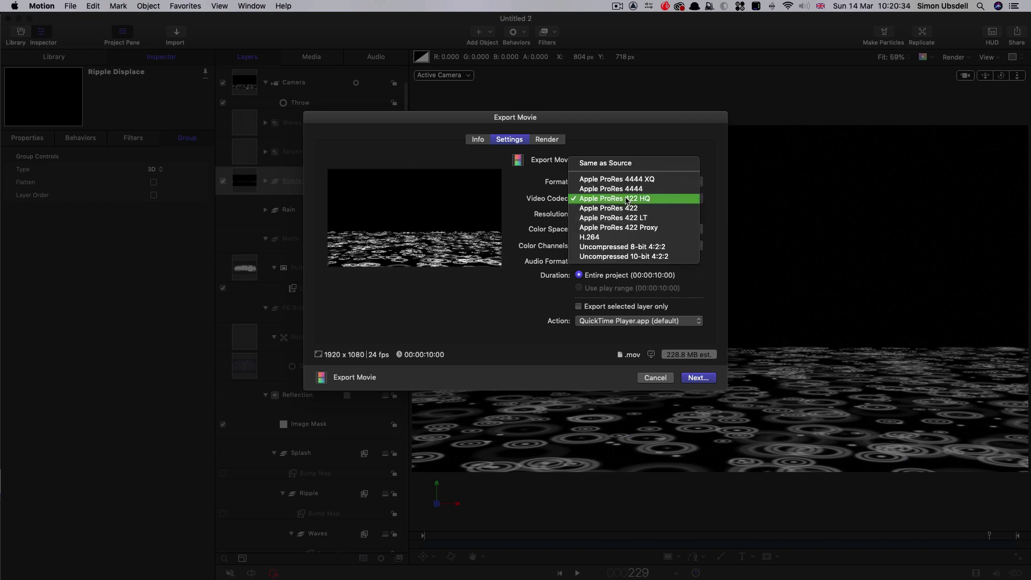
pyautogui.click(618, 238)
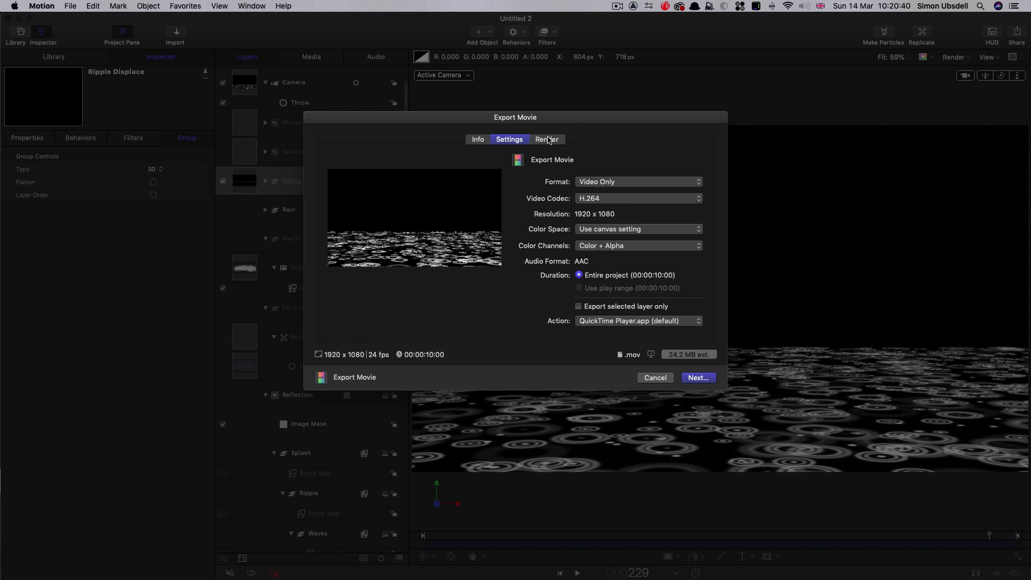
# Title the exported movie RippleRender and continue to the save location
pyautogui.click(476, 139)
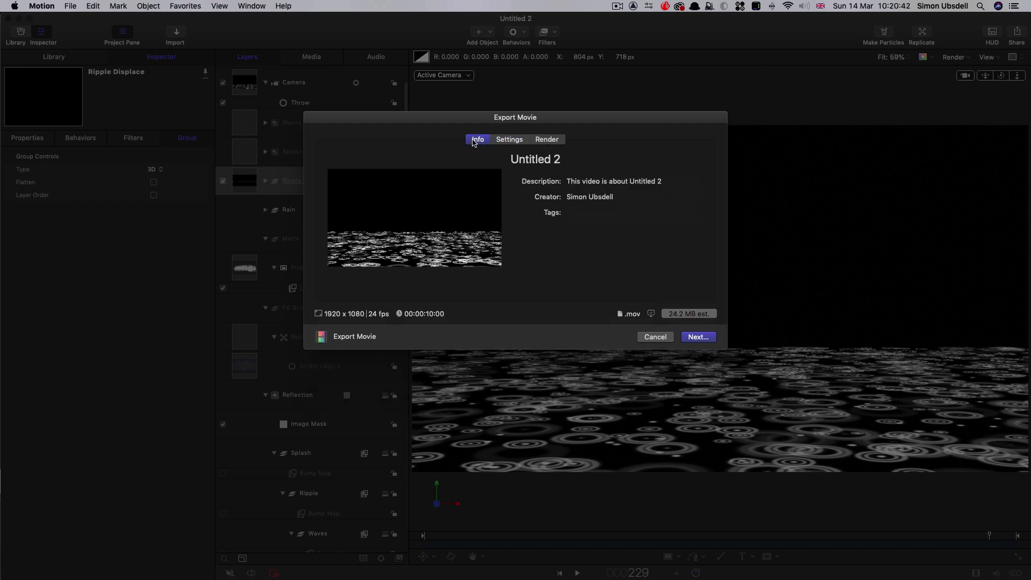
pyautogui.click(579, 161)
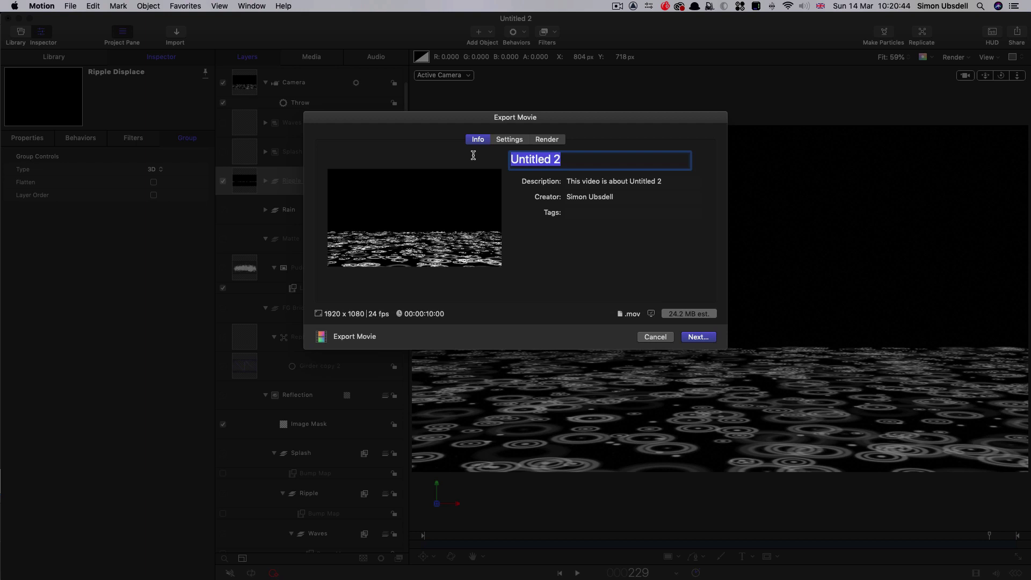
pyautogui.write('Ripple')
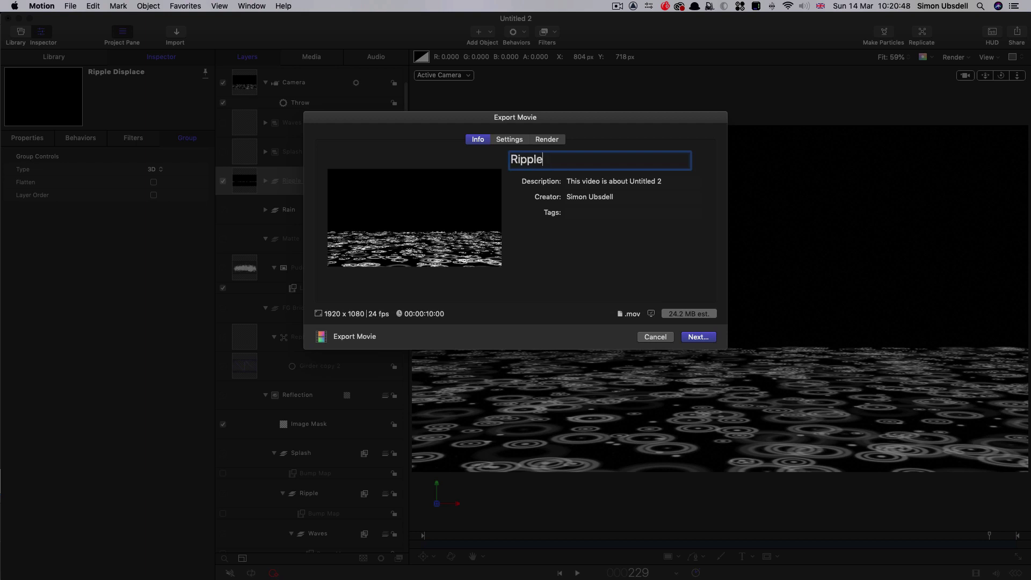
pyautogui.write('Render')
pyautogui.press('Return')
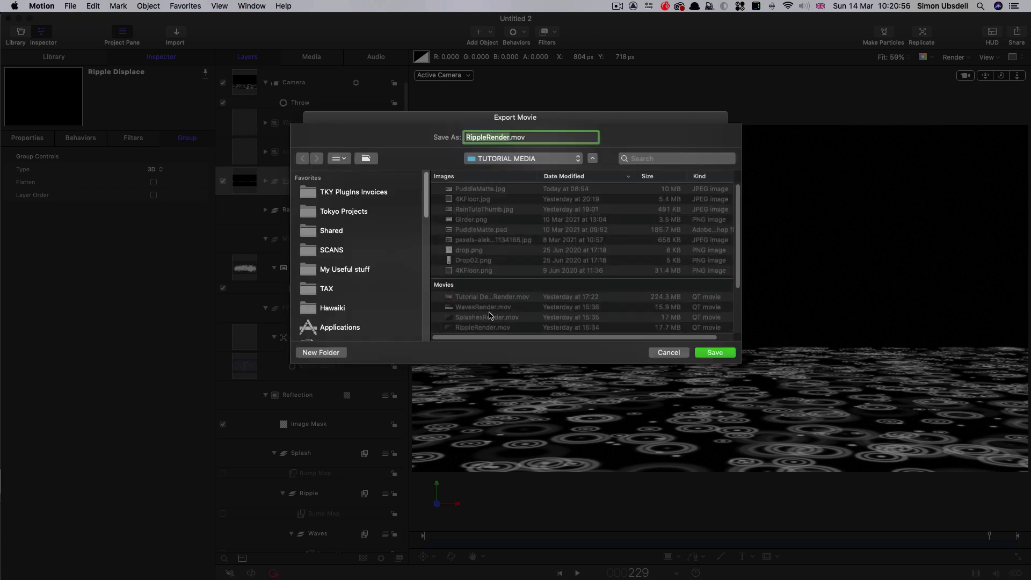
# Create a Displace Elements folder inside TUTORIAL MEDIA and save RippleRender.mov in it
pyautogui.click(322, 353)
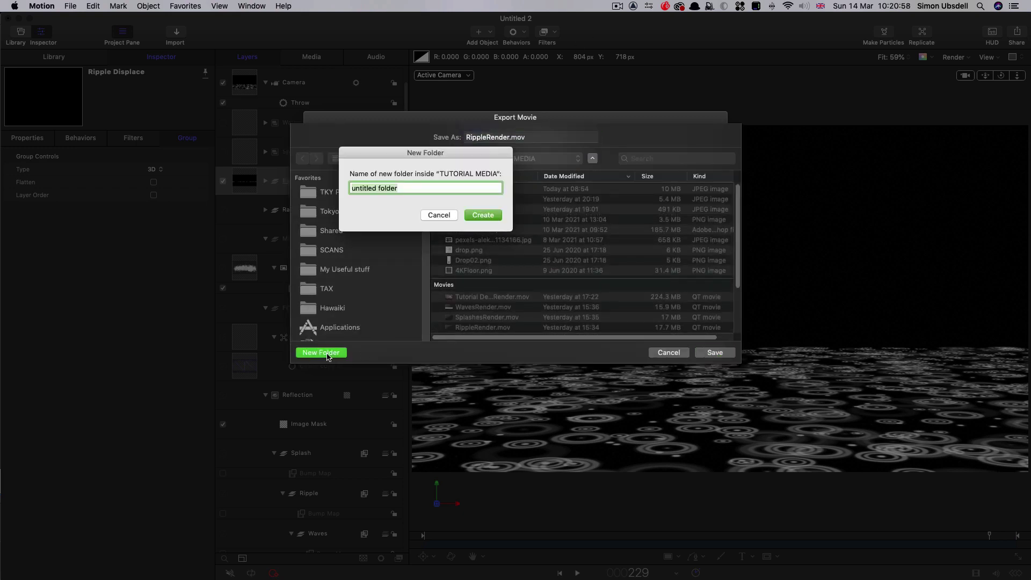
pyautogui.write('Displace Elements')
pyautogui.press('Return')
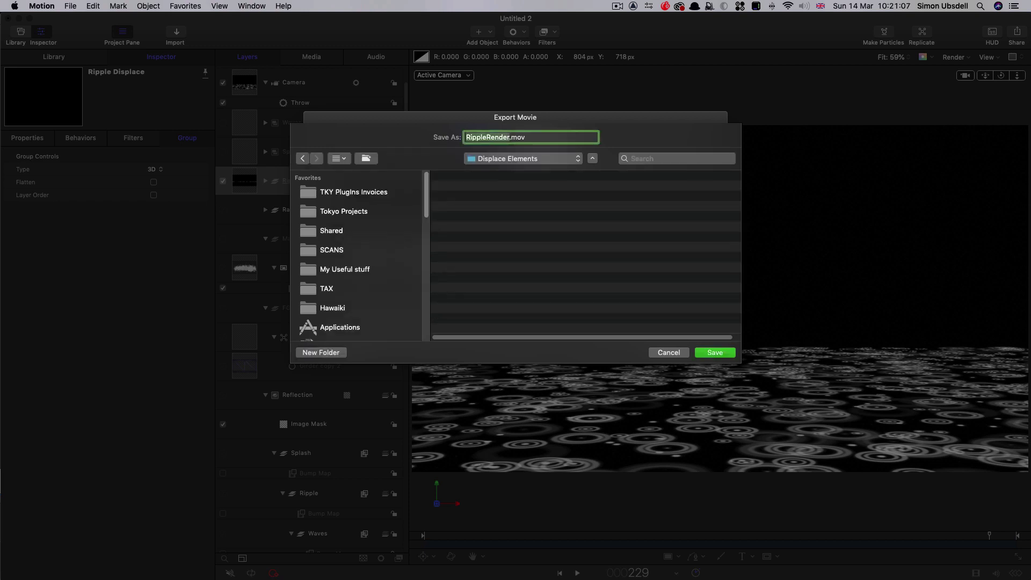
pyautogui.click(714, 352)
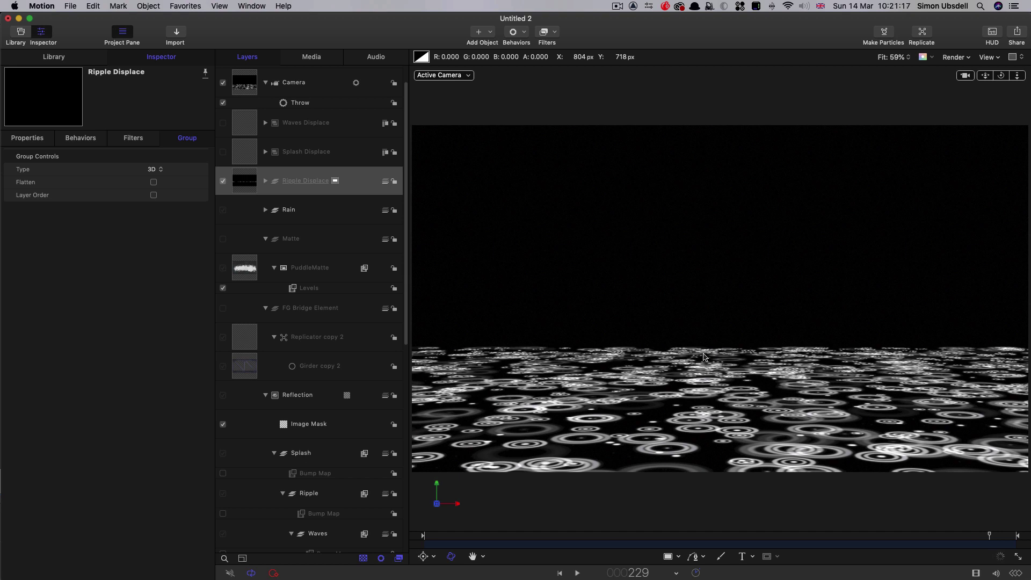
# Return to the Motion project and unsolo the Ripple Displace group, leaving it hidden
pyautogui.press('ctrl+super+Escape')
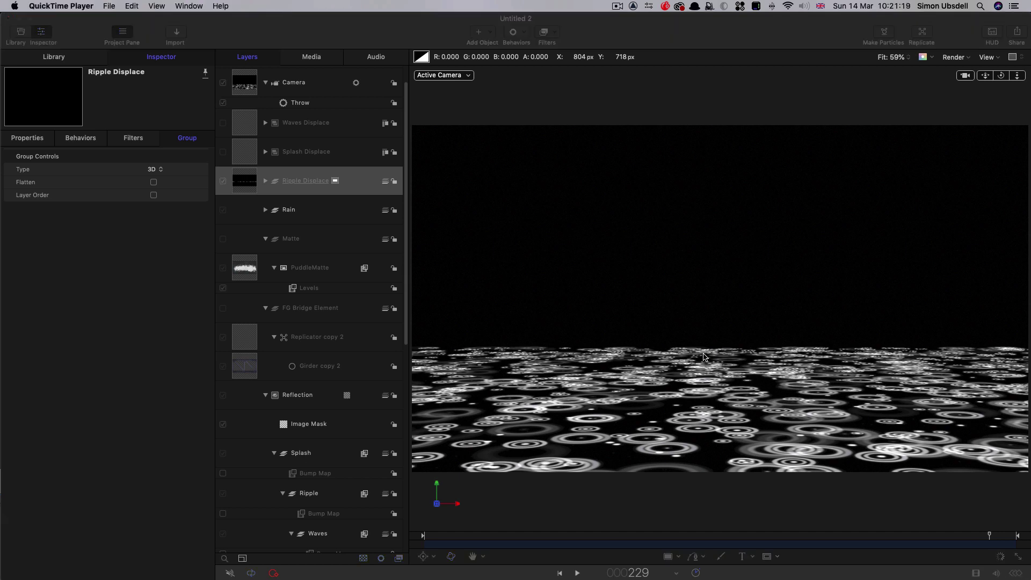
pyautogui.click(251, 187)
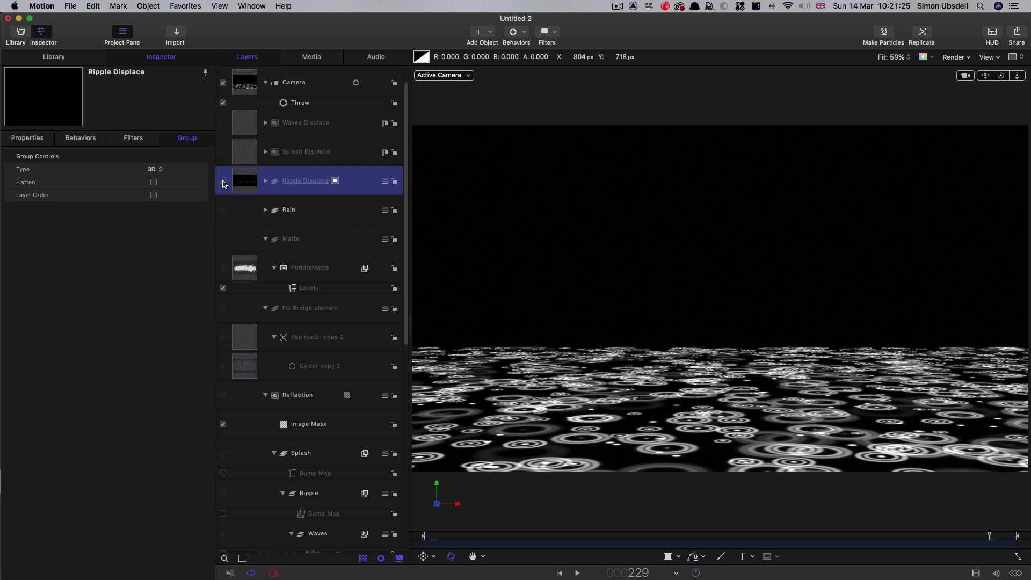
pyautogui.click(223, 183)
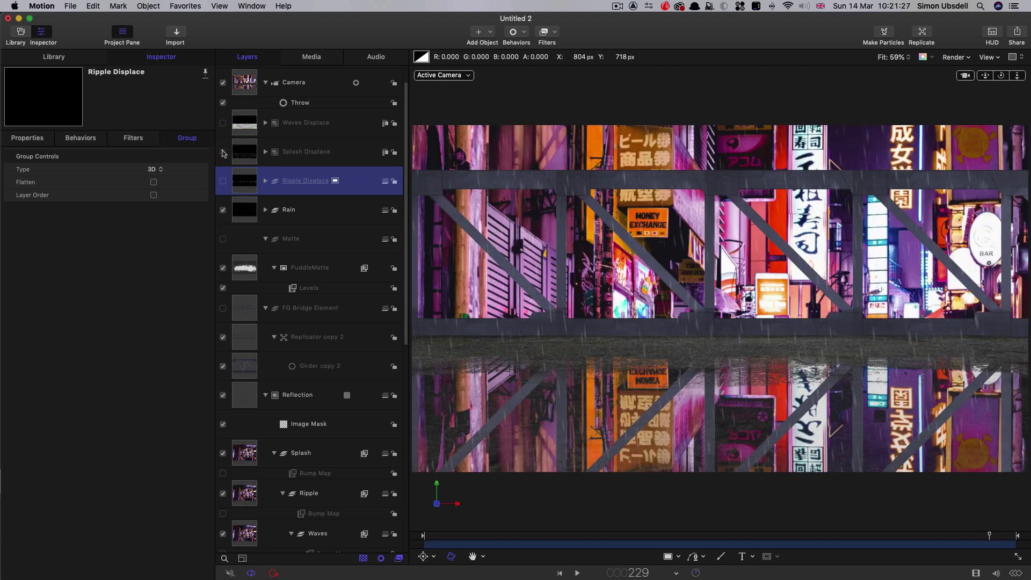
# Solo the Splash Displace group, switch it to 3D and check the splashes at frame 108
pyautogui.keyDown('alt'); pyautogui.click(224, 153); pyautogui.keyUp('alt')
pyautogui.click(245, 154)
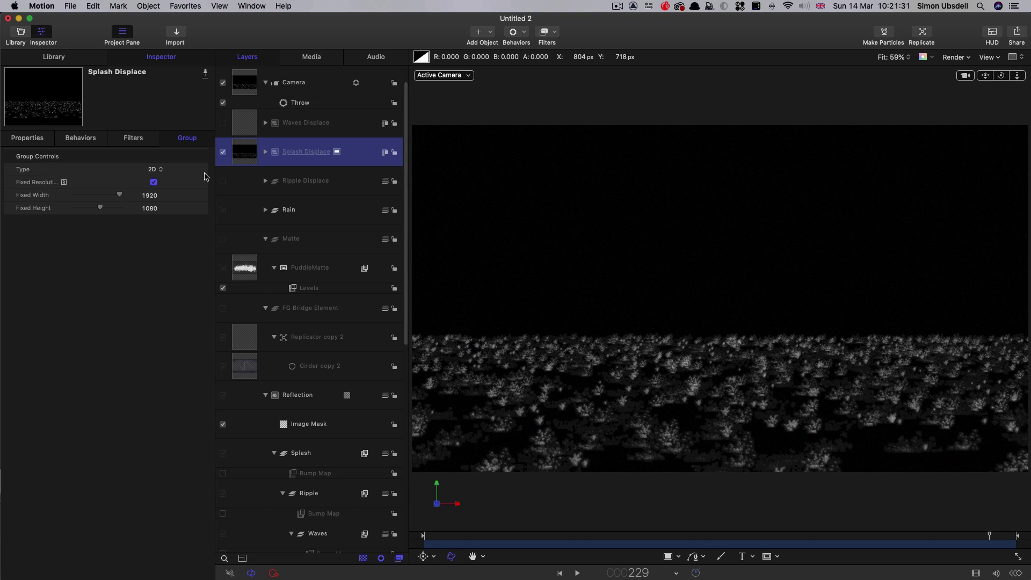
pyautogui.click(154, 169)
pyautogui.click(155, 179)
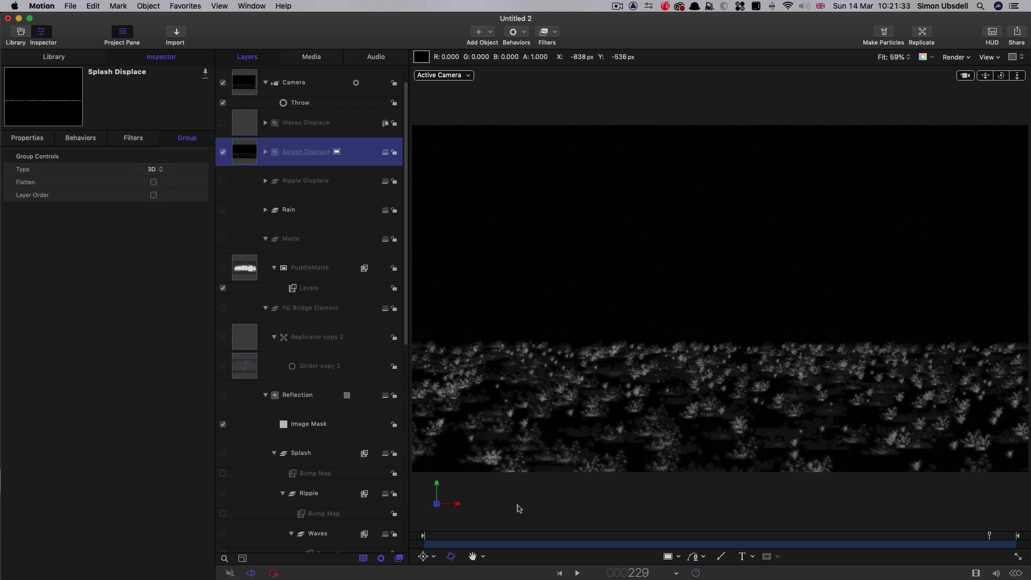
pyautogui.moveTo(520, 536); pyautogui.dragTo(691, 536)
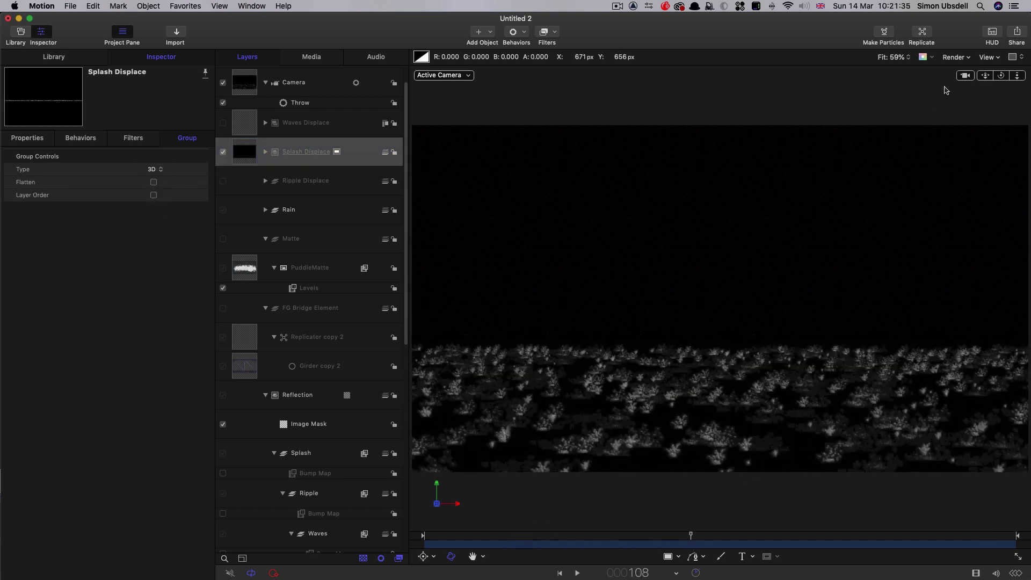
# Export the soloed splashes as a movie titled SplashRender and save SplashRender.mov in the Displace Elements folder
pyautogui.click(1017, 33)
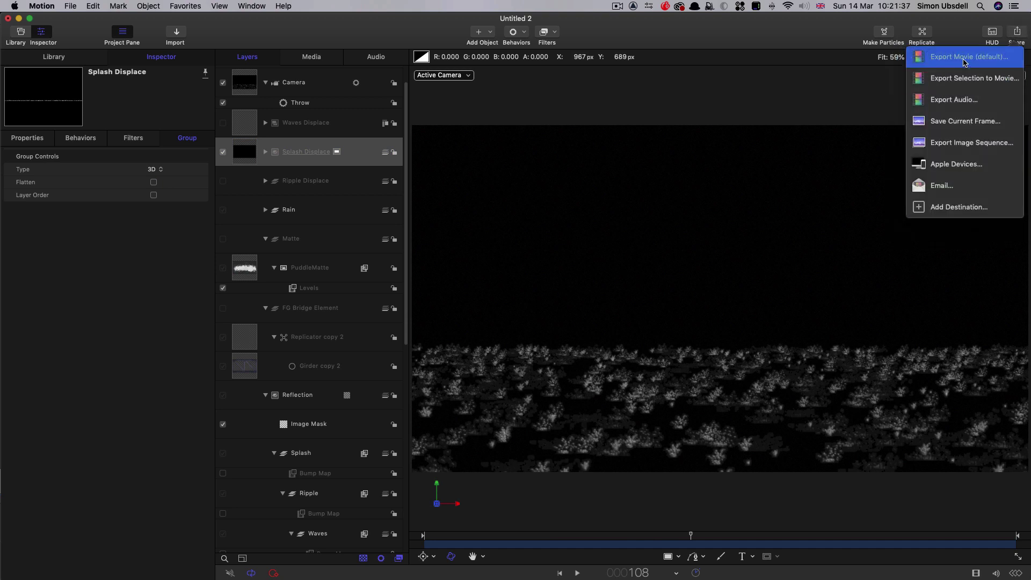
pyautogui.click(964, 59)
pyautogui.click(578, 161)
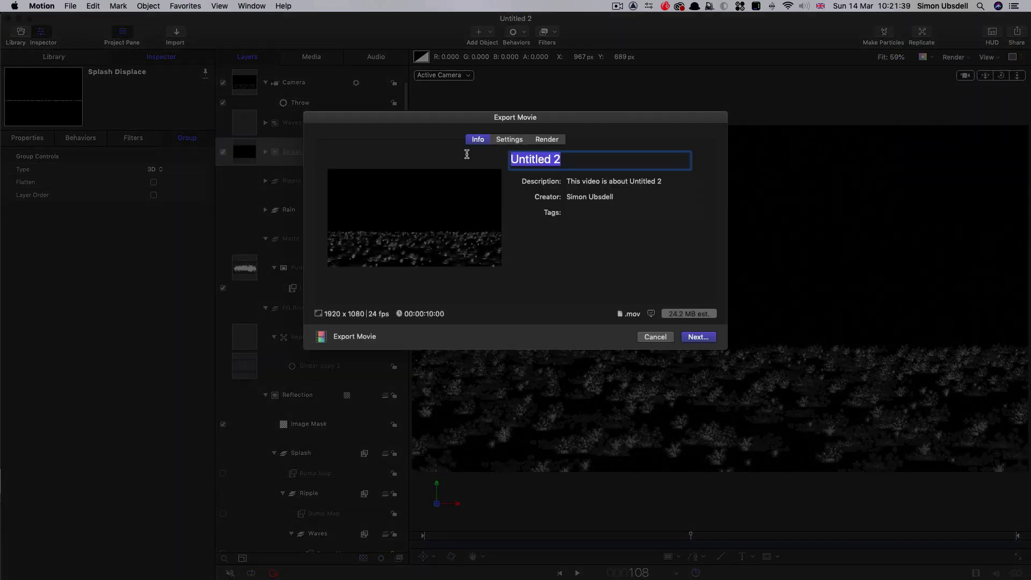
pyautogui.write('Splash')
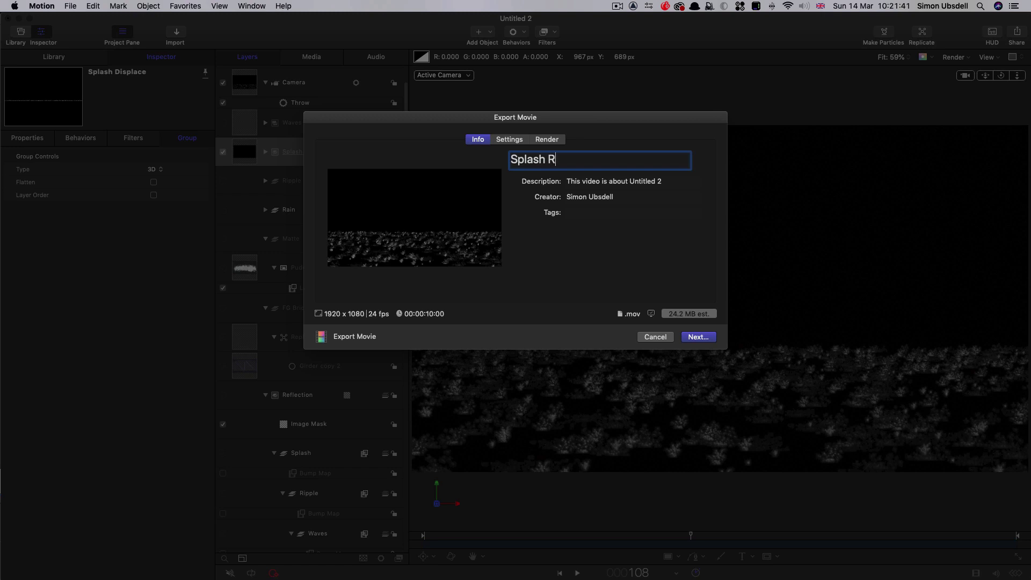
pyautogui.write('Render')
pyautogui.press('Return')
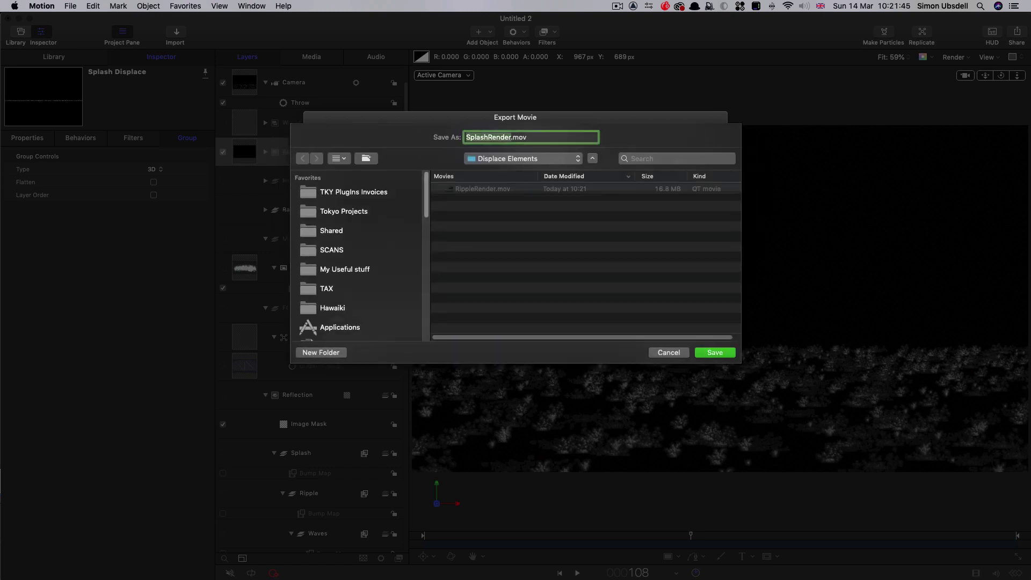
pyautogui.press('Return')
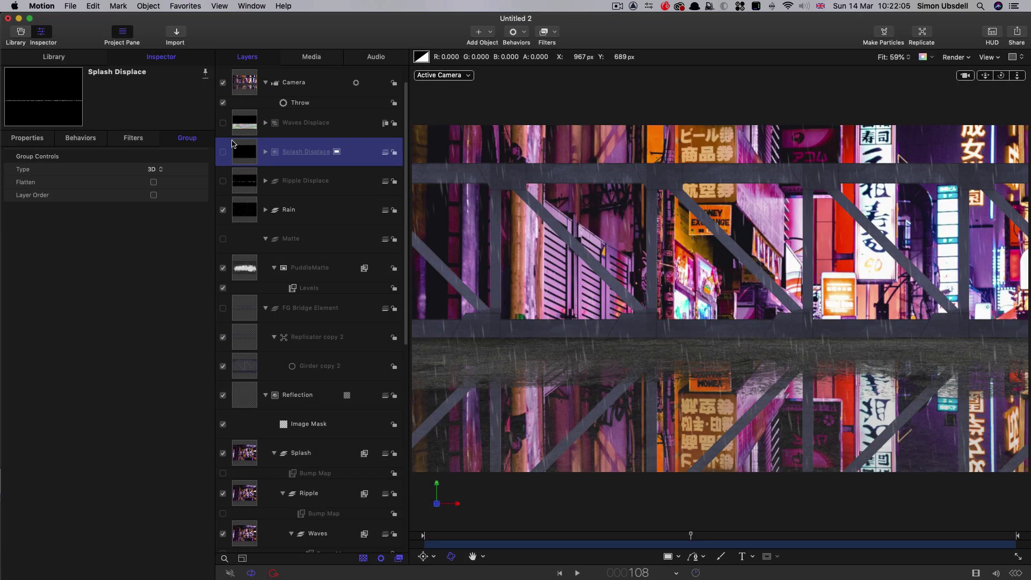
# Solo the Waves Displace group, switch it to 3D and check the waves at frame 153
pyautogui.click(223, 123)
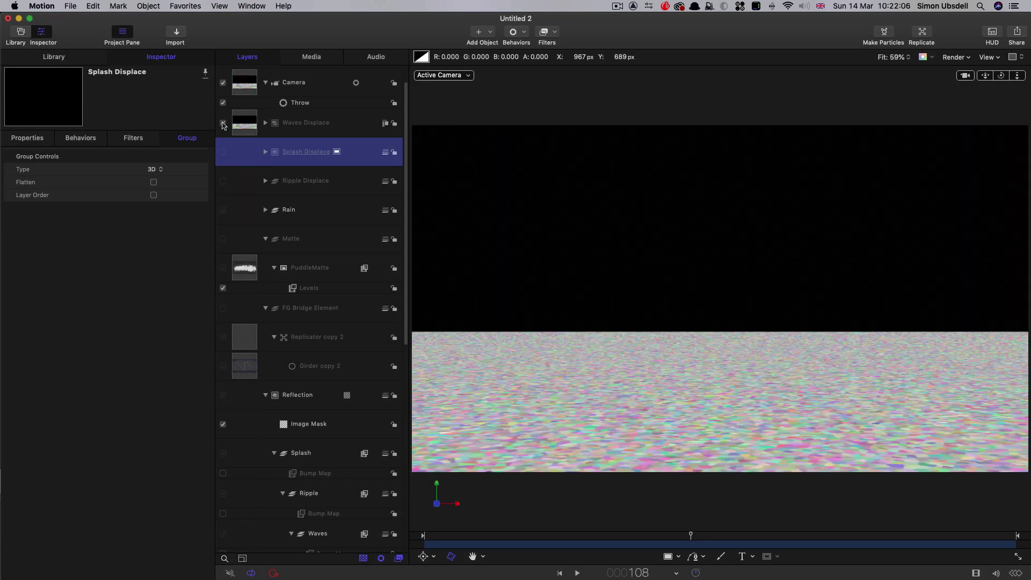
pyautogui.click(250, 123)
pyautogui.click(153, 169)
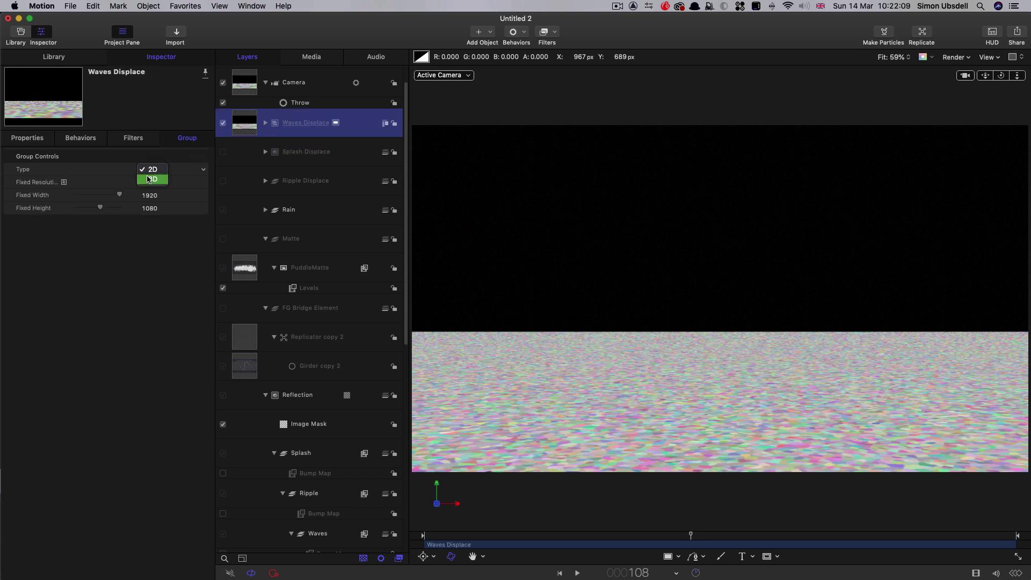
pyautogui.click(151, 178)
pyautogui.moveTo(654, 536); pyautogui.dragTo(802, 536)
# Export the soloed waves as a movie titled WavesRender and save WavesRender.mov in the Displace Elements folder
pyautogui.click(1017, 37)
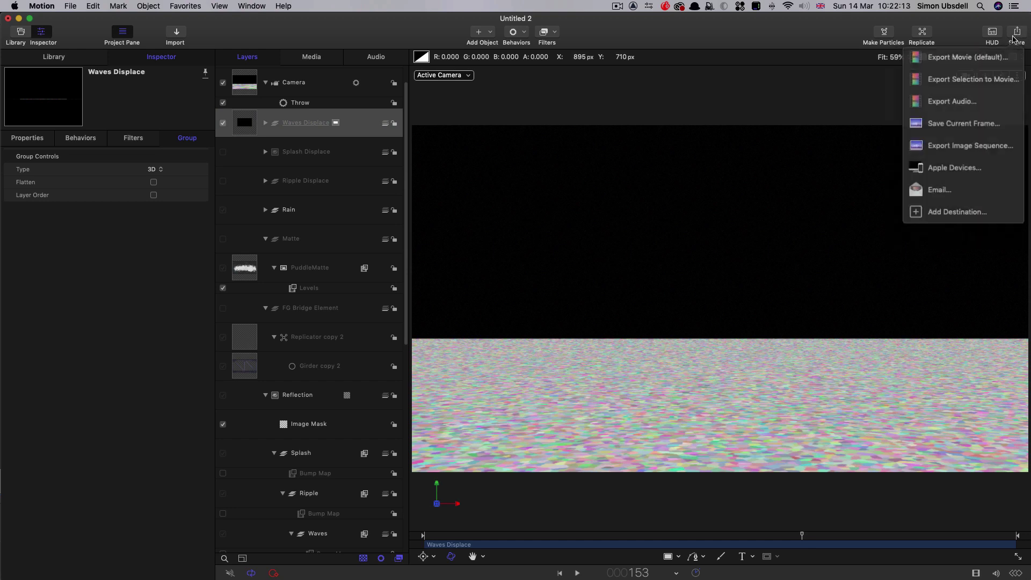
pyautogui.click(982, 59)
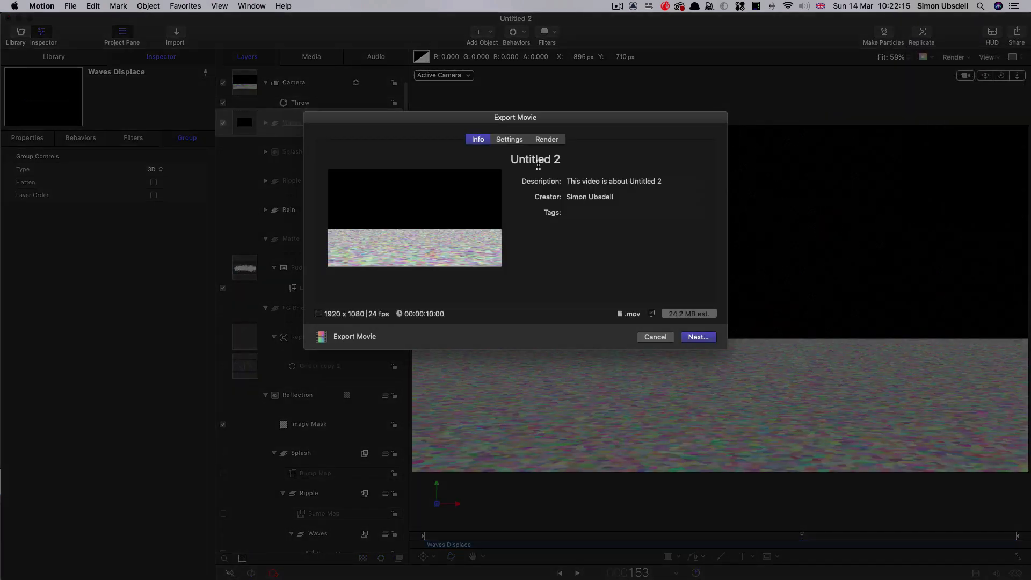
pyautogui.click(570, 159)
pyautogui.write('Wave')
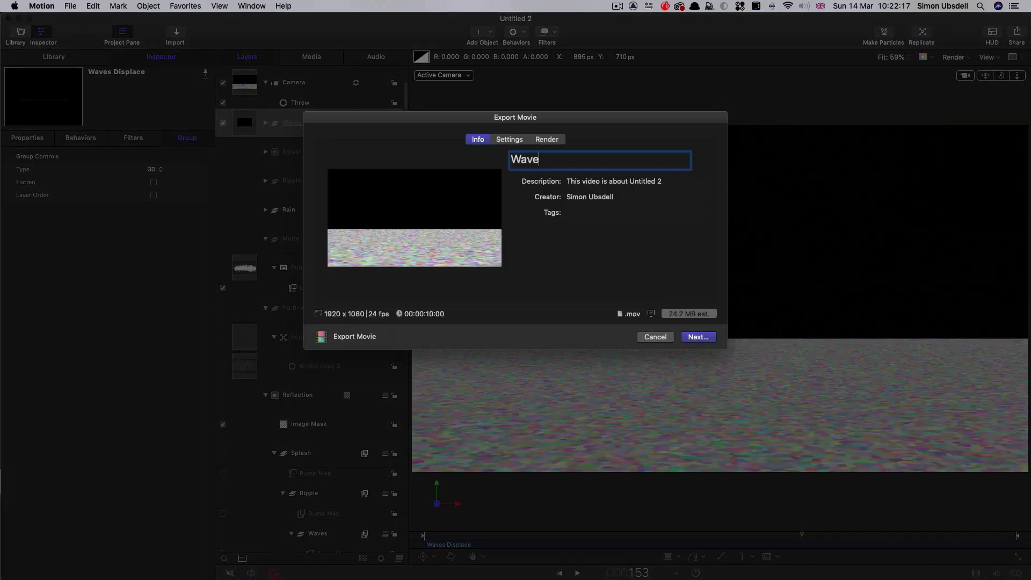
pyautogui.write('sRender')
pyautogui.press('Return')
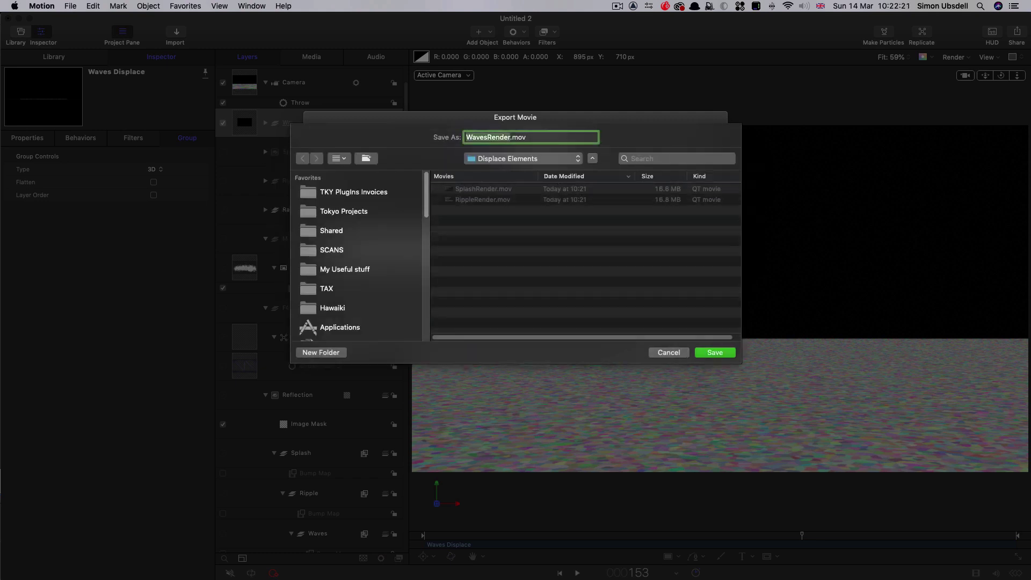
pyautogui.press('Return')
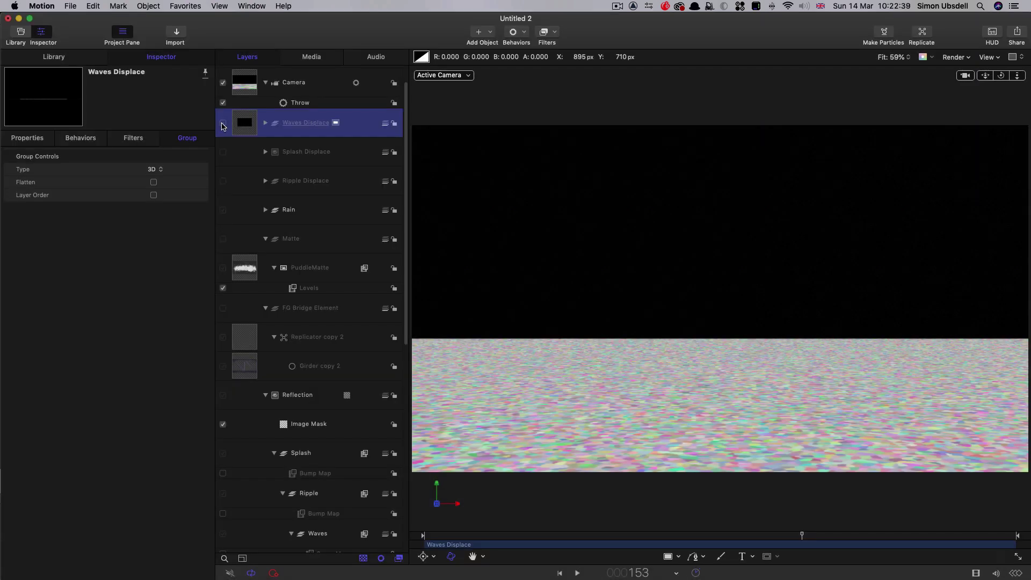
# Unsolo the Waves Displace group, leaving it hidden, and show the Splash Displace group in the scene
pyautogui.click(223, 124)
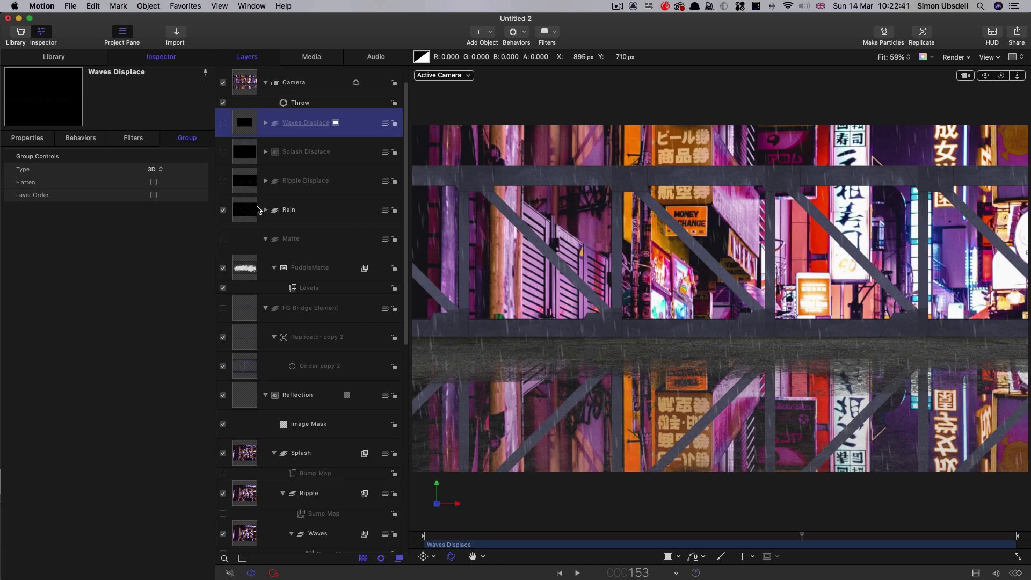
pyautogui.click(223, 152)
pyautogui.moveTo(701, 540); pyautogui.dragTo(801, 537)
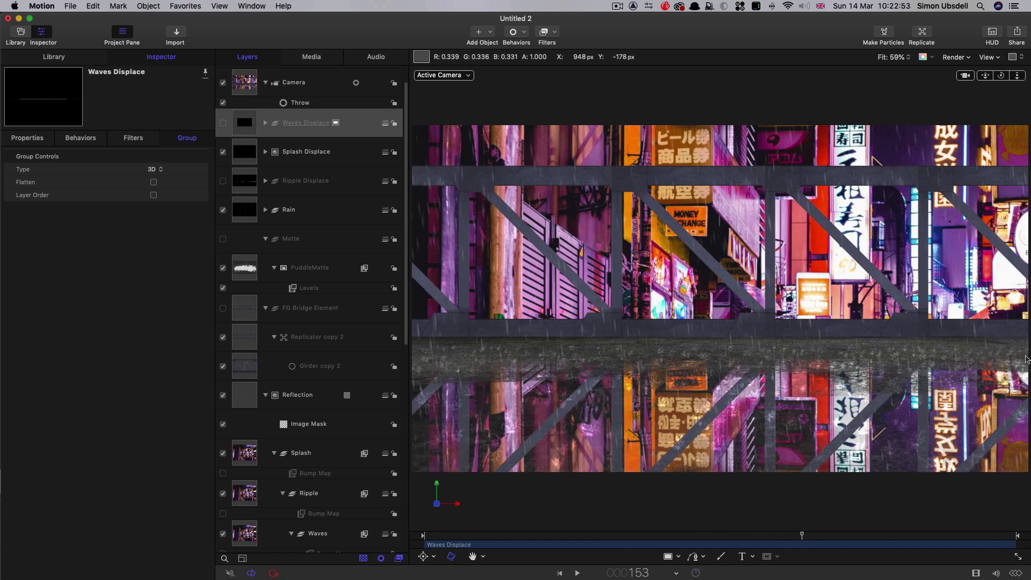
# Create a new group above the Camera in the project and convert it to 2D
pyautogui.click(240, 121)
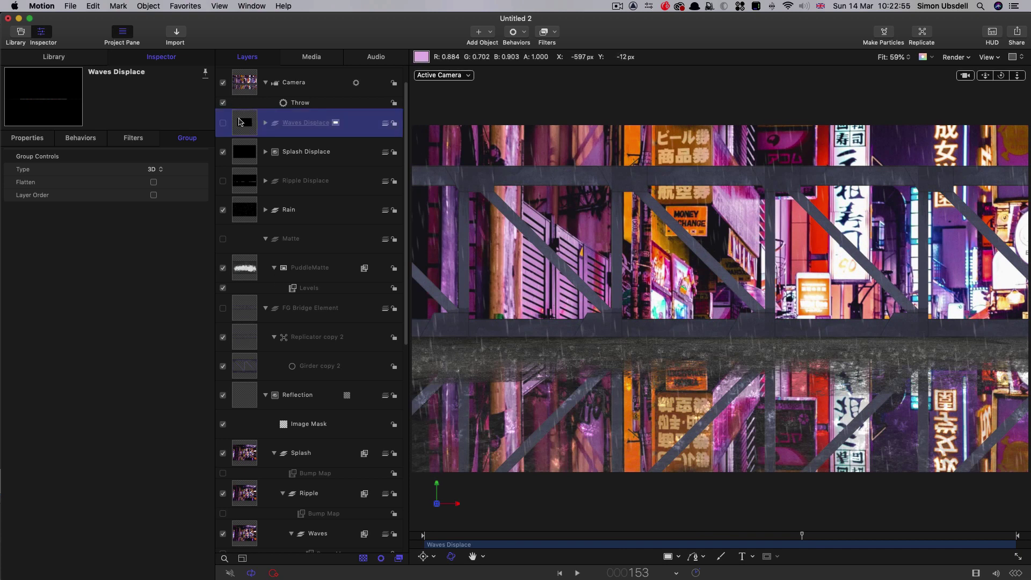
pyautogui.scroll(1, 244, 119)
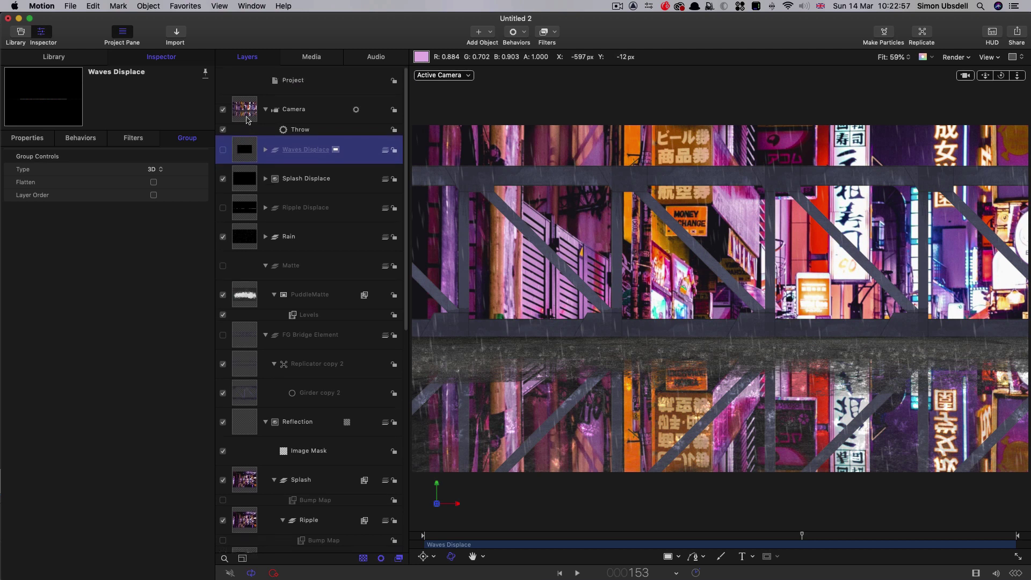
pyautogui.click(297, 80)
pyautogui.press('super+shift+n')
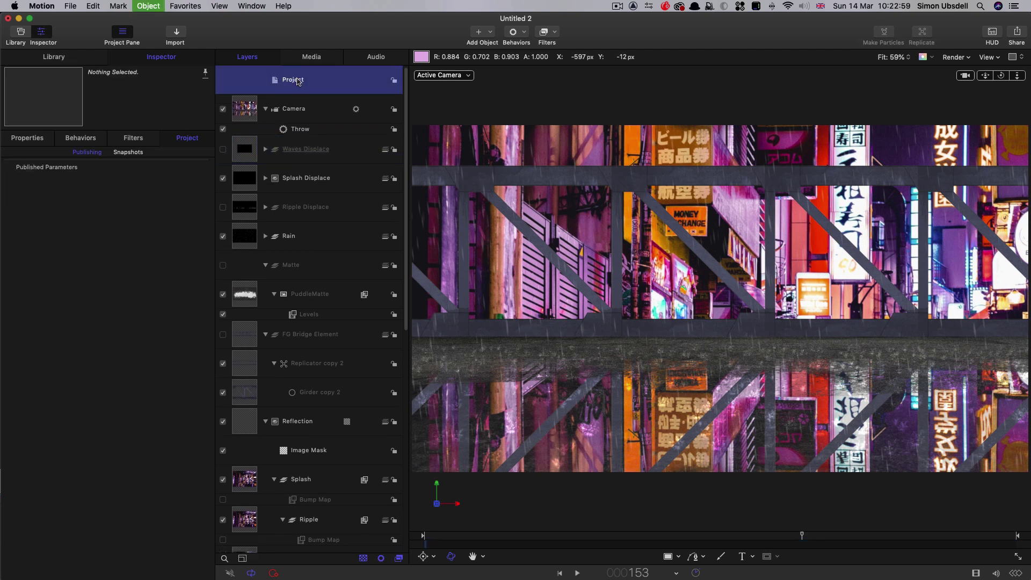
pyautogui.rightClick(337, 107)
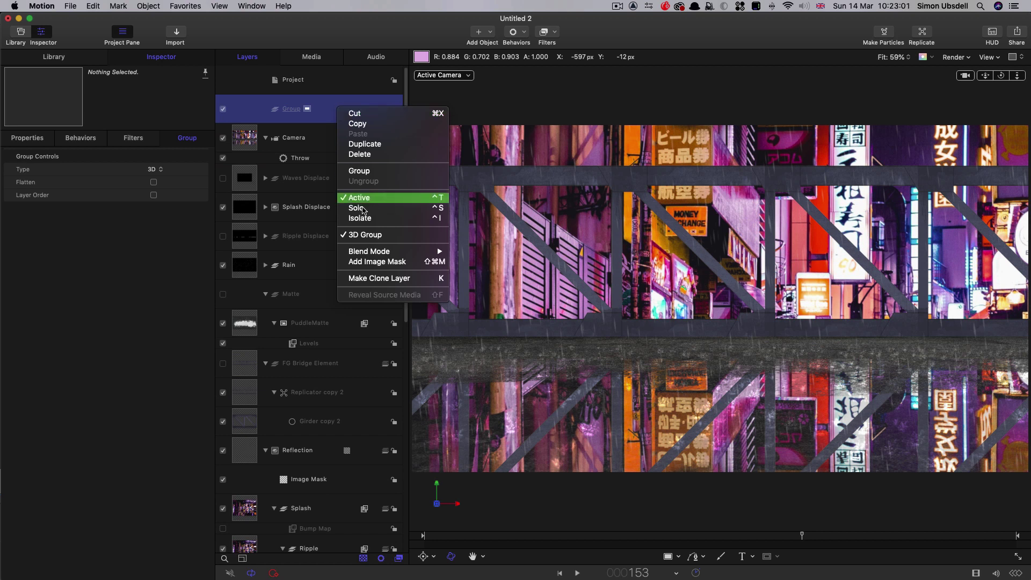
pyautogui.click(368, 237)
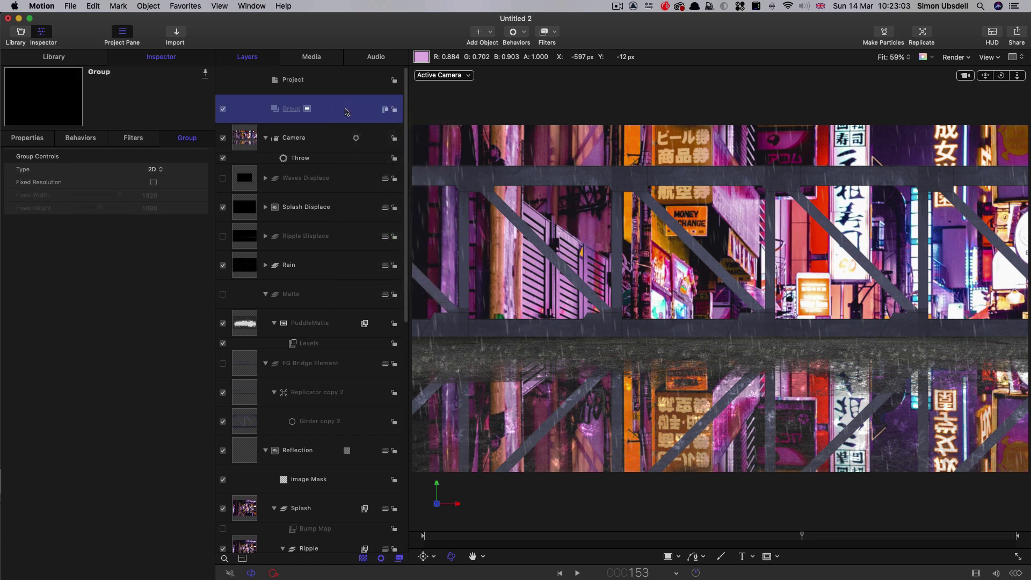
# Import WavesRender.mov, SplashRender.mov and RippleRender.mov from the Displace Elements folder into the new 2D group
pyautogui.doubleClick(346, 111)
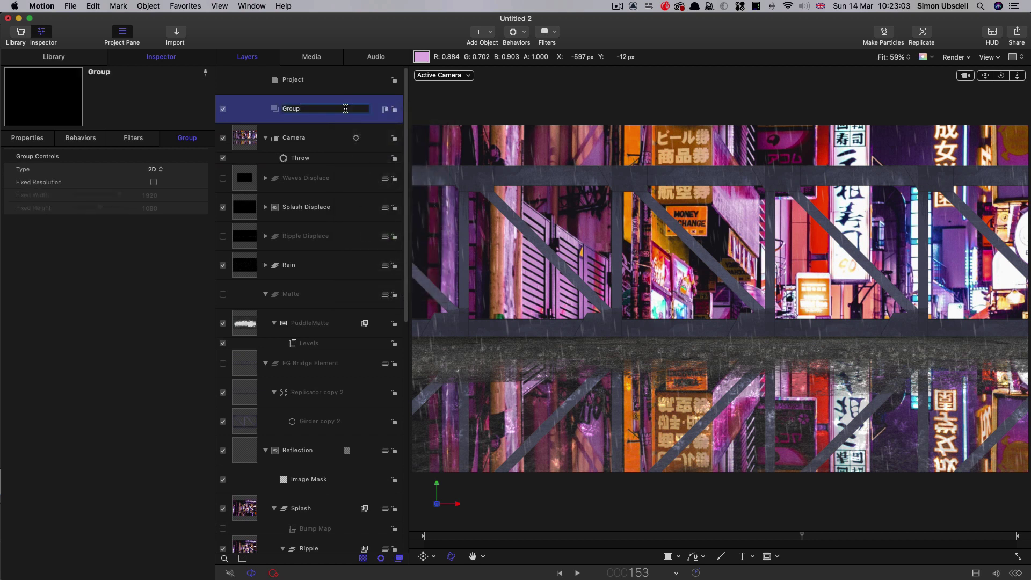
pyautogui.click(175, 32)
pyautogui.doubleClick(493, 153)
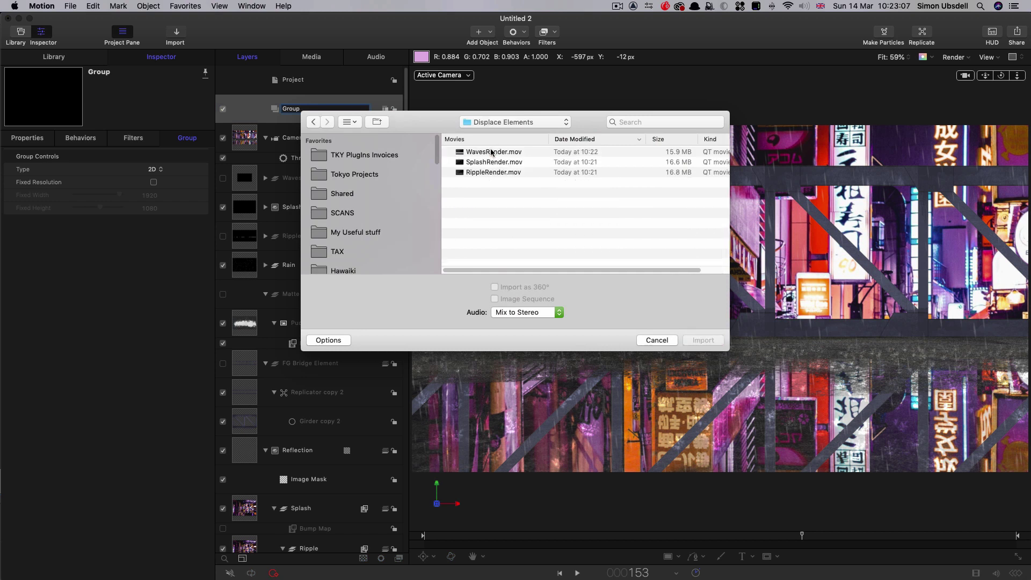
pyautogui.click(491, 153)
pyautogui.keyDown('shift'); pyautogui.click(497, 173); pyautogui.keyUp('shift')
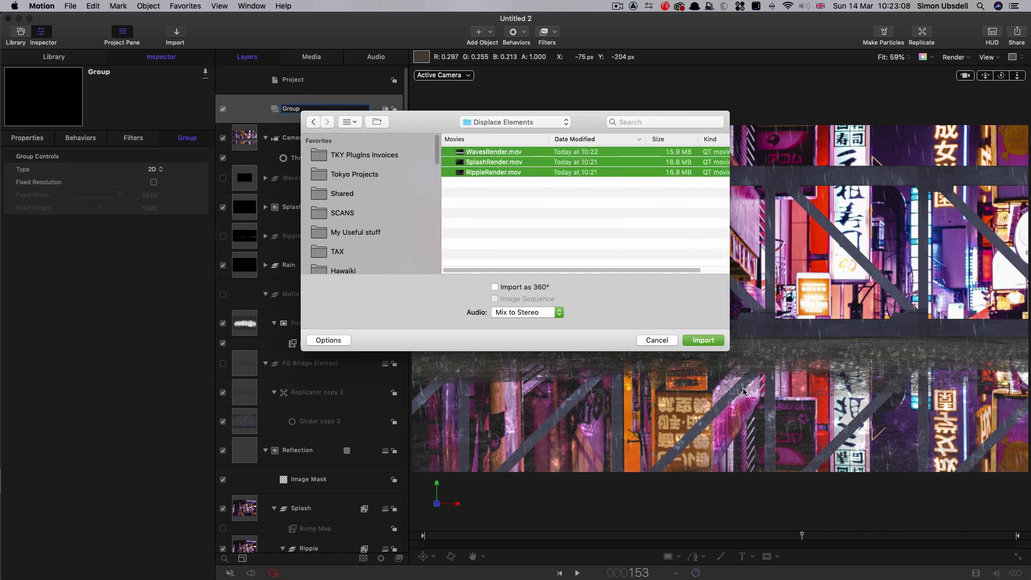
pyautogui.click(704, 340)
# Rename the group of imported renders as Displace Elements and hide it
pyautogui.write('Displace Elements')
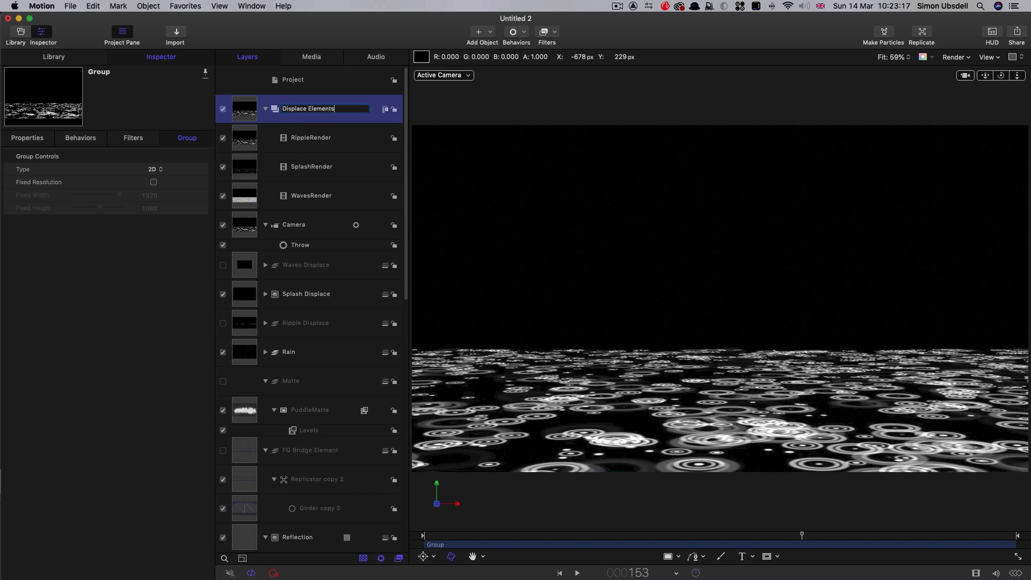
pyautogui.press('Return')
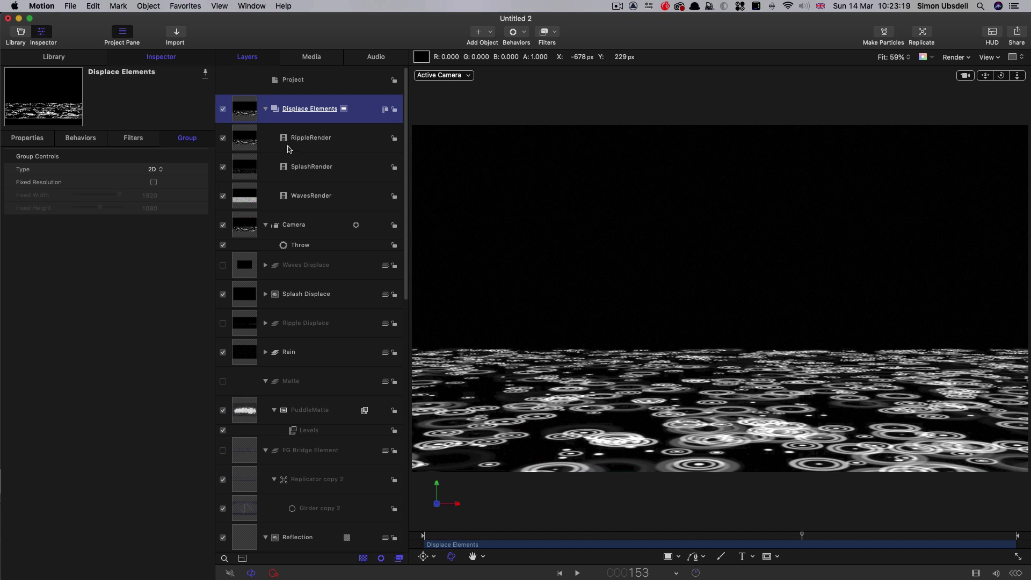
pyautogui.click(223, 111)
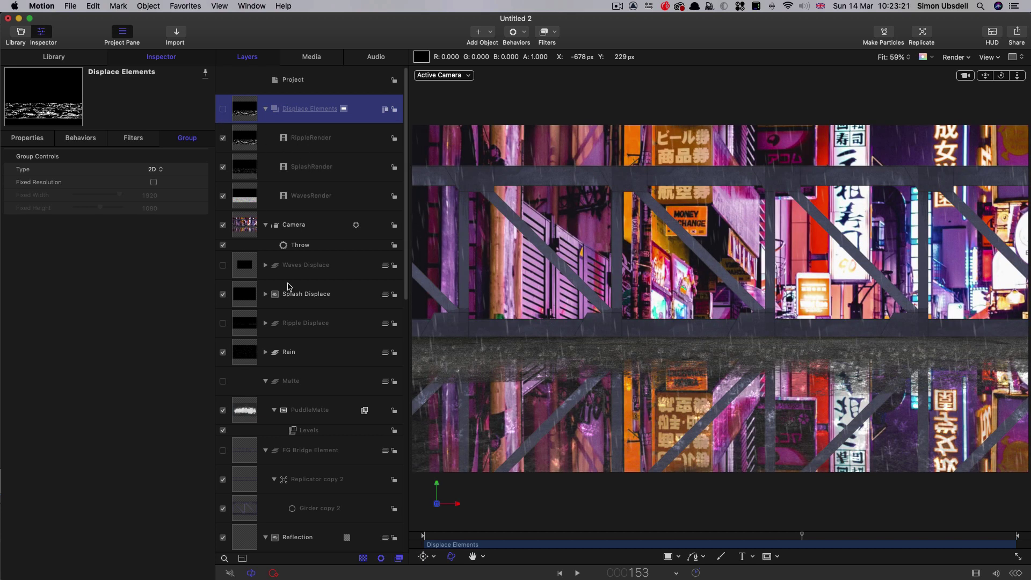
# Set WavesRender as the map image of the Waves group's Bump Map filter, enable the filter and preview the playback
pyautogui.scroll(-5, 289, 287)
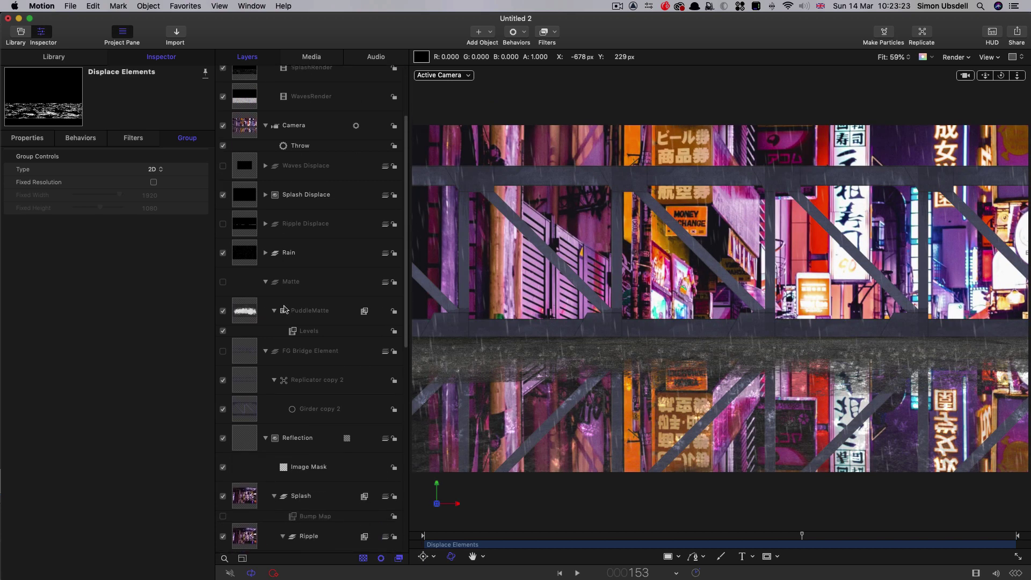
pyautogui.scroll(-5, 285, 309)
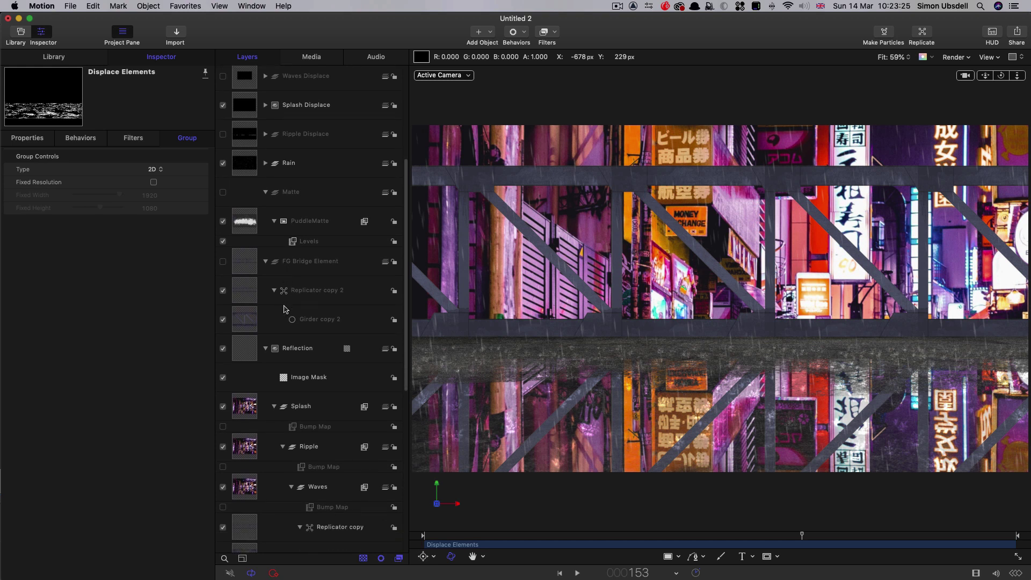
pyautogui.click(312, 506)
pyautogui.scroll(10, 288, 268)
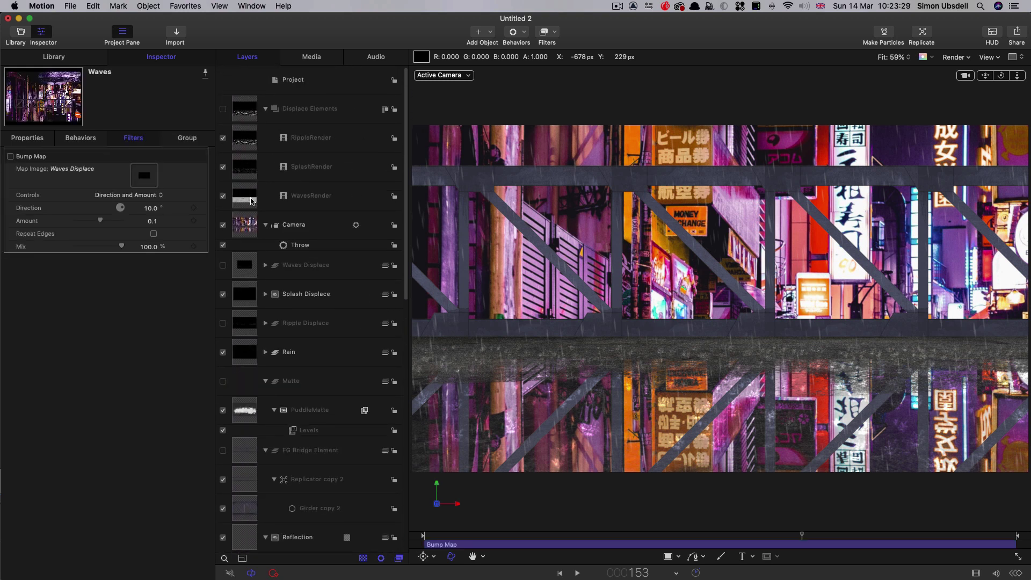
pyautogui.moveTo(252, 200); pyautogui.dragTo(137, 175)
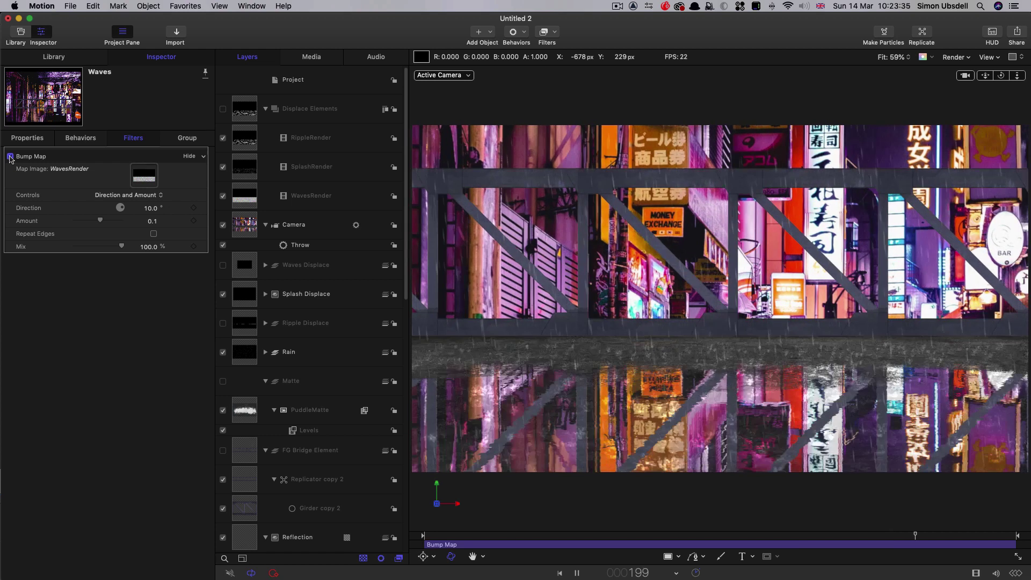
pyautogui.press('space')
# Enable the Ripple group's Bump Map filter, set its map image to RippleRender and preview the reflection in playback
pyautogui.scroll(-5, 321, 415)
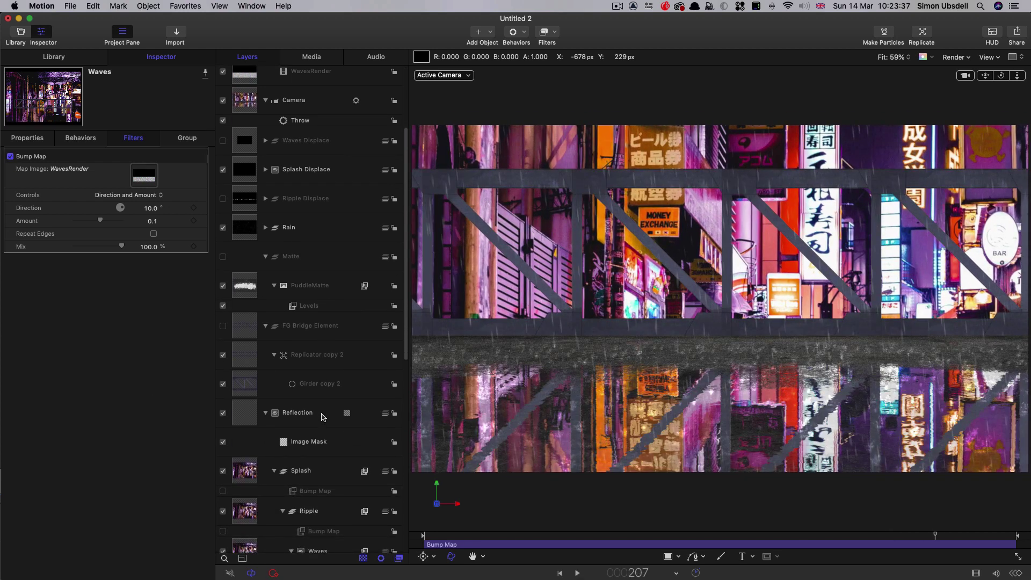
pyautogui.scroll(-2, 322, 416)
pyautogui.click(302, 474)
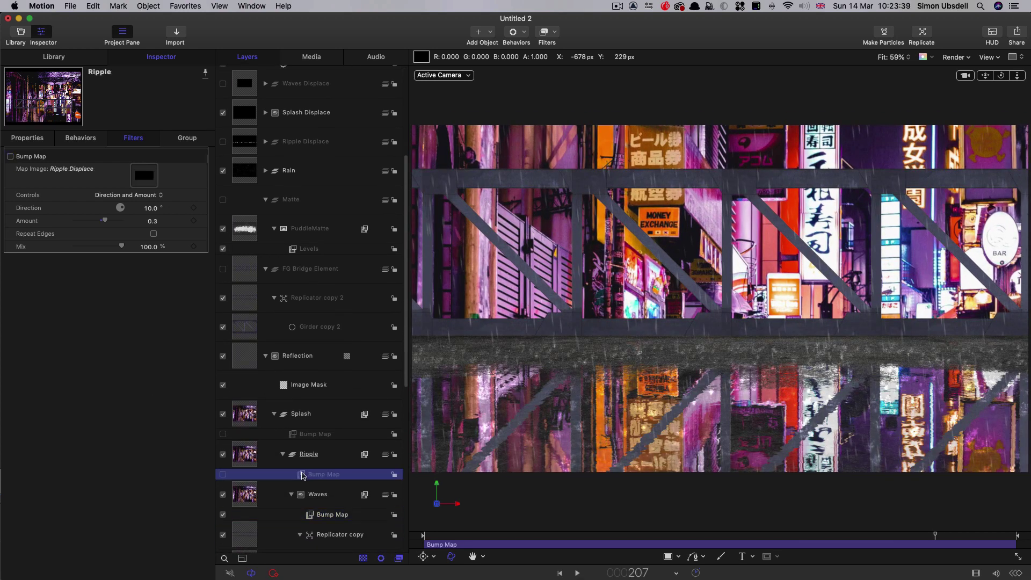
pyautogui.click(223, 474)
pyautogui.scroll(7, 242, 141)
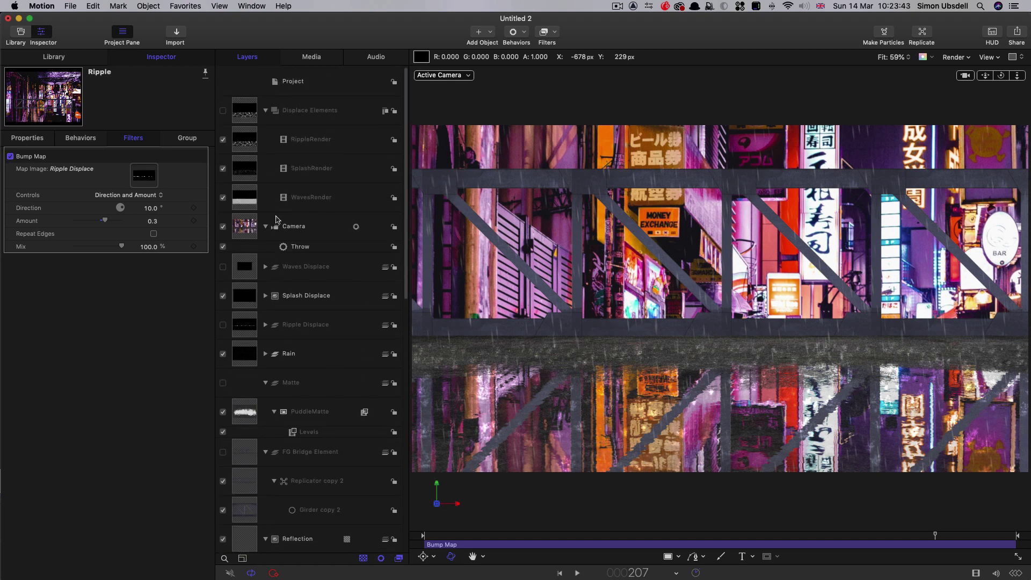
pyautogui.moveTo(241, 141); pyautogui.dragTo(142, 178)
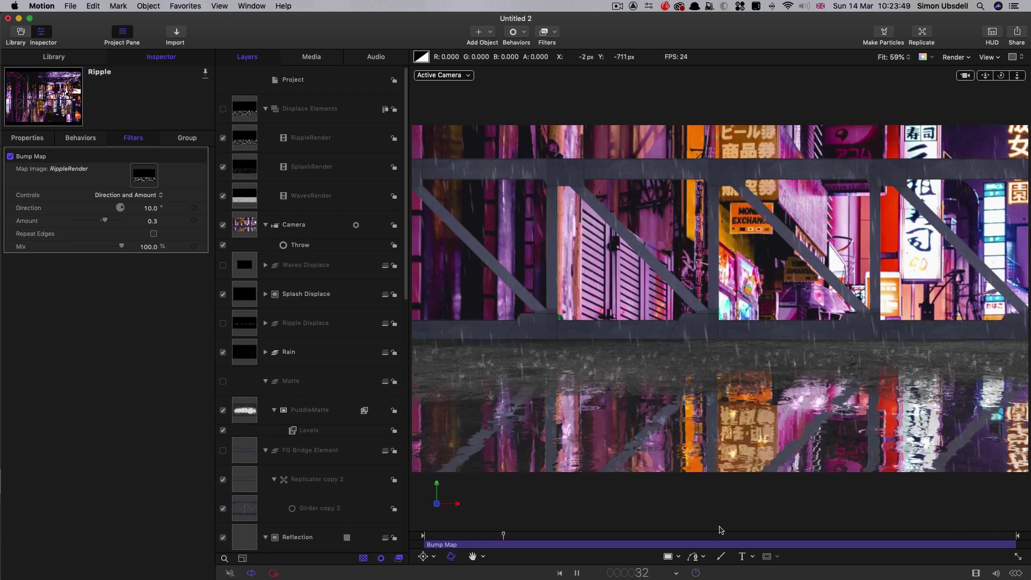
pyautogui.press('space')
# Enable the Splash group's Bump Map filter, set its map image to SplashRender and preview the reflection in playback
pyautogui.scroll(-6, 300, 387)
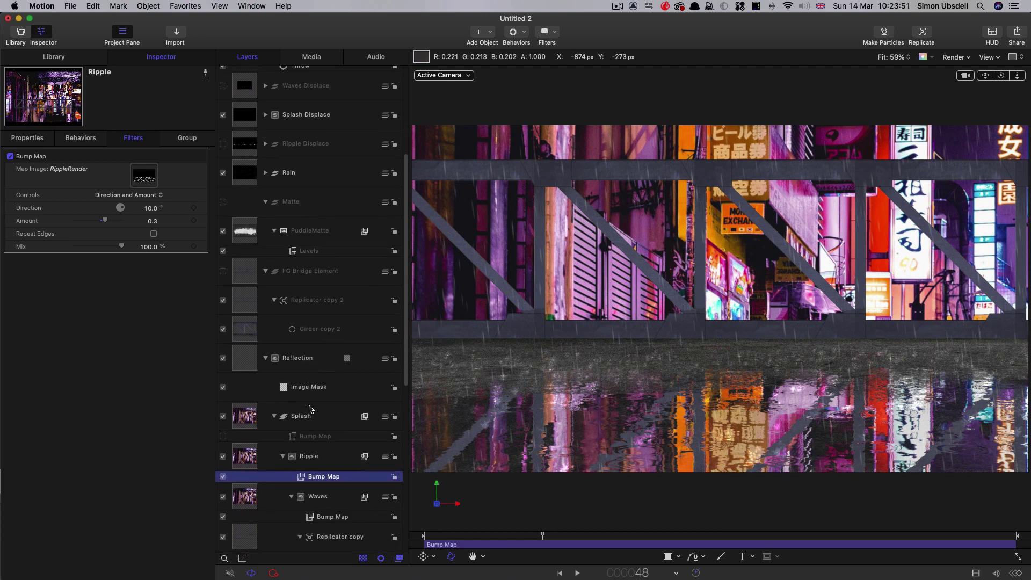
pyautogui.click(294, 436)
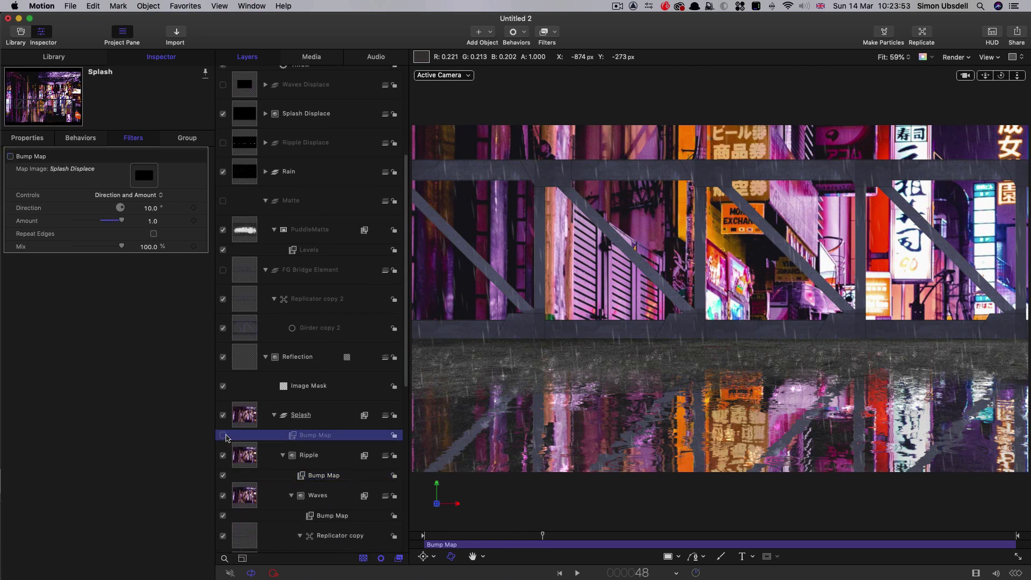
pyautogui.click(223, 435)
pyautogui.scroll(6, 304, 220)
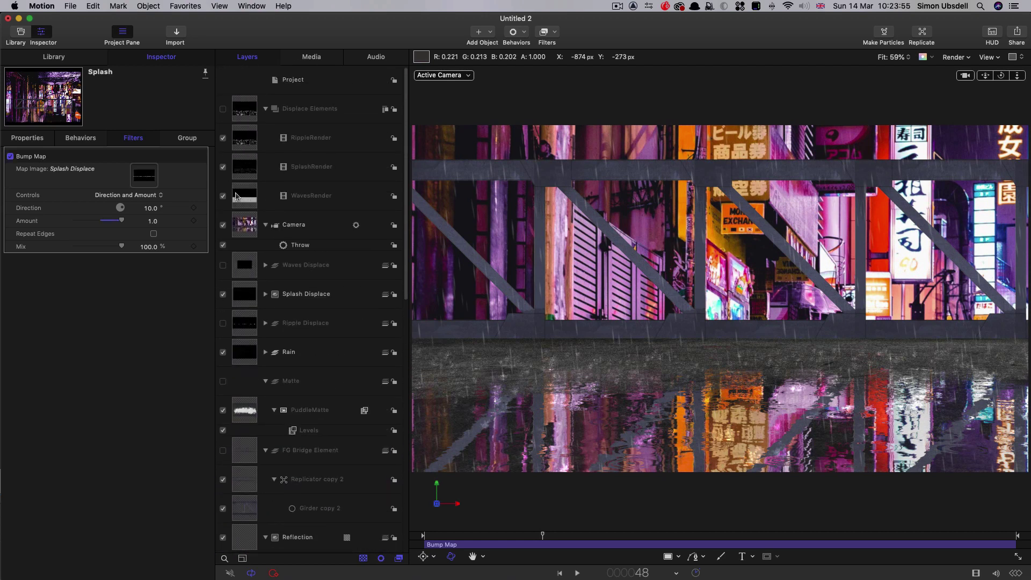
pyautogui.moveTo(245, 172); pyautogui.dragTo(144, 175)
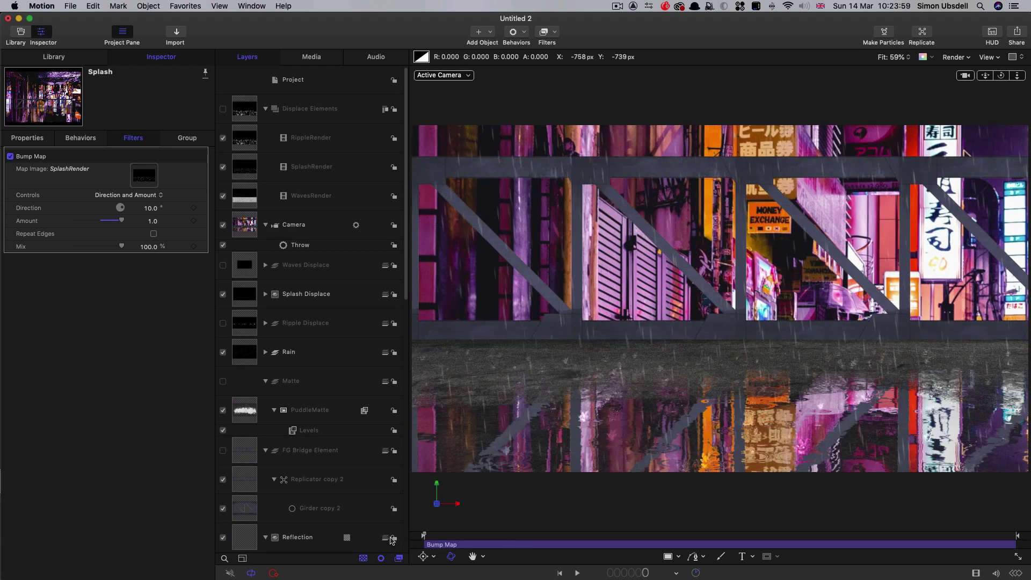
pyautogui.press('space')
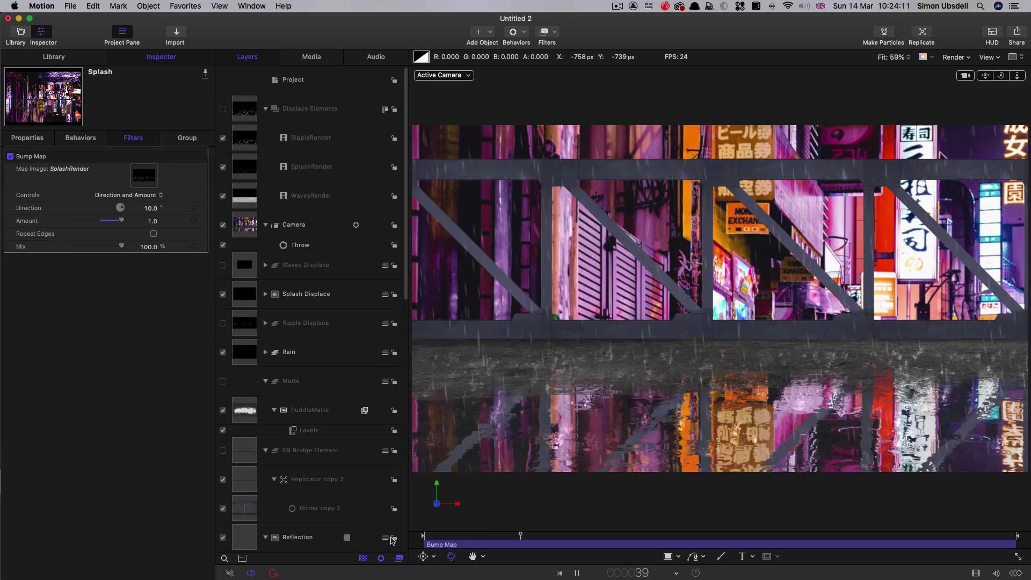
pyautogui.press('space')
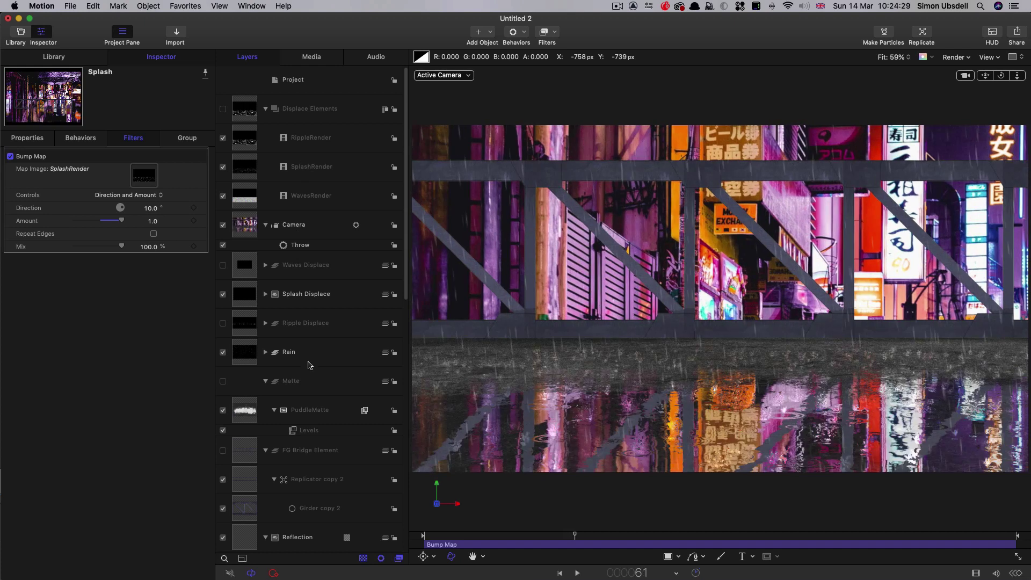
# Make the FG Bridge Element group visible and preview the foreground girders in playback
pyautogui.scroll(-3, 307, 364)
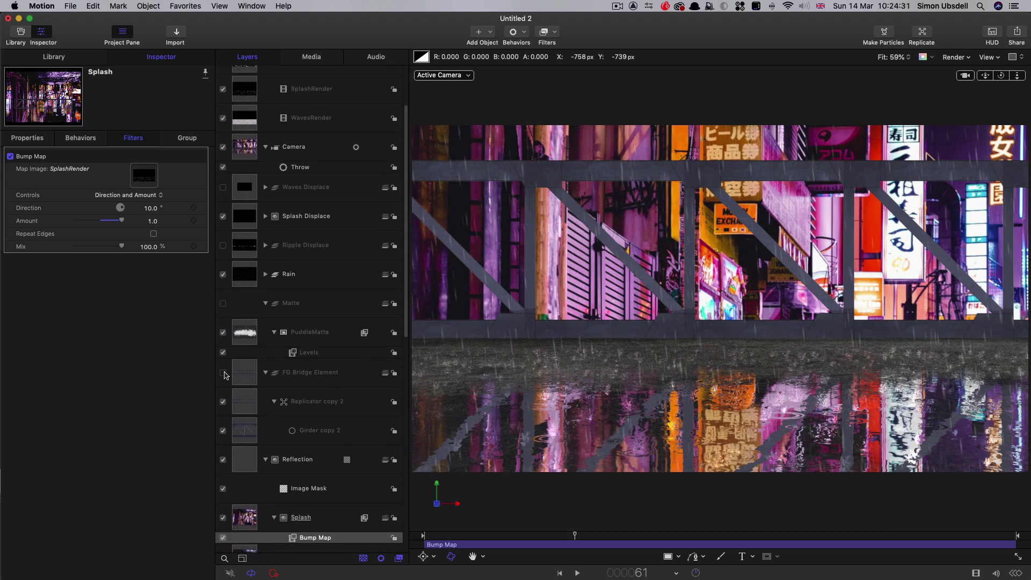
pyautogui.click(223, 373)
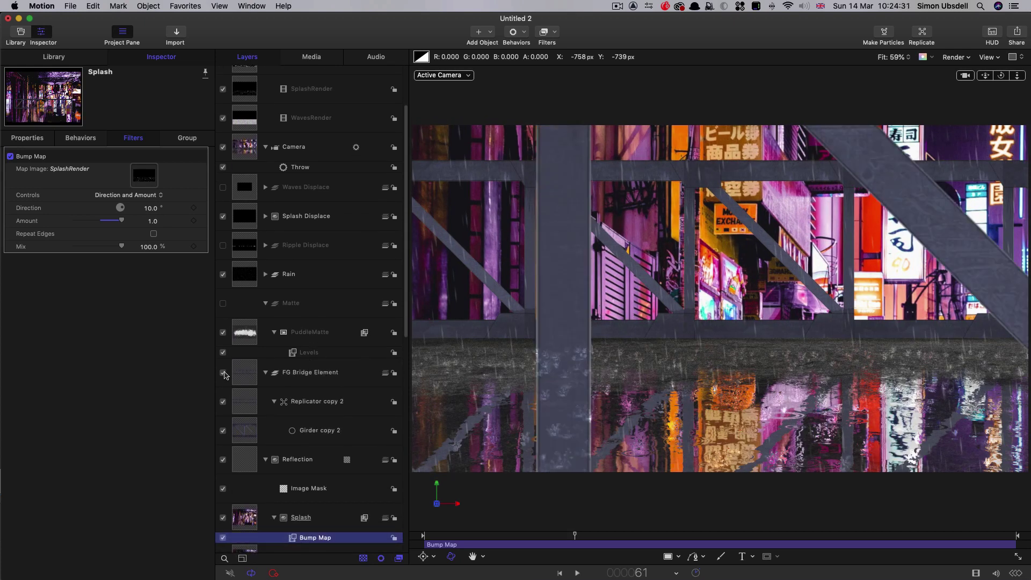
pyautogui.moveTo(606, 537); pyautogui.dragTo(446, 537)
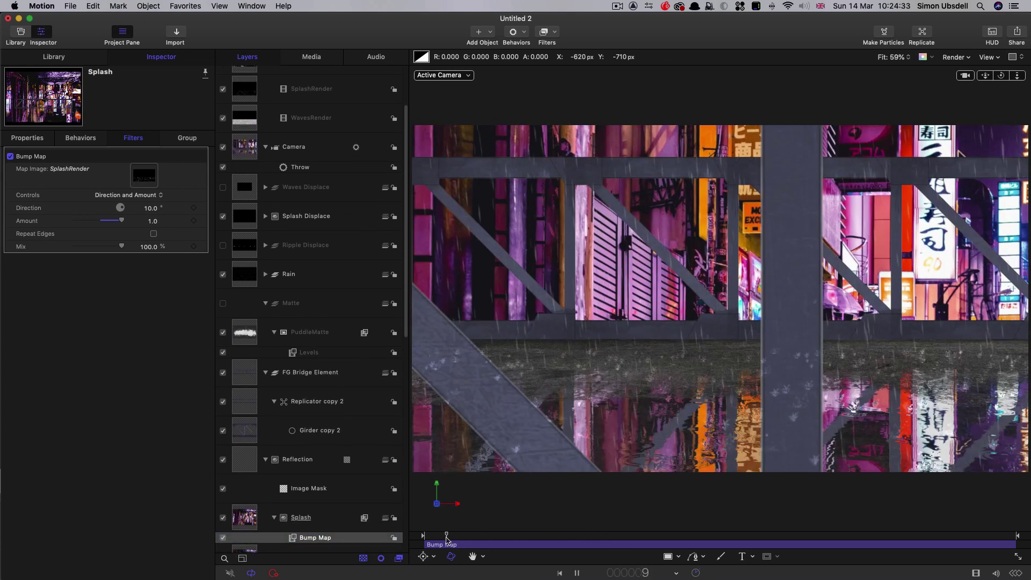
pyautogui.press('space')
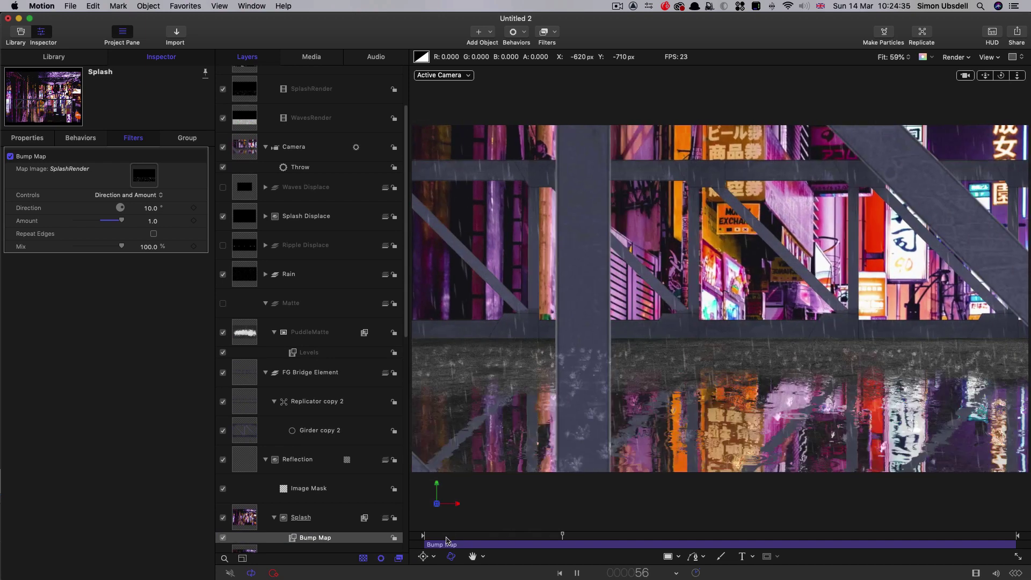
pyautogui.press('space')
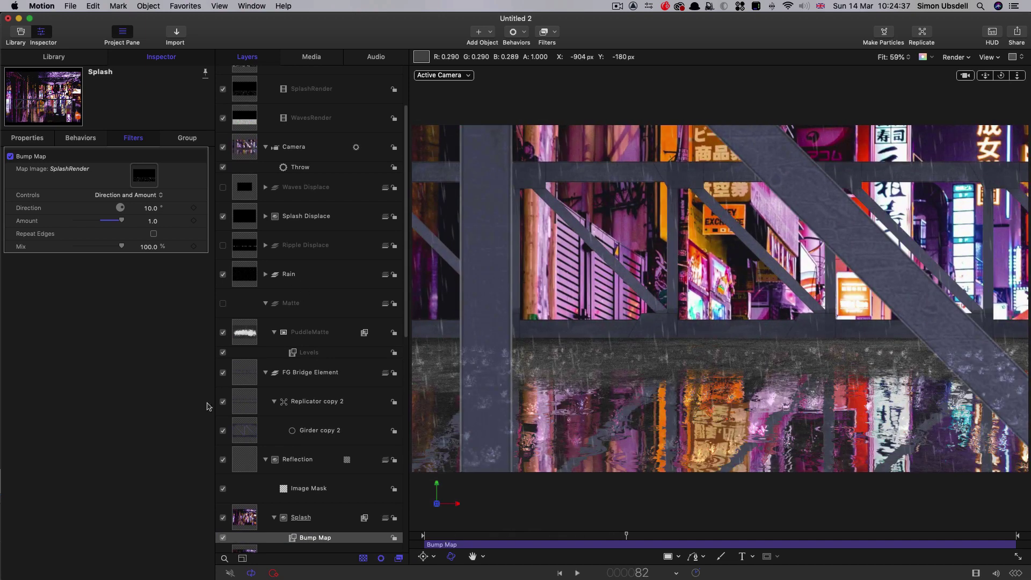
# Move the FG Bridge Element group to the front of the layer stack and collapse the Displace Elements group
pyautogui.click(246, 378)
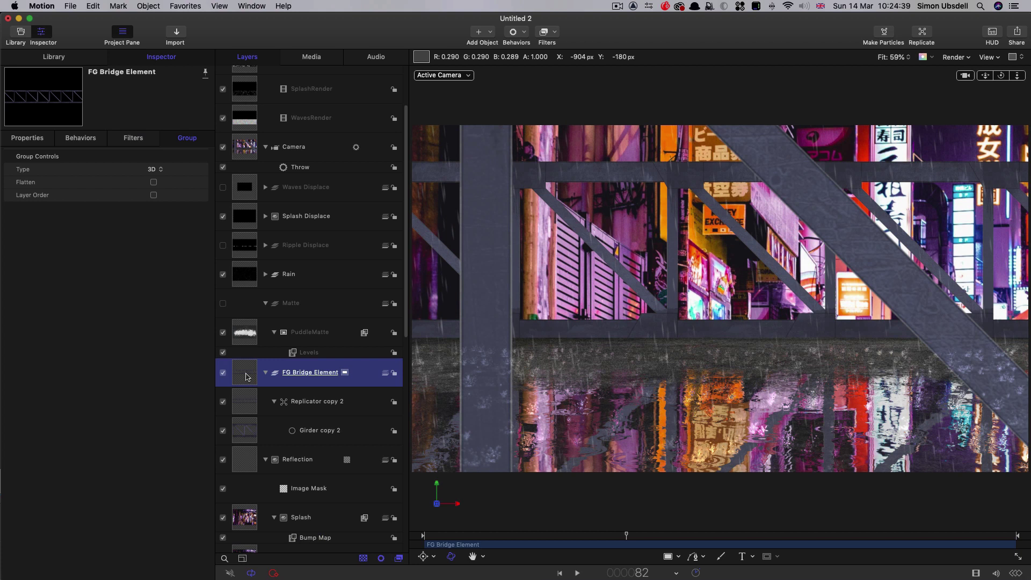
pyautogui.press('super+shift+bracketright')
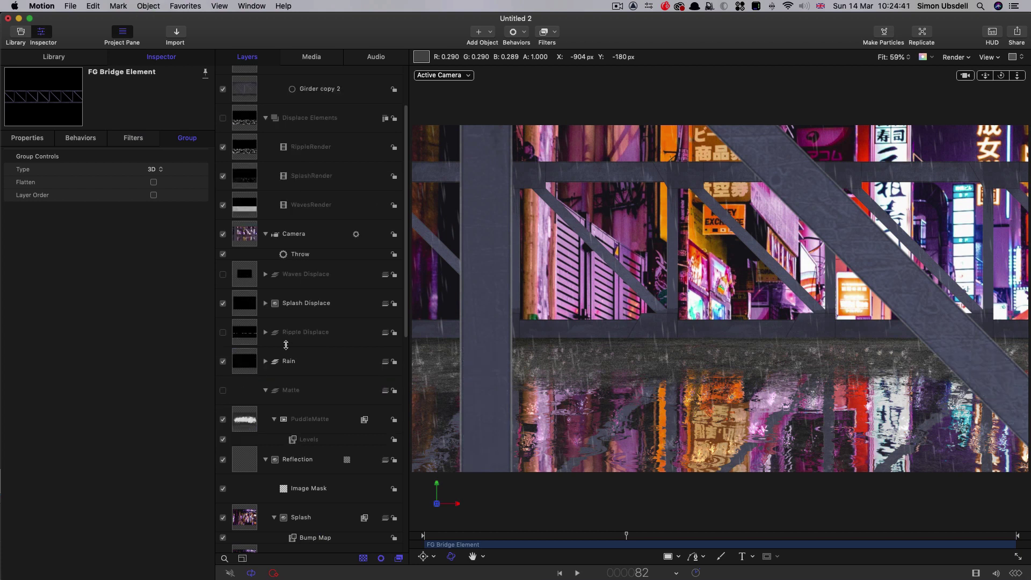
pyautogui.scroll(3, 326, 162)
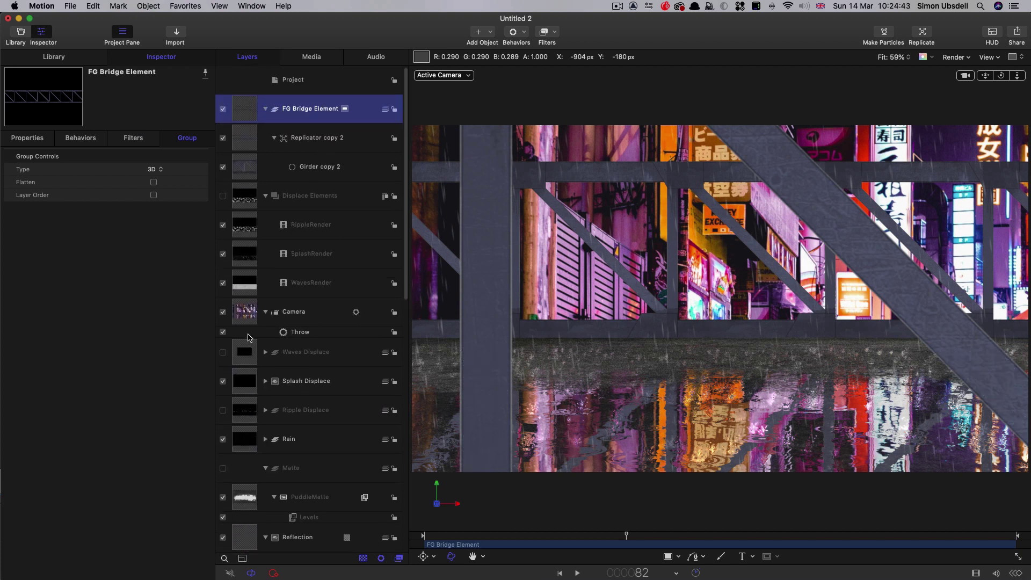
pyautogui.click(265, 196)
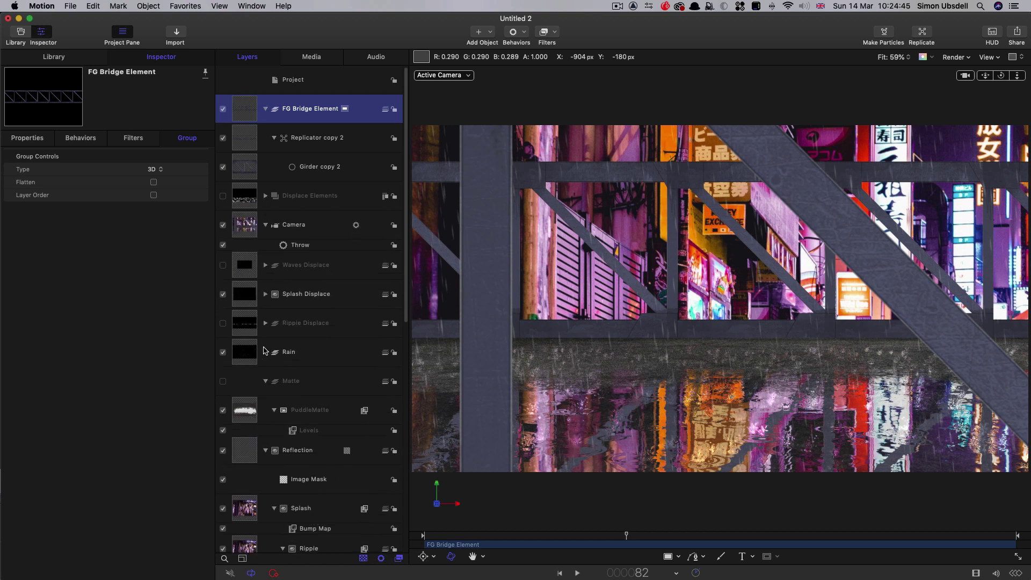
# Move the Rain group to the front of the layer stack, above the FG Bridge Element group
pyautogui.click(241, 352)
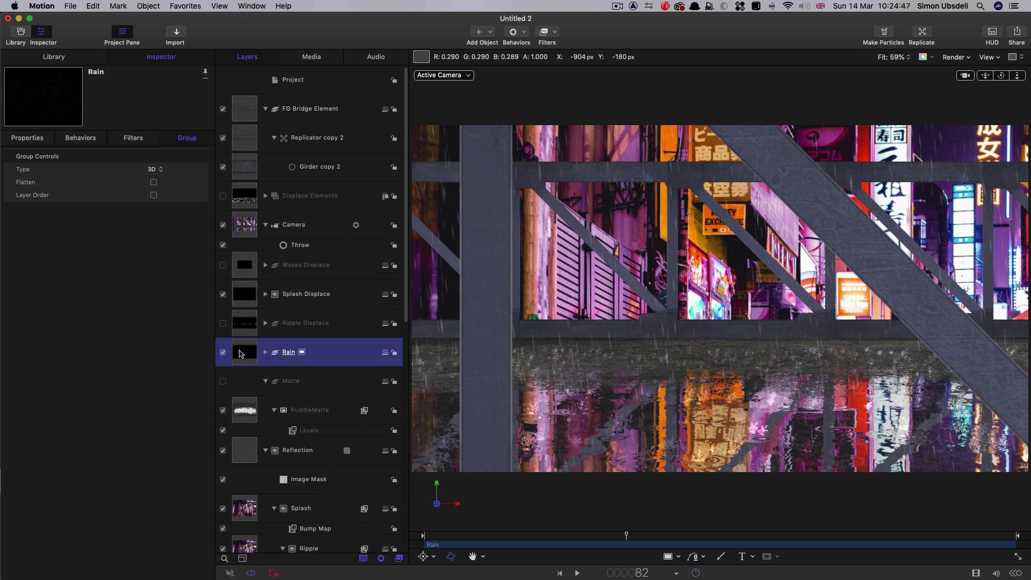
pyautogui.press('super+shift+bracketright')
pyautogui.scroll(-2, 242, 349)
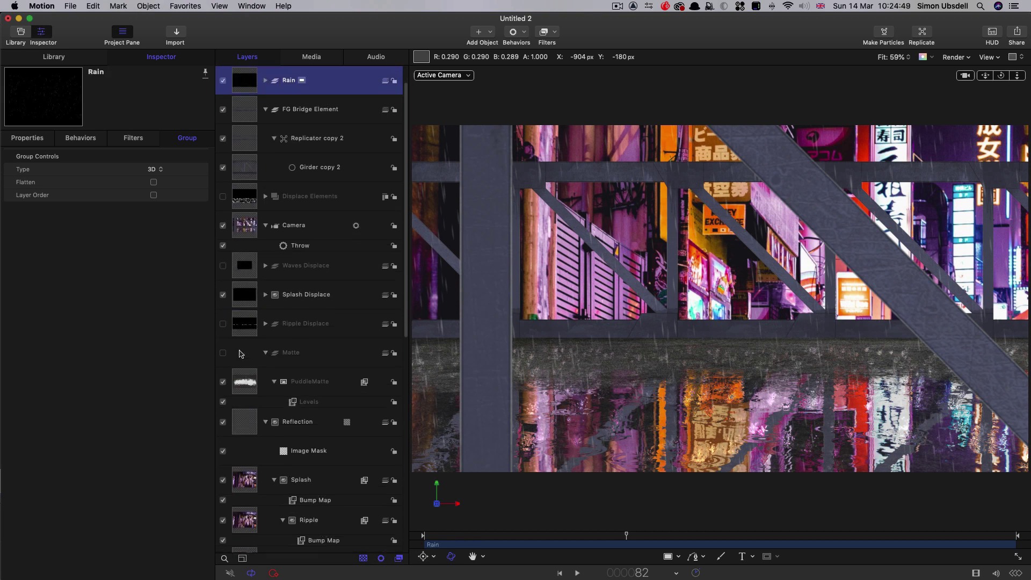
pyautogui.scroll(2, 263, 241)
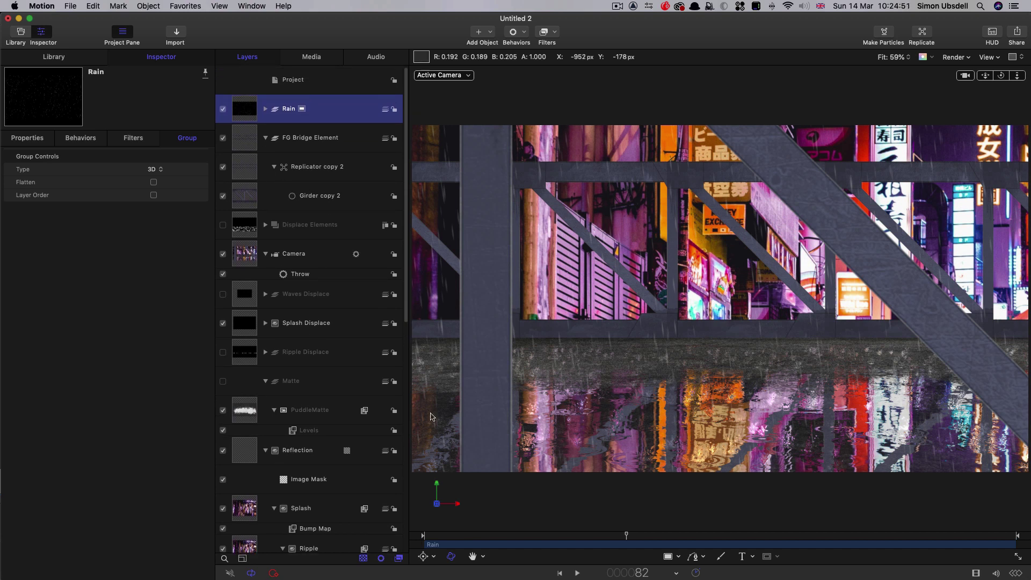
# Convert the Rain group from 3D to 2D and preview the rain over the foreground girders in playback
pyautogui.moveTo(626, 535); pyautogui.dragTo(654, 536)
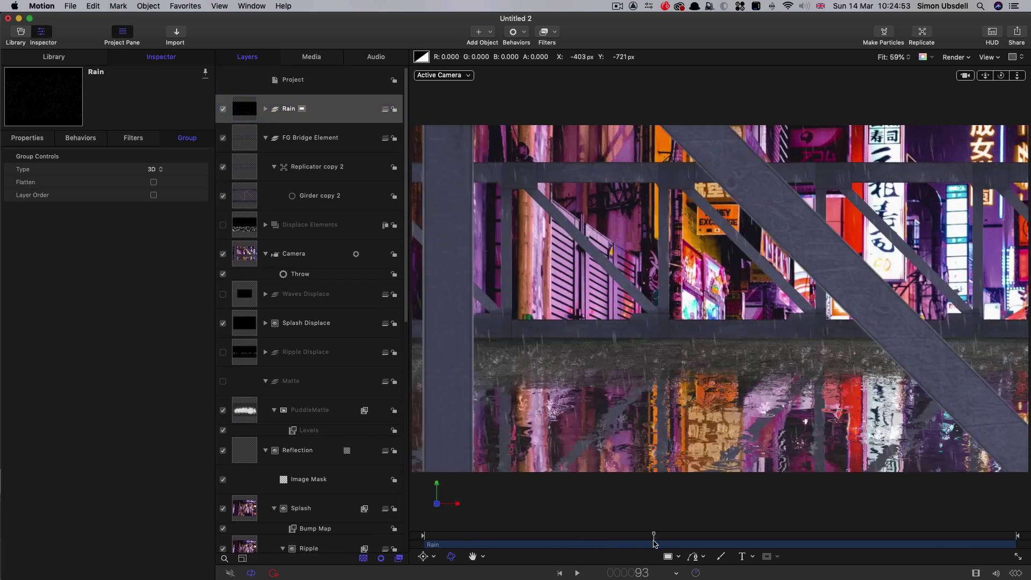
pyautogui.click(240, 115)
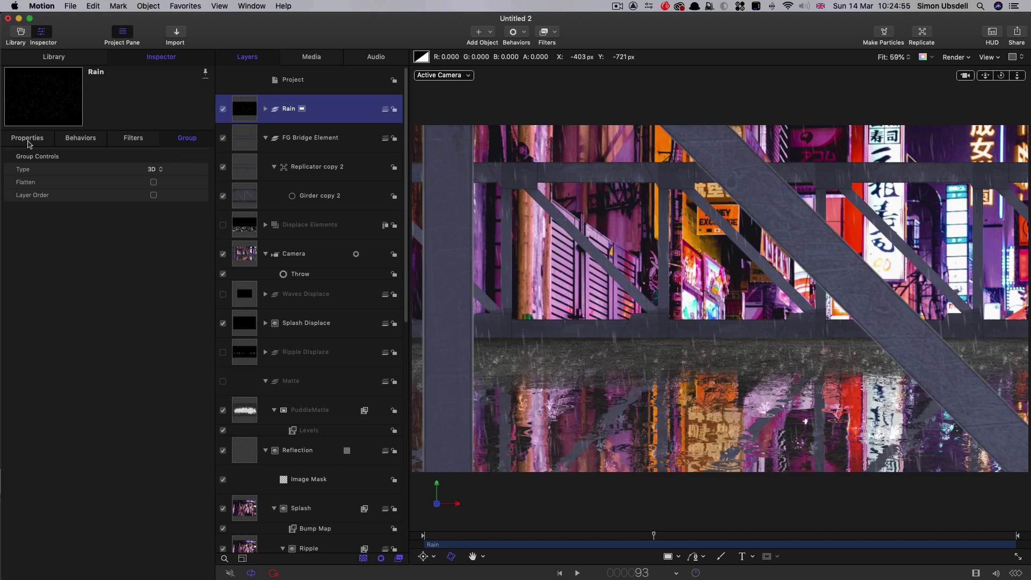
pyautogui.rightClick(244, 105)
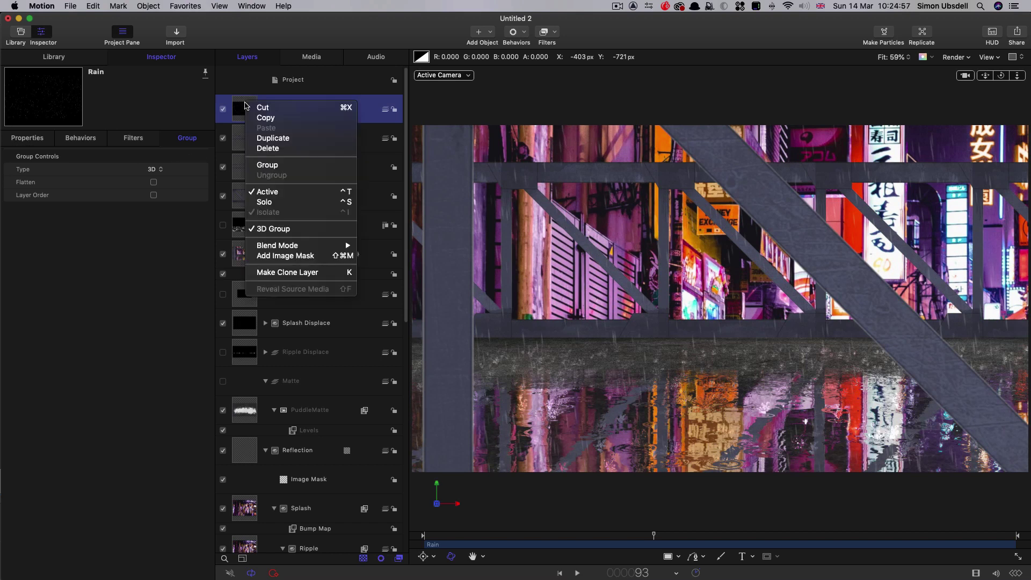
pyautogui.click(274, 228)
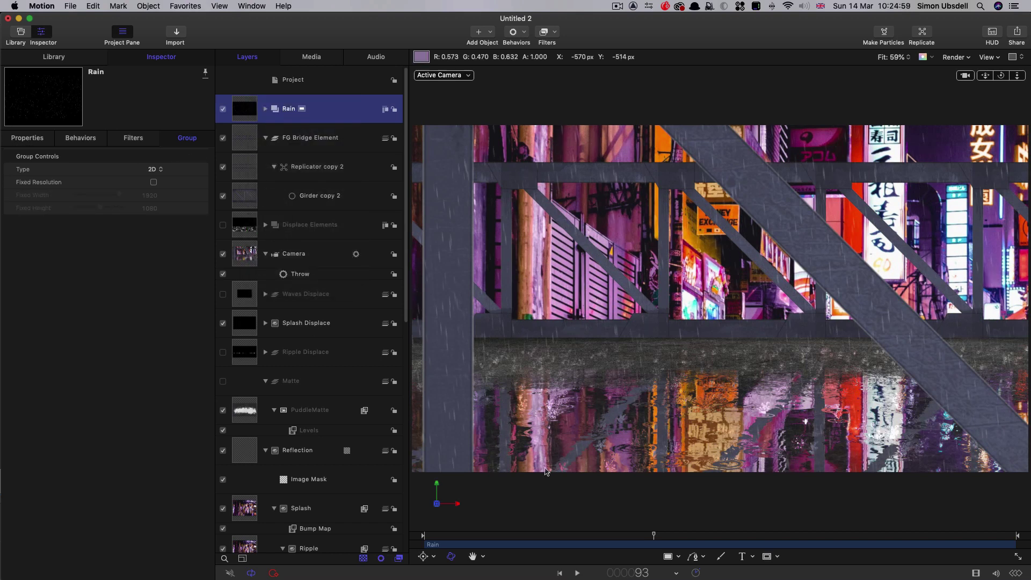
pyautogui.moveTo(654, 534); pyautogui.dragTo(546, 547)
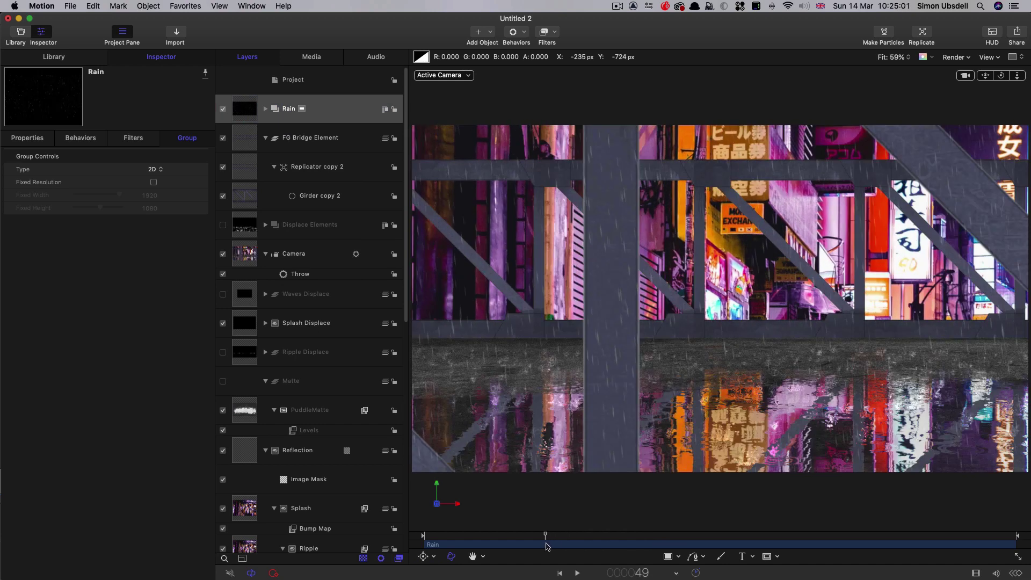
pyautogui.press('space')
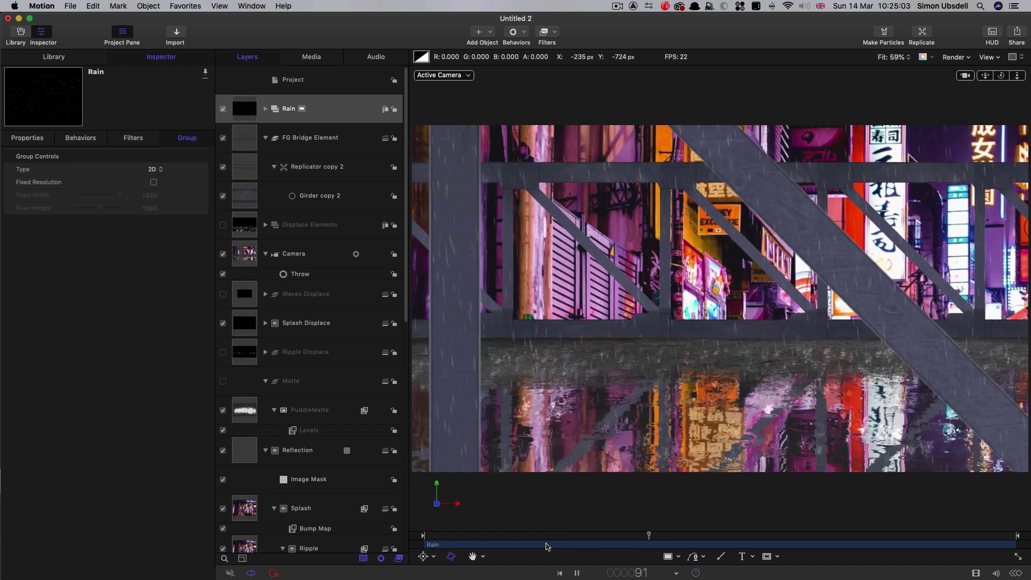
pyautogui.press('space')
# Add a light to the scene
pyautogui.click(490, 32)
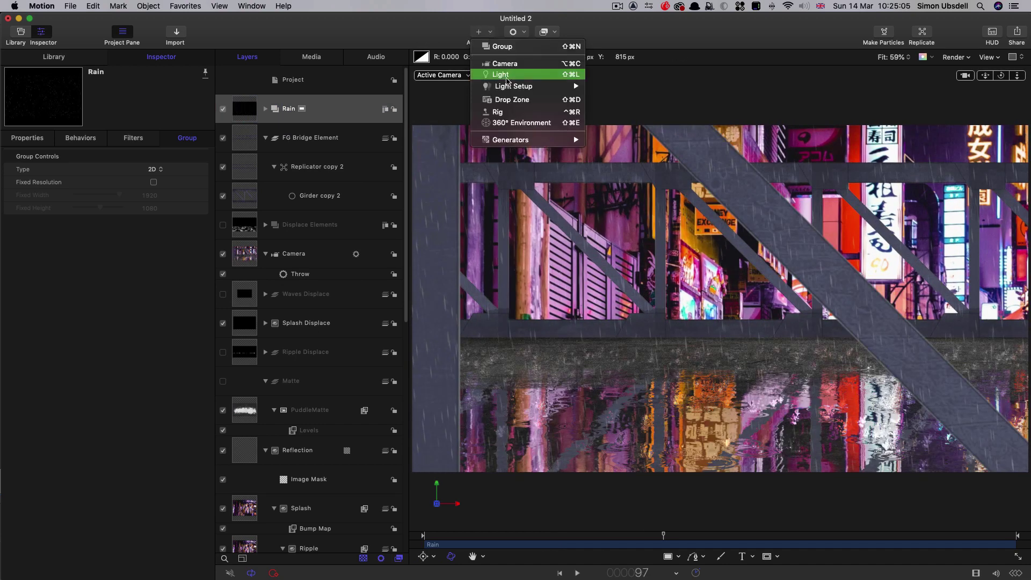
pyautogui.click(511, 79)
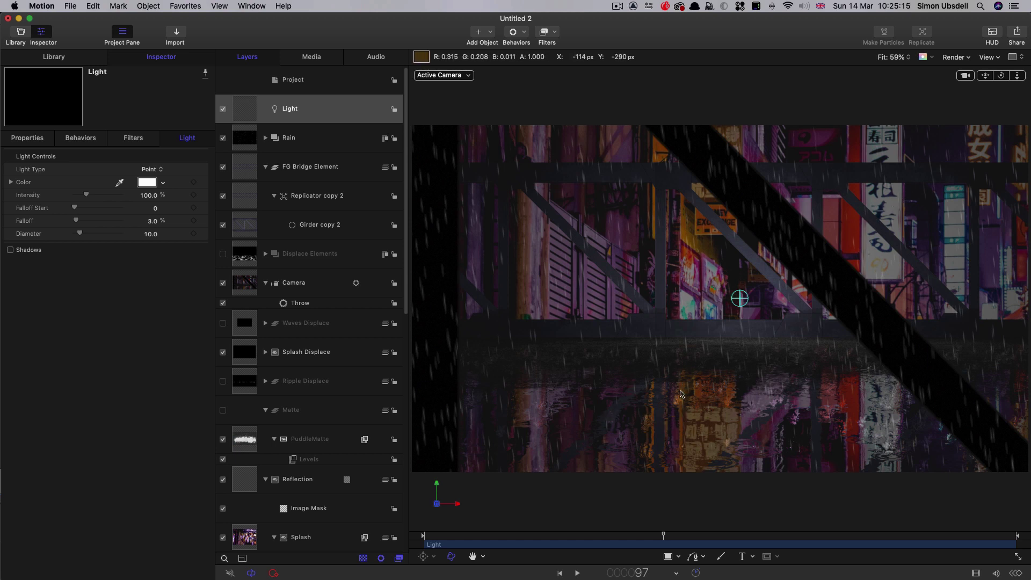
# Set the lighting Shading property to Off for both the Reflection group and the BG group
pyautogui.scroll(-5, 325, 406)
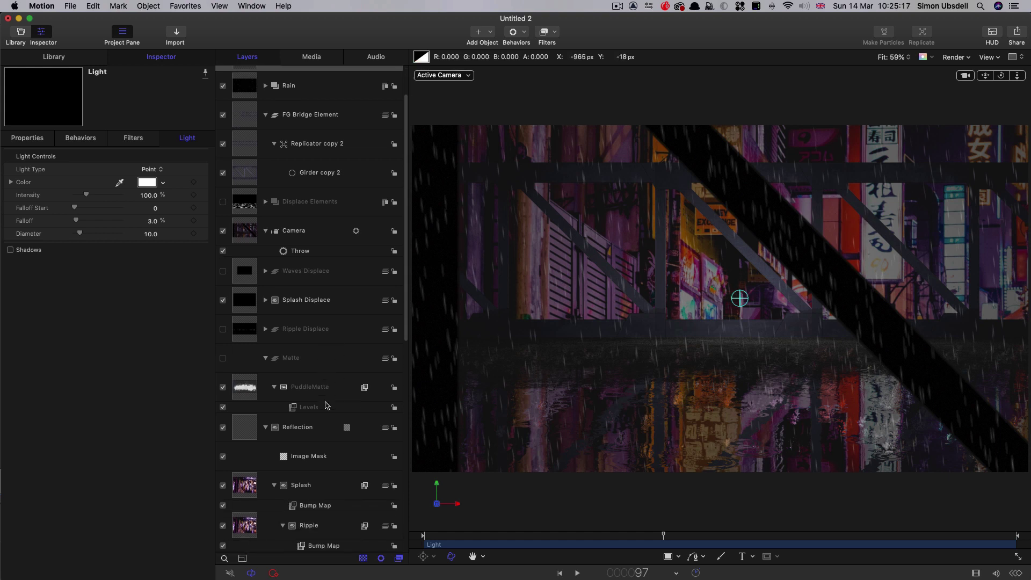
pyautogui.scroll(-7, 325, 405)
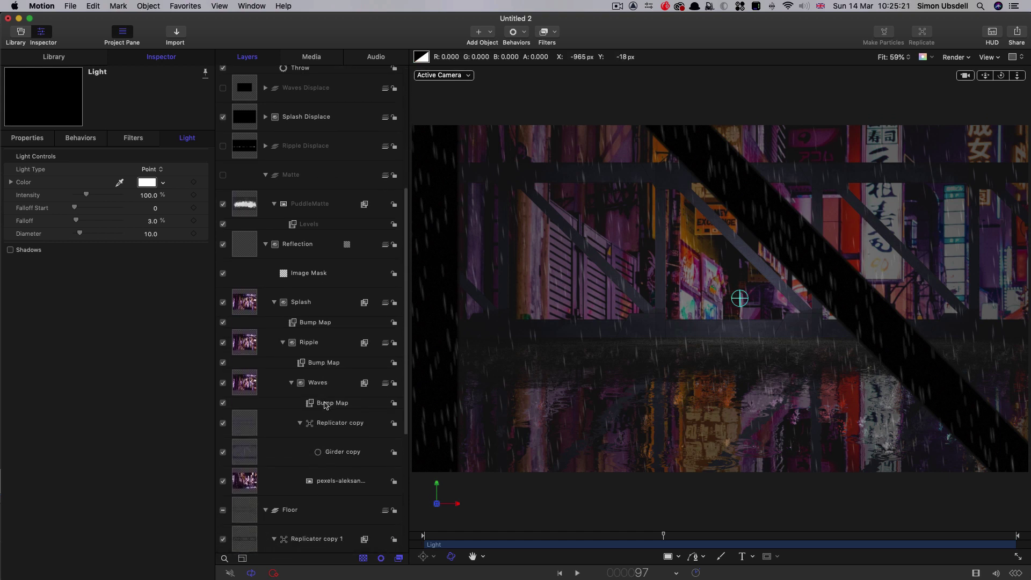
pyautogui.click(243, 246)
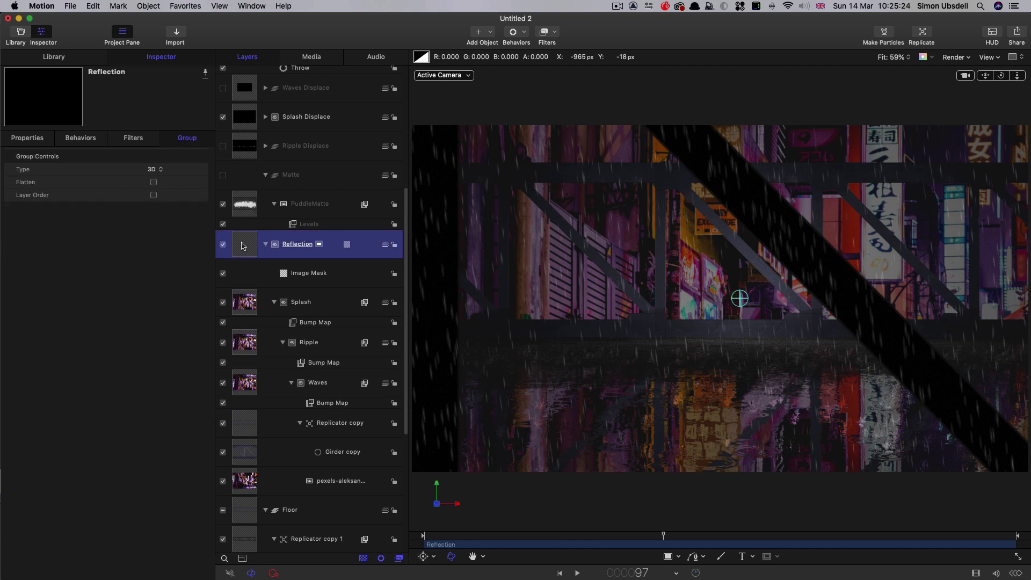
pyautogui.click(30, 140)
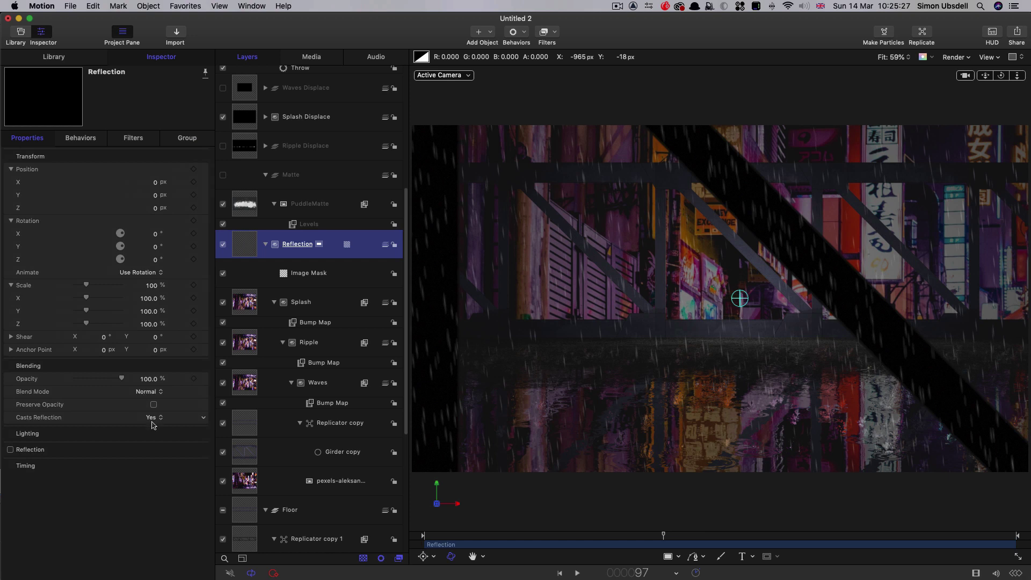
pyautogui.click(188, 434)
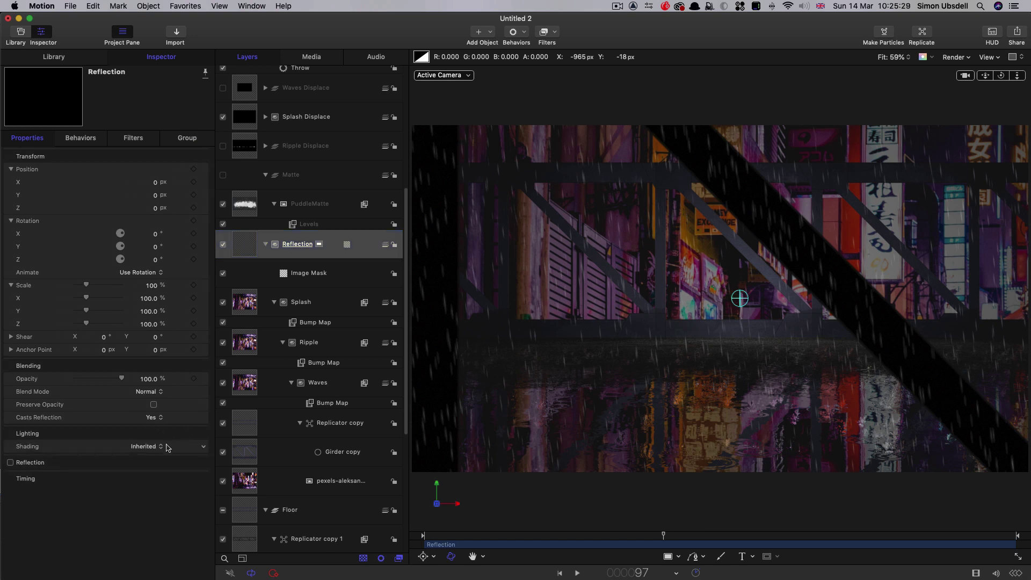
pyautogui.click(144, 447)
pyautogui.click(145, 466)
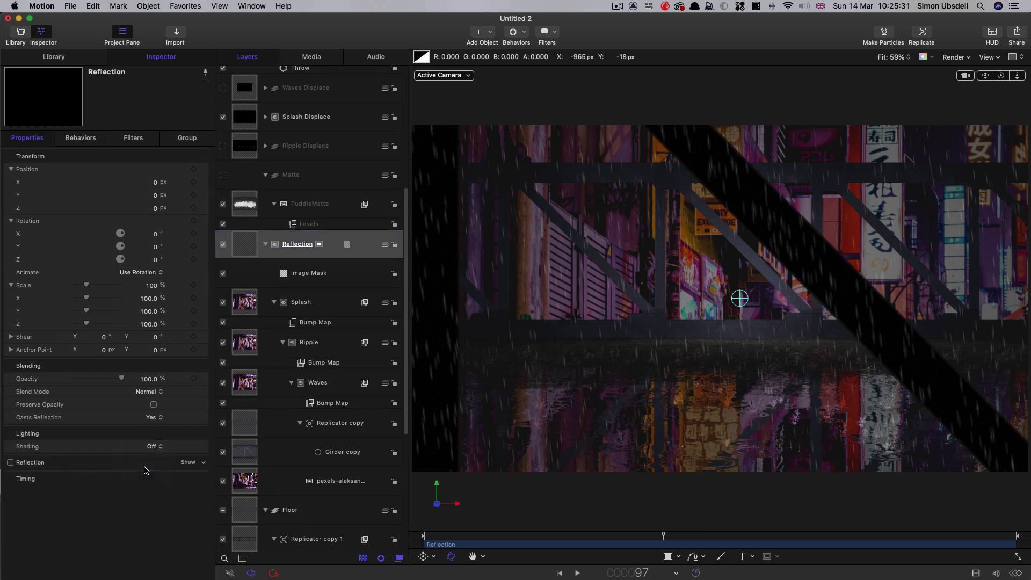
pyautogui.scroll(-5, 317, 316)
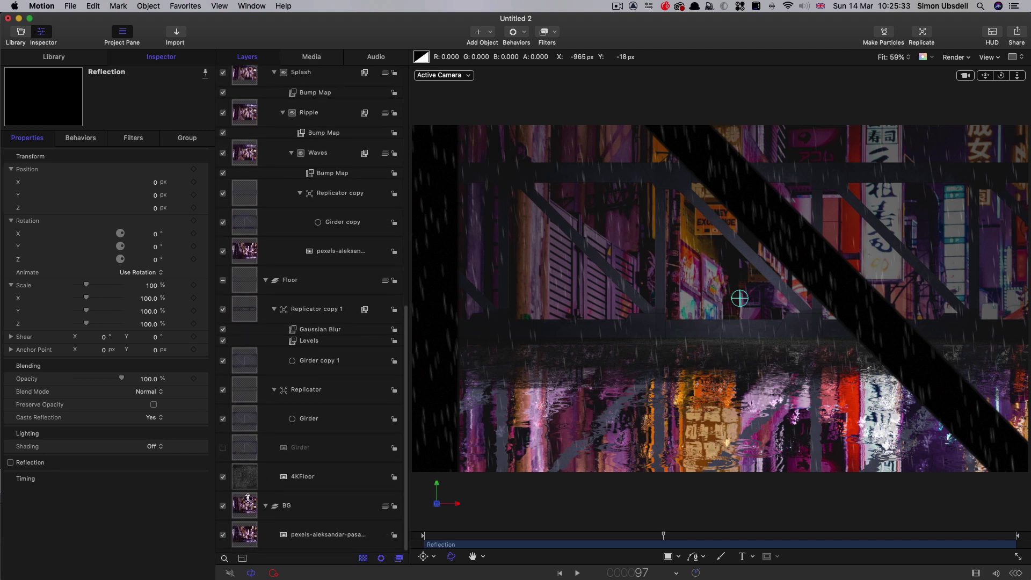
pyautogui.click(150, 447)
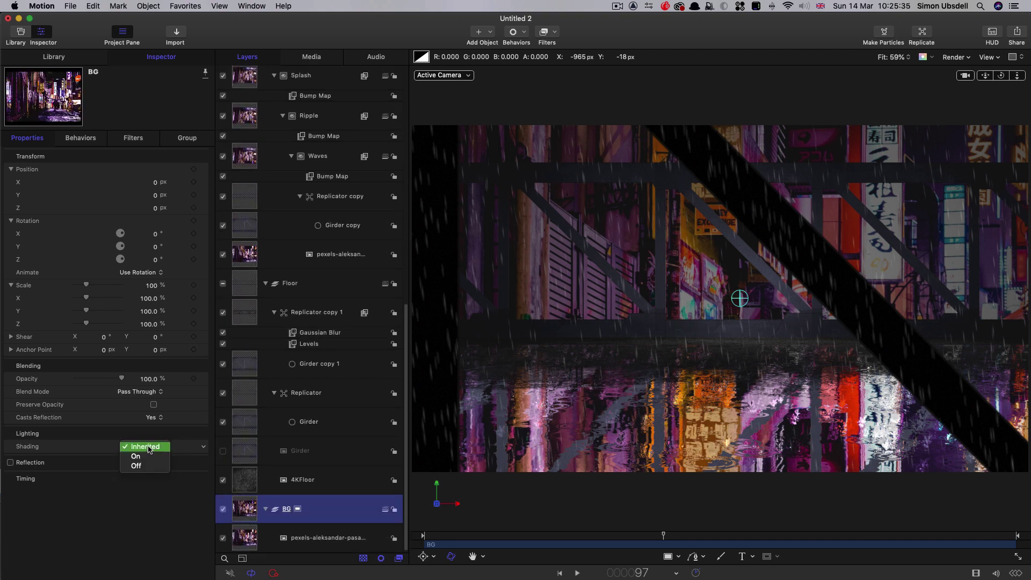
pyautogui.click(141, 466)
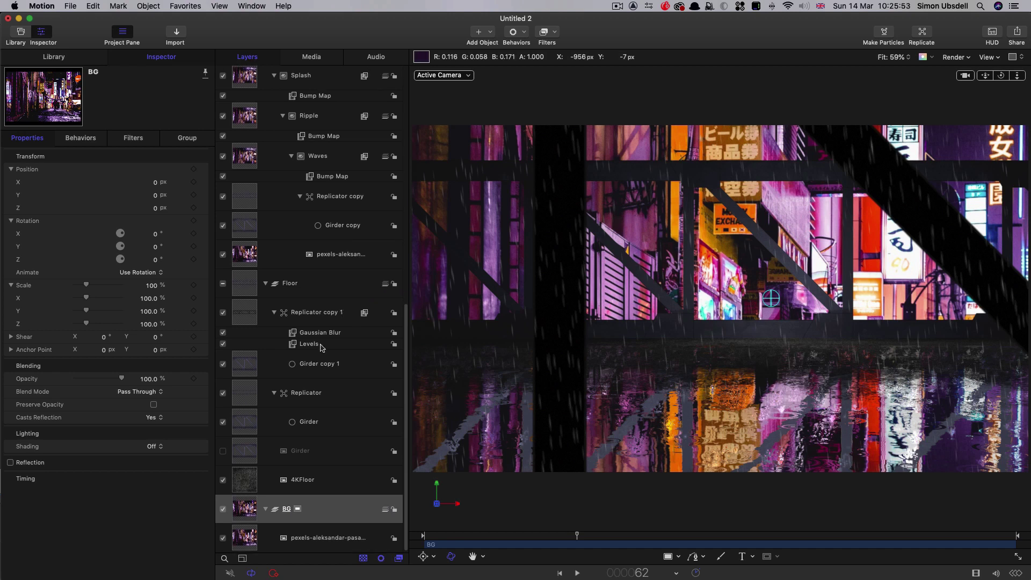
# Apply the Hawaiki Super Glow filter to the pexels street image in the BG group
pyautogui.click(240, 545)
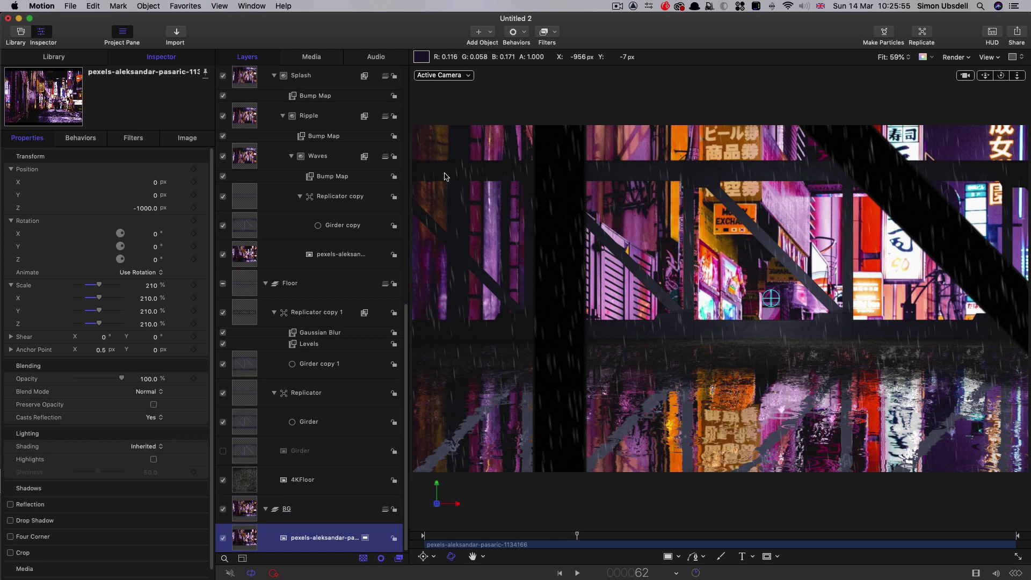
pyautogui.click(557, 33)
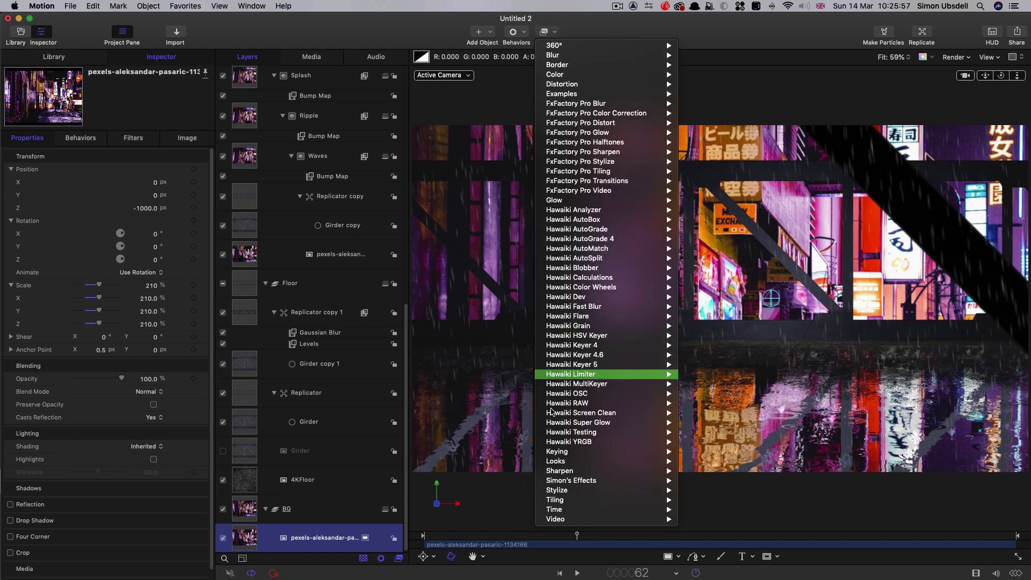
pyautogui.moveTo(585, 427)
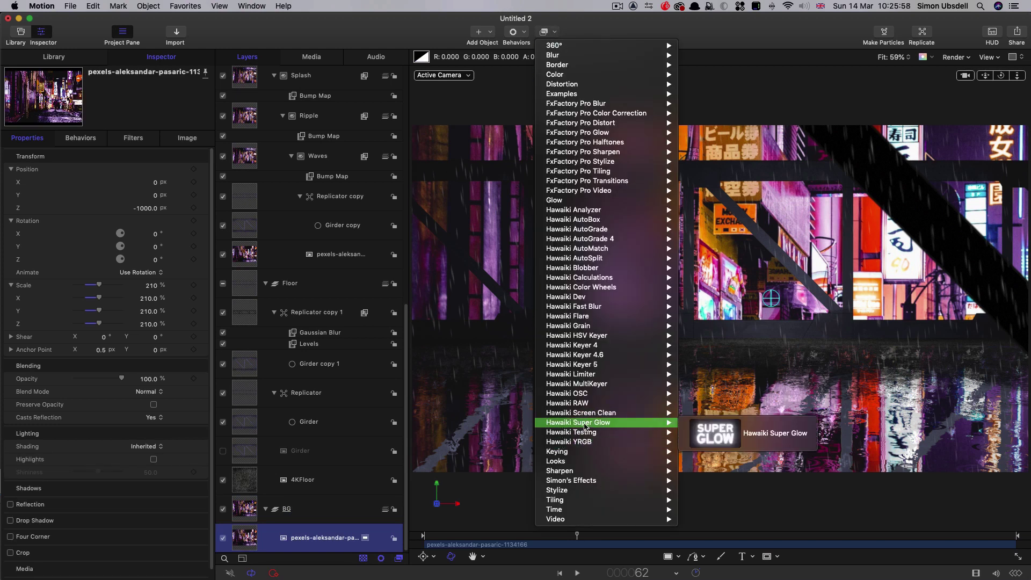
pyautogui.click(717, 438)
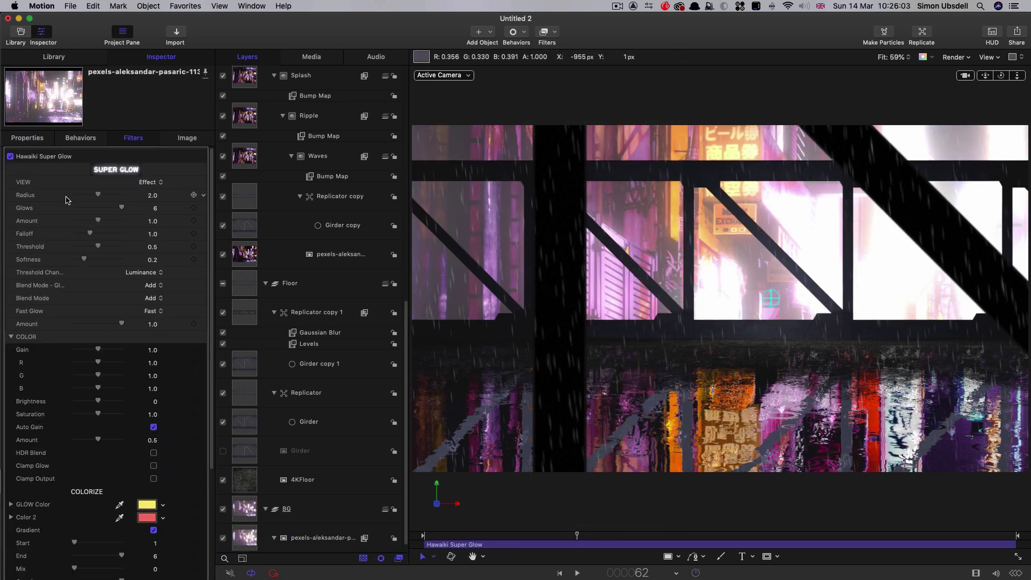
# Set the Super Glow threshold to 0.75 and its first Amount value to 0.5, checking the glow in playback
pyautogui.click(152, 248)
pyautogui.write('0.75')
pyautogui.press('Return')
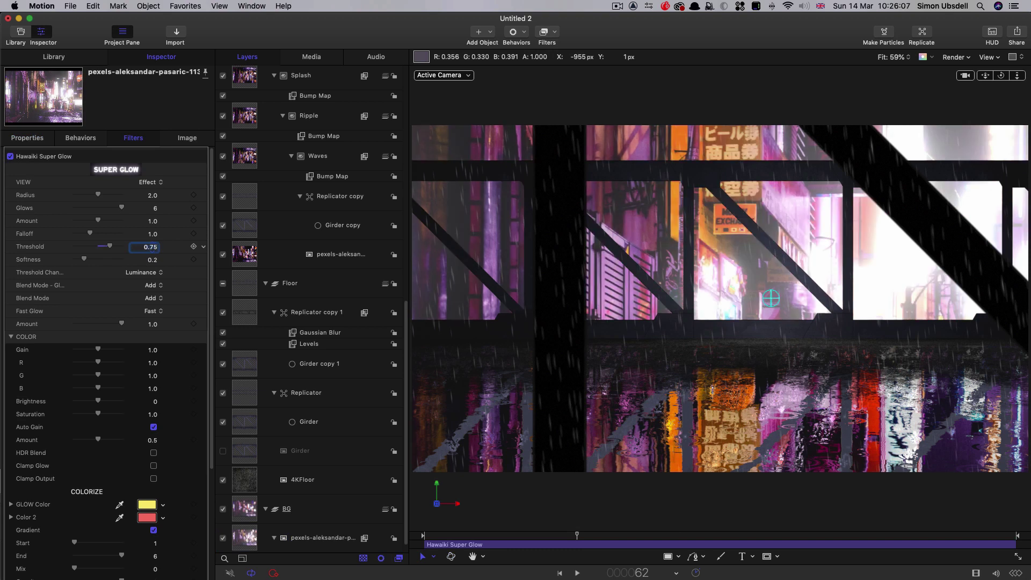
pyautogui.click(153, 221)
pyautogui.press('Return')
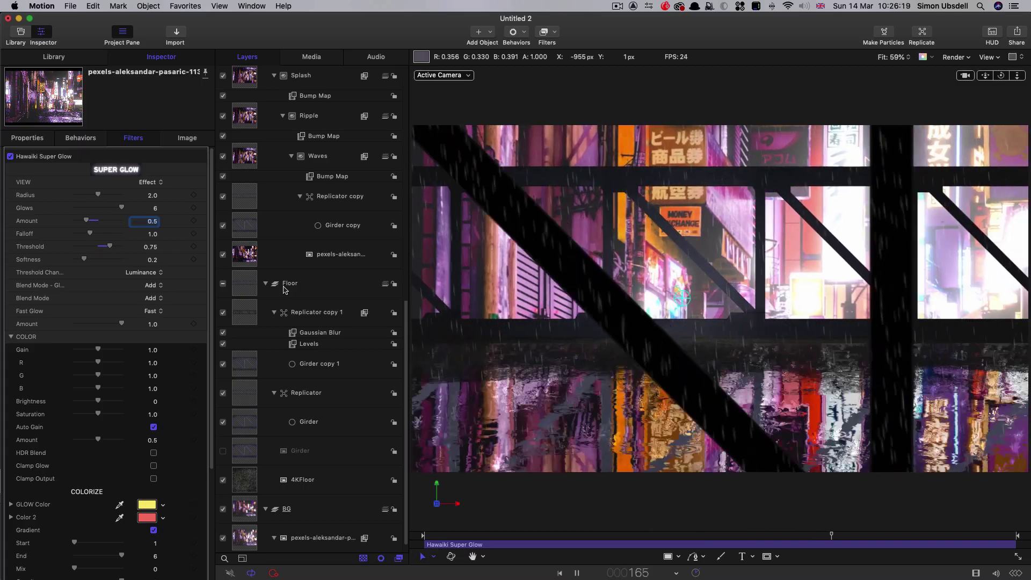
pyautogui.press('space')
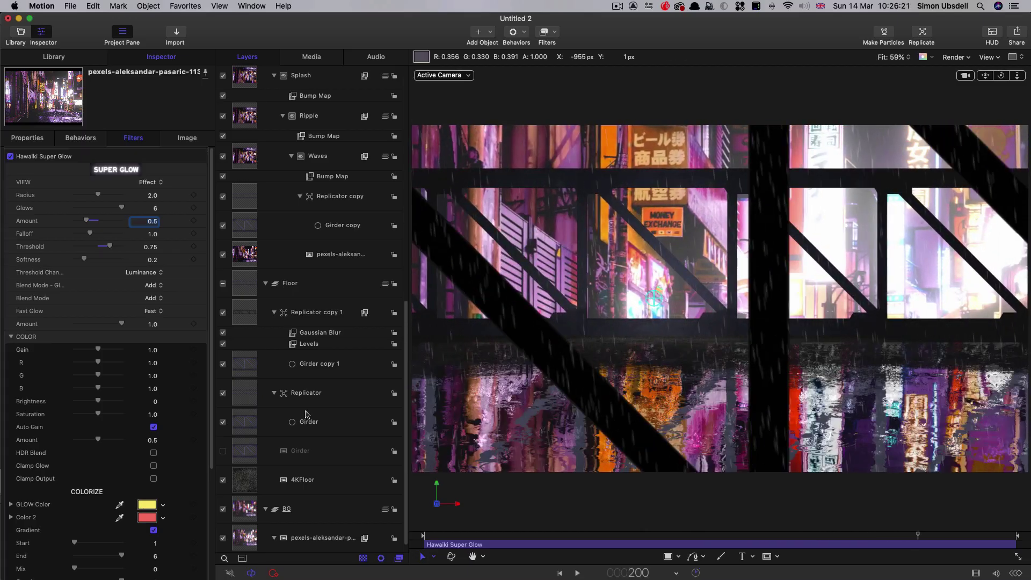
# Copy the Hawaiki Super Glow filter from the BG image to the pexels image inside the Waves group and preview the glowing reflection
pyautogui.scroll(-1, 290, 528)
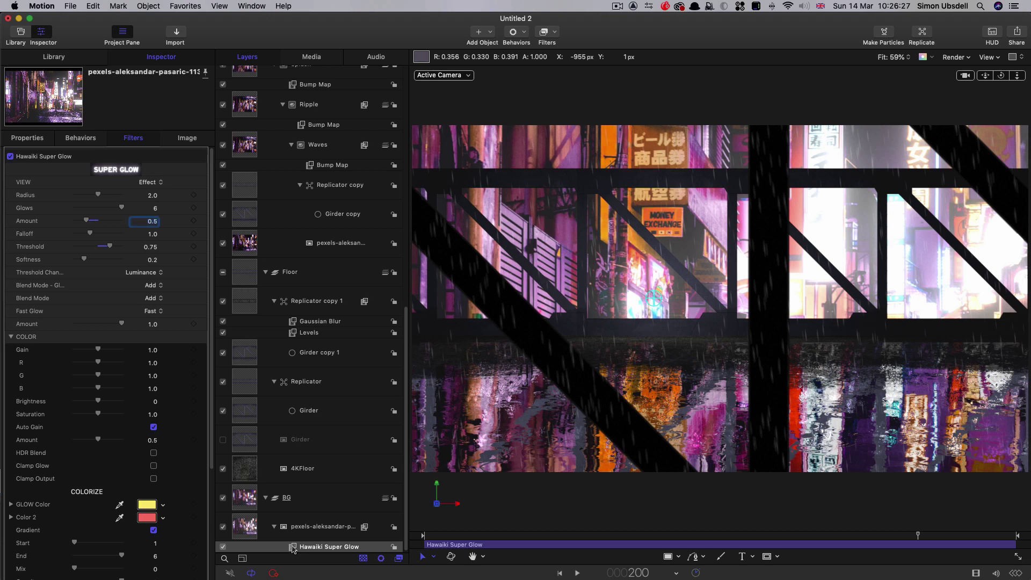
pyautogui.moveTo(293, 548); pyautogui.dragTo(237, 242)
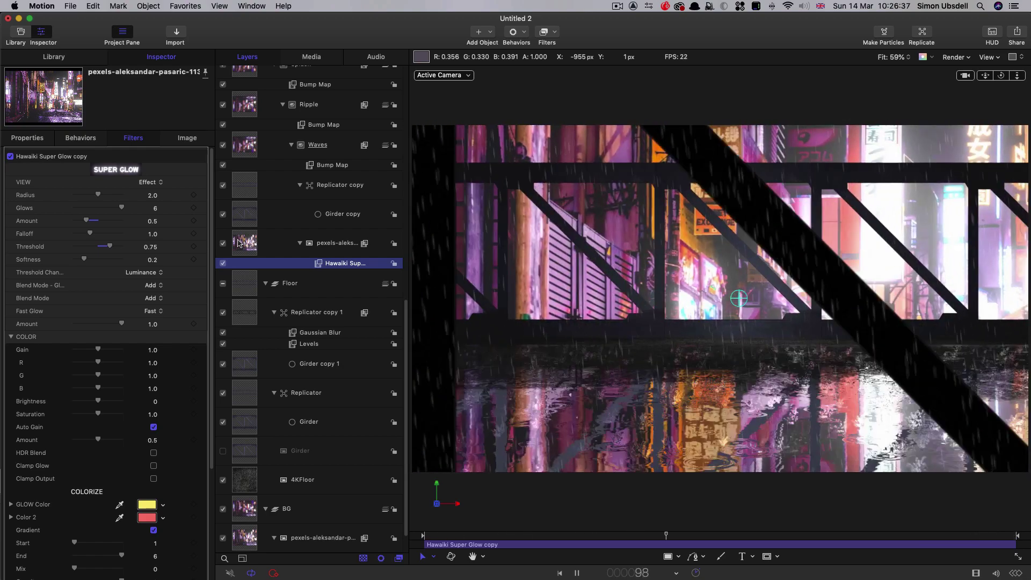
pyautogui.press('space')
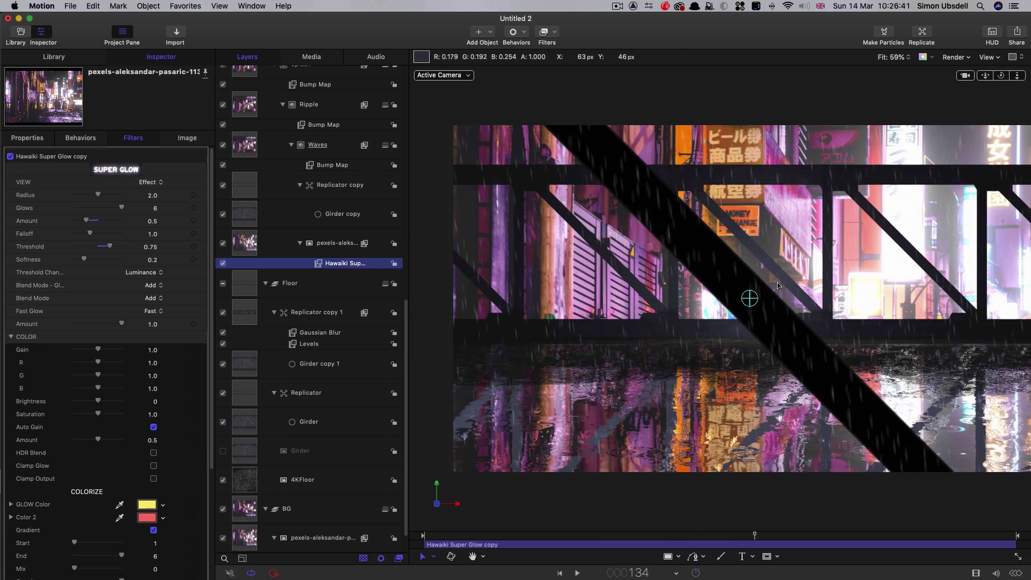
# Duplicate the Light layer at the head of the layer stack
pyautogui.scroll(5, 241, 201)
pyautogui.scroll(10, 241, 201)
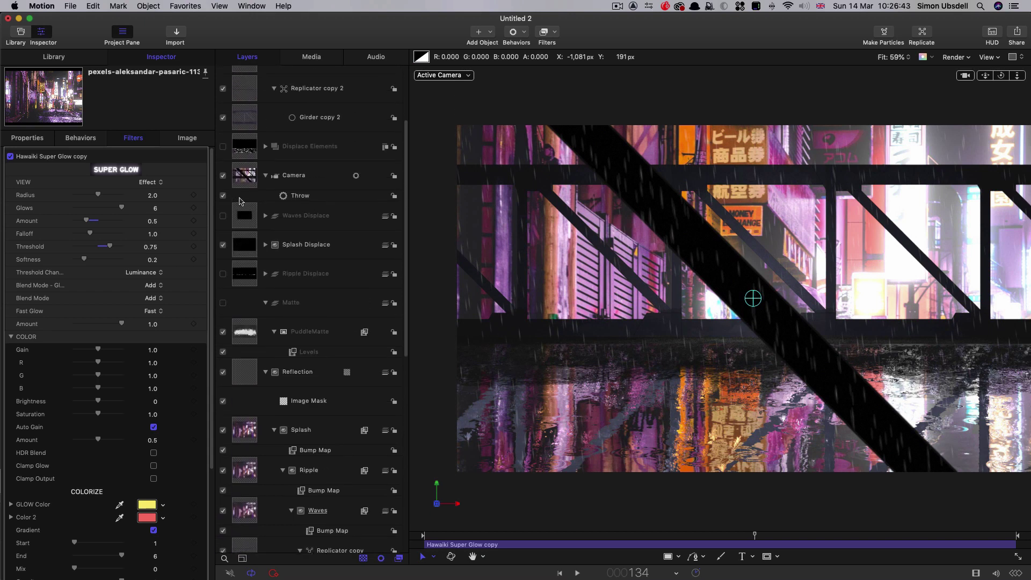
pyautogui.click(245, 110)
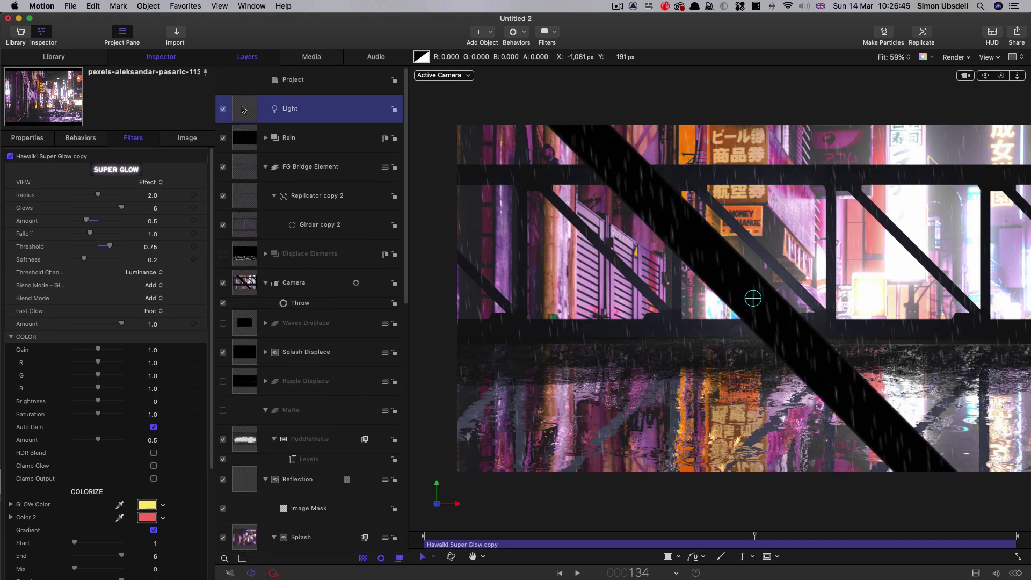
pyautogui.rightClick(244, 106)
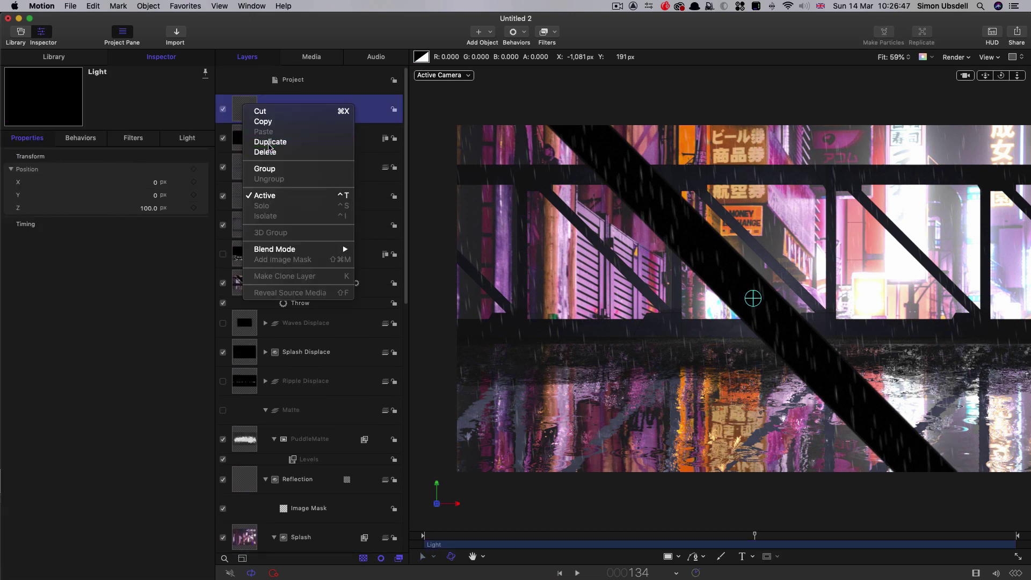
pyautogui.click(266, 141)
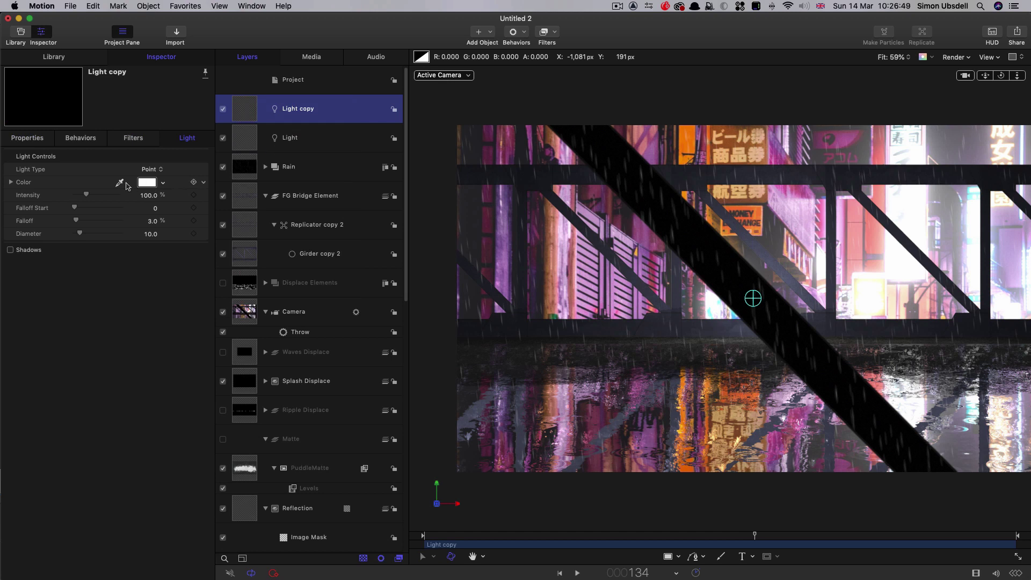
# Color the duplicated light with an orange sampled from the background signage and raise its intensity to 816%
pyautogui.click(120, 182)
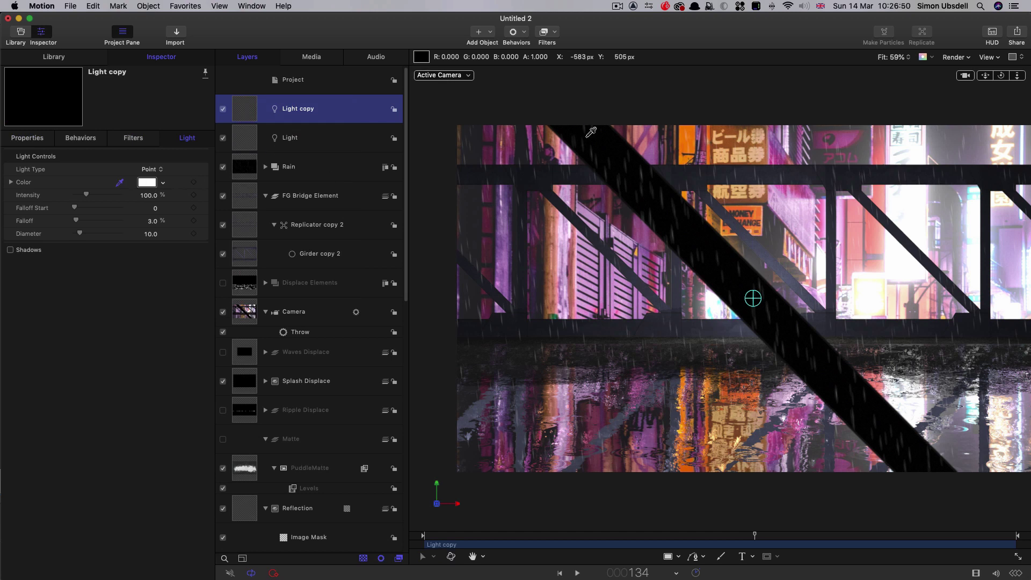
pyautogui.click(731, 145)
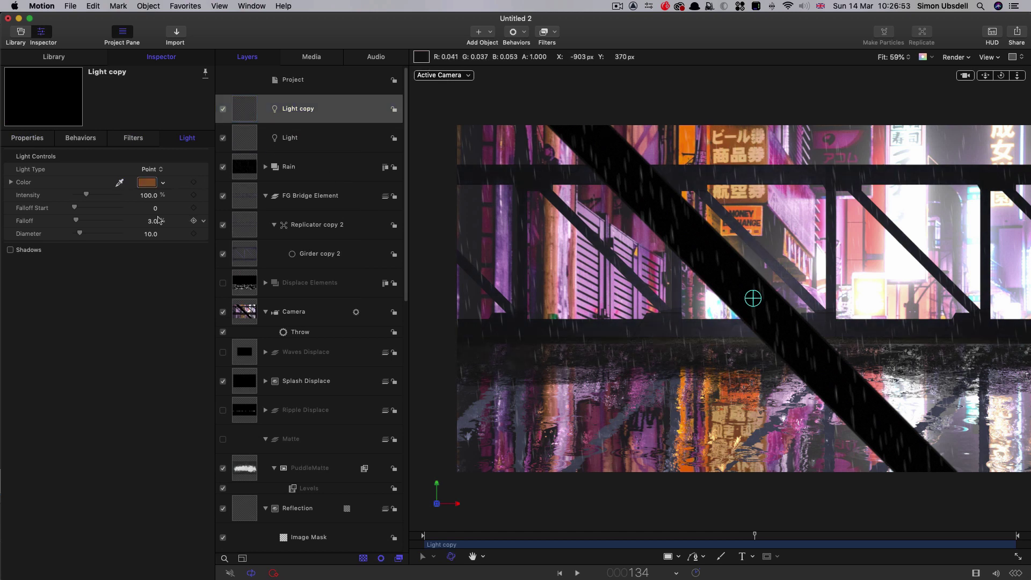
pyautogui.moveTo(93, 196); pyautogui.dragTo(132, 201)
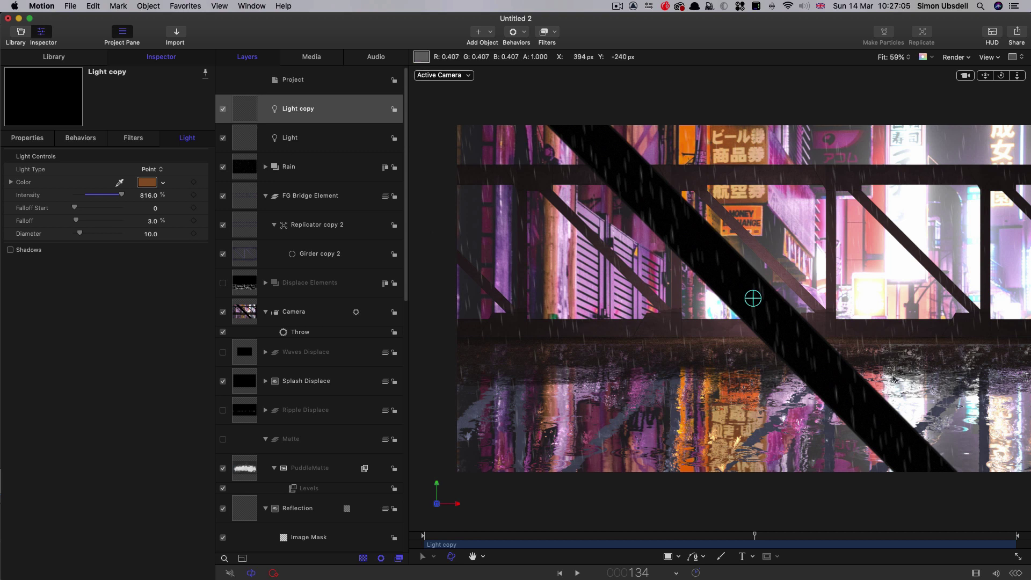
# Create a pinkish-purple copy of the orange light at X 841 px, sampling its color from the background near the end of the camera move
pyautogui.click(1015, 536)
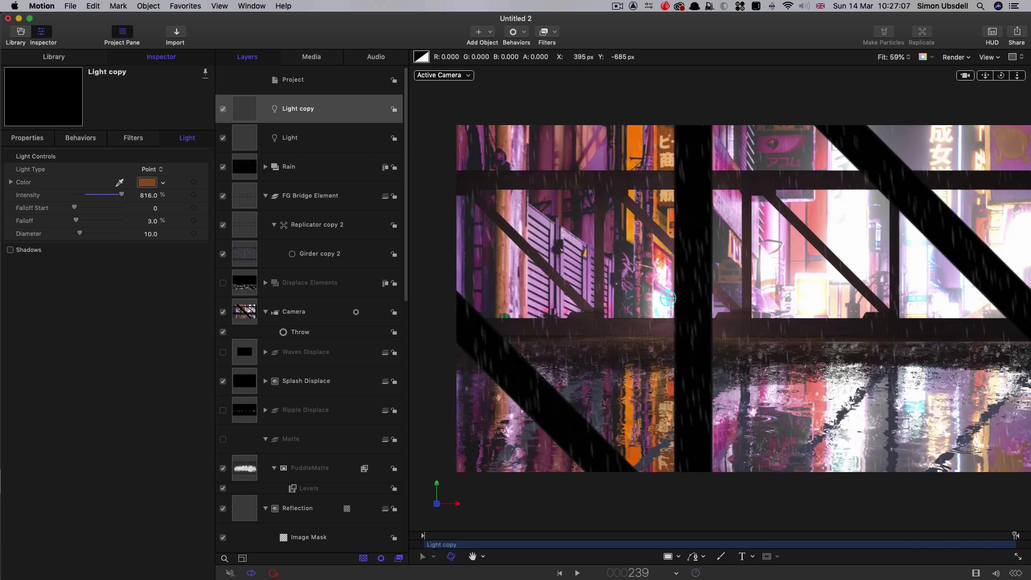
pyautogui.rightClick(247, 107)
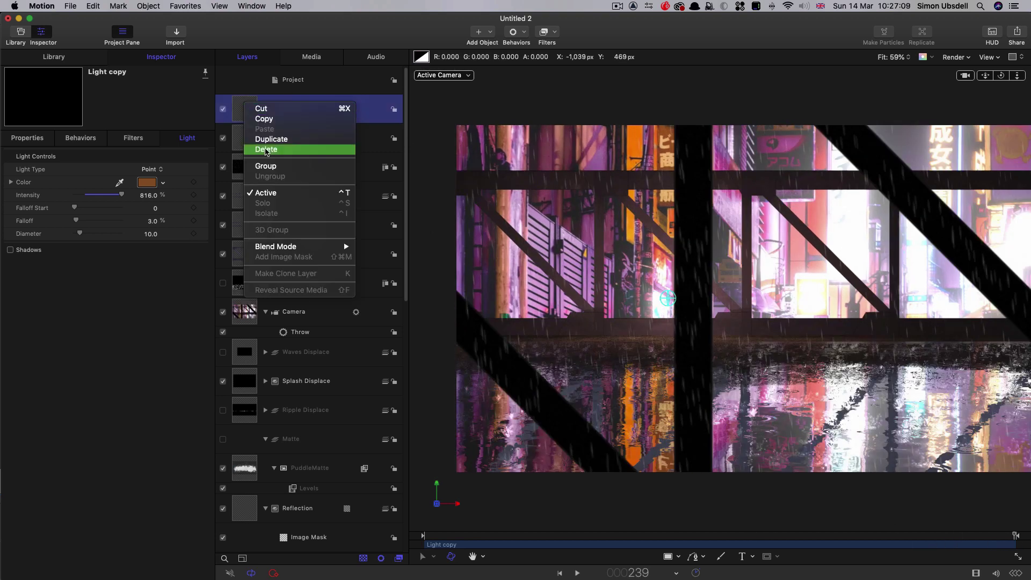
pyautogui.click(247, 139)
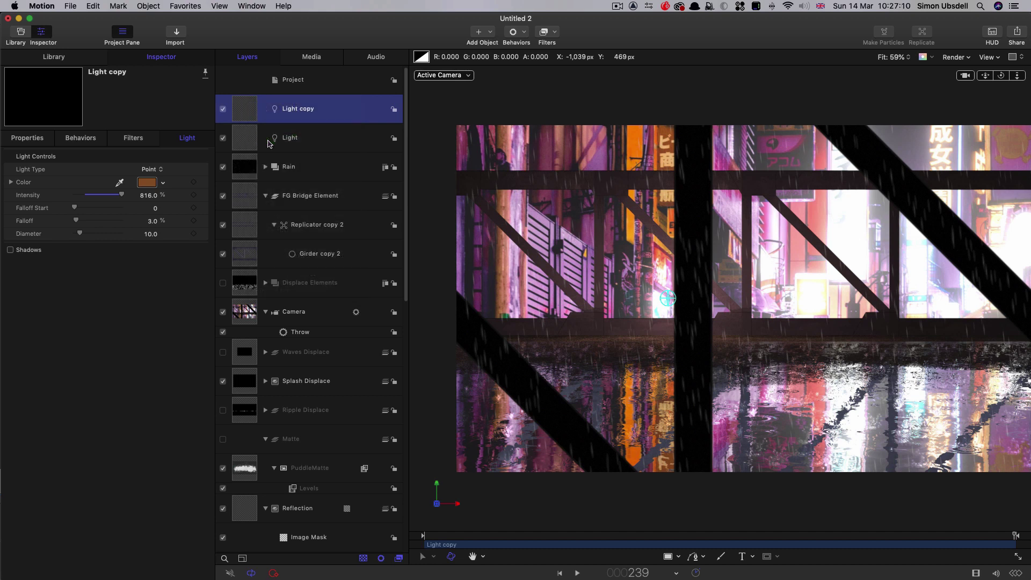
pyautogui.click(120, 183)
pyautogui.click(1011, 167)
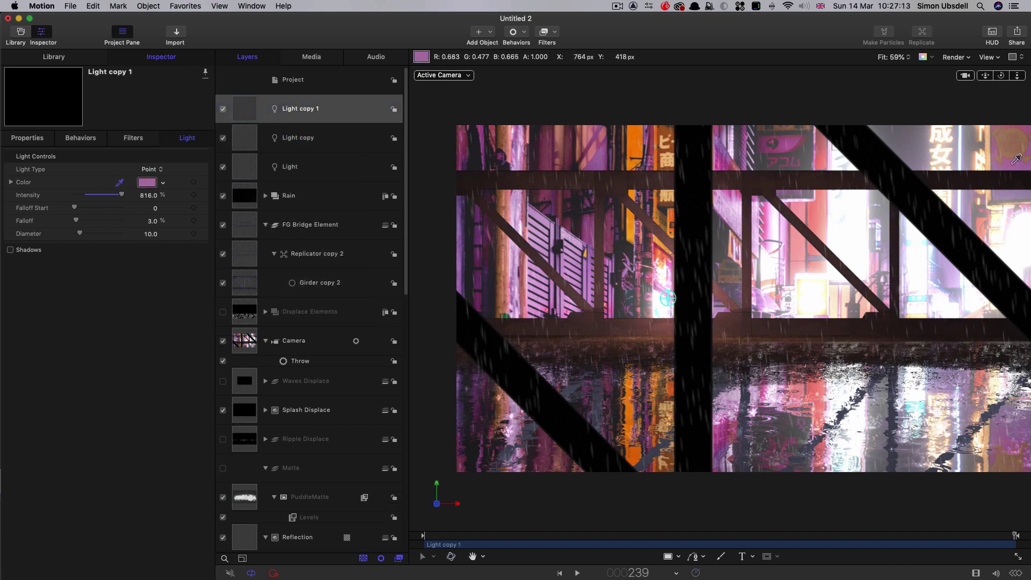
pyautogui.click(28, 138)
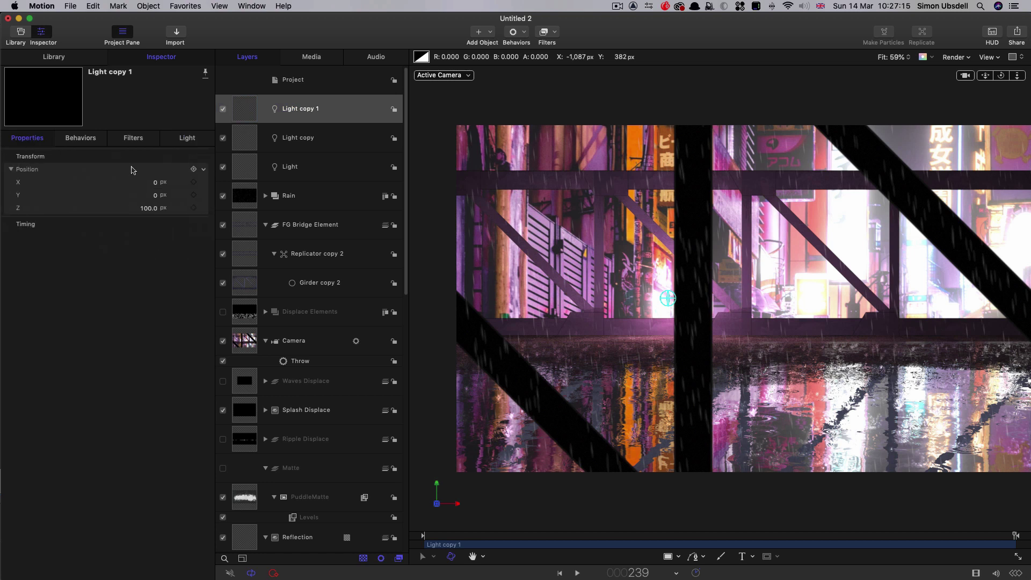
pyautogui.moveTo(150, 182)
pyautogui.mouseDown()
pyautogui.moveTo(249, 182)
pyautogui.moveTo(157, 182)
pyautogui.moveTo(159, 199)
pyautogui.mouseUp()
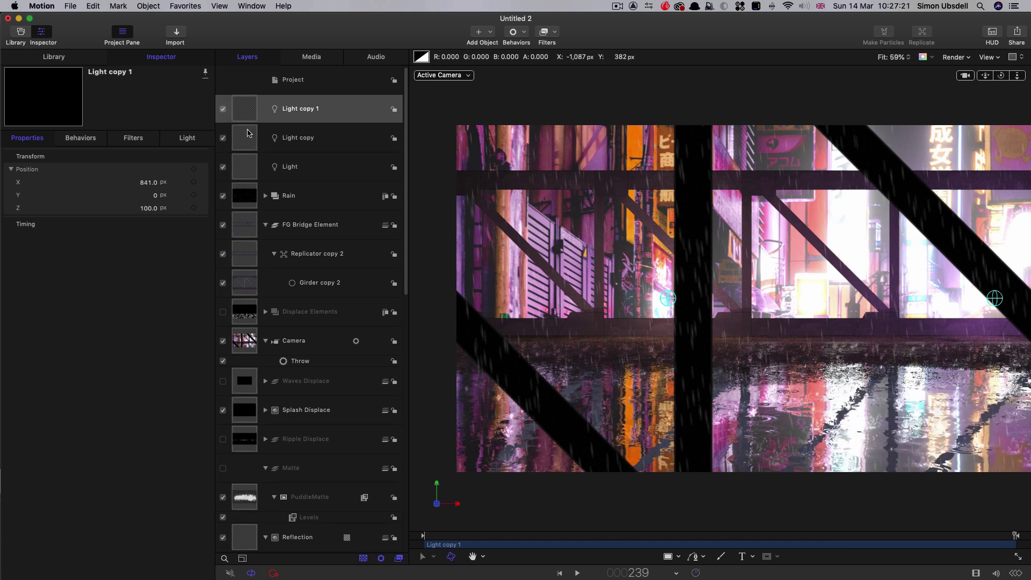
# Duplicate the pinkish-purple light and move the copy along negative X, beyond the centre lights
pyautogui.rightClick(243, 113)
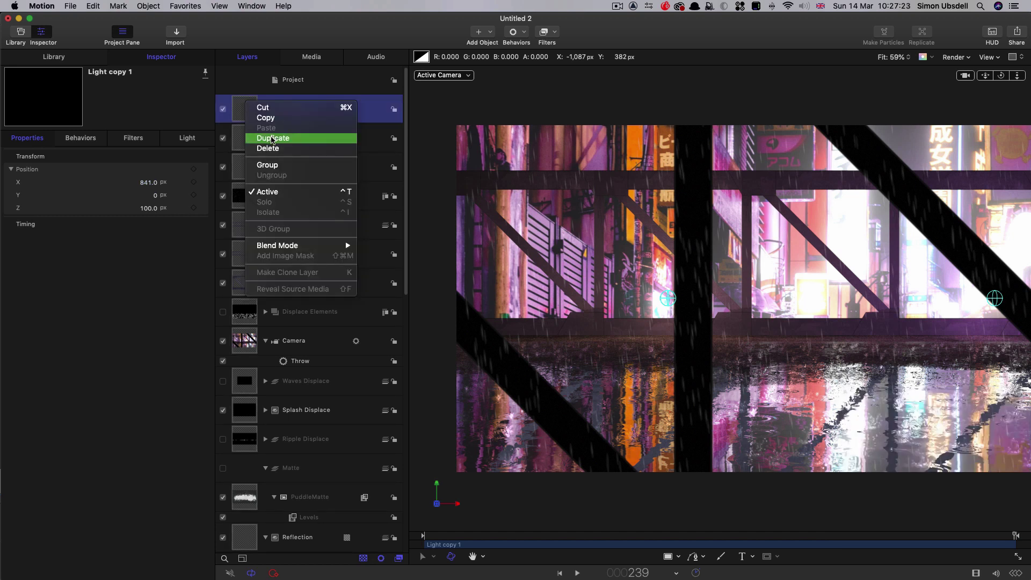
pyautogui.click(77, 156)
pyautogui.press('super+d')
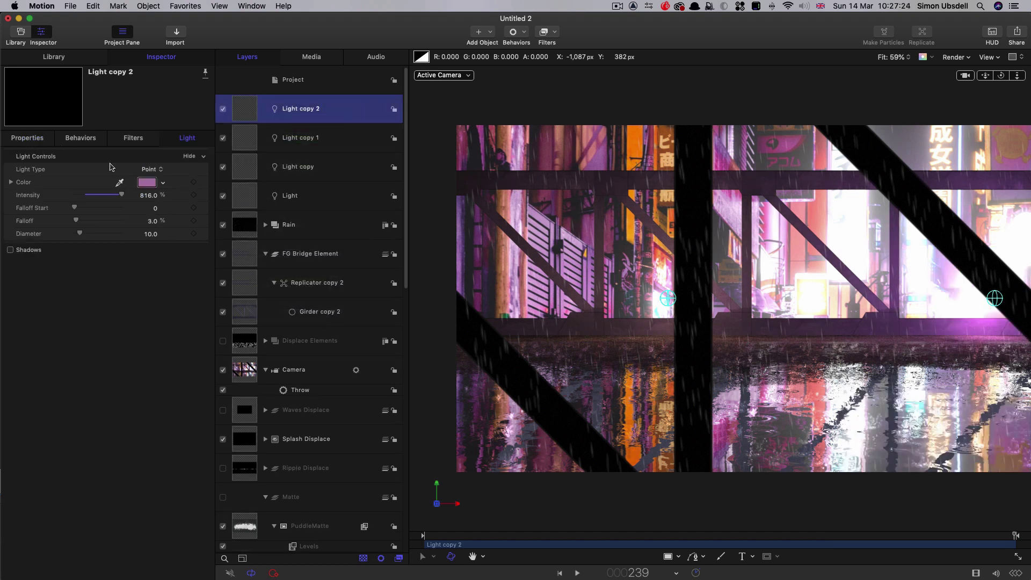
pyautogui.click(28, 138)
pyautogui.moveTo(147, 183); pyautogui.dragTo(26, 184)
# Resample the newest light's color from the purple edge of the background, set its intensity to 828%, and preview the lighting
pyautogui.click(188, 138)
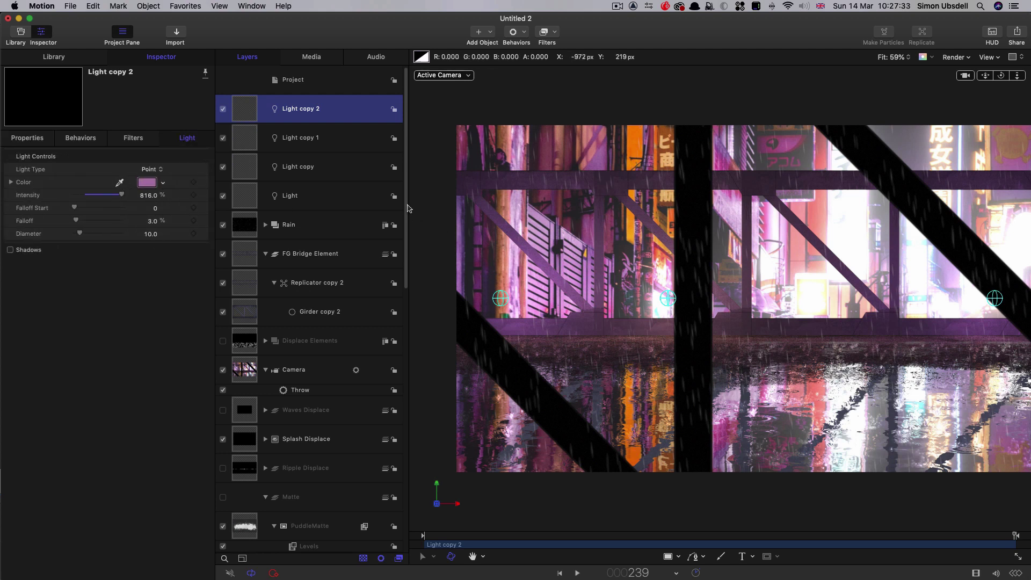
pyautogui.click(119, 182)
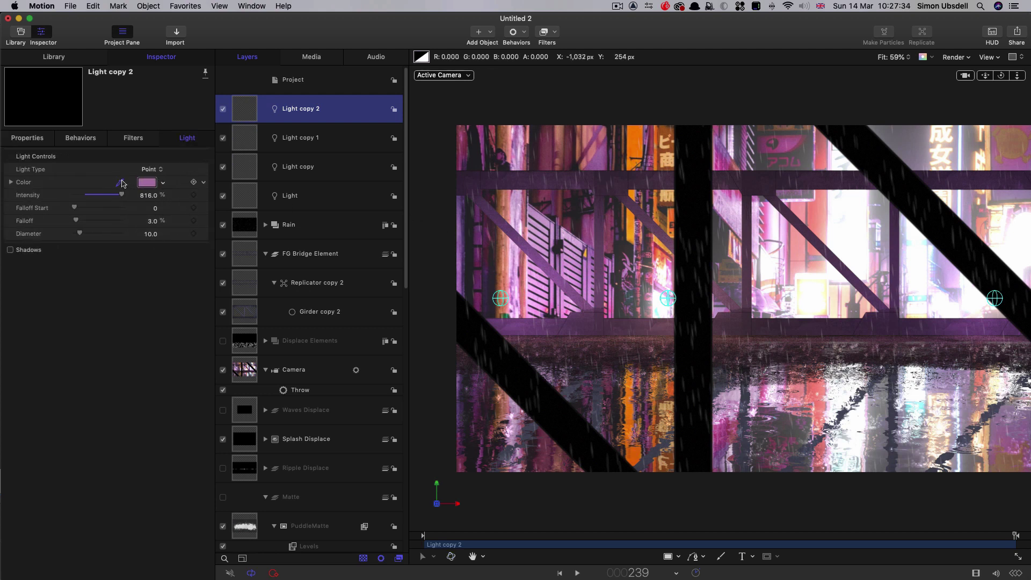
pyautogui.click(459, 221)
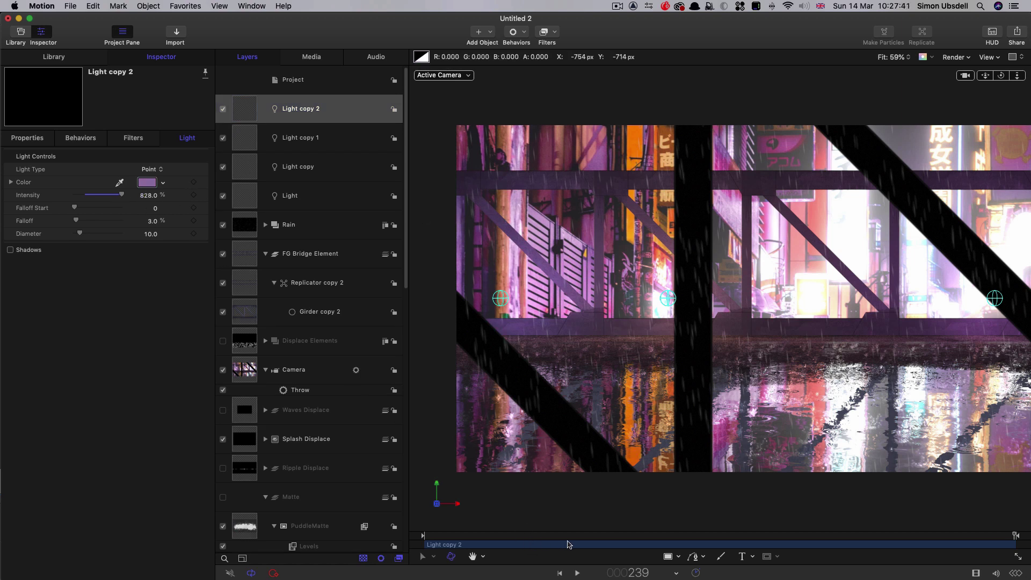
pyautogui.press('space')
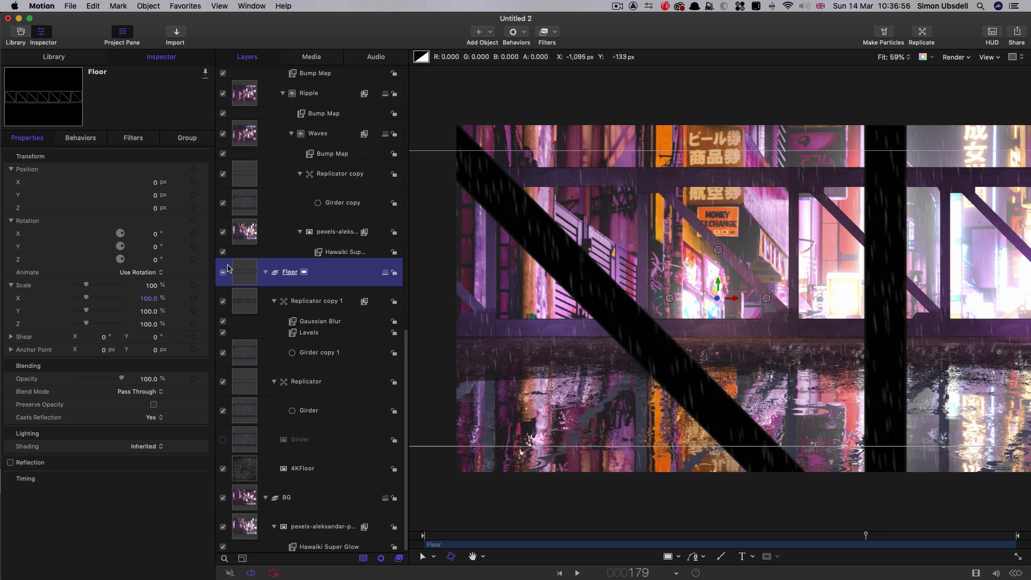
# Set the Y position of Replicator copy 1 in the Floor group to -99 px
pyautogui.click(240, 301)
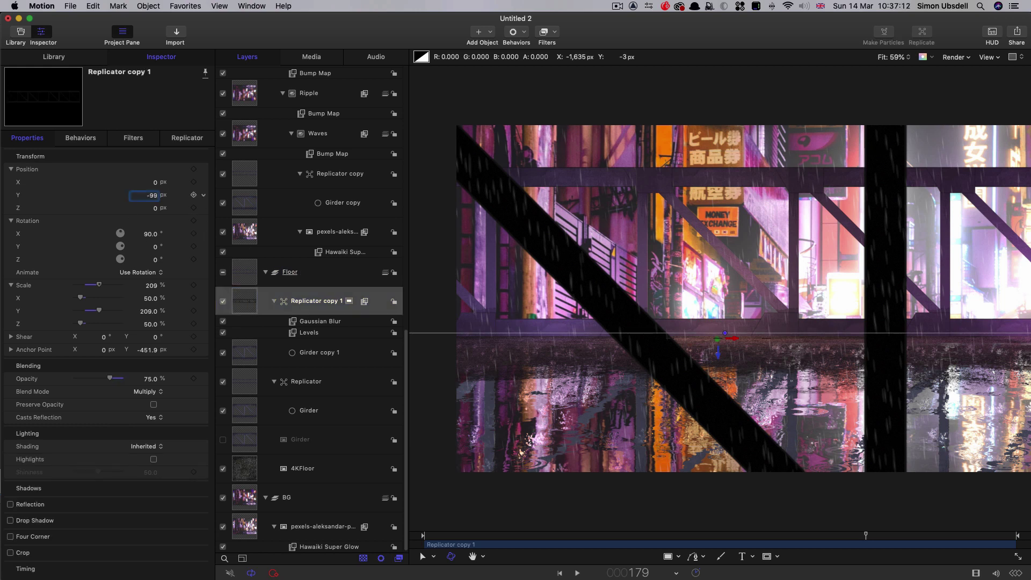
pyautogui.write('-99')
pyautogui.press('Return')
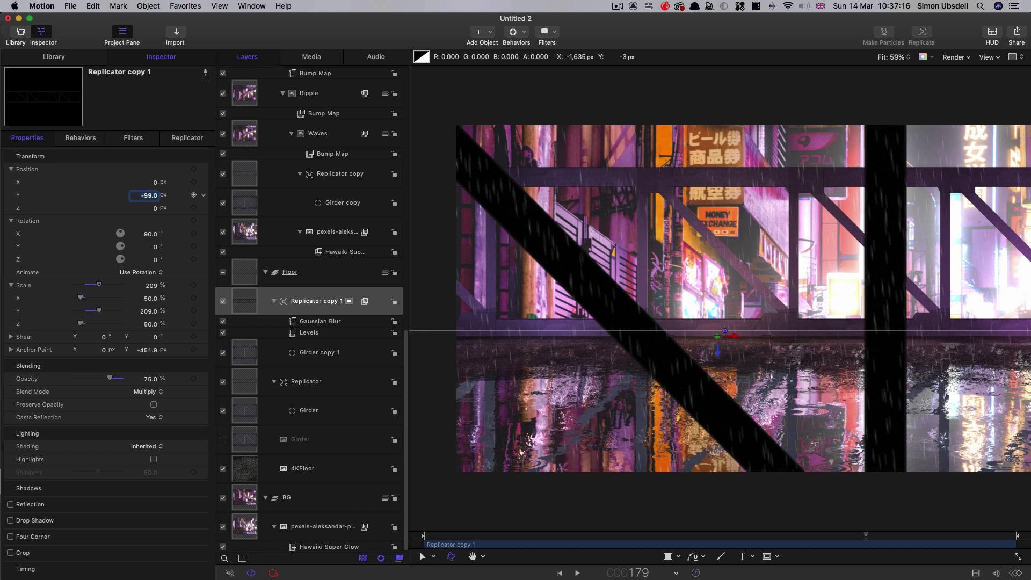
pyautogui.click(89, 158)
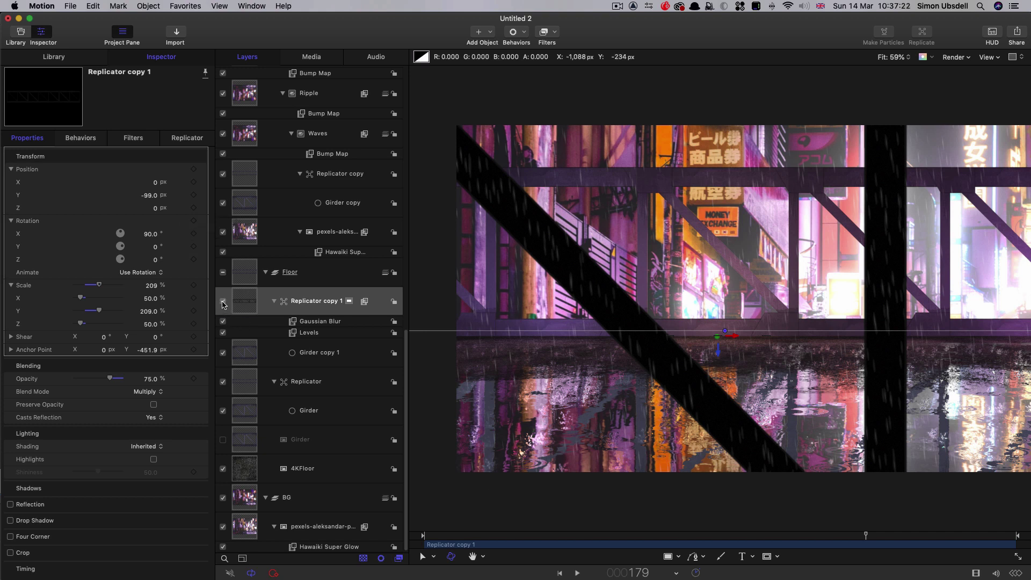
pyautogui.click(223, 305)
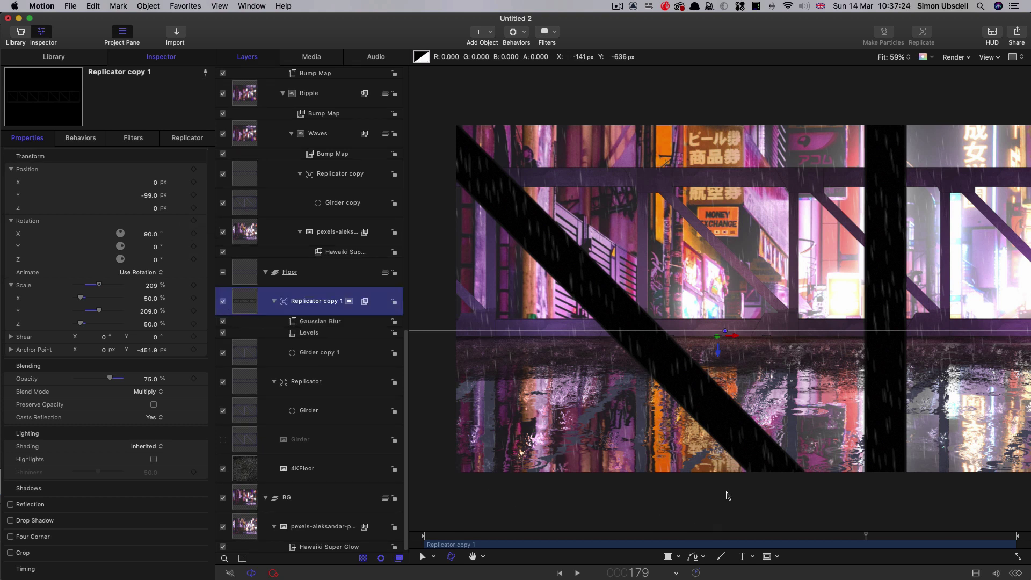
# Play back the animation and inspect the lit girders, floor shadow and reflections at different frames
pyautogui.click(516, 537)
pyautogui.press('super+slash')
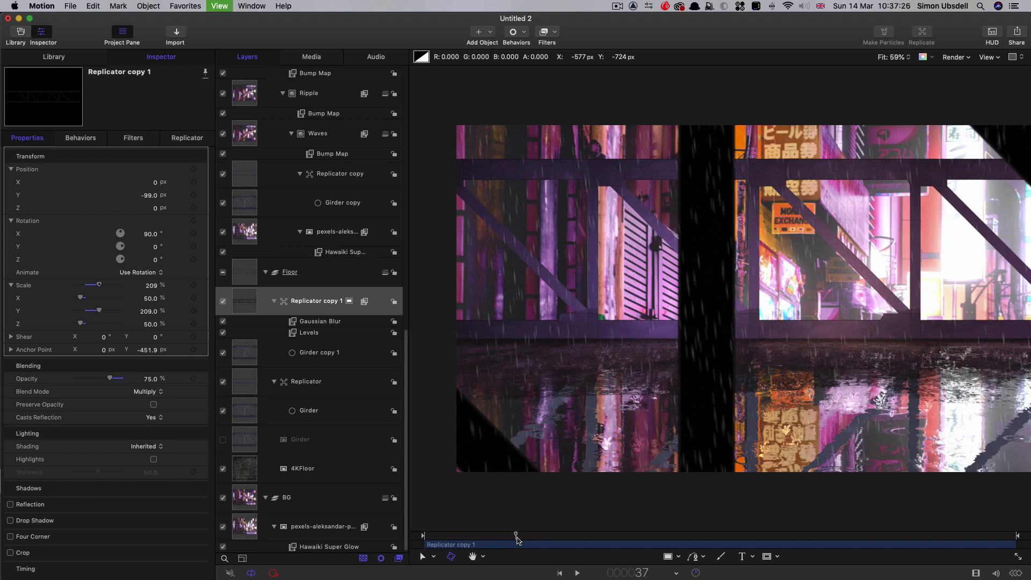
pyautogui.press('space')
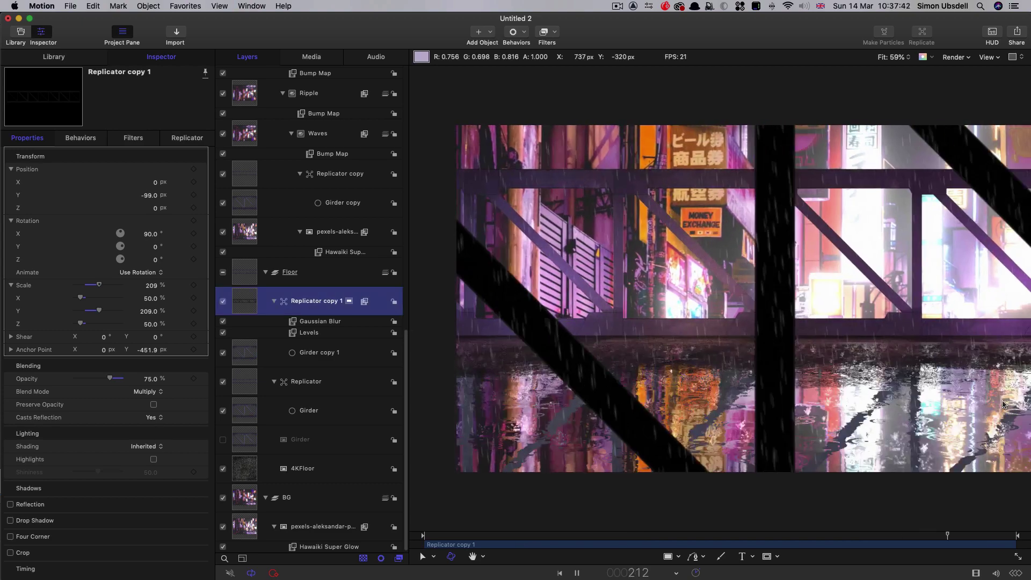
pyautogui.press('space')
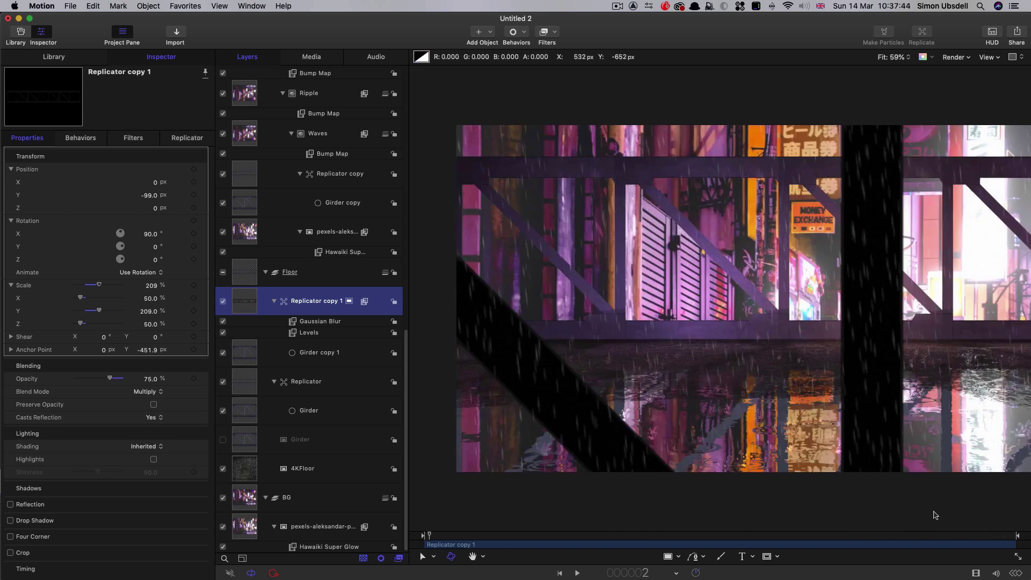
pyautogui.click(649, 536)
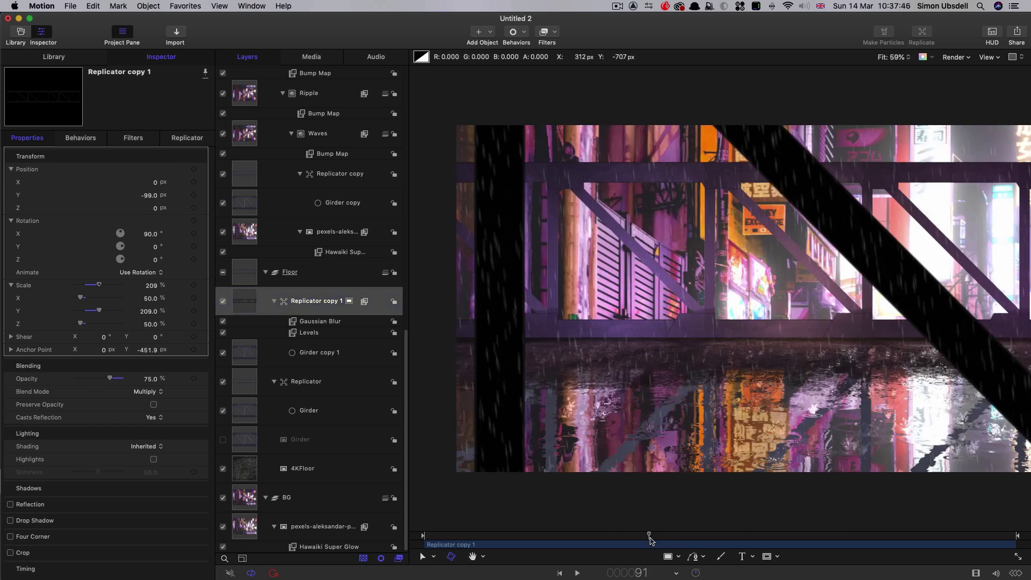